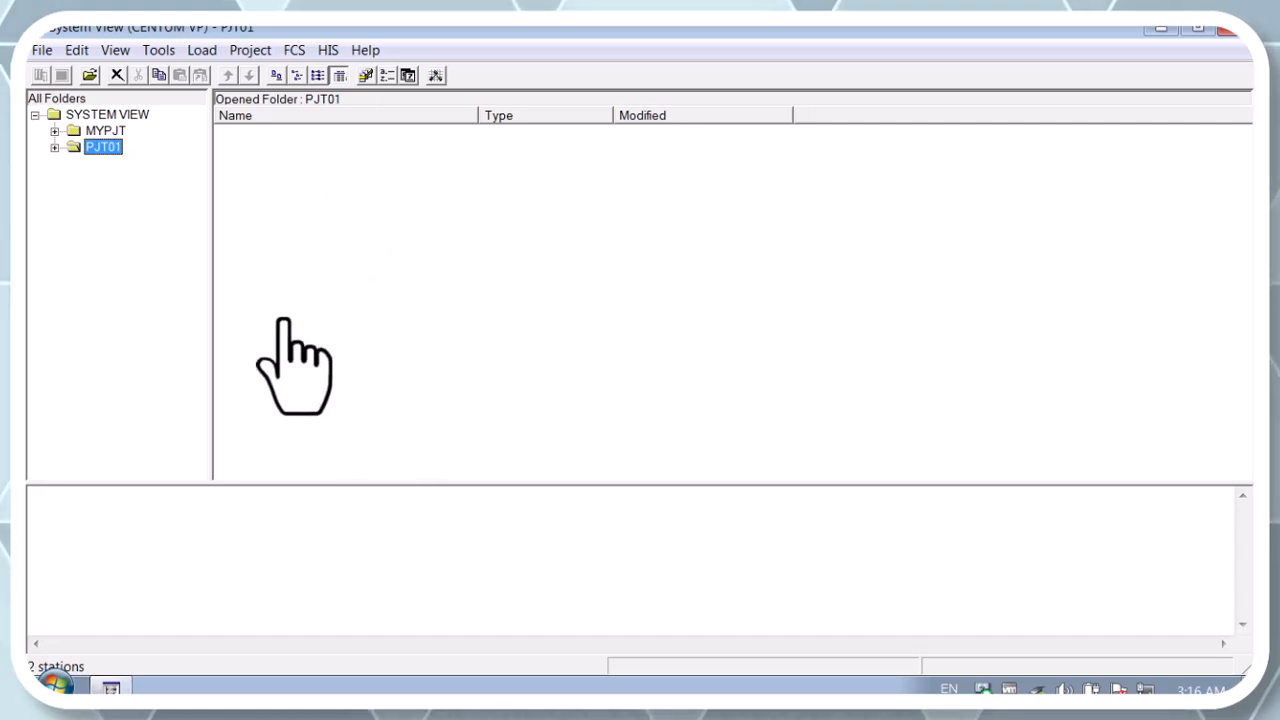
Step: Open control drawing DR0004 from the FUNCTION_BLOCK folder of FCS0101 in project PJT01
click(54, 147)
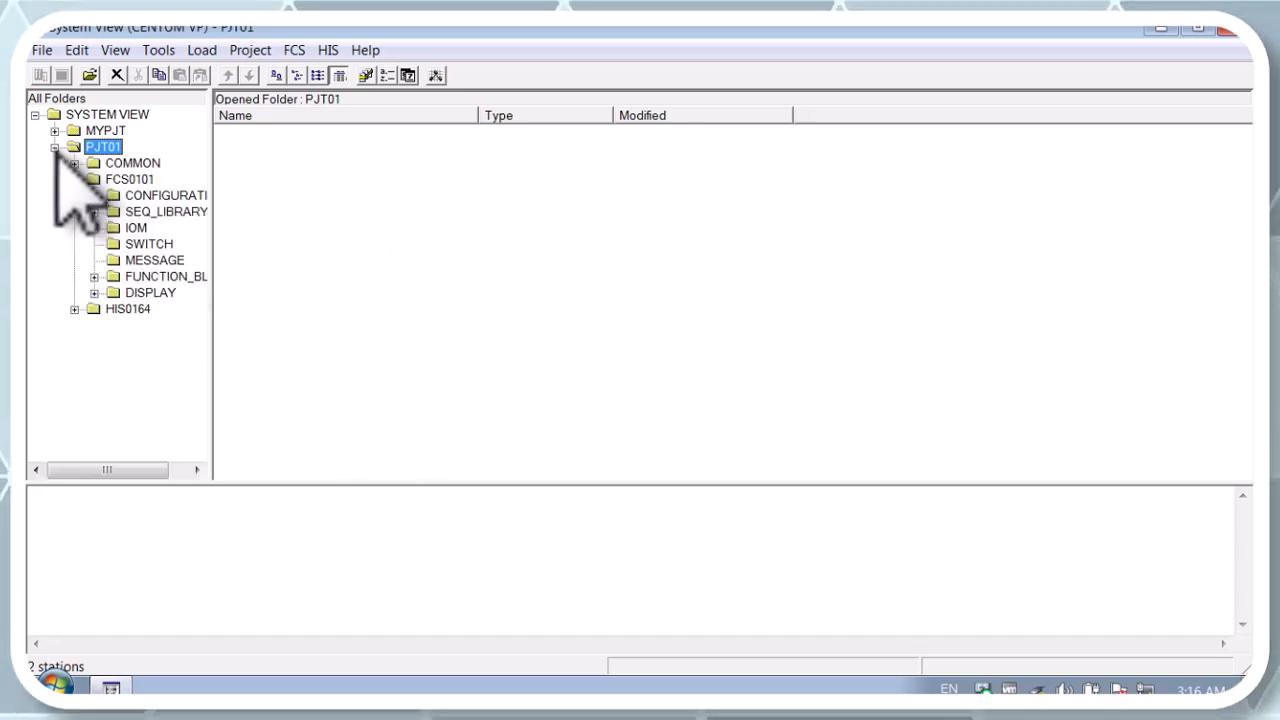
click(130, 277)
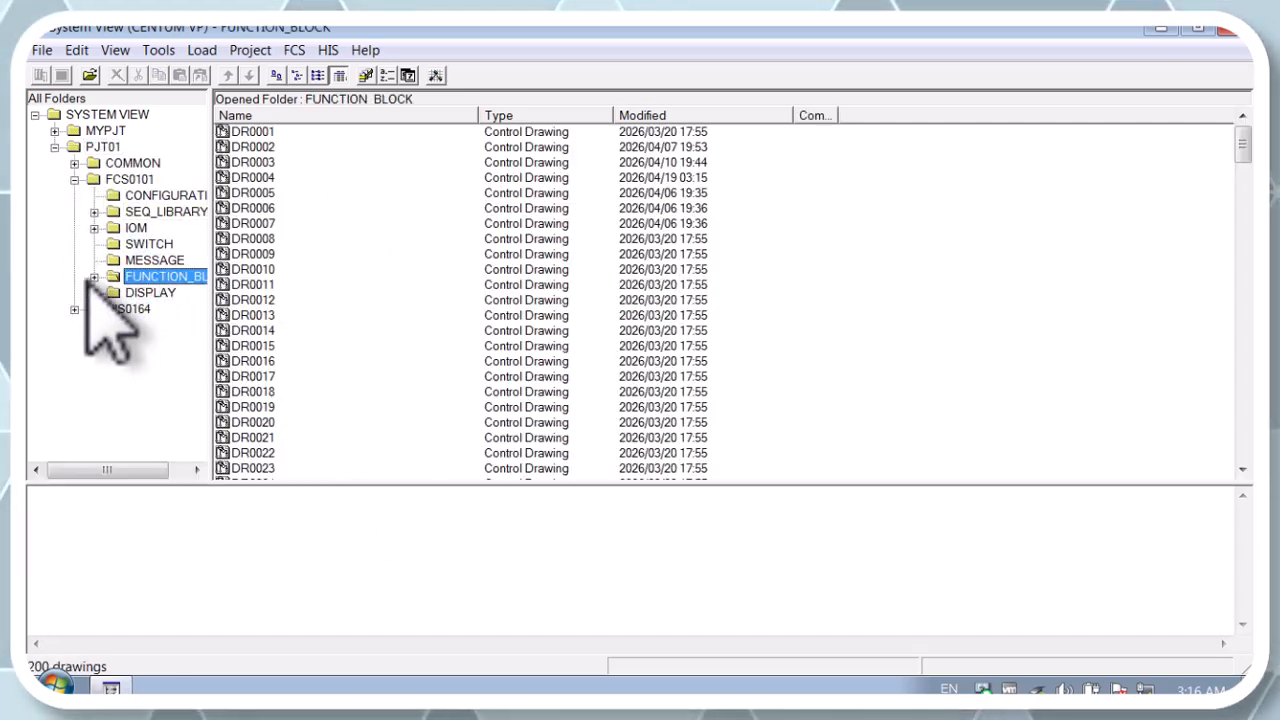
double_click(257, 178)
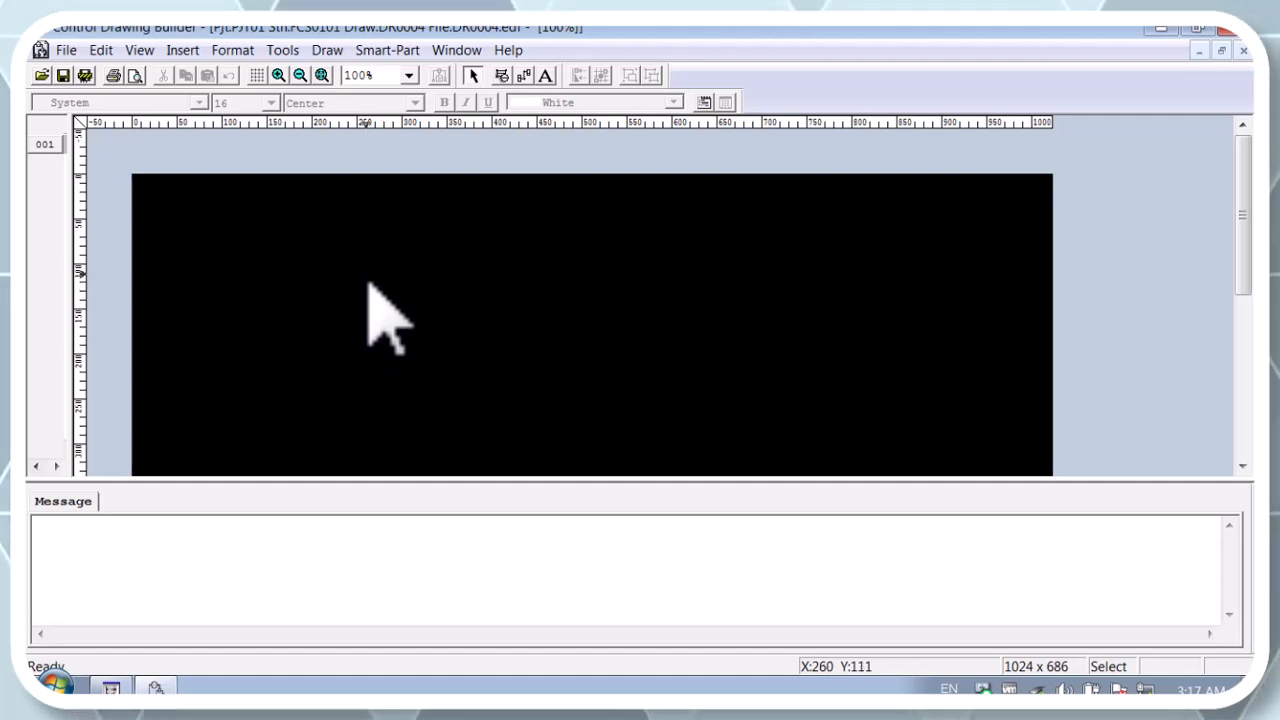
Step: Insert a PIO link block named ON in the upper-left area of the drawing
right_click(312, 209)
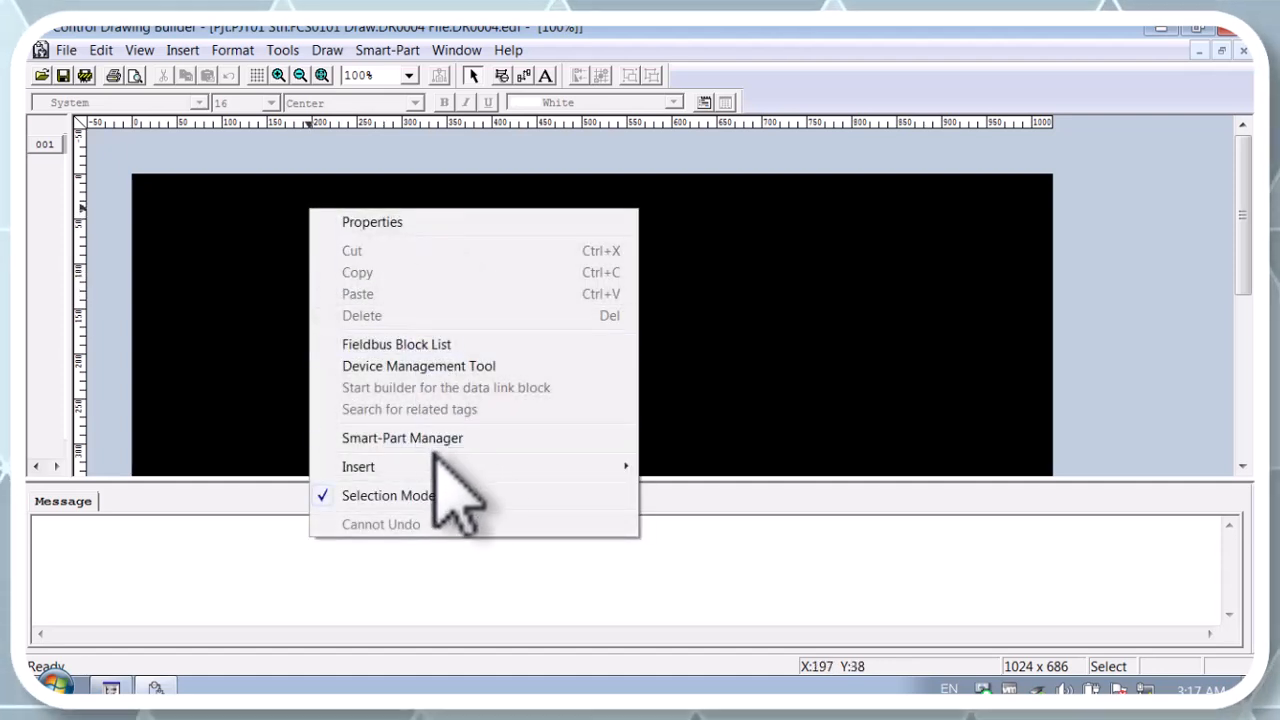
mouse_move(422, 466)
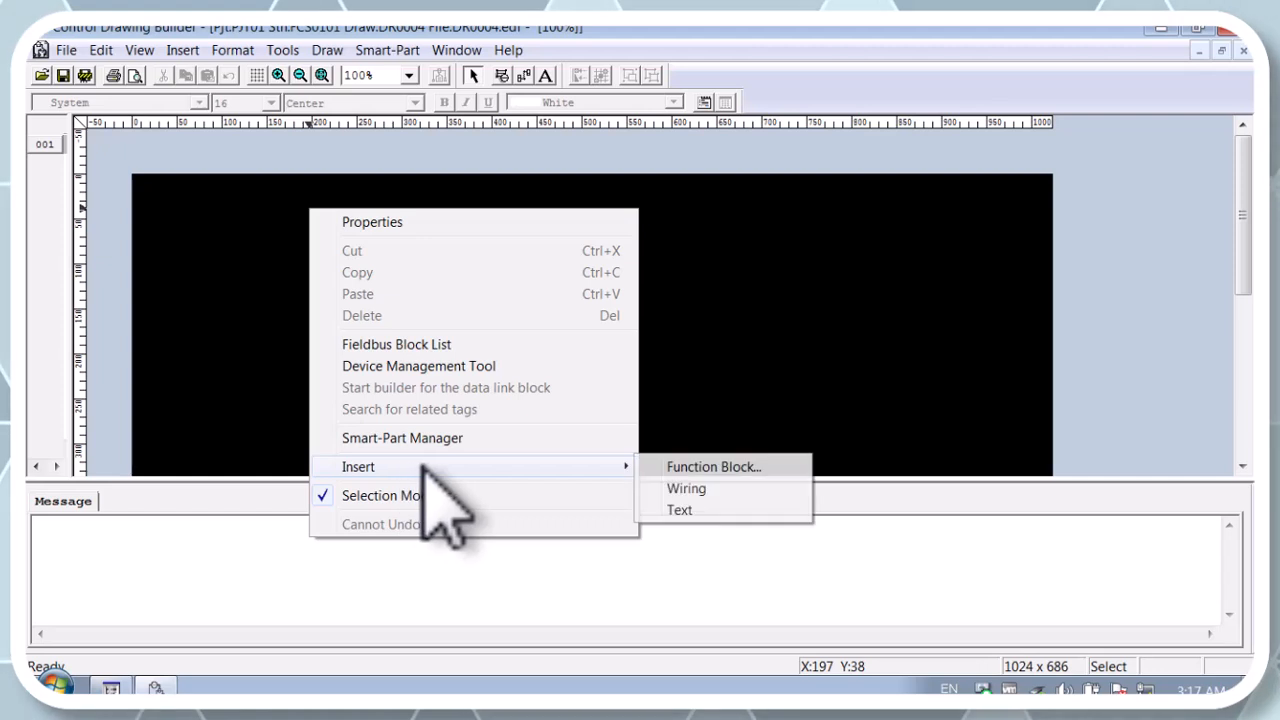
click(690, 467)
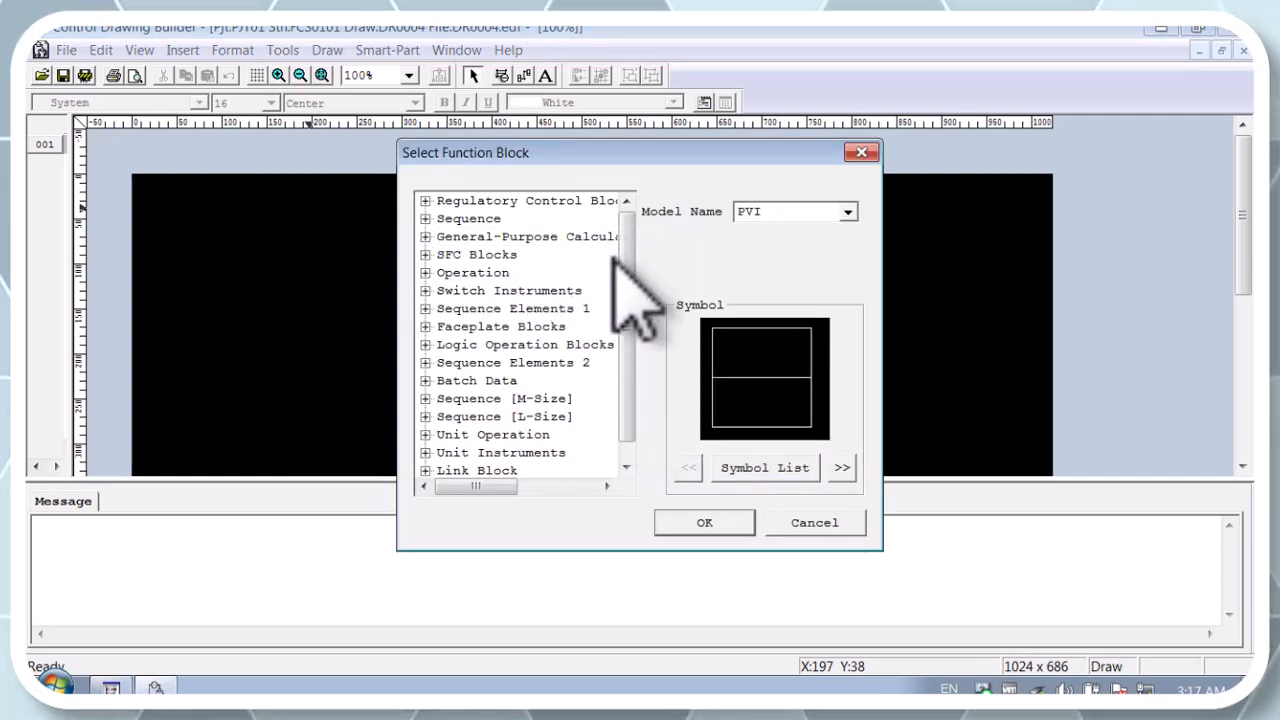
scroll(630, 336, down, 1)
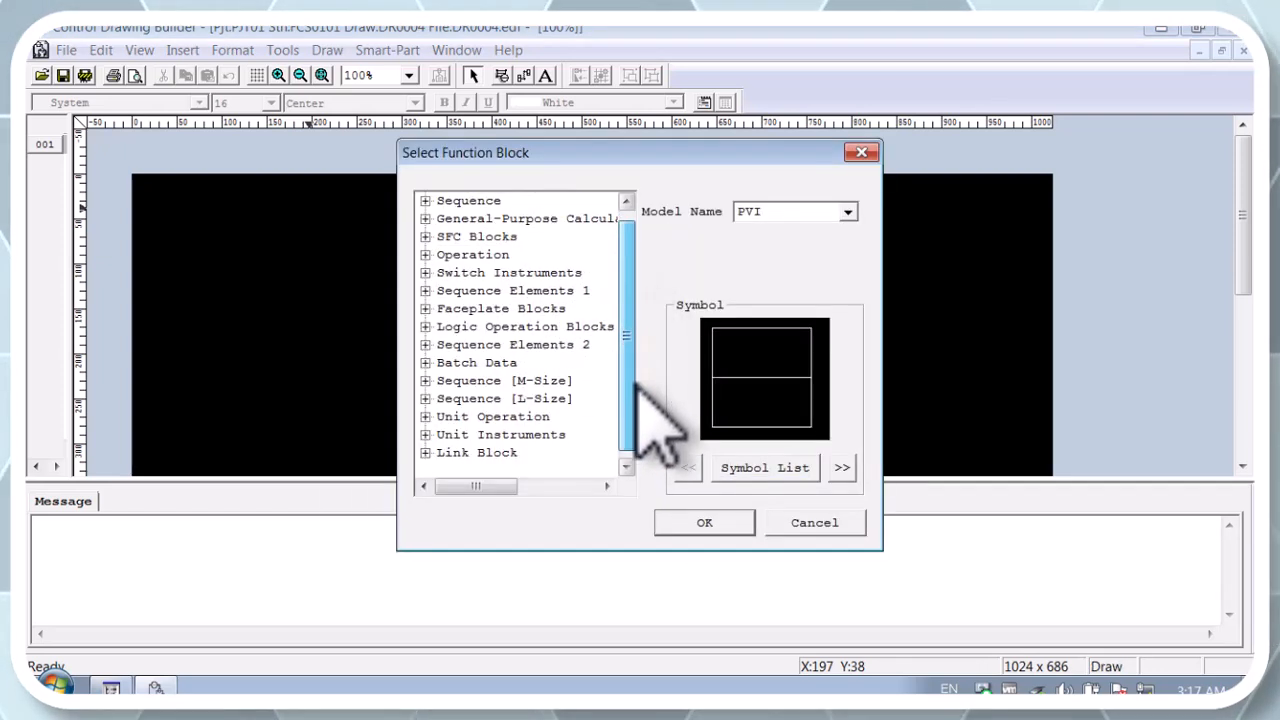
click(425, 453)
click(468, 416)
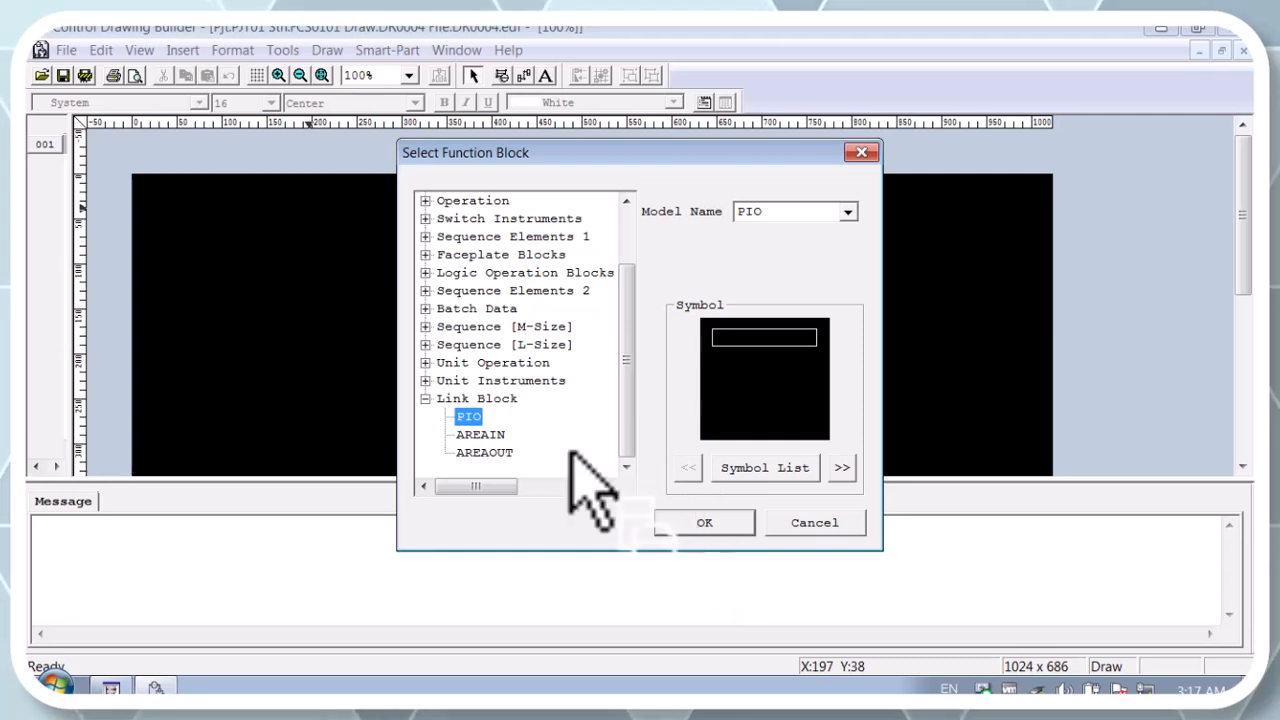
click(665, 522)
click(305, 275)
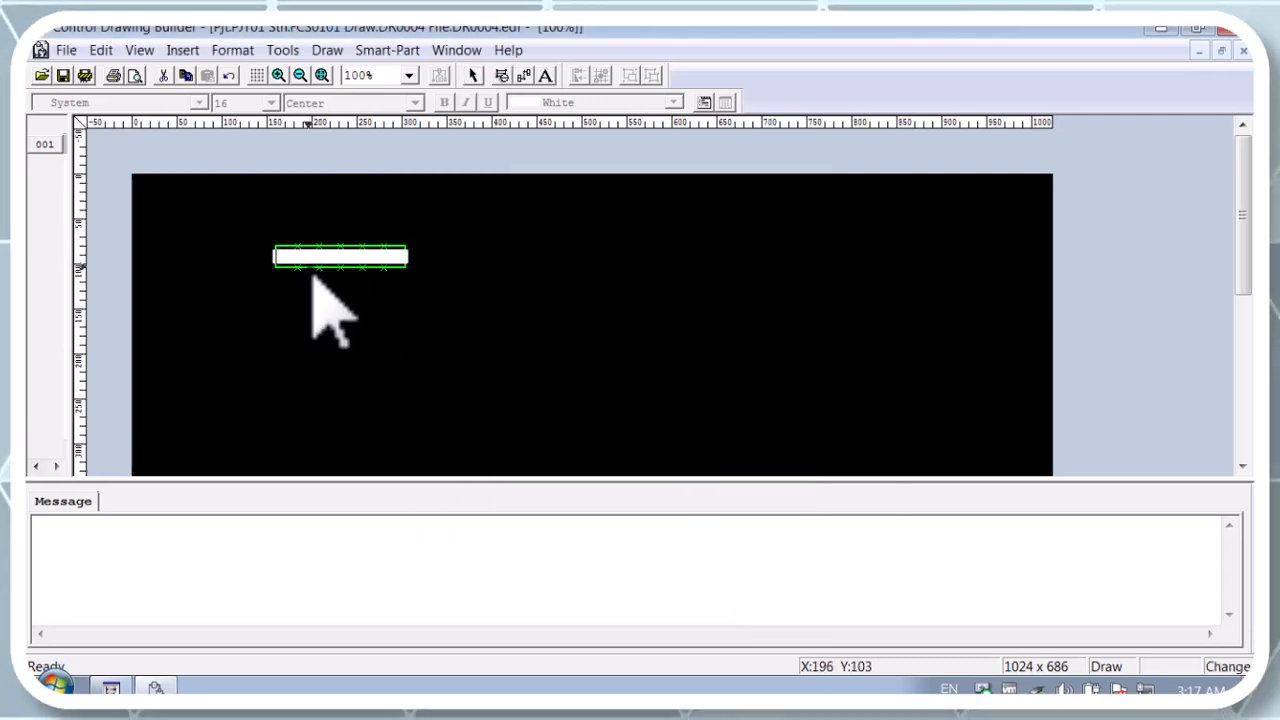
text(ON)
Step: Place two more PIO blocks, OFF below the ON block and LAMP on the drawing's right side
click(292, 333)
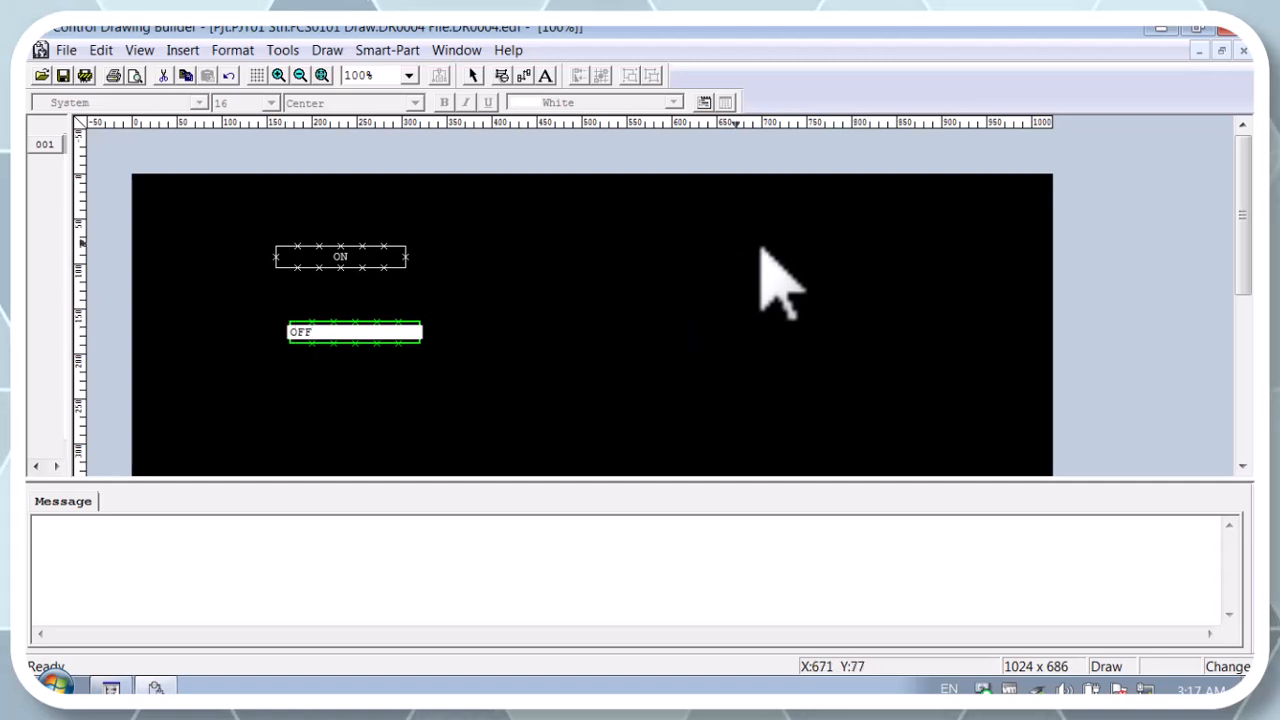
click(716, 290)
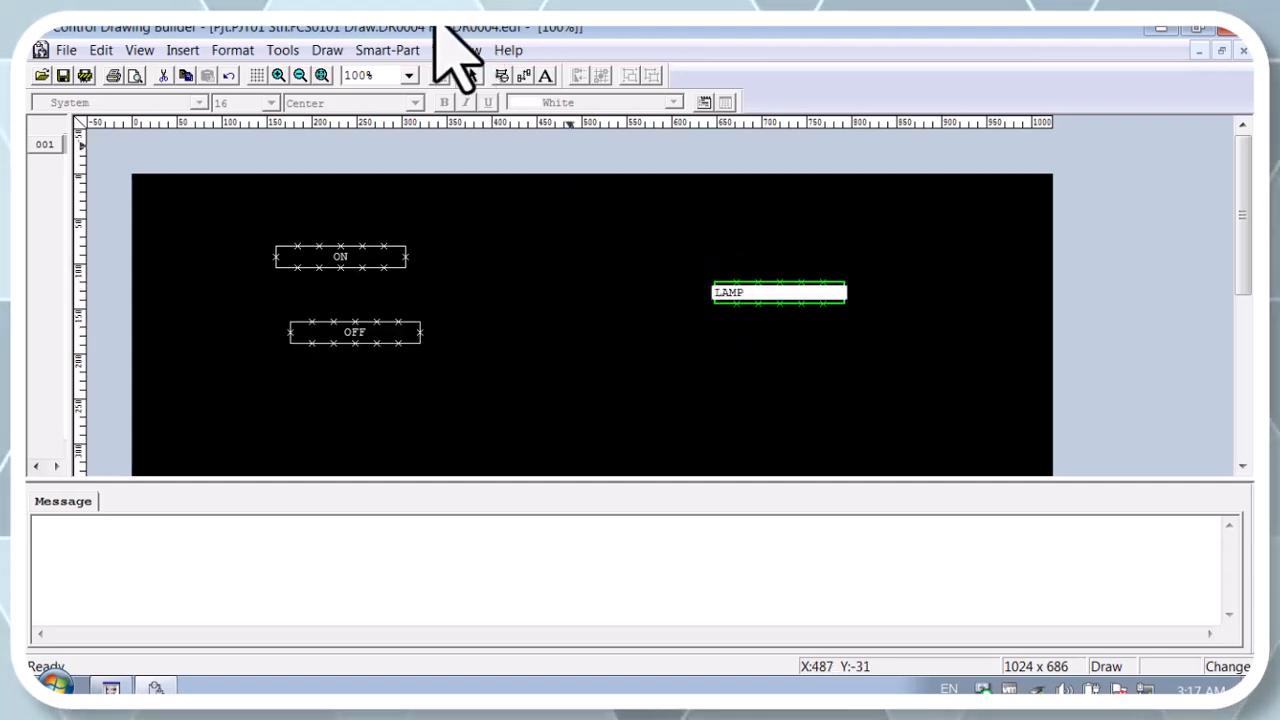
click(473, 77)
Step: Choose SRS1-R as the model for a new function block
right_click(518, 271)
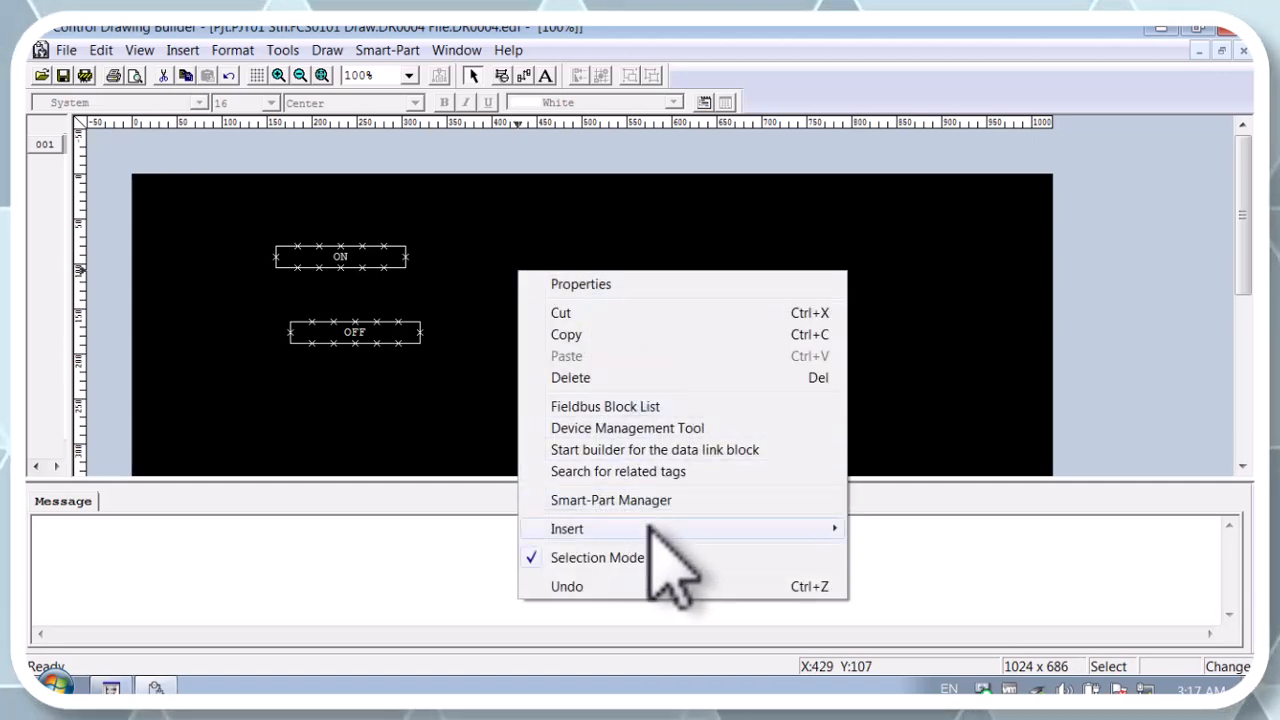
mouse_move(820, 528)
click(875, 529)
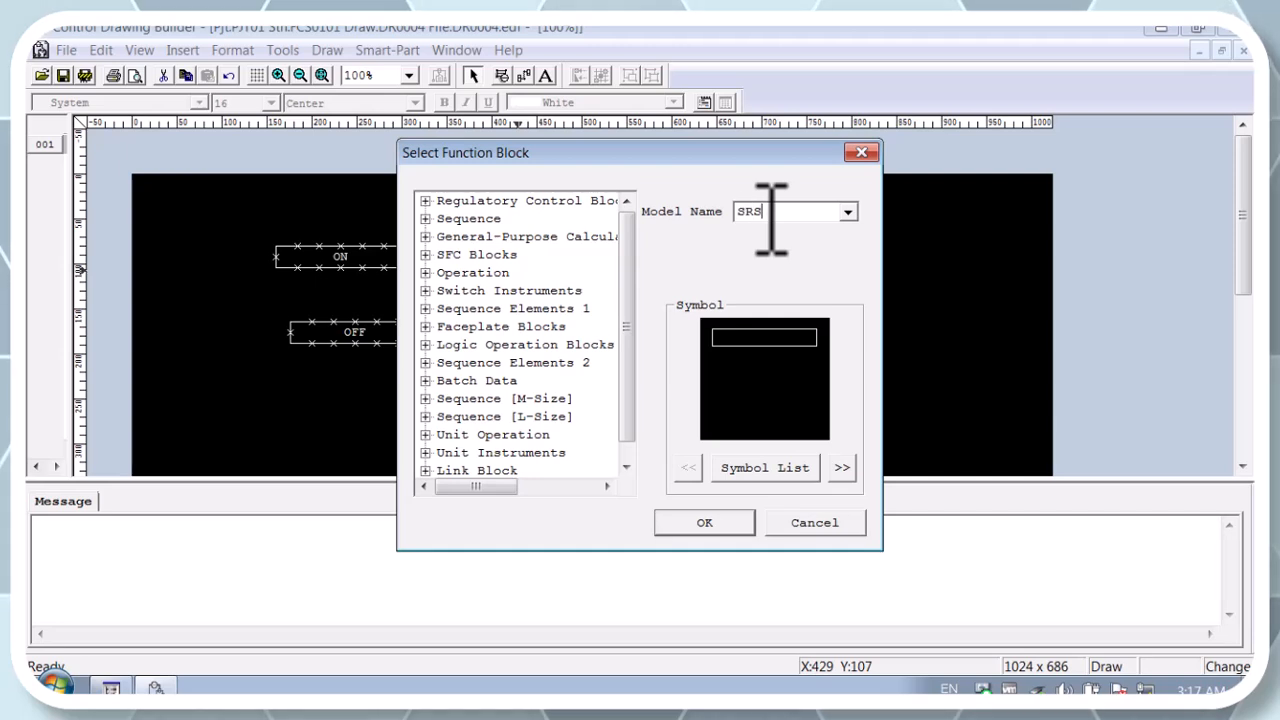
text(SRS)
key(Return)
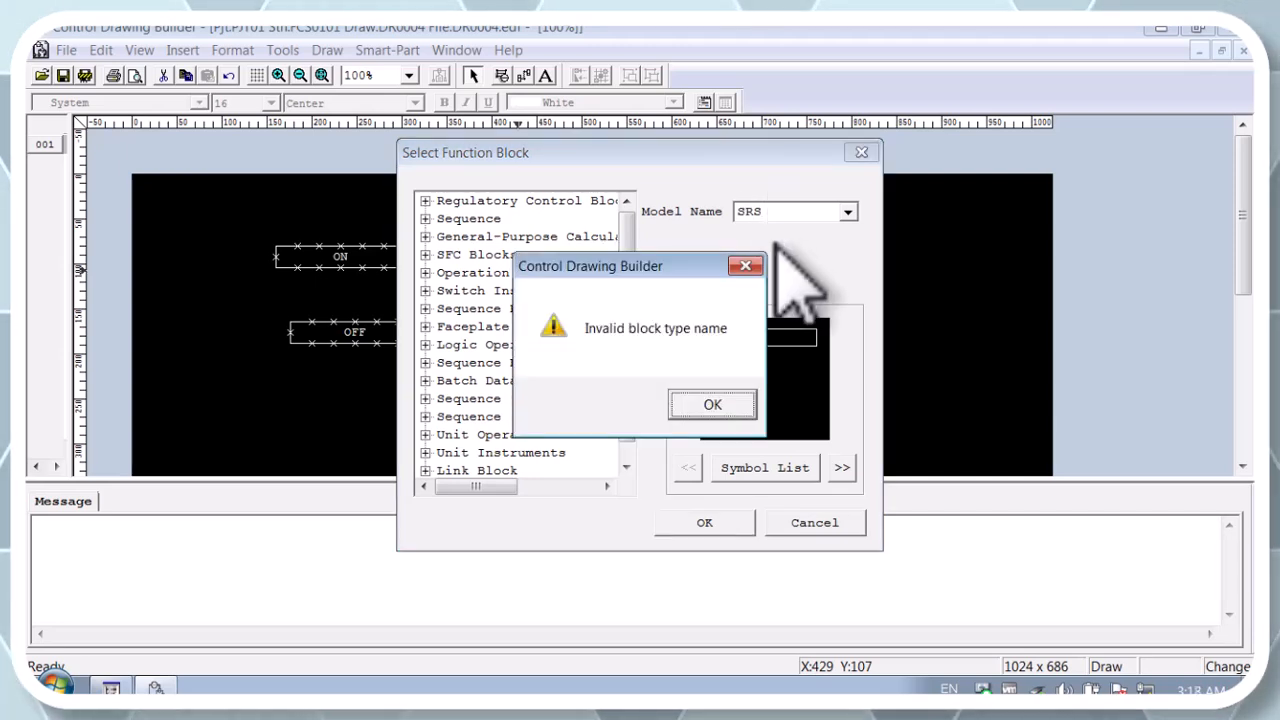
click(748, 264)
click(847, 212)
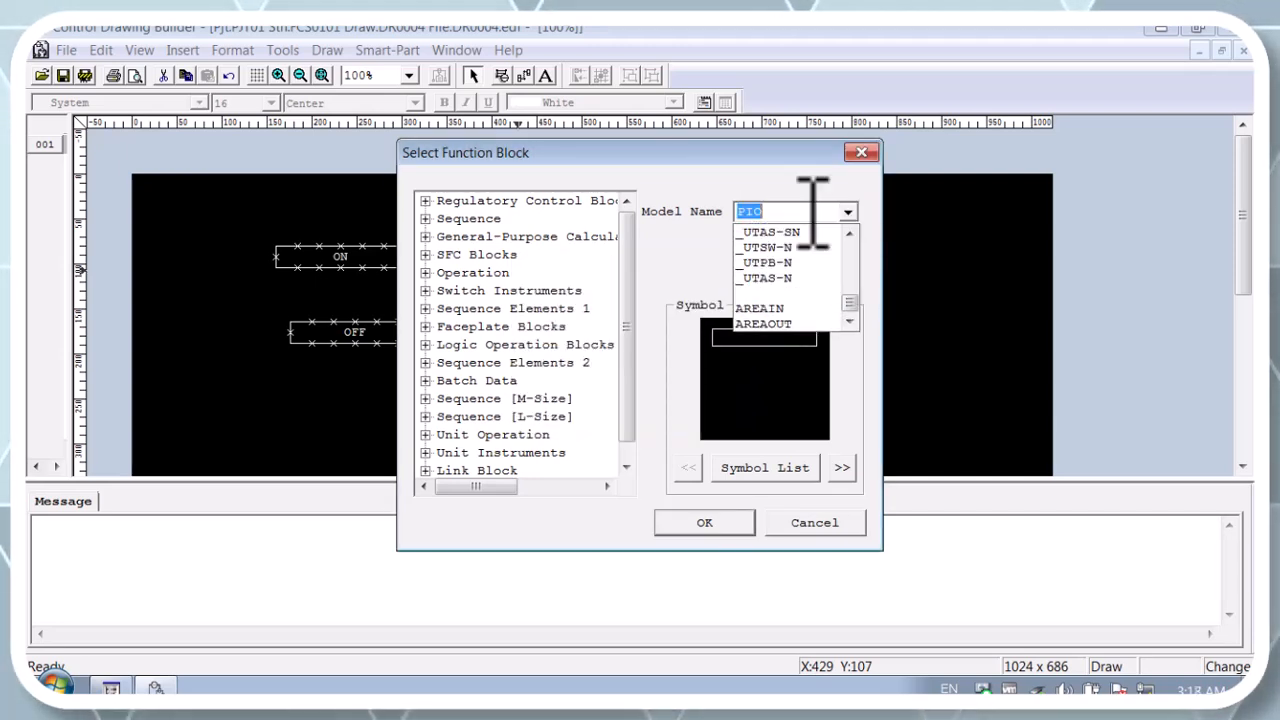
click(808, 208)
text(SRS)
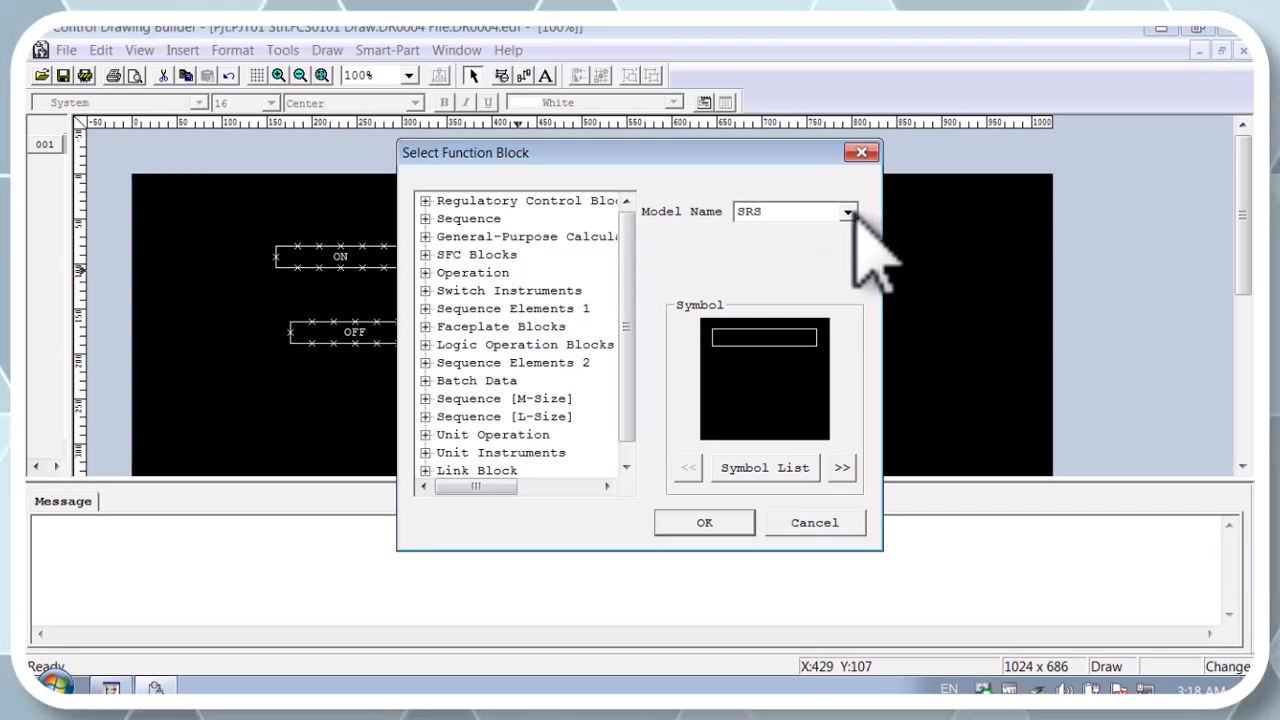
click(847, 212)
click(778, 247)
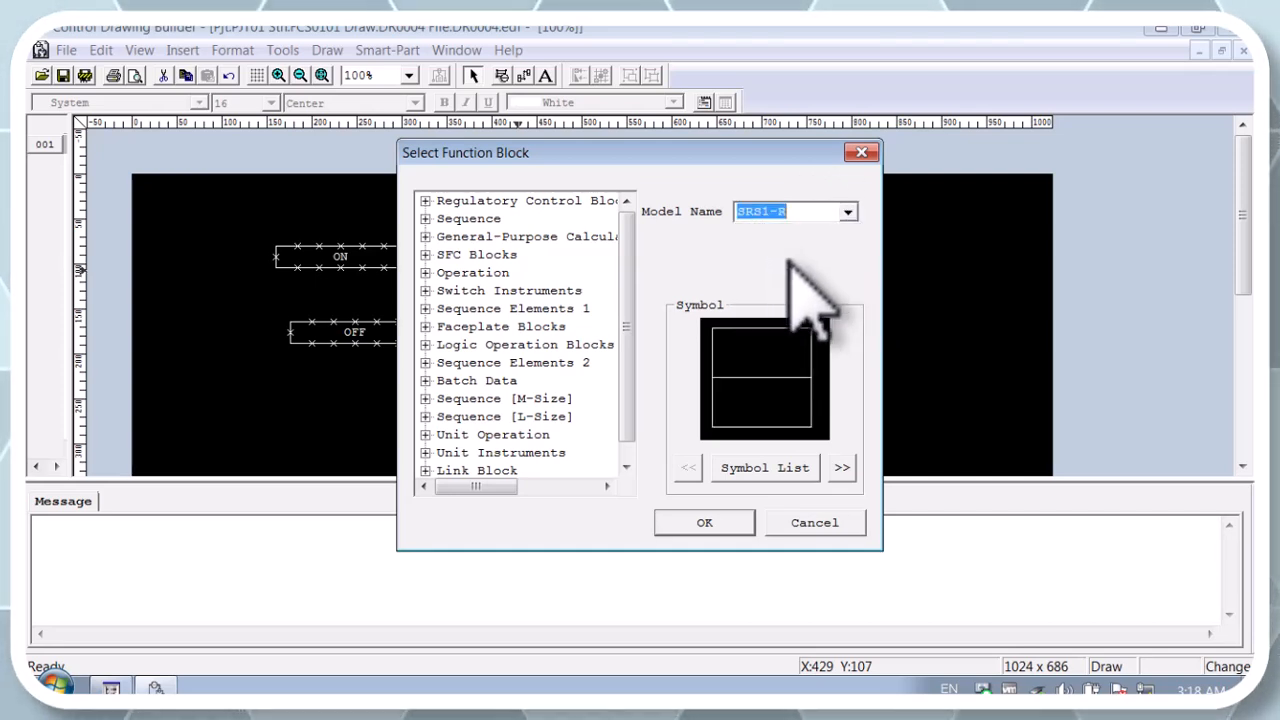
Step: Place the SRS1-R block between the ON/OFF blocks and LAMP, and name it RS
click(705, 522)
click(548, 284)
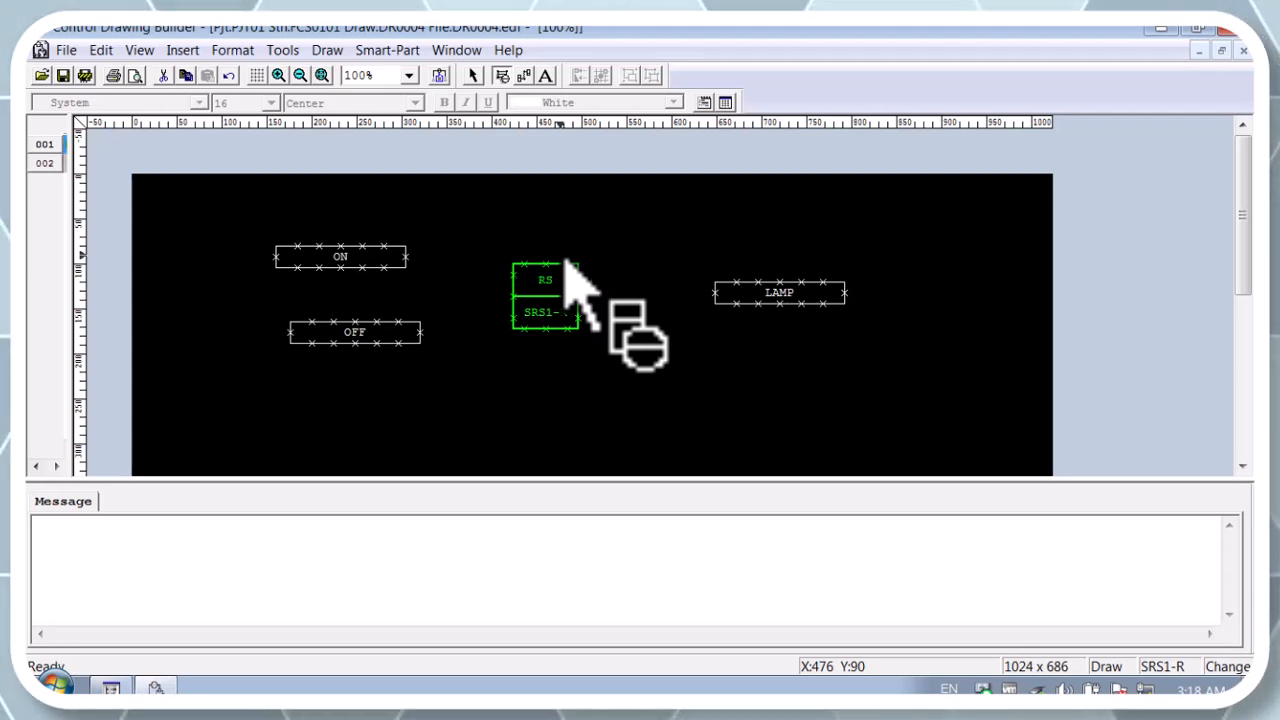
click(474, 77)
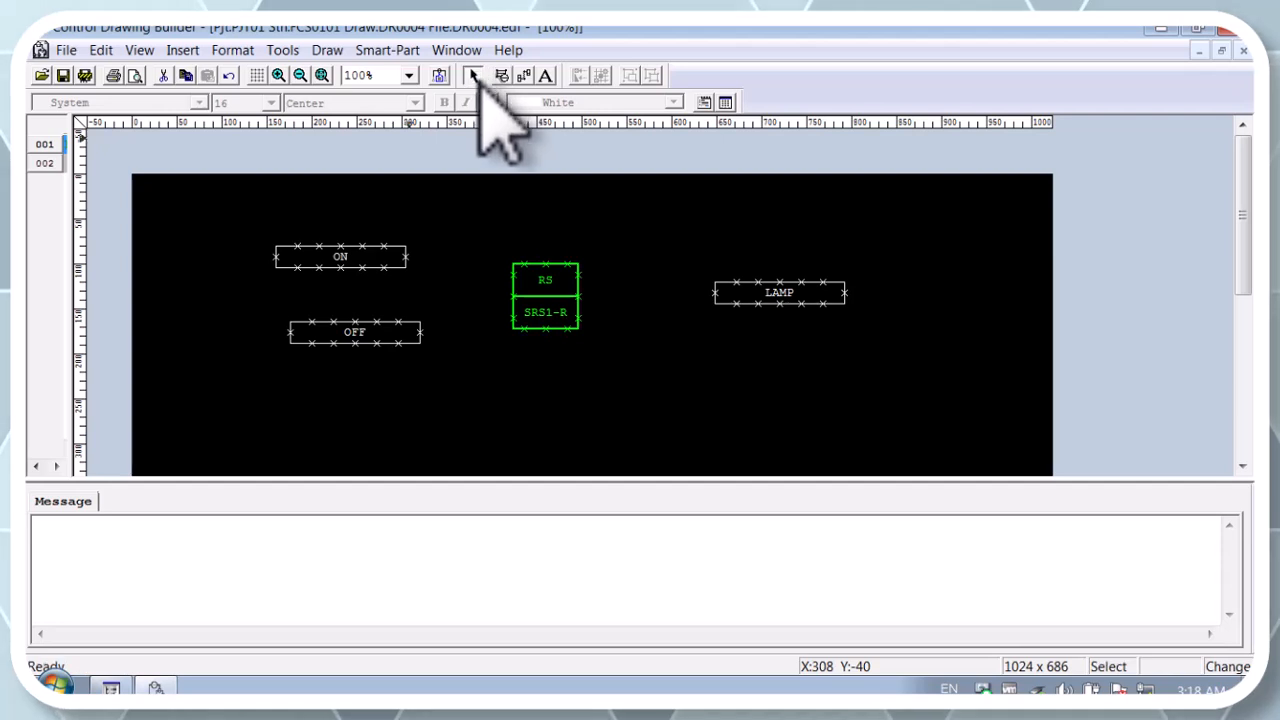
Step: Wire the ON and OFF blocks to the upper and lower left terminals of RS, and its right-middle terminal to LAMP
right_click(441, 251)
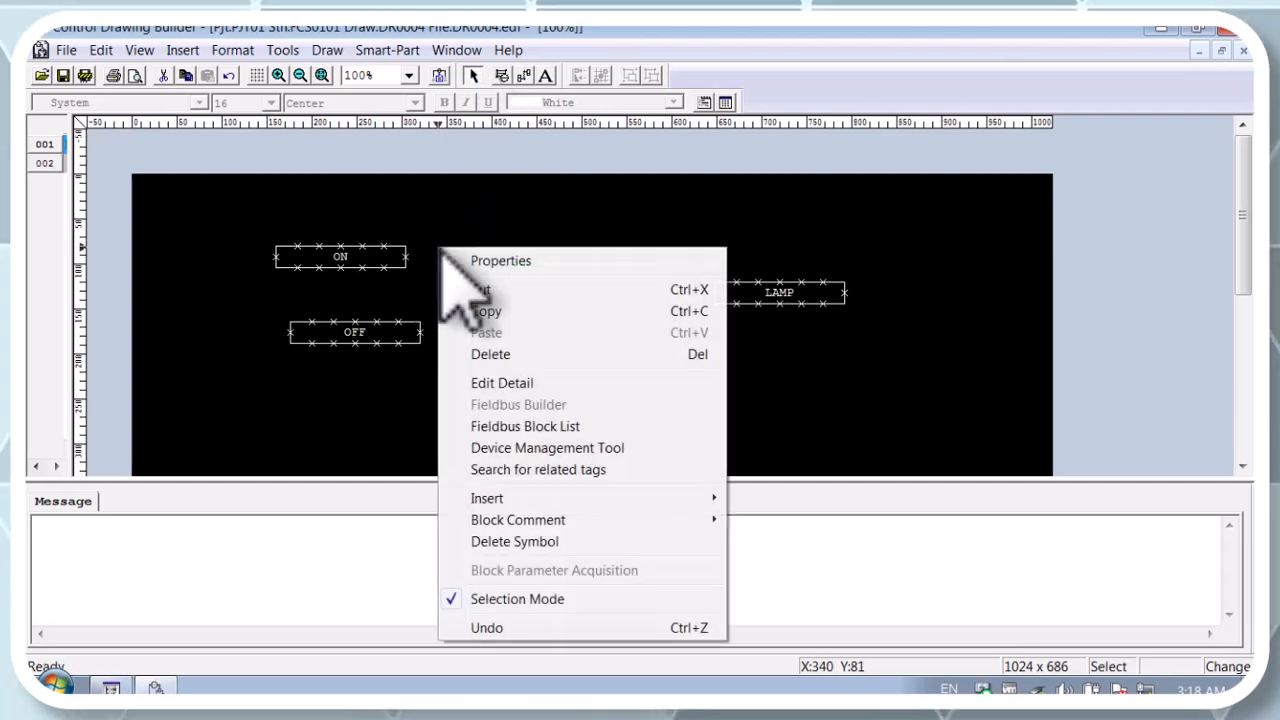
mouse_move(688, 500)
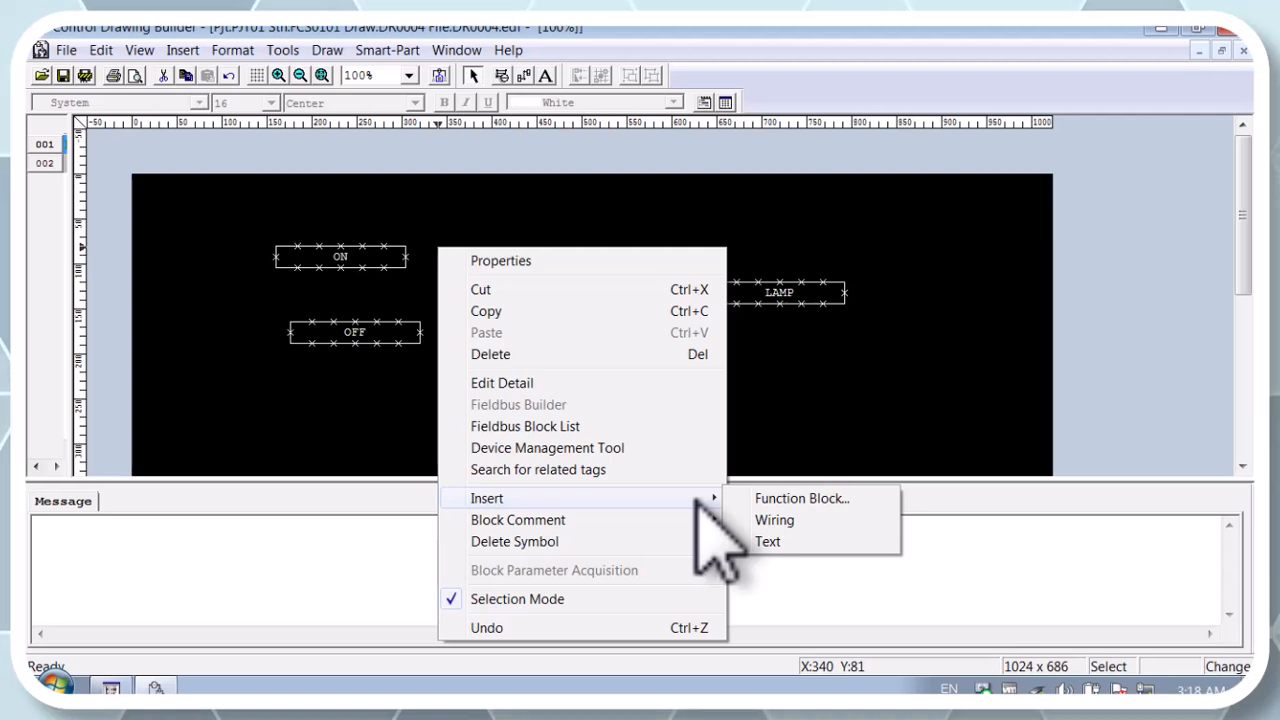
click(775, 520)
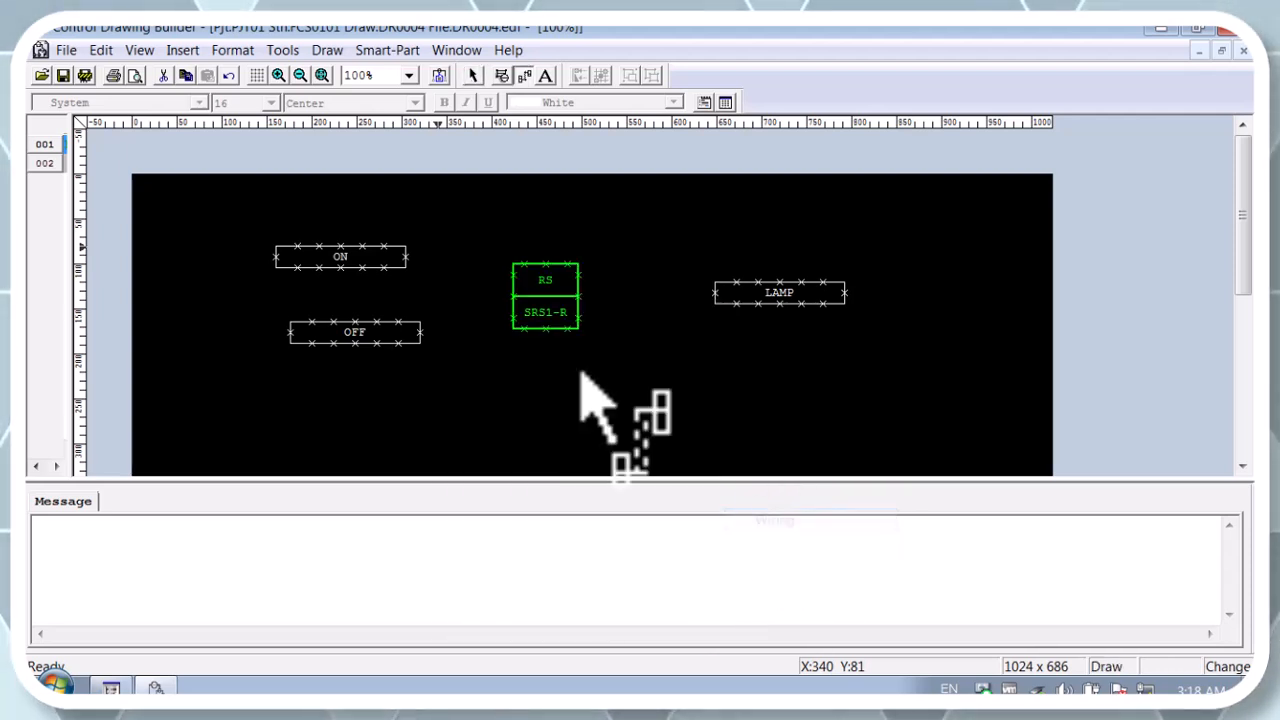
click(407, 258)
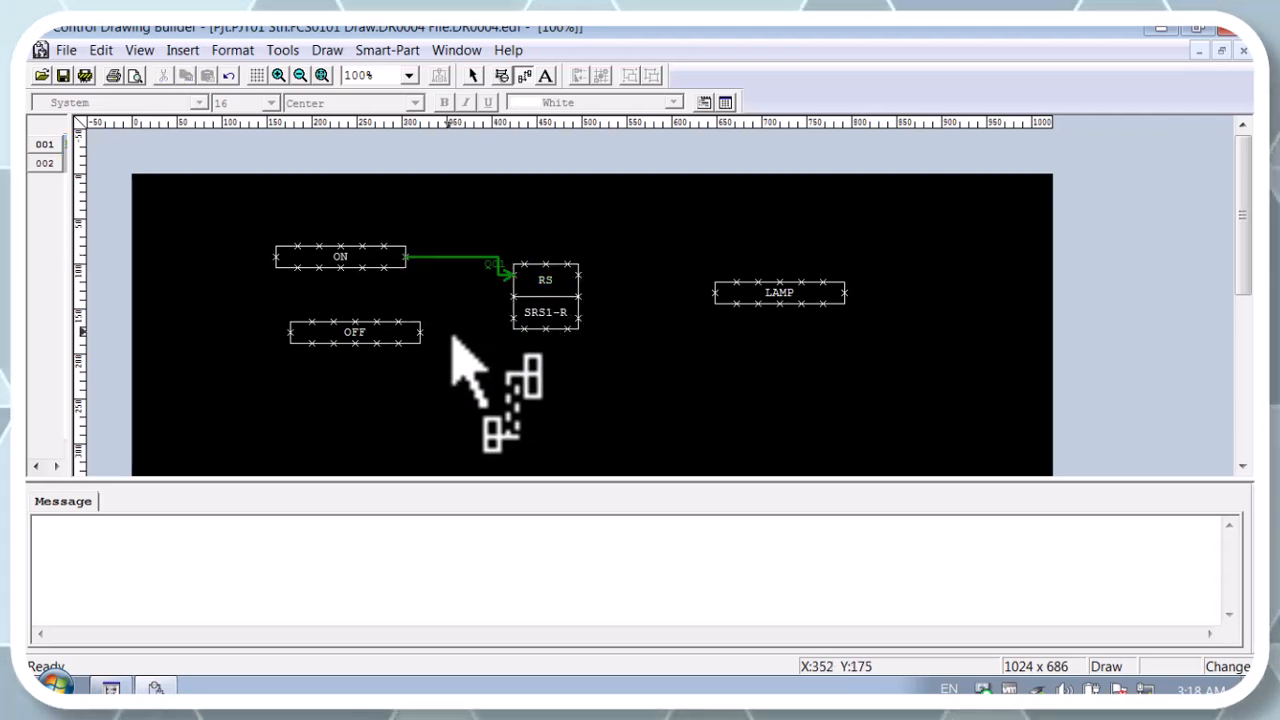
click(421, 333)
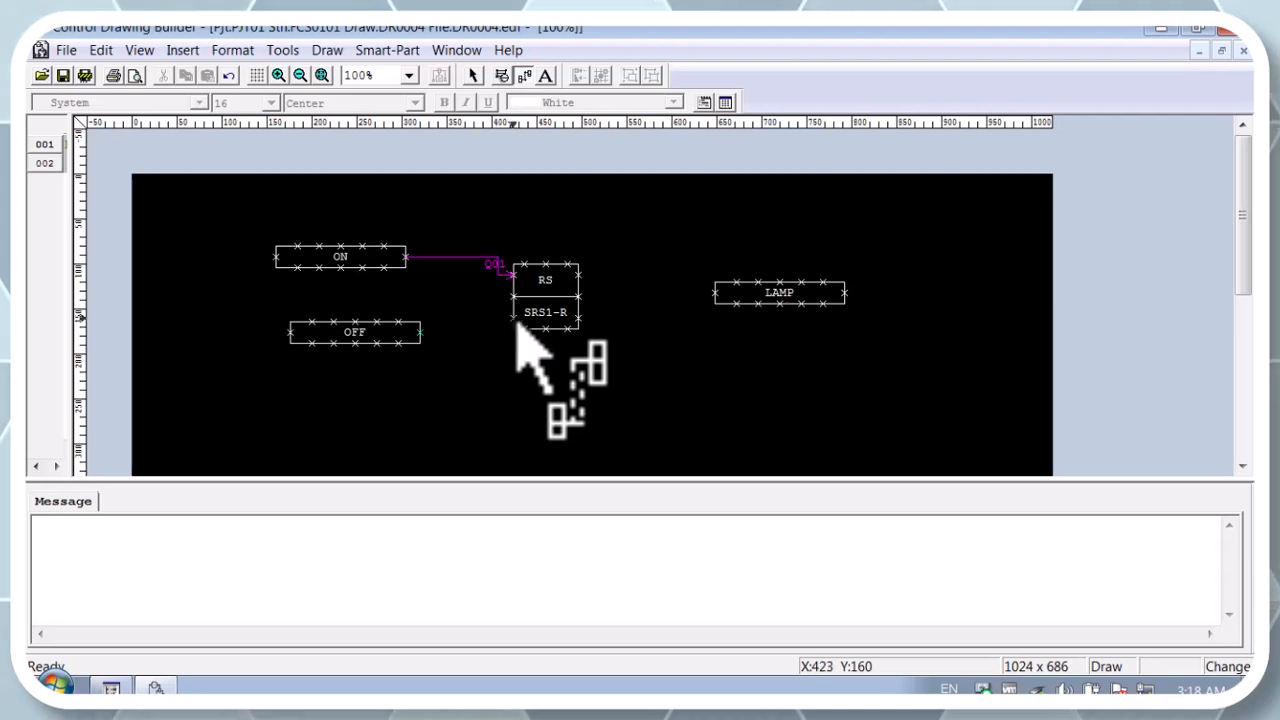
click(585, 296)
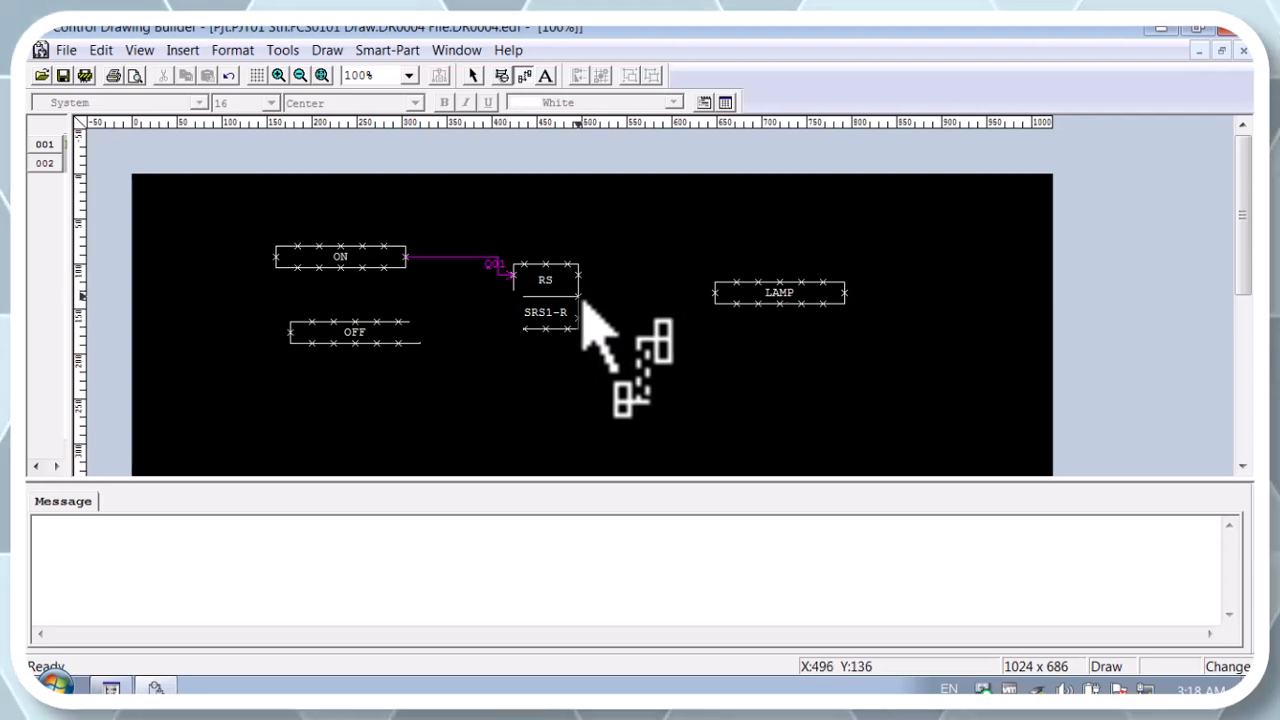
click(716, 293)
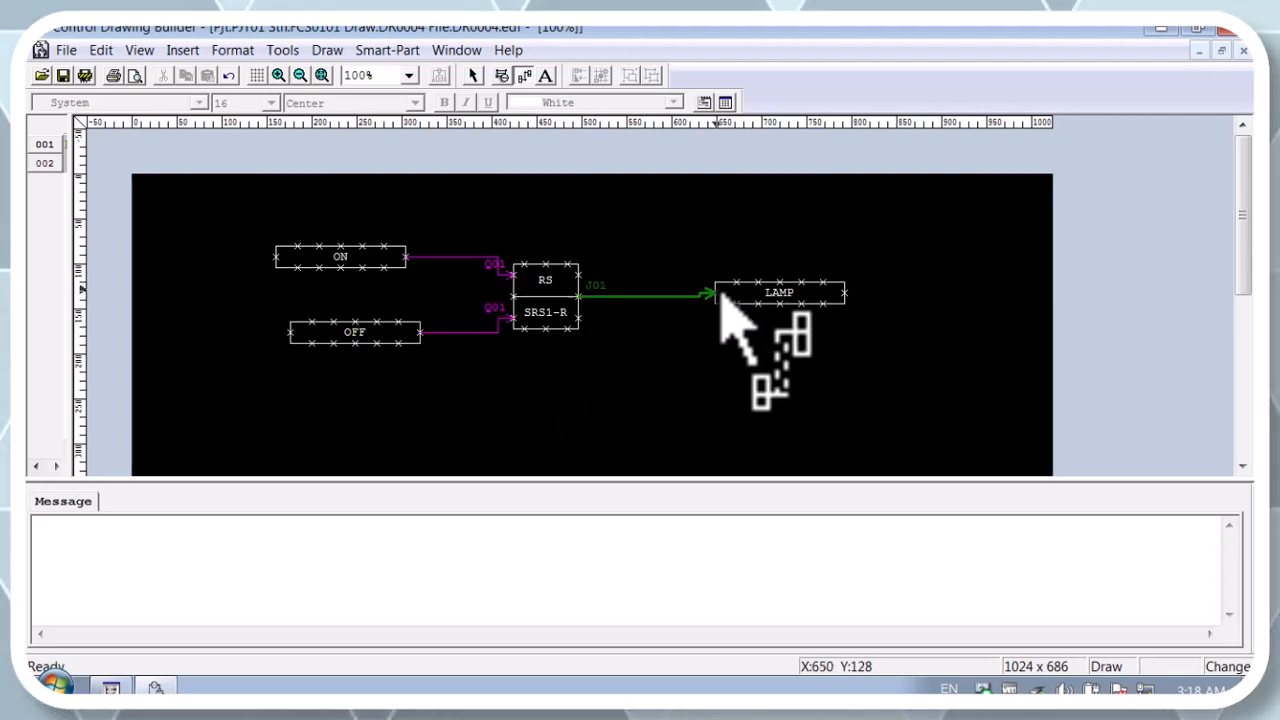
Step: Change the terminal label on the wire from OFF to the RS block to Q02
click(473, 76)
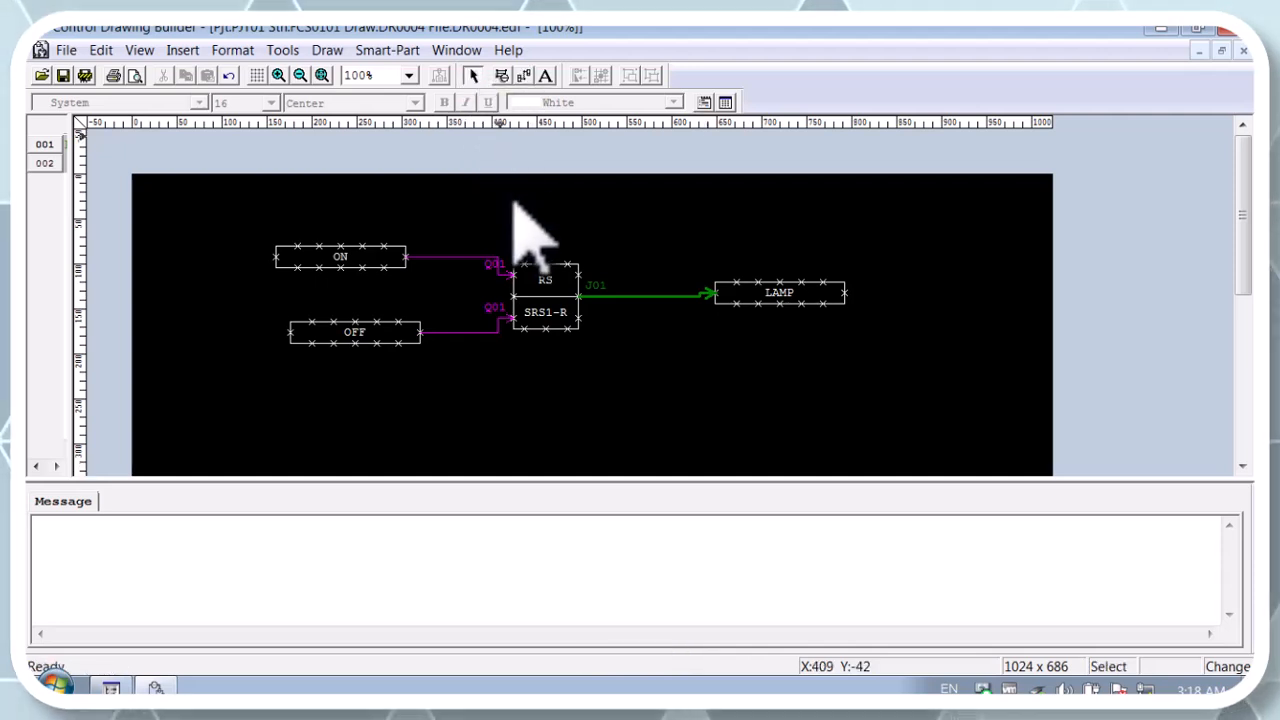
double_click(503, 314)
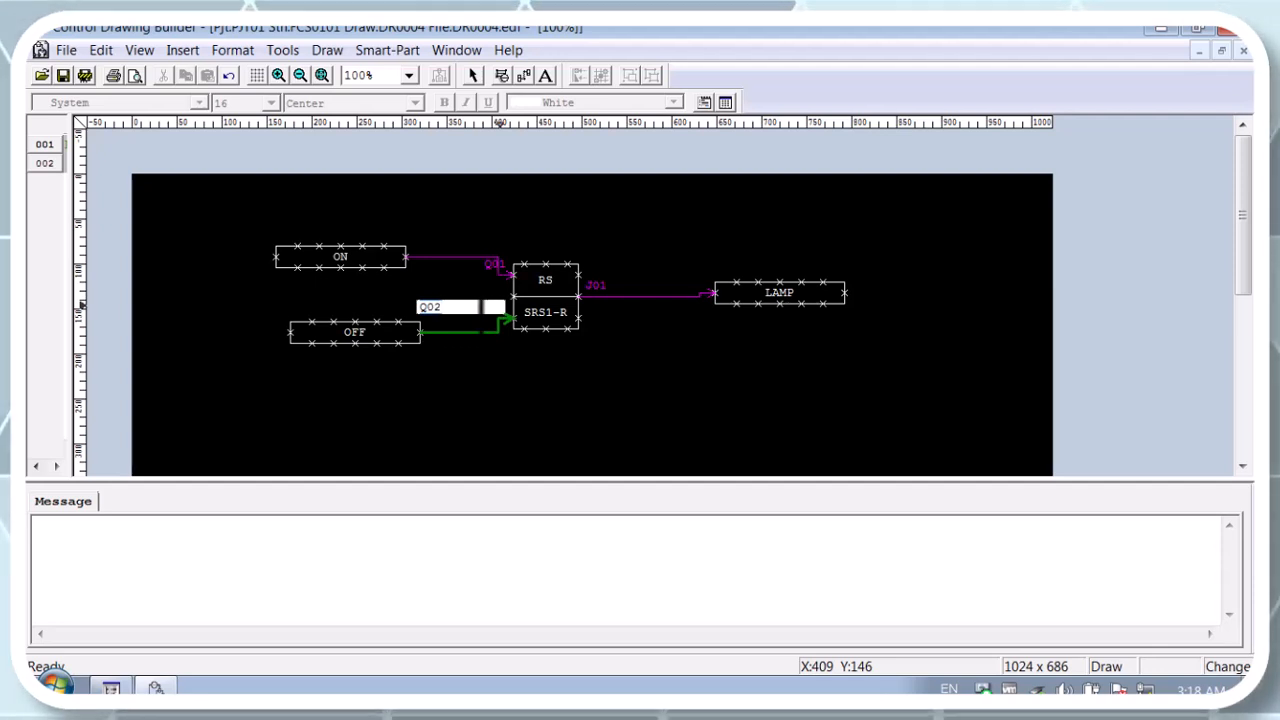
key(Return)
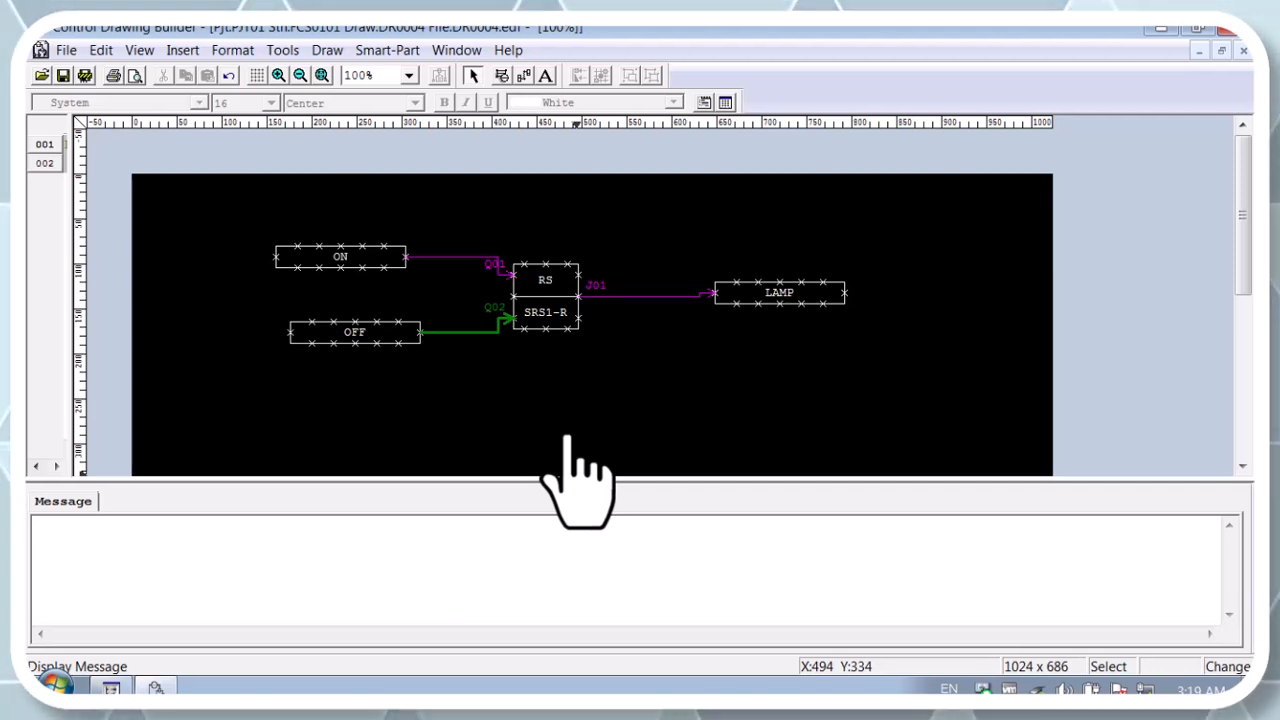
Step: Create a folder named Smart-Folder under Smart-Parts in the Smart-Parts Manager, then return to the drawing
click(389, 50)
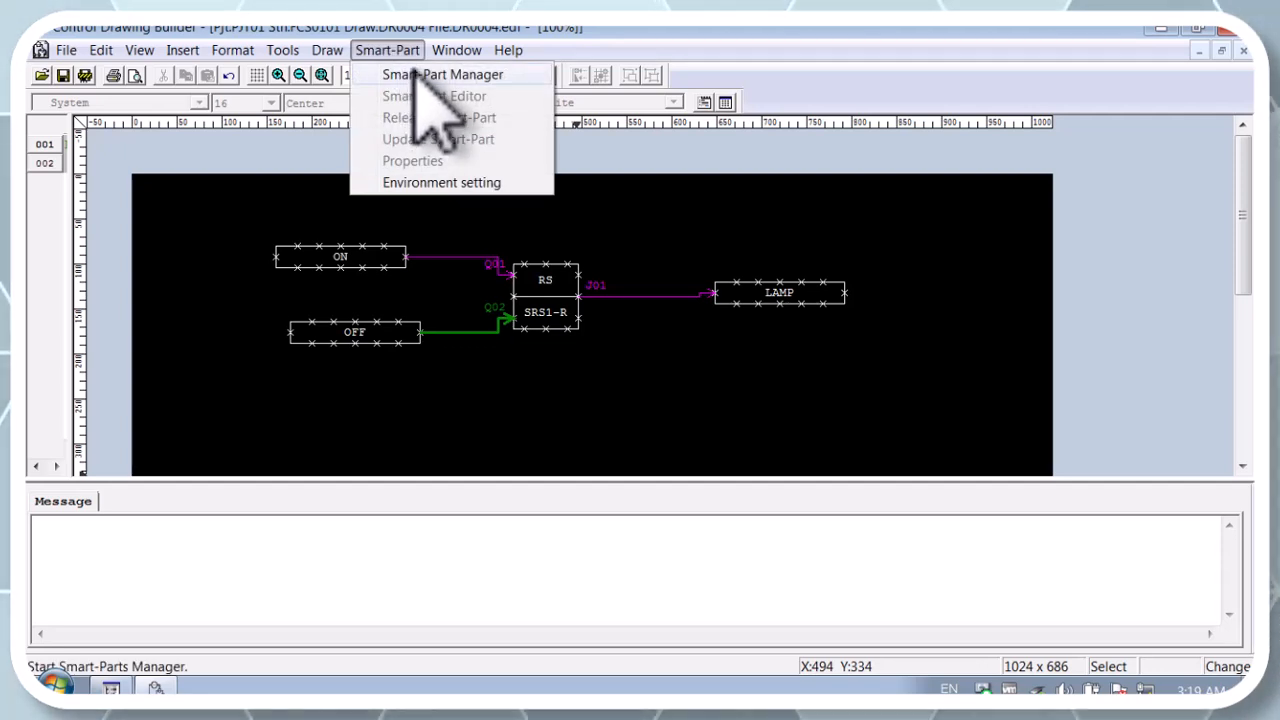
click(418, 76)
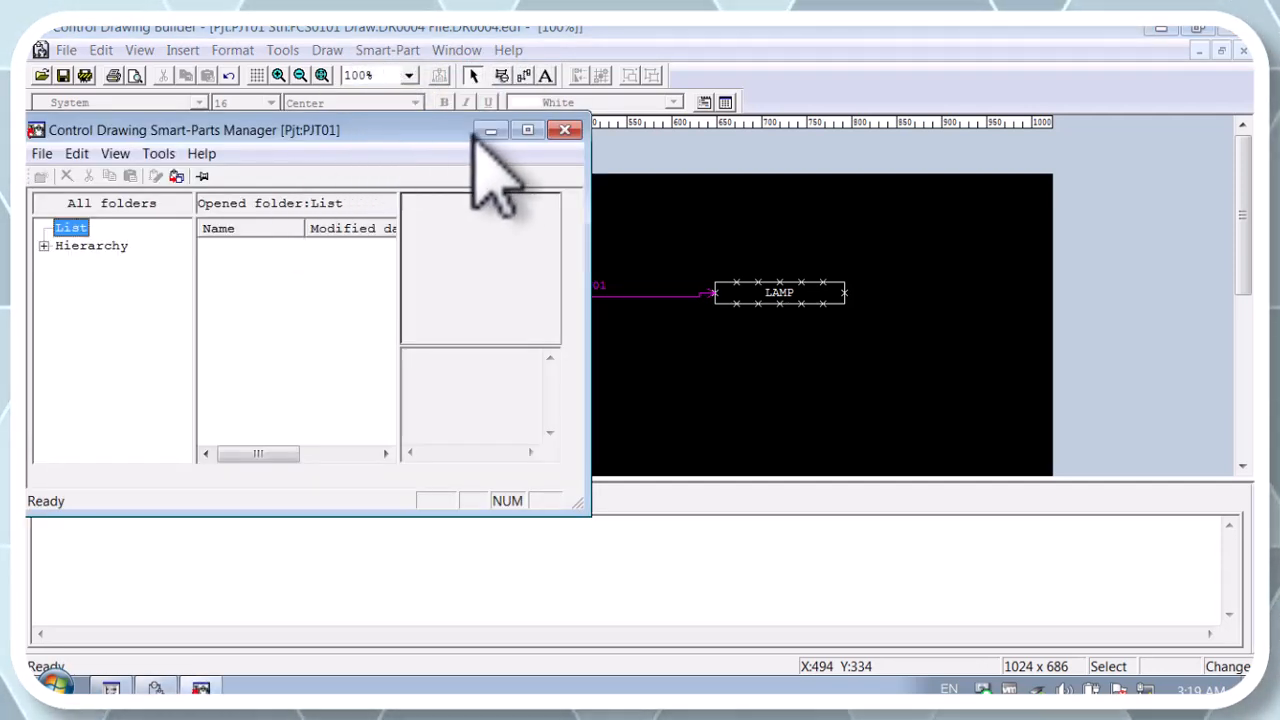
double_click(88, 246)
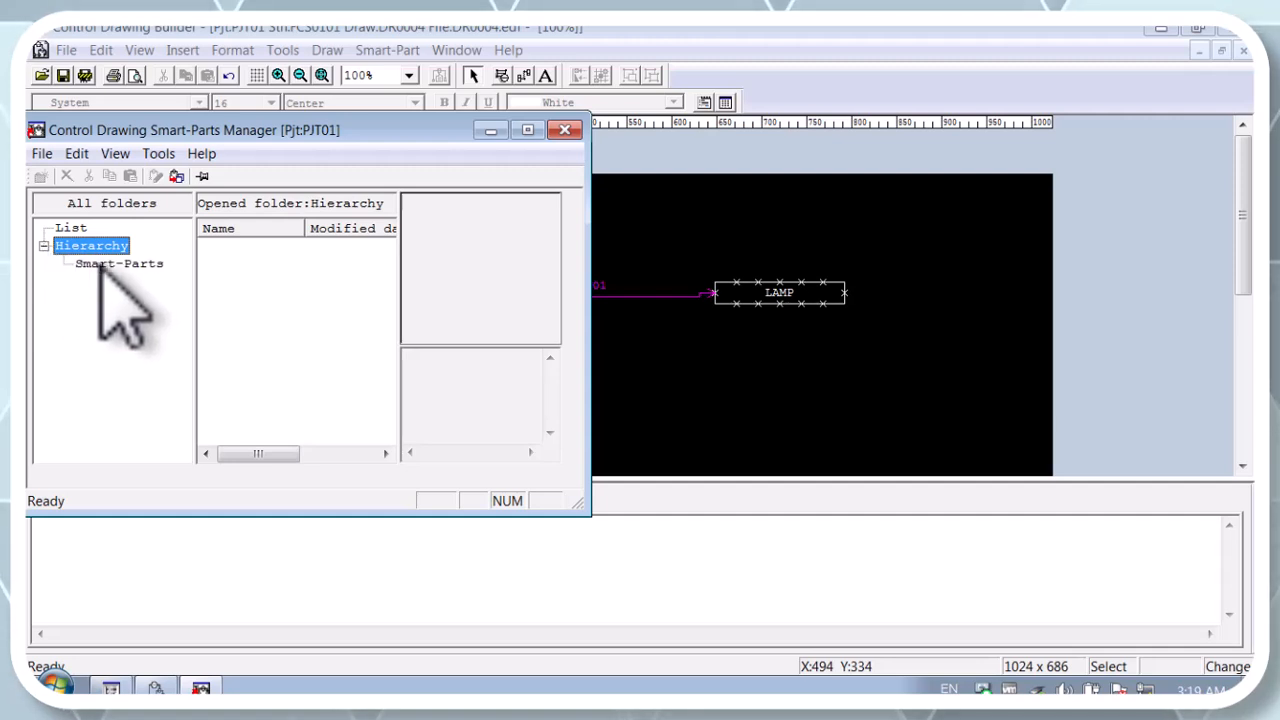
click(118, 263)
click(41, 176)
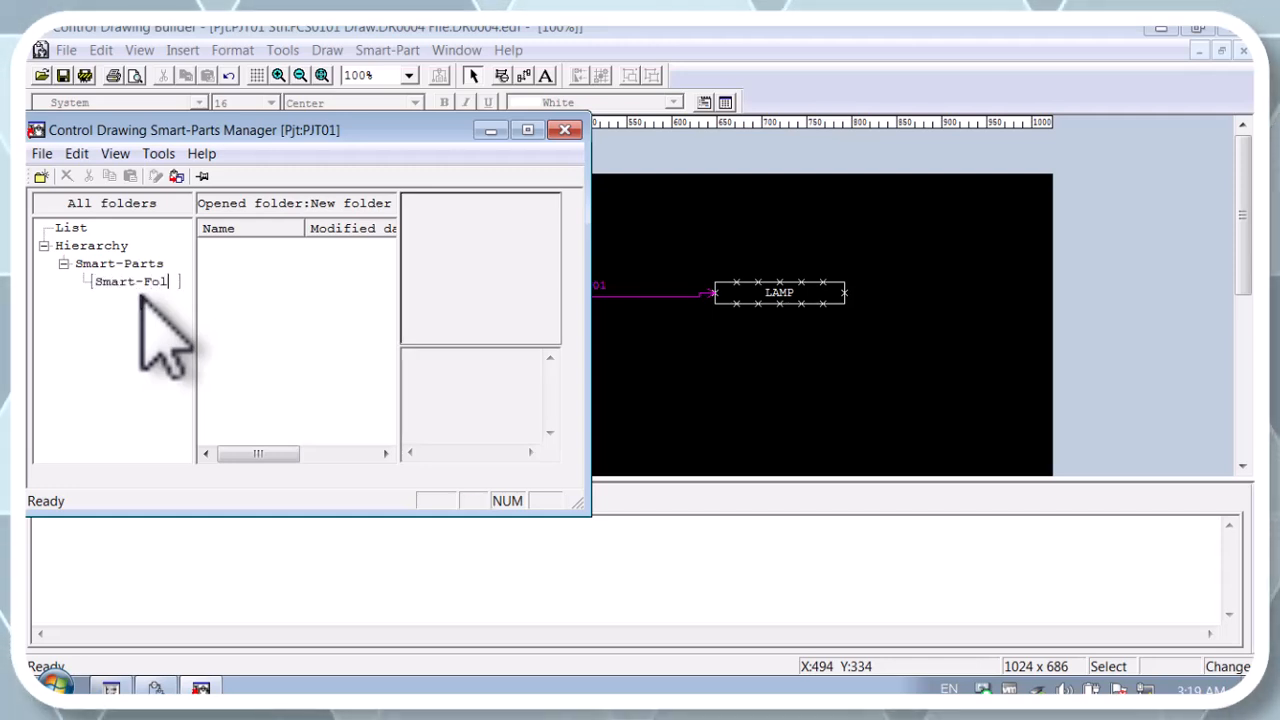
click(143, 282)
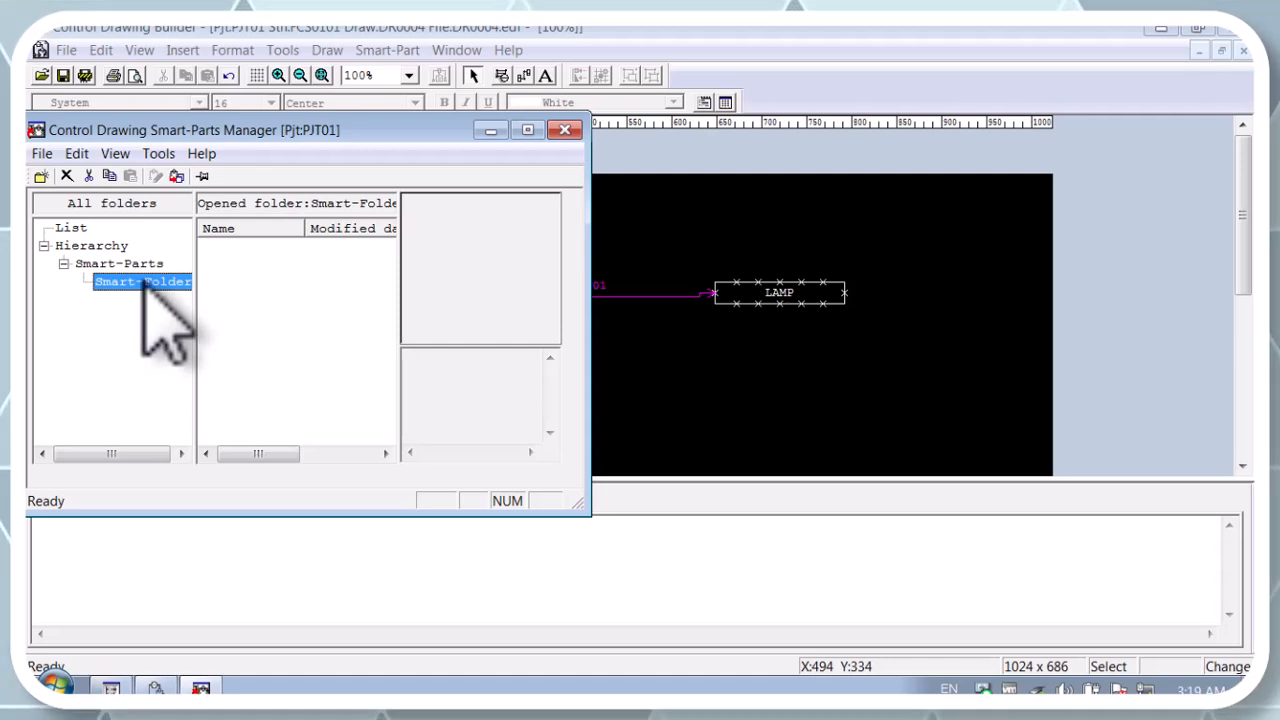
click(838, 216)
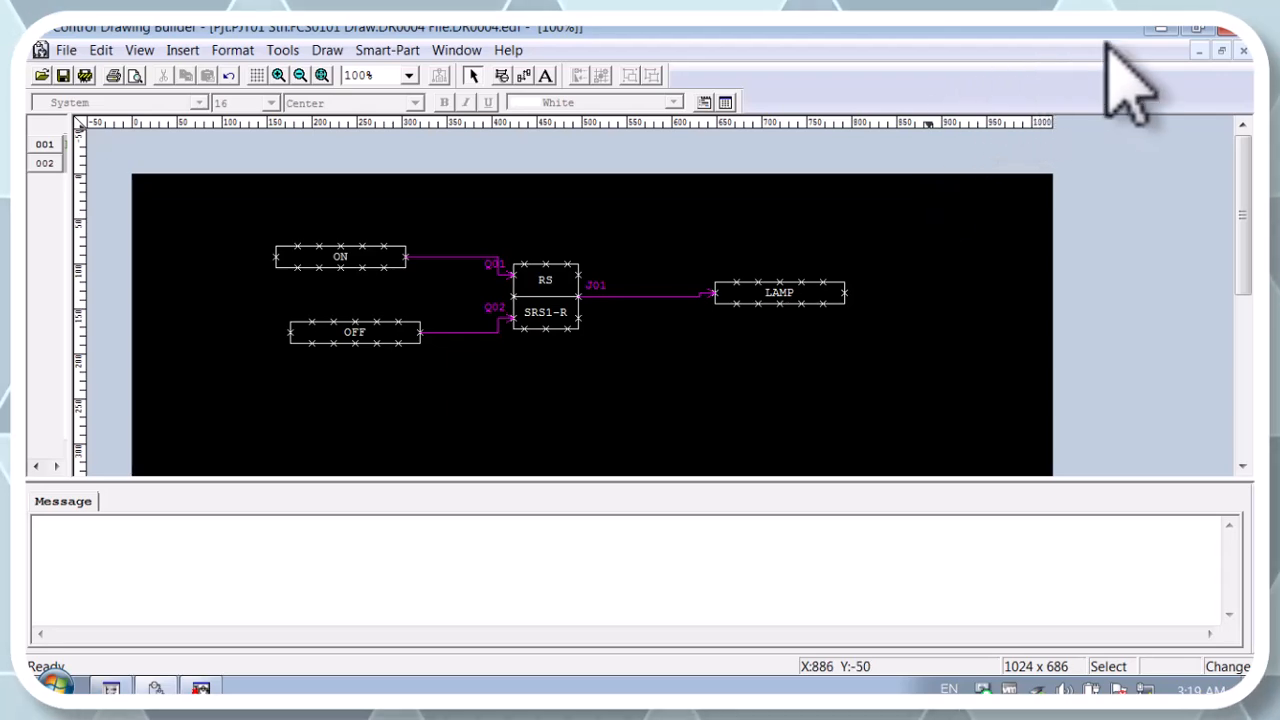
Step: Restore and enlarge the DR0004 drawing window beside the Smart-Parts Manager, keeping the whole lamp circuit in view
click(1195, 32)
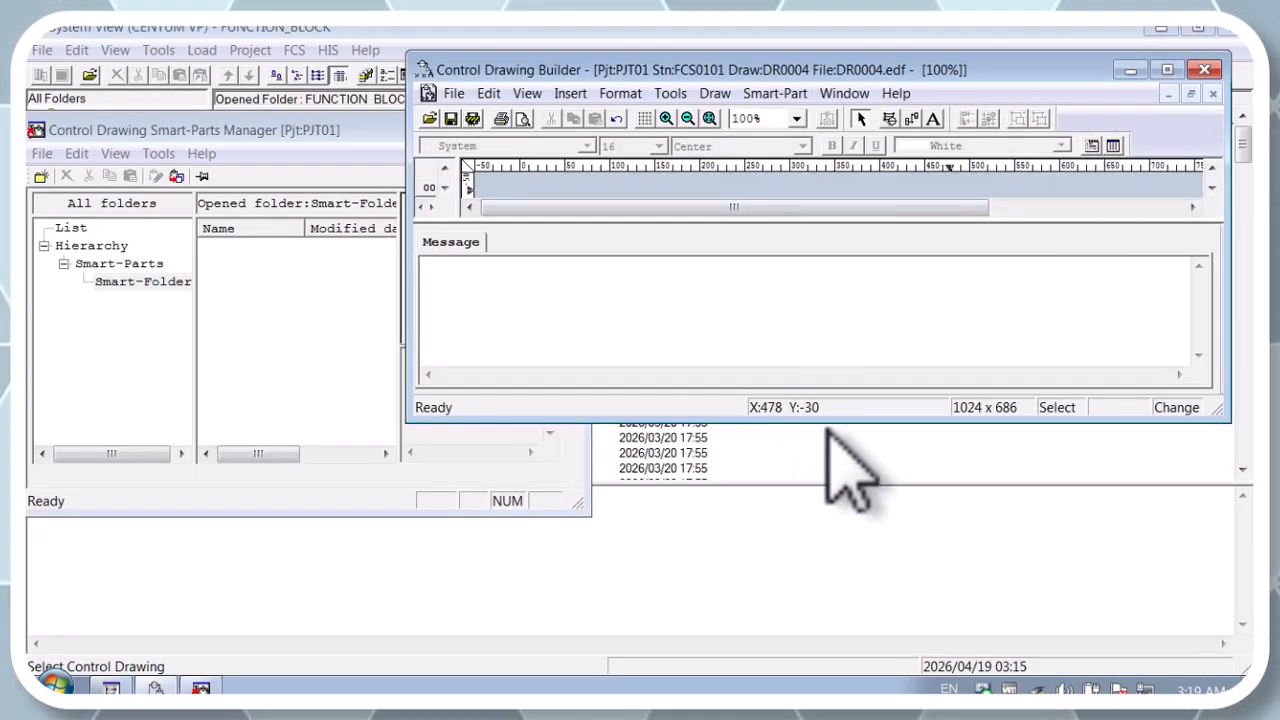
drag(823, 420, 858, 678)
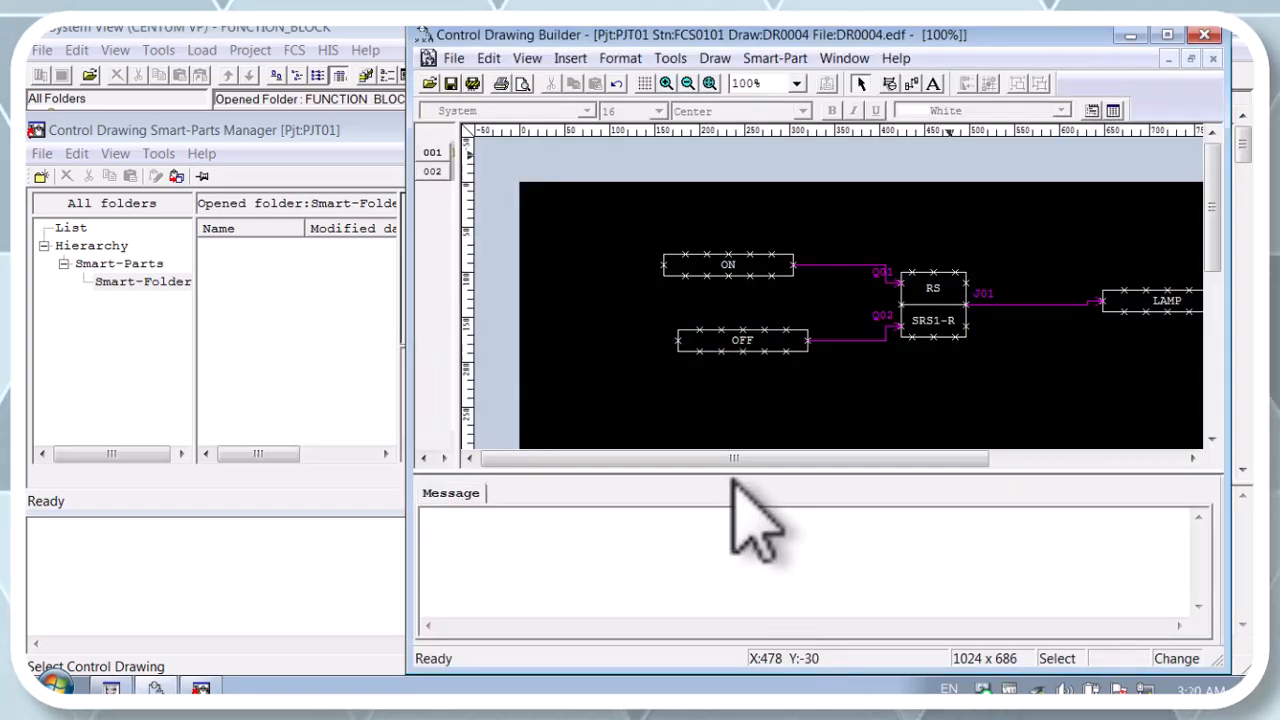
mouse_move(697, 451)
mouse_down()
mouse_move(785, 455)
mouse_move(740, 452)
mouse_up()
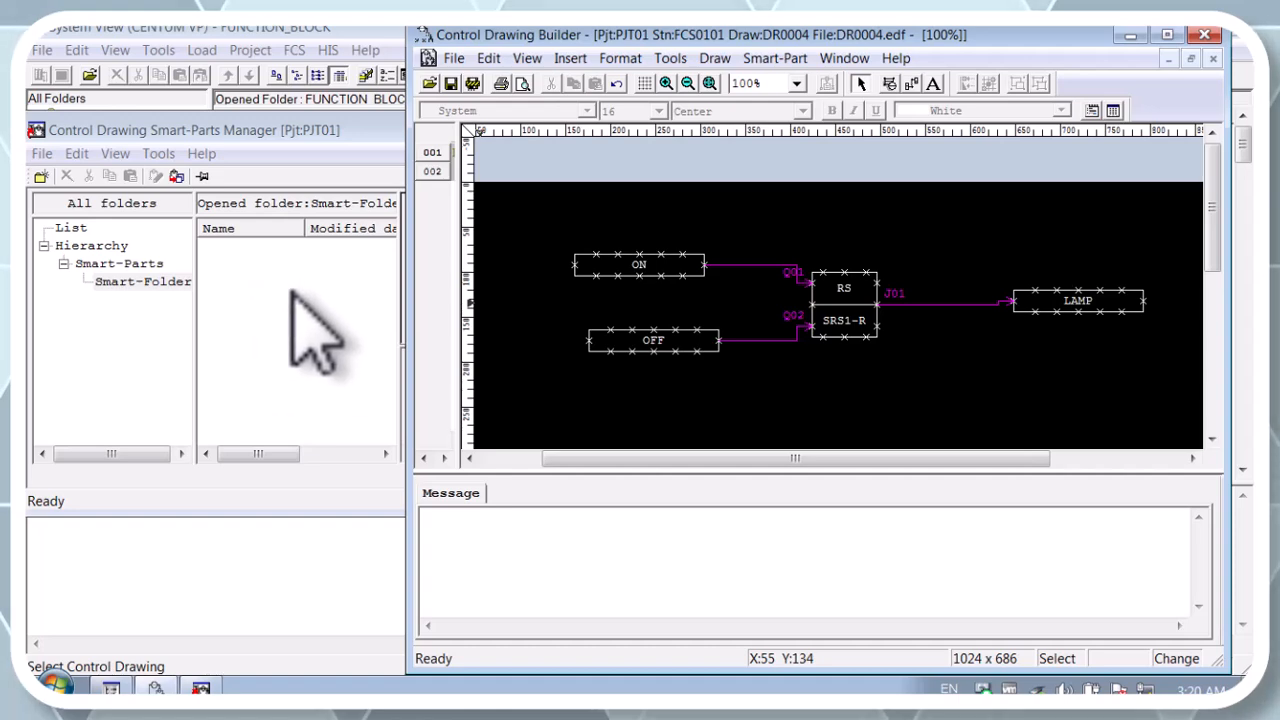
Step: Register the entire ON/OFF lamp circuit in Smart-Folder as smart-part SmartProgramm with the comment "Our first software template"
drag(547, 217, 1000, 285)
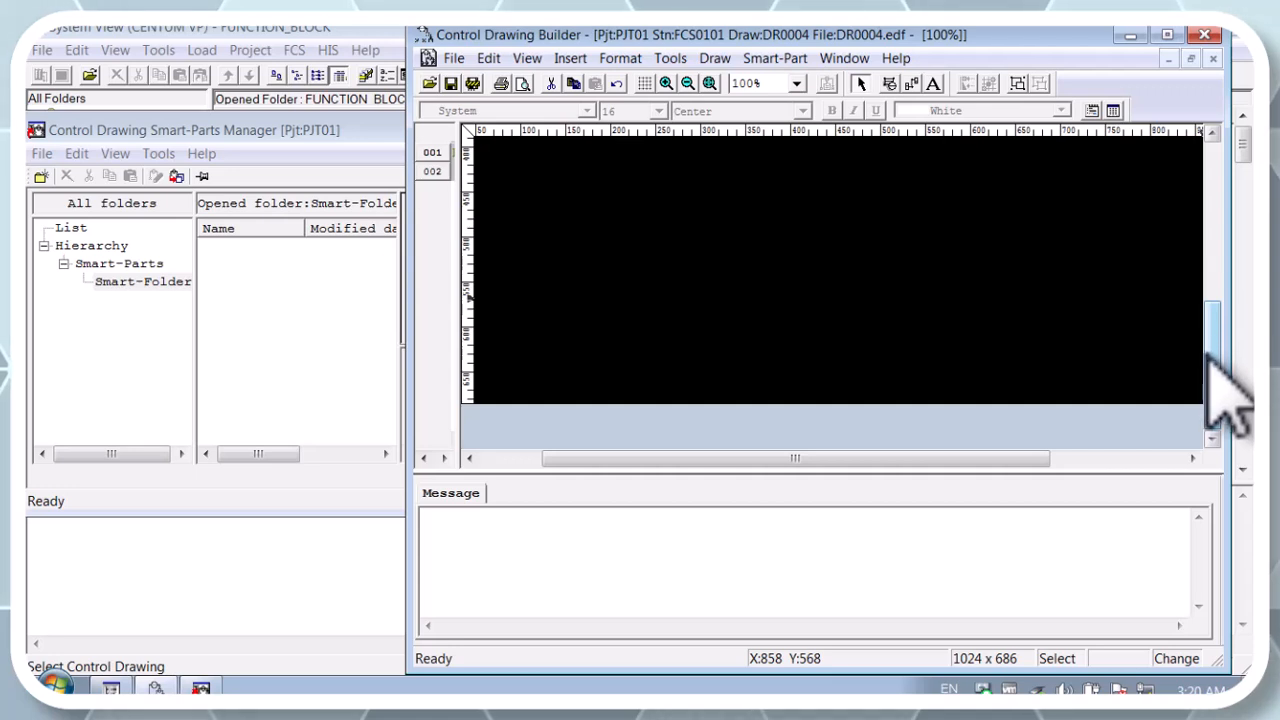
drag(1210, 360, 1222, 252)
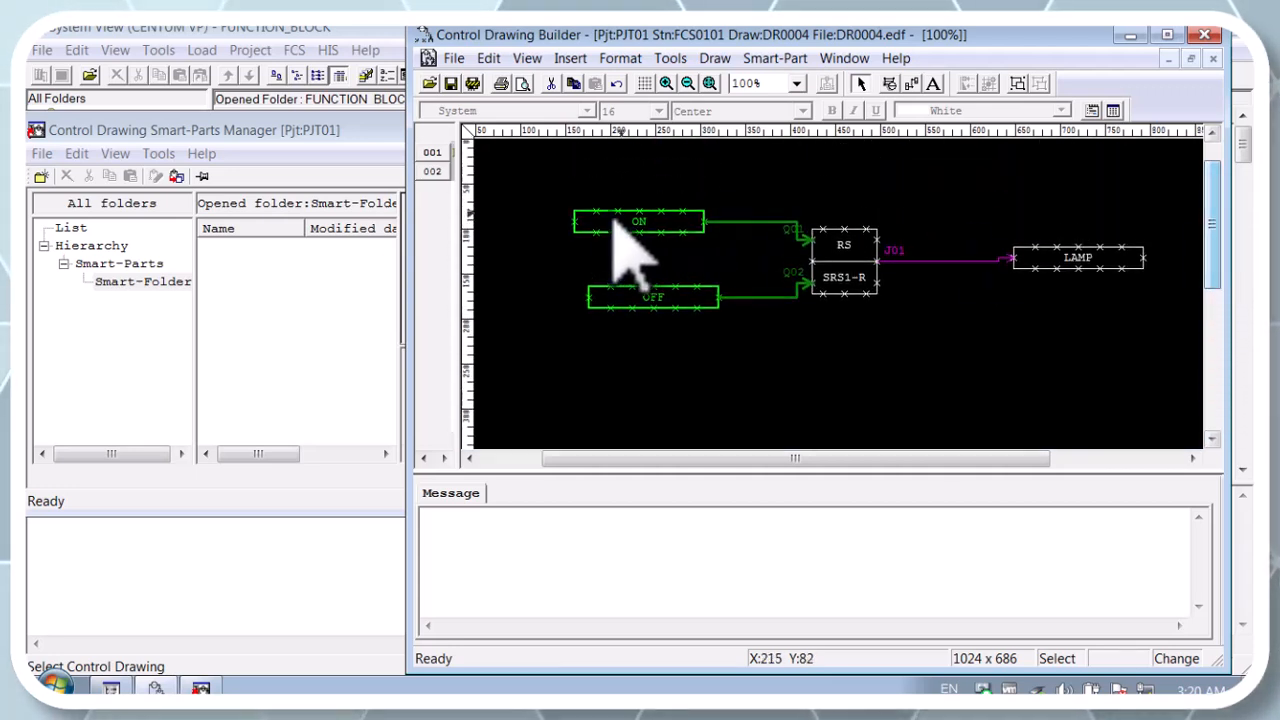
click(510, 175)
drag(502, 163, 1187, 394)
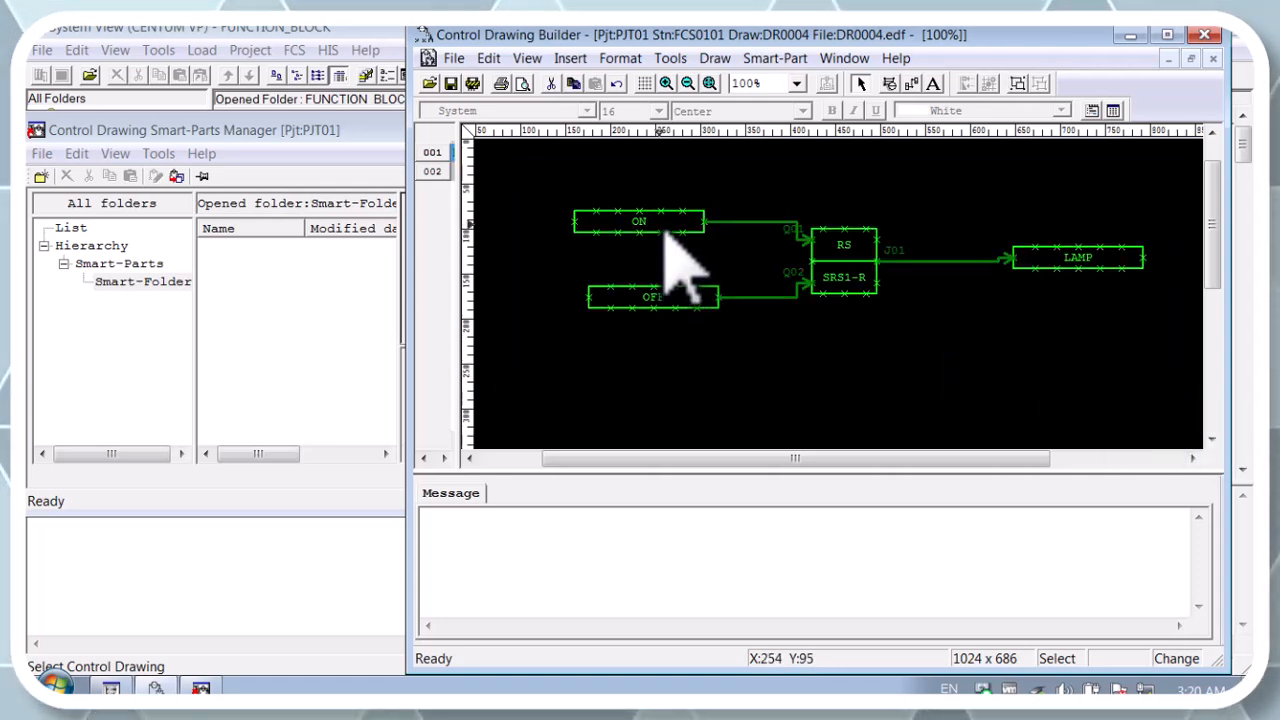
drag(680, 265, 240, 255)
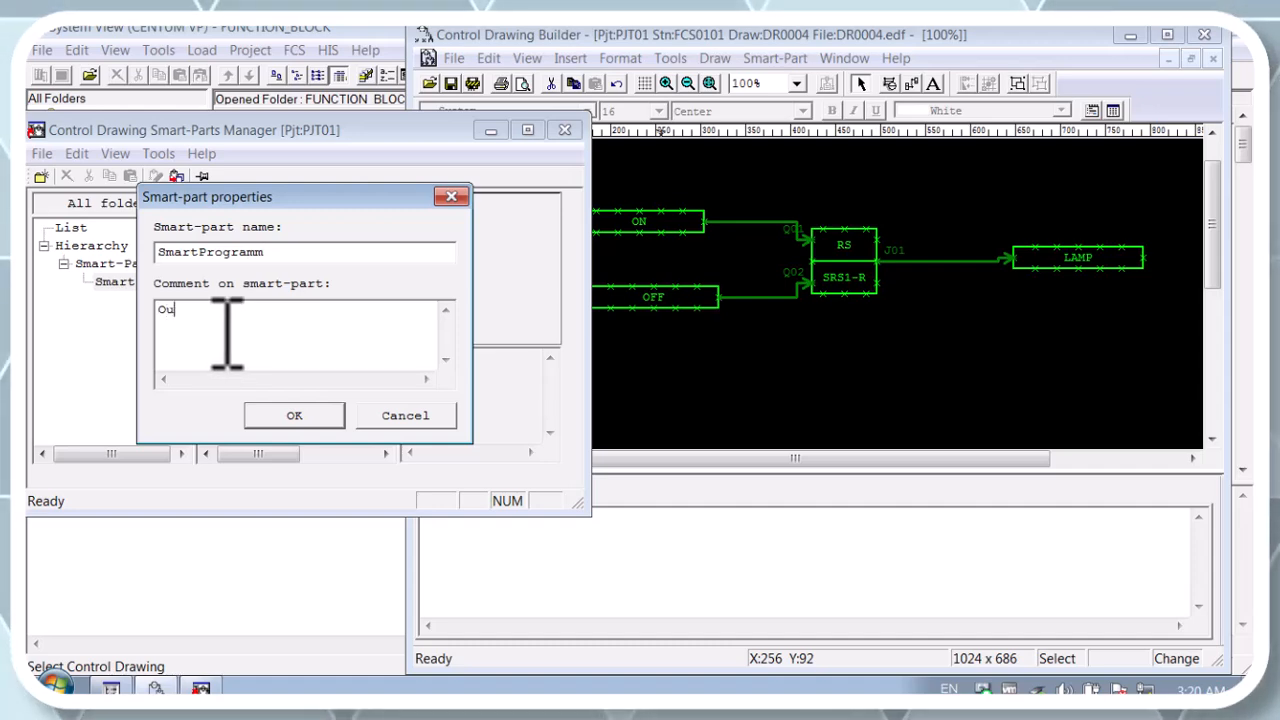
text(r first software template)
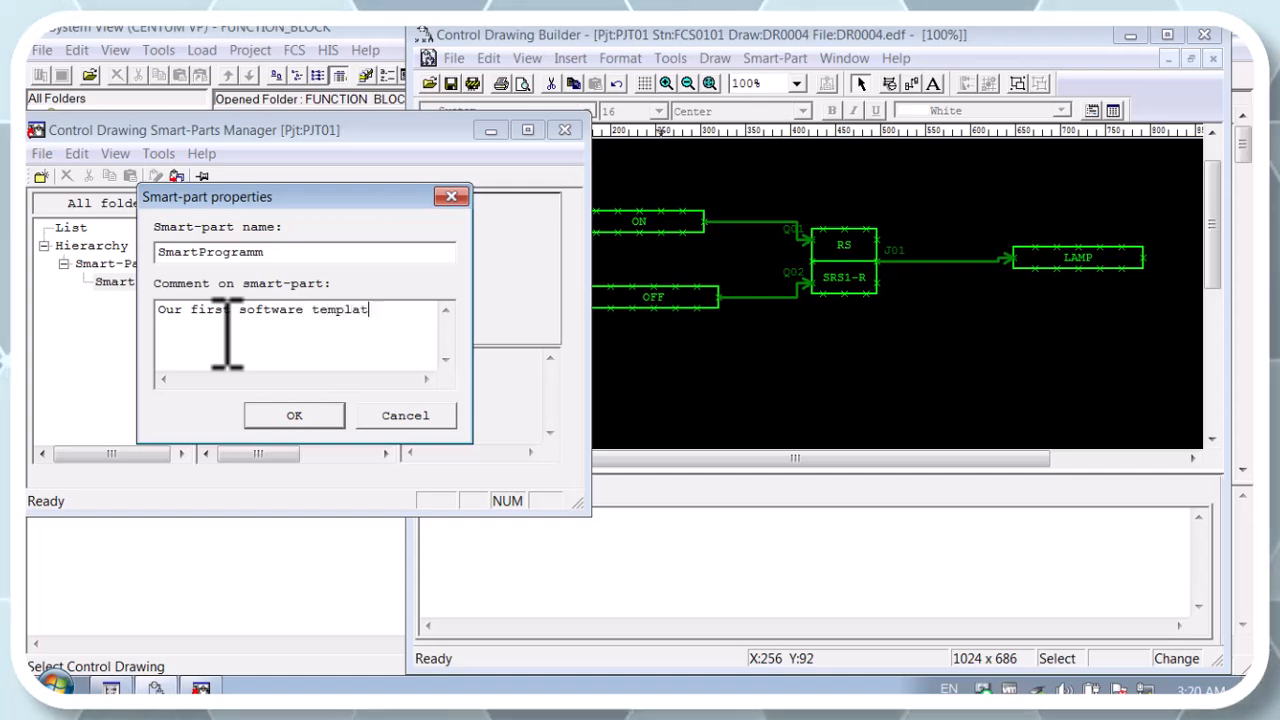
click(295, 414)
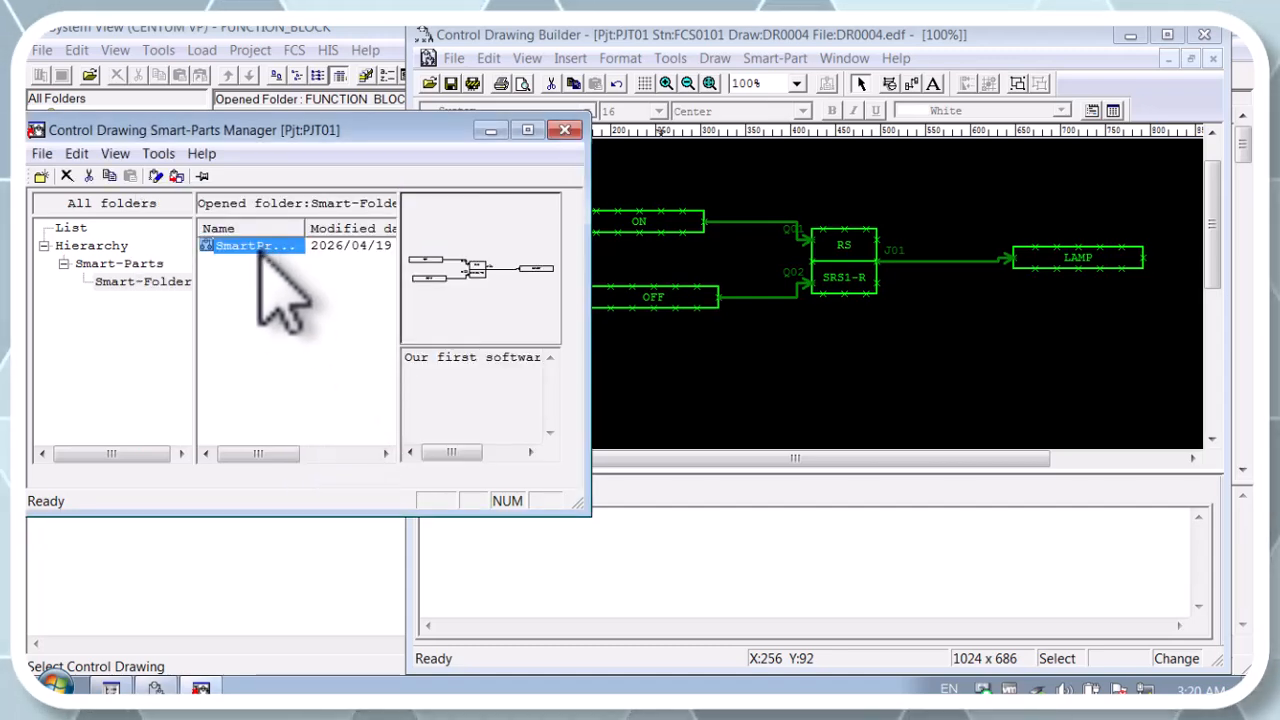
Step: Examine the items and editable settings of SmartProgramm in the Smart-Parts Editor, and close the editor
double_click(338, 250)
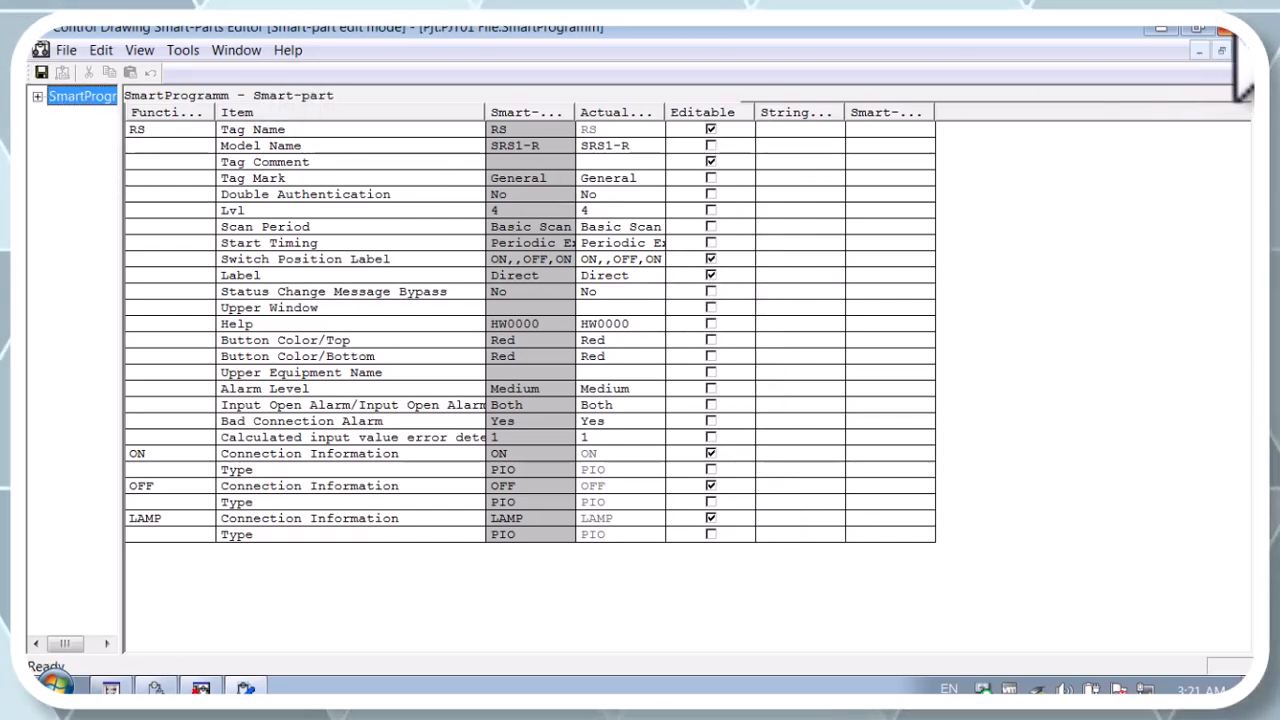
click(1225, 27)
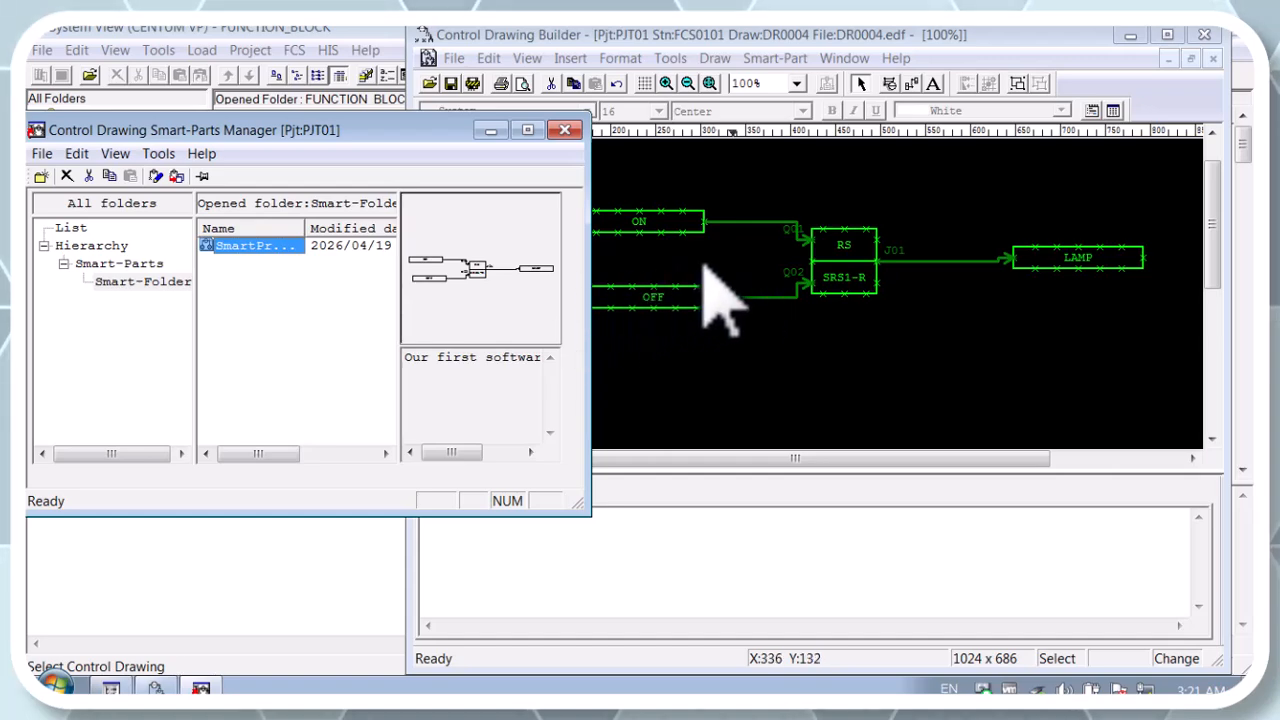
Step: Delete the original lamp circuit from DR0004 and insert the SmartProgramm smart-part in its place
click(1035, 345)
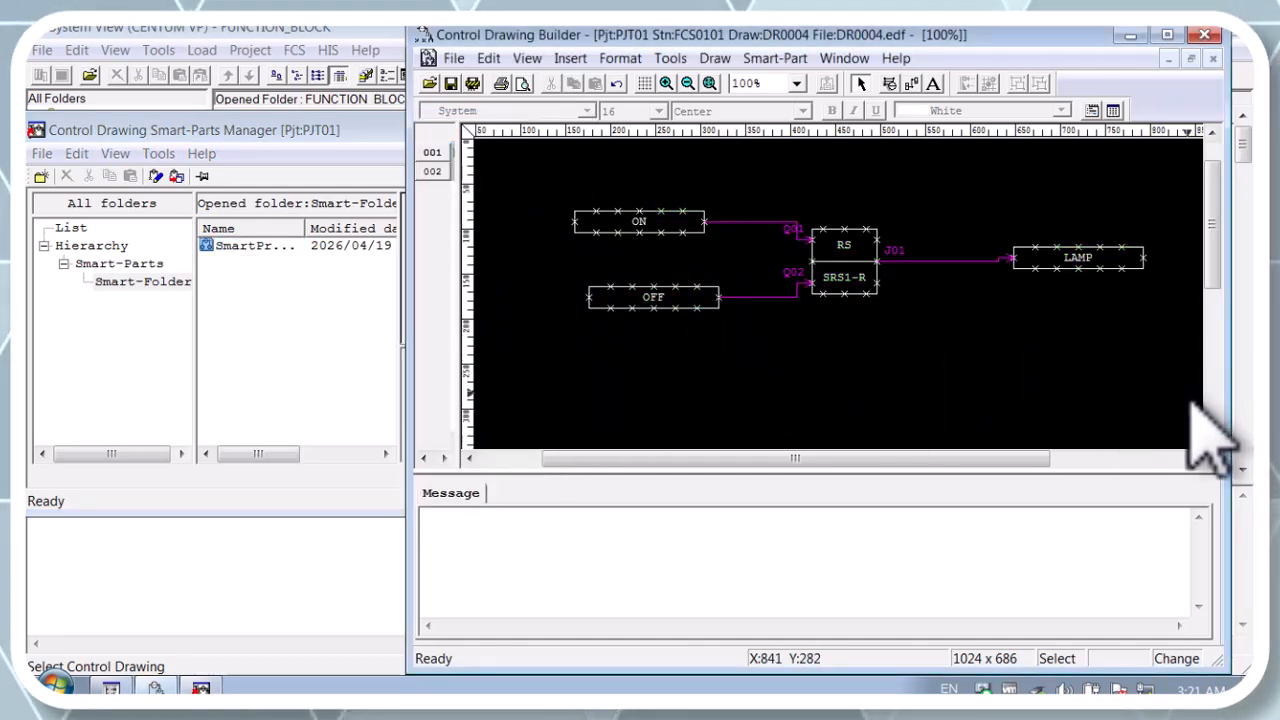
mouse_move(1165, 398)
mouse_down()
mouse_move(920, 337)
mouse_move(517, 185)
mouse_move(521, 195)
mouse_up()
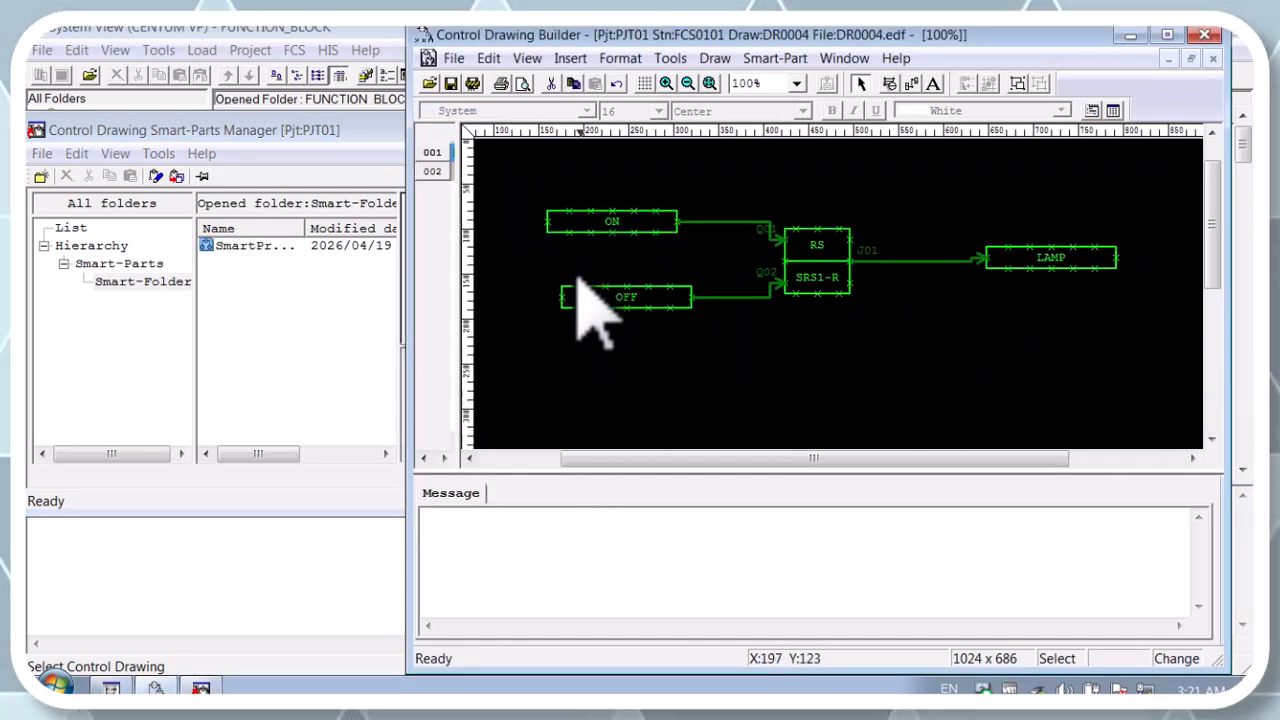
key(Delete)
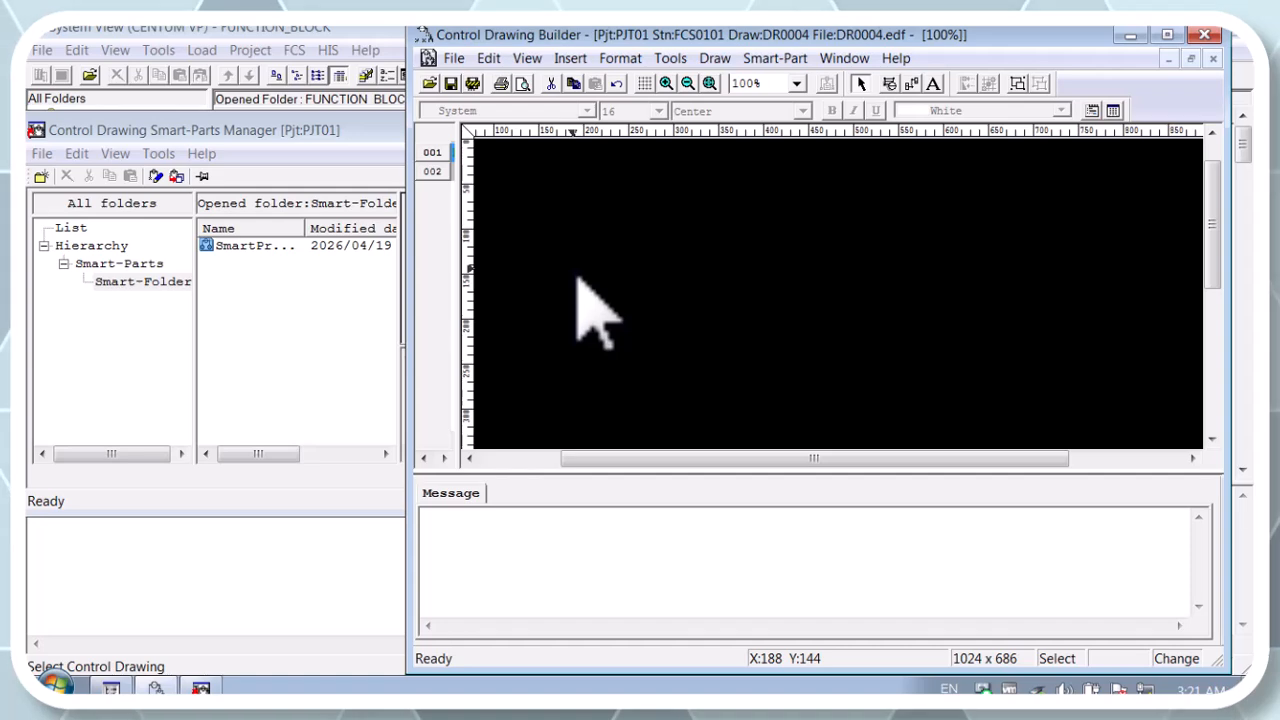
drag(222, 243, 613, 220)
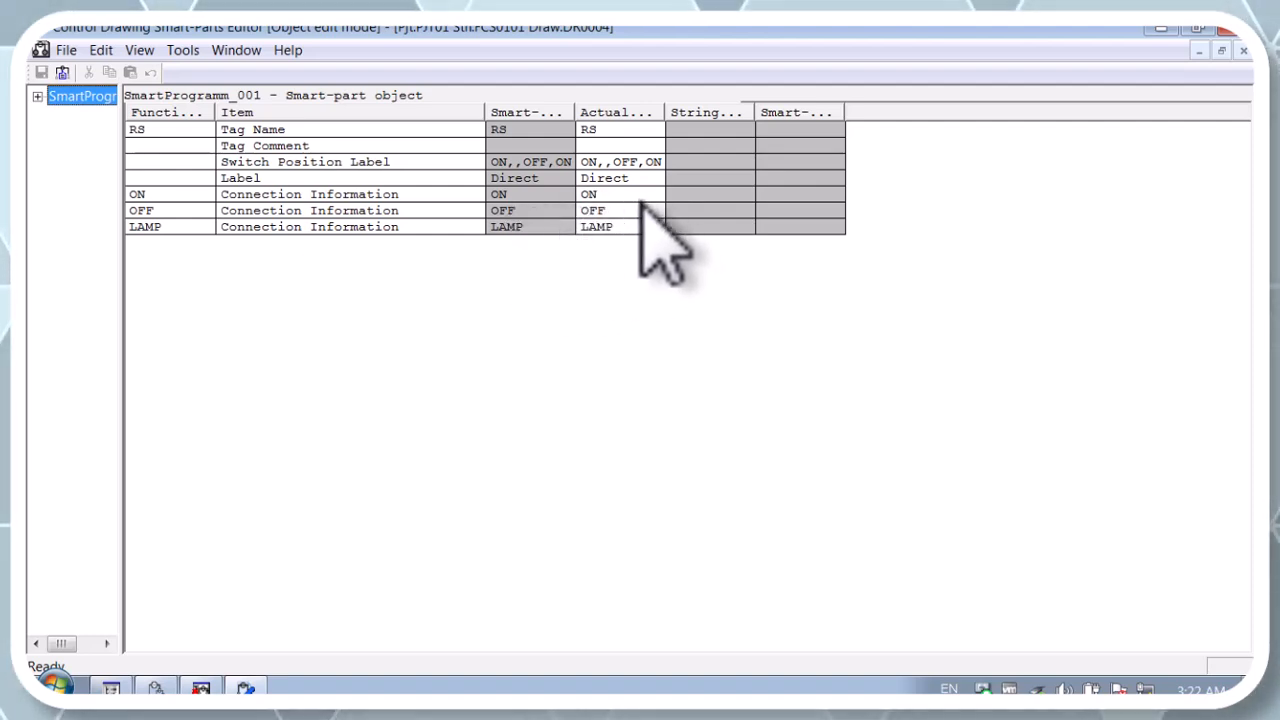
Step: Set the smart-part object's actual tag name to RS_1 and its connections to ON_1, OFF_1 and LAMP_1, and update the object
click(632, 129)
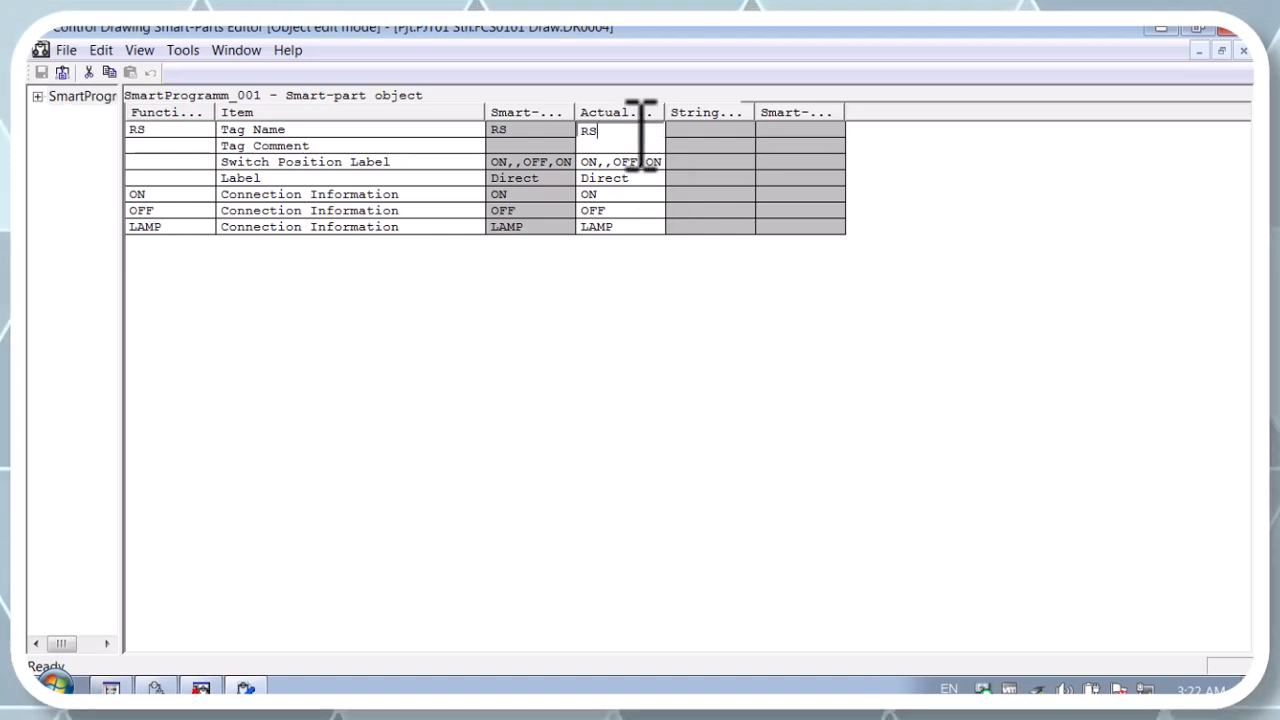
click(652, 195)
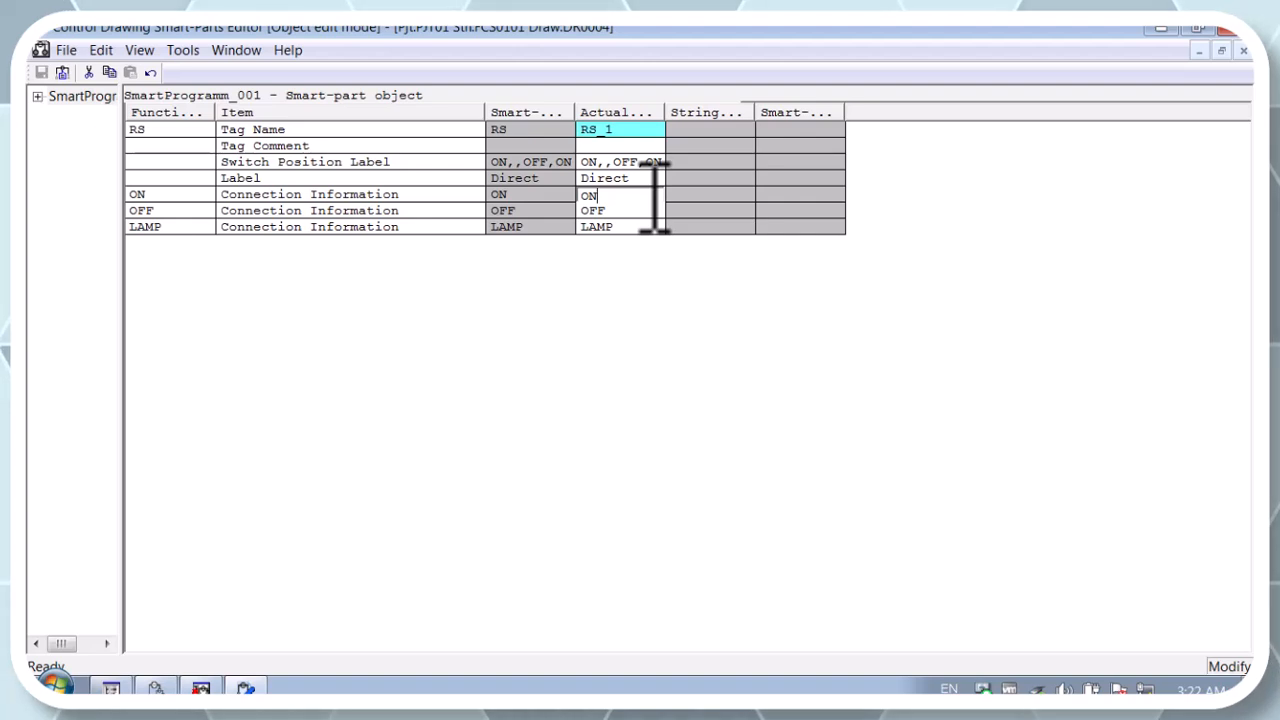
text(_1)
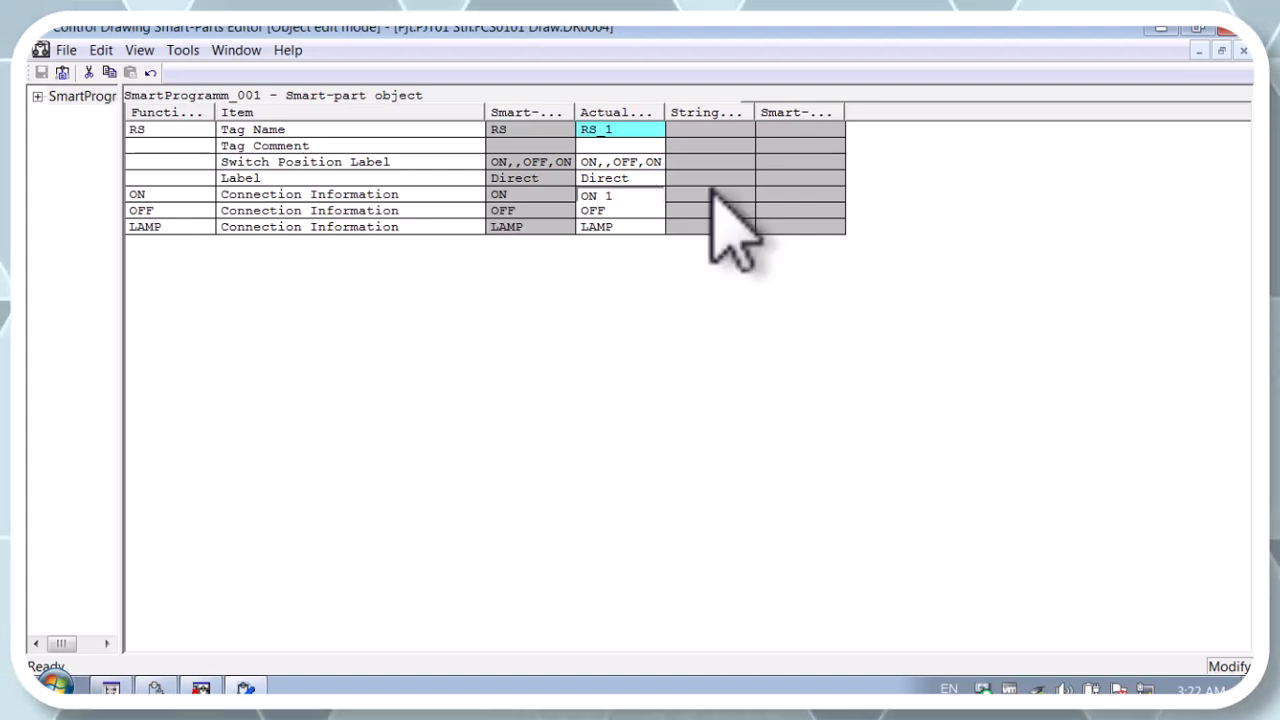
click(648, 212)
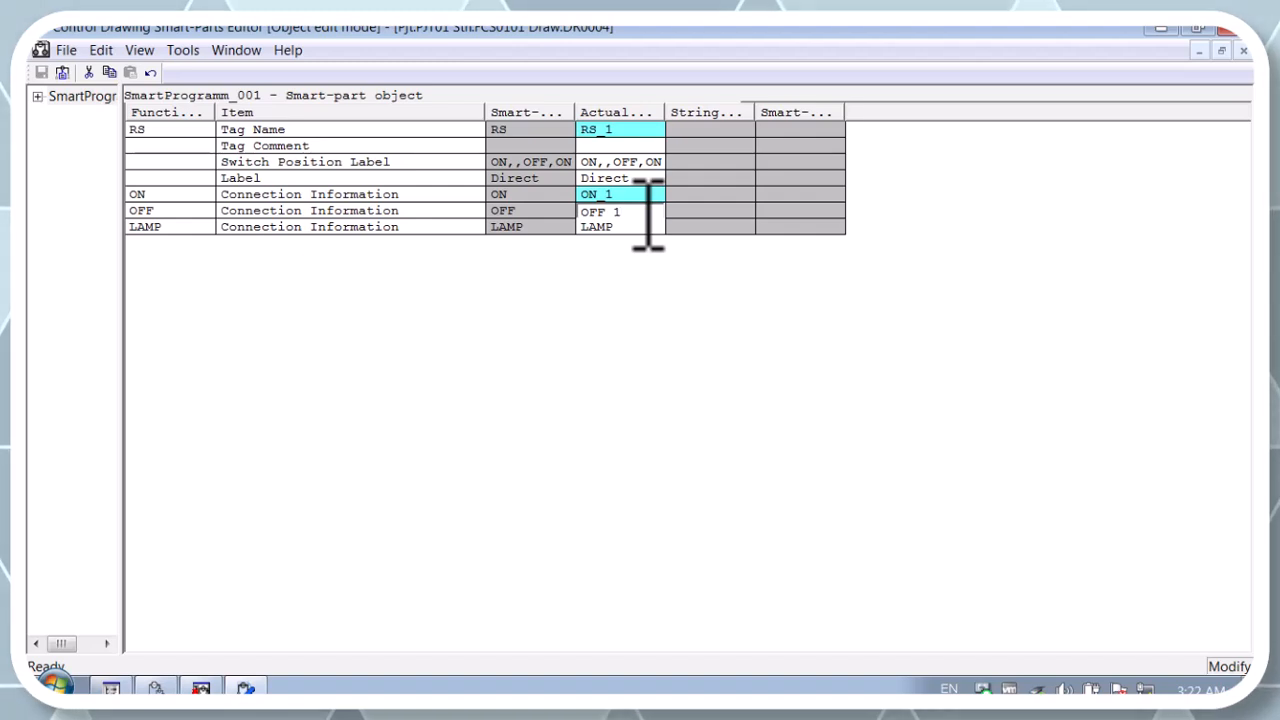
click(650, 228)
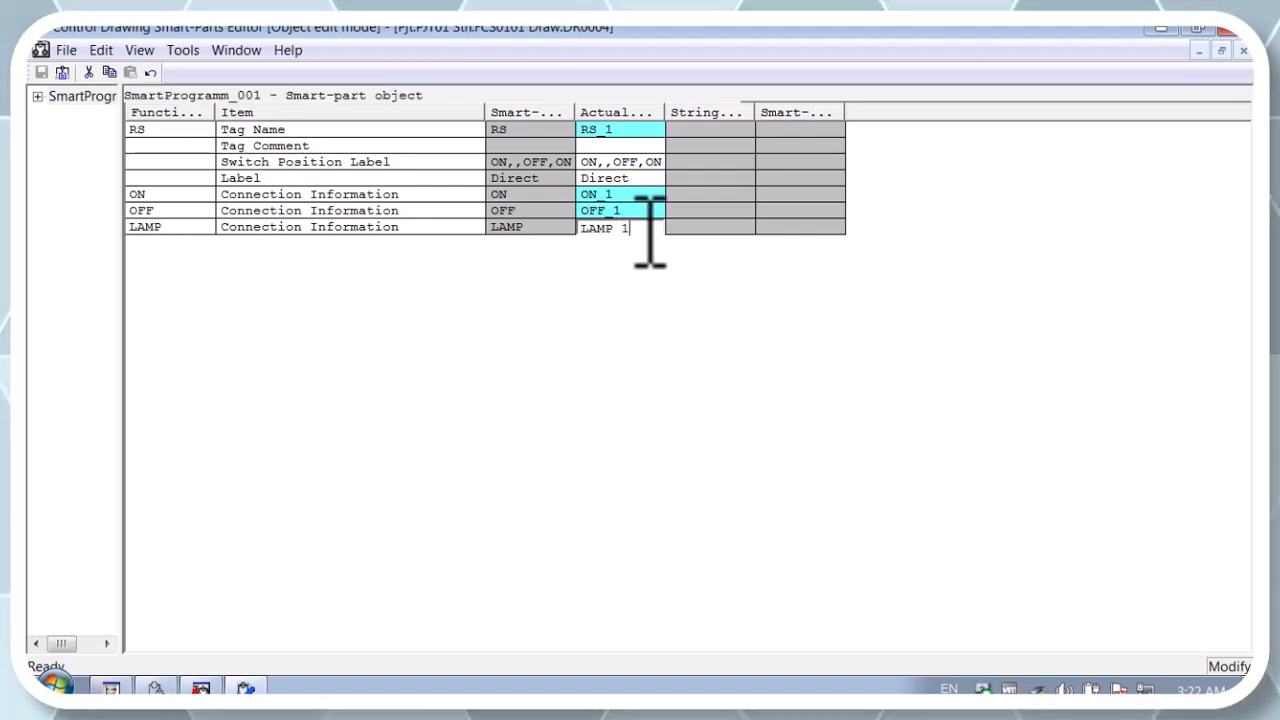
click(464, 306)
click(66, 50)
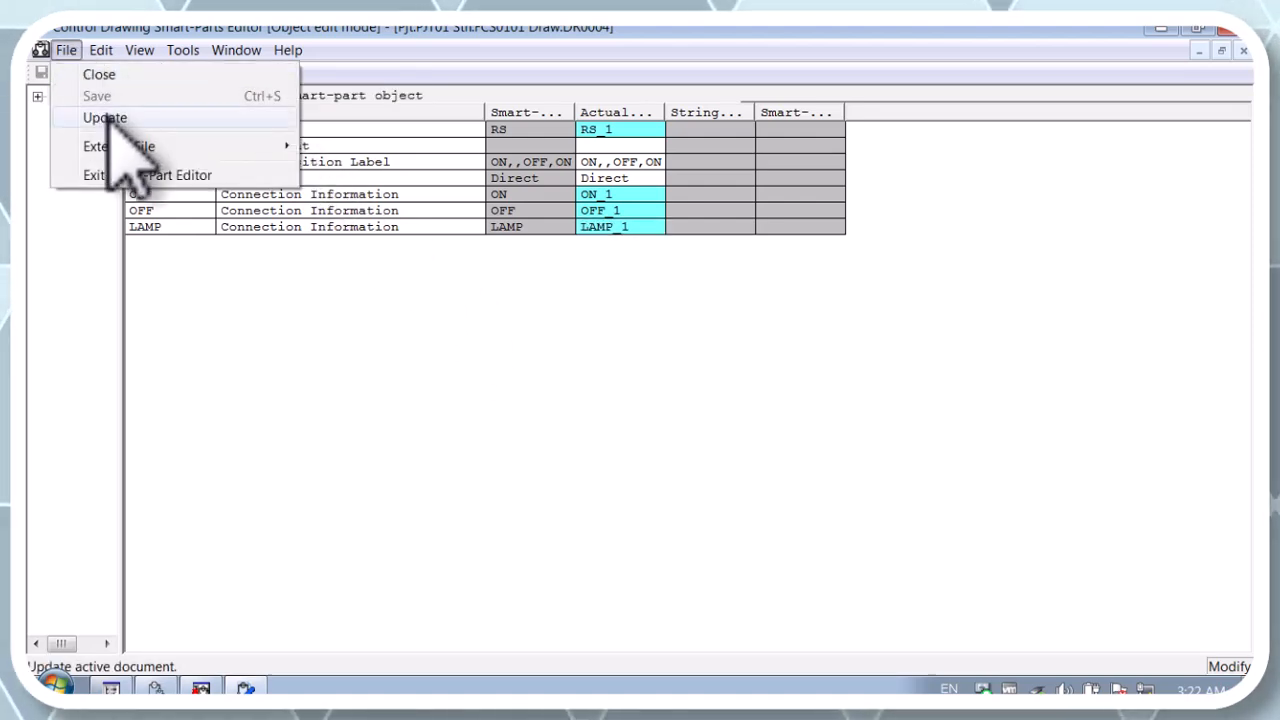
click(100, 117)
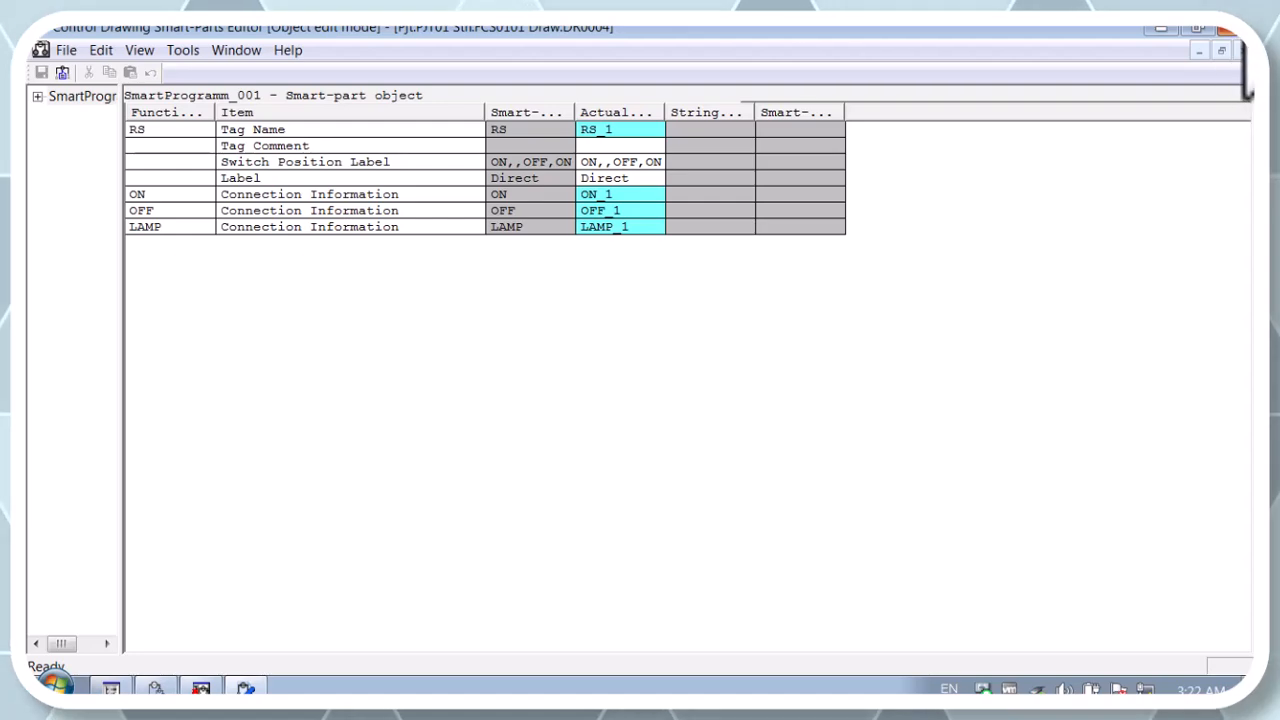
click(1229, 27)
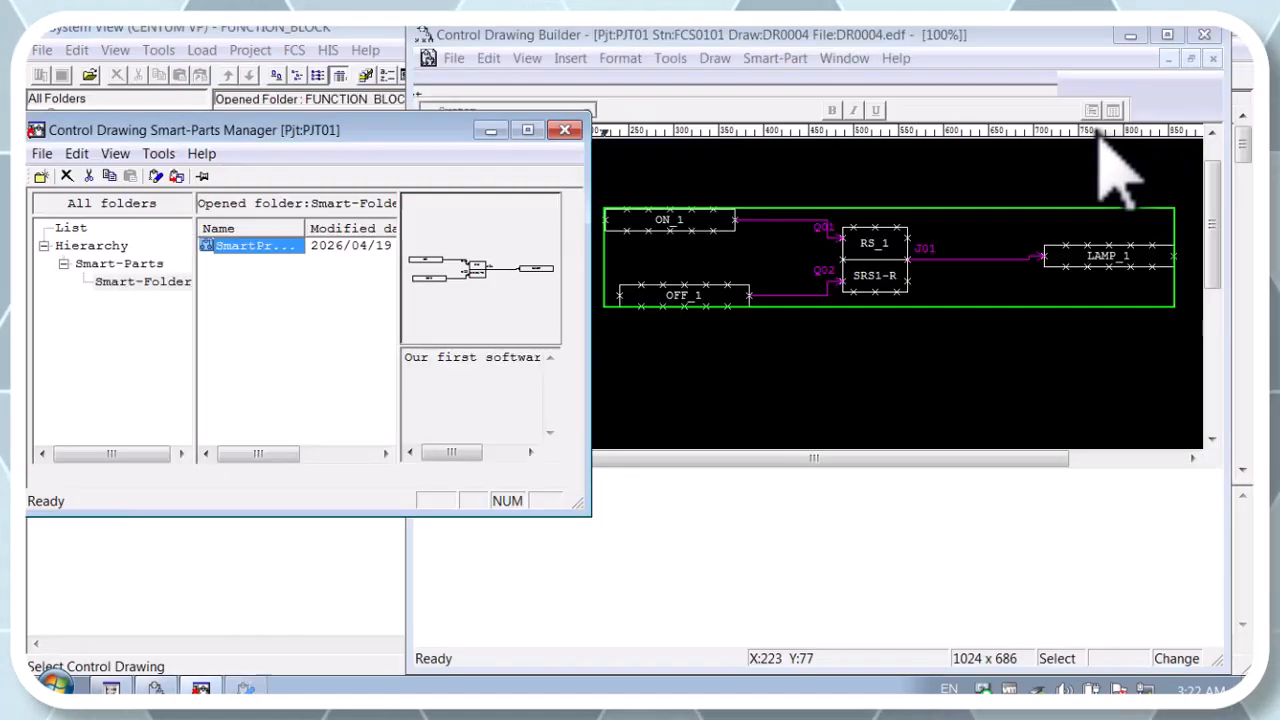
Step: Close the Smart-Parts Manager, then save the DR0004 drawing from its maximized window and close it
click(565, 130)
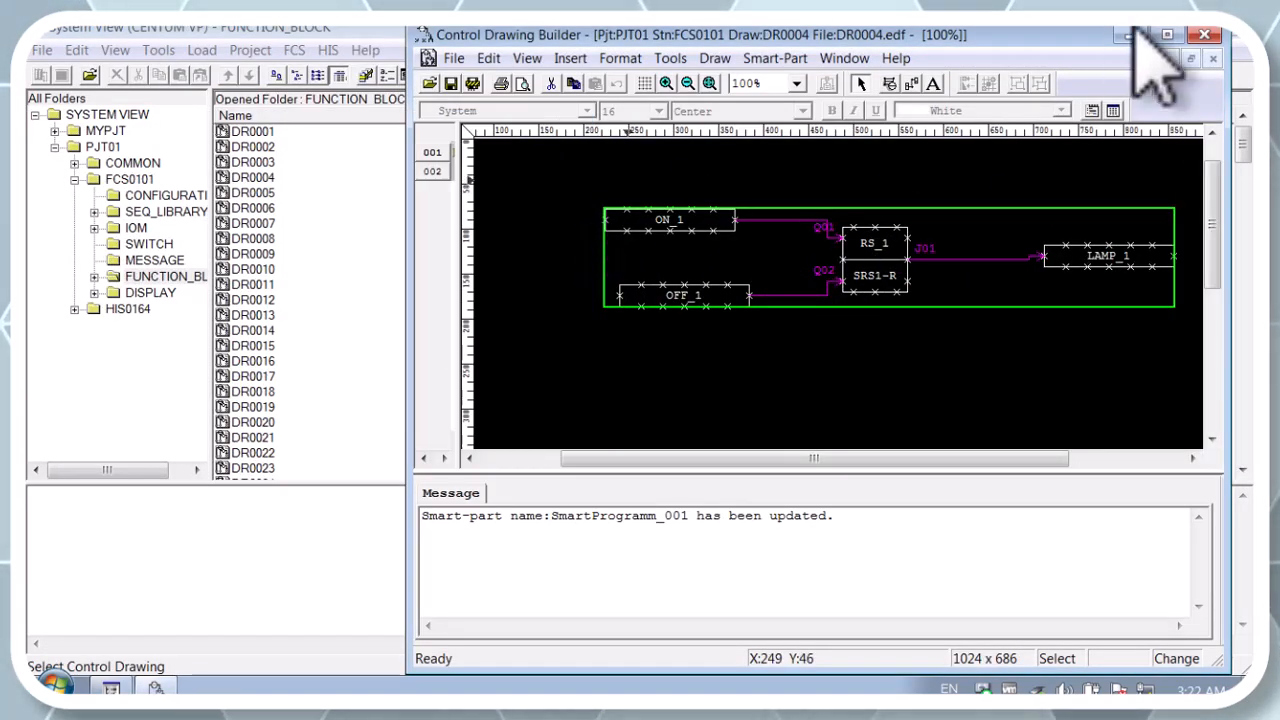
click(1167, 36)
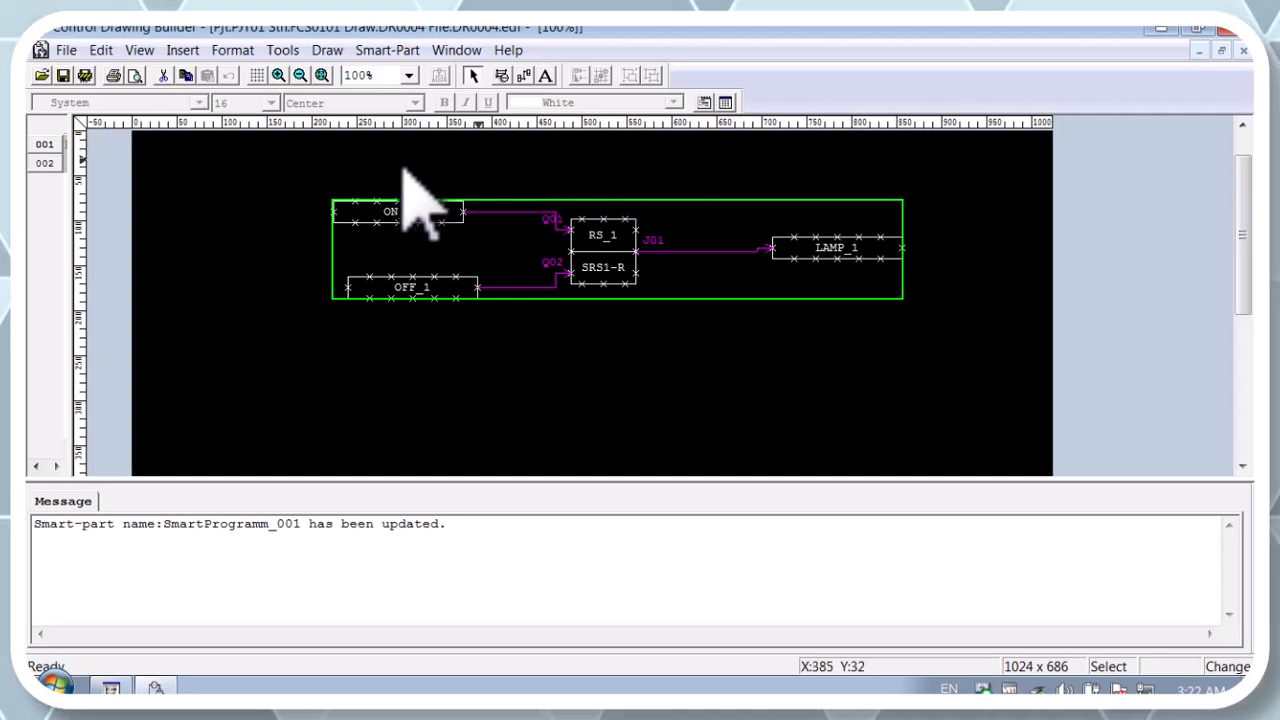
click(63, 76)
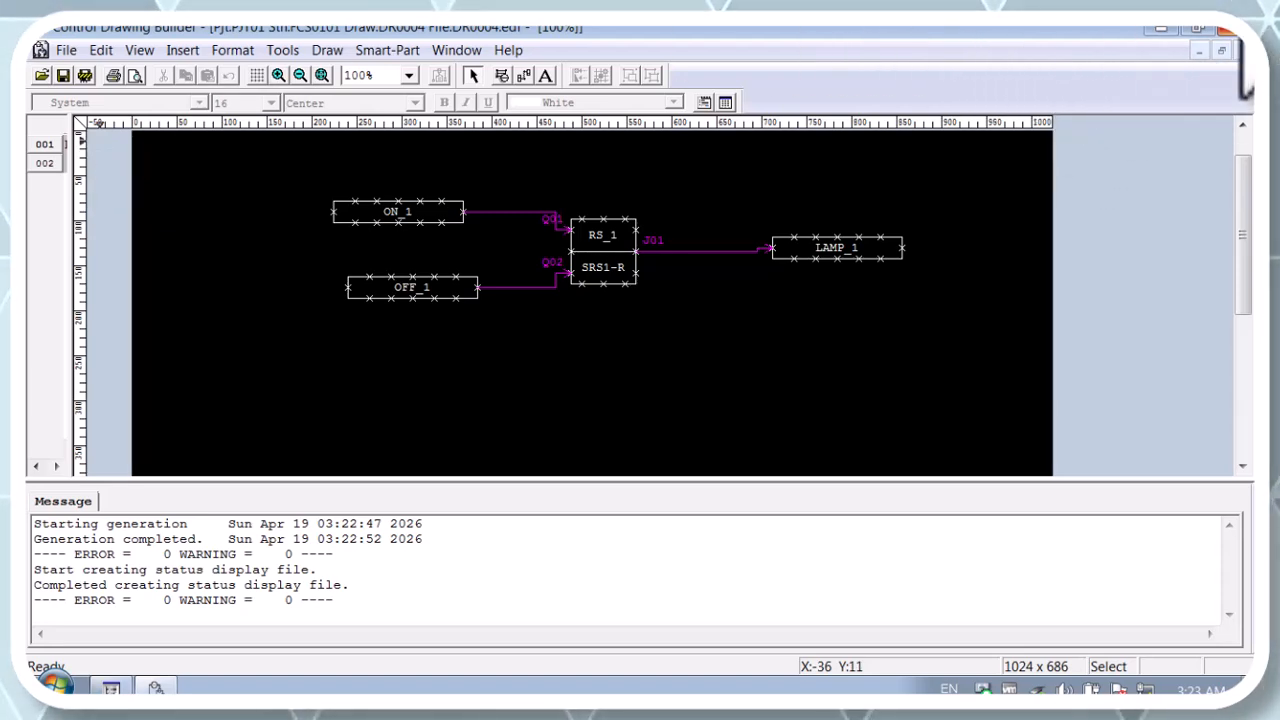
click(1230, 27)
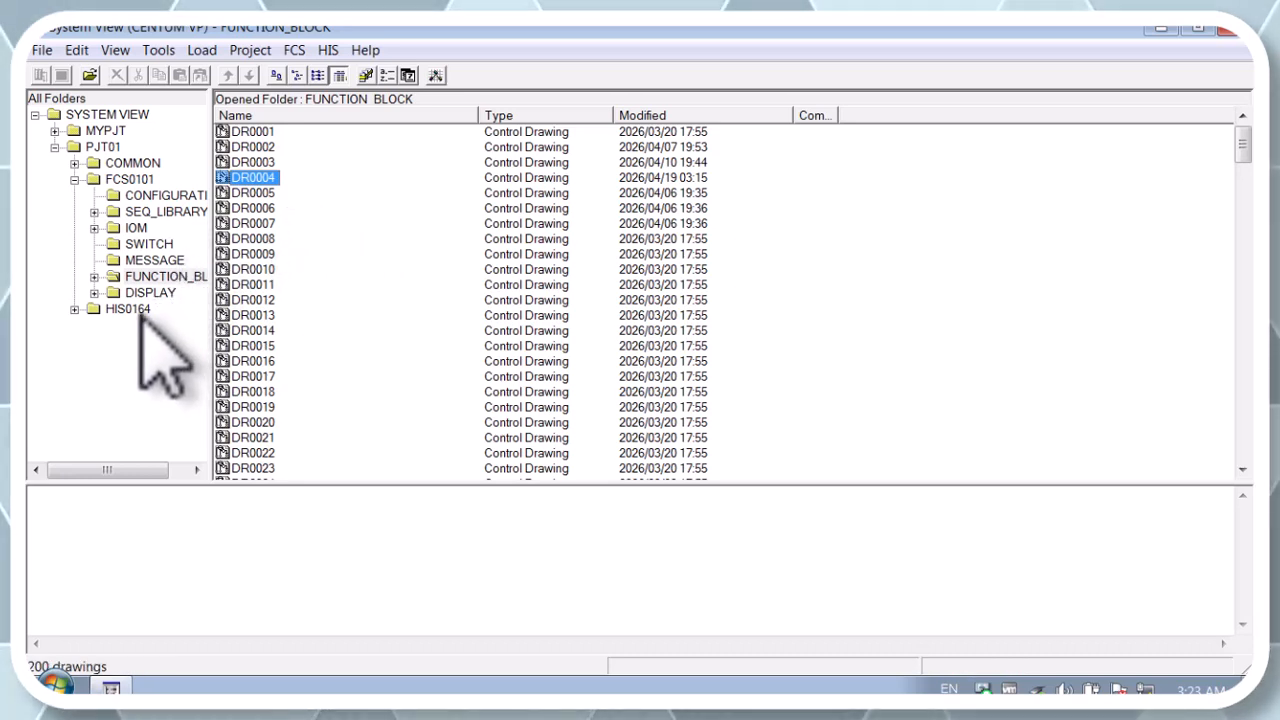
Step: Start the test function for station FCS0101 and switch HIS0164 to virtual test mode
right_click(129, 183)
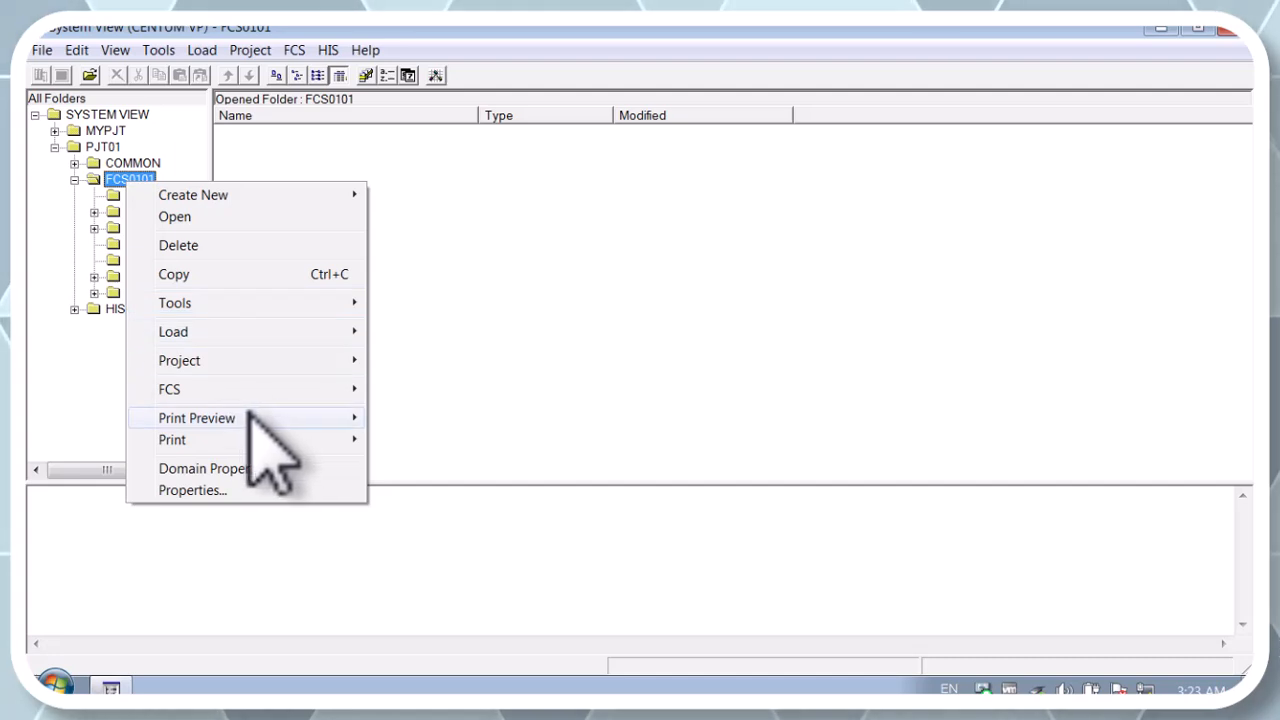
mouse_move(352, 388)
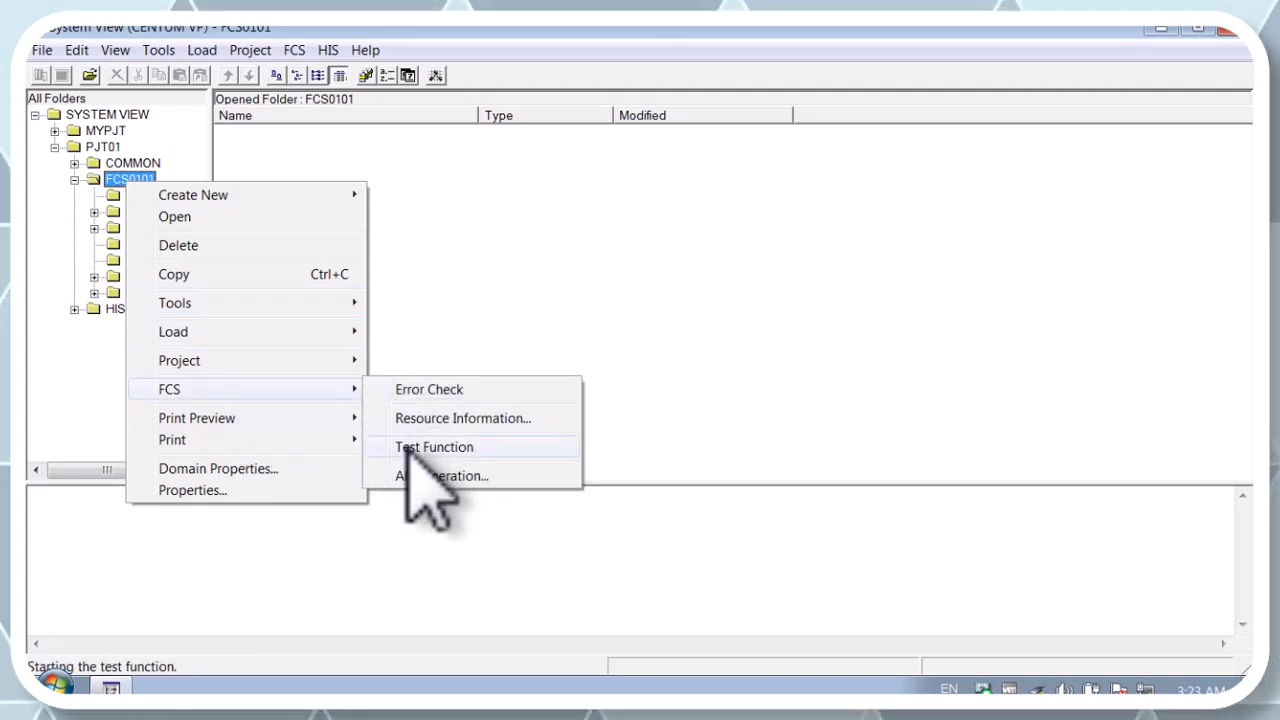
click(405, 448)
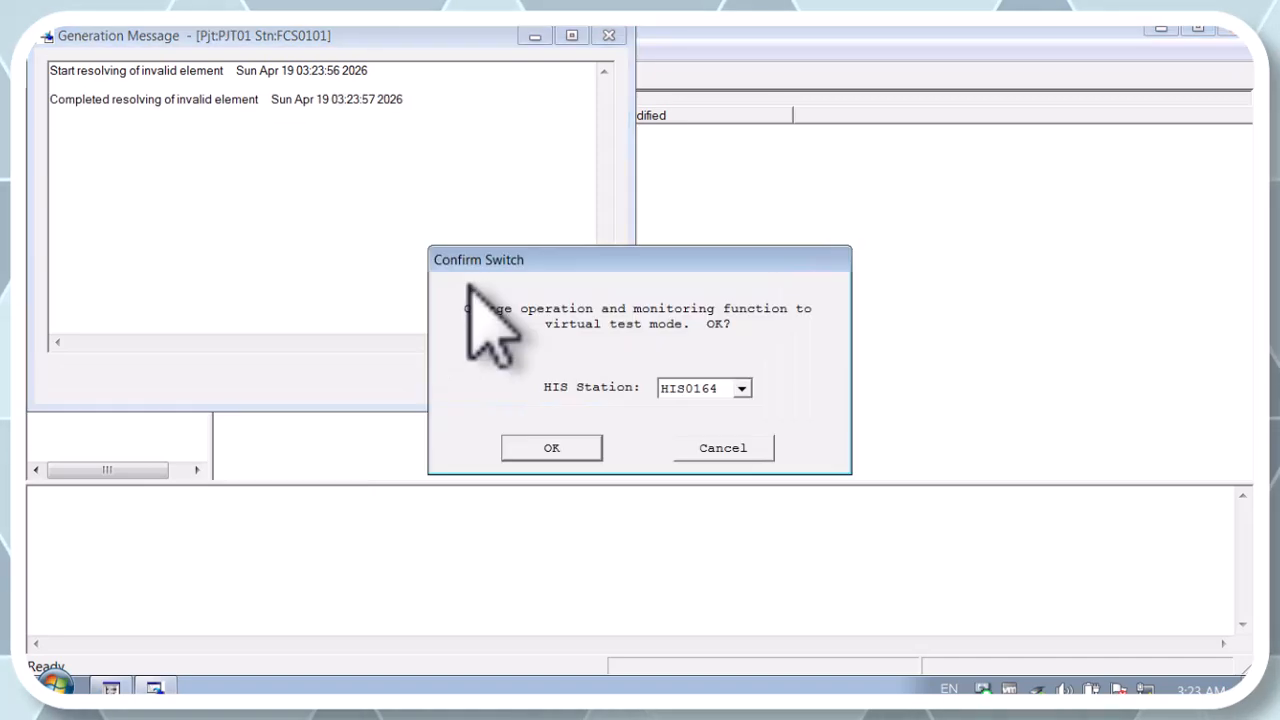
click(546, 446)
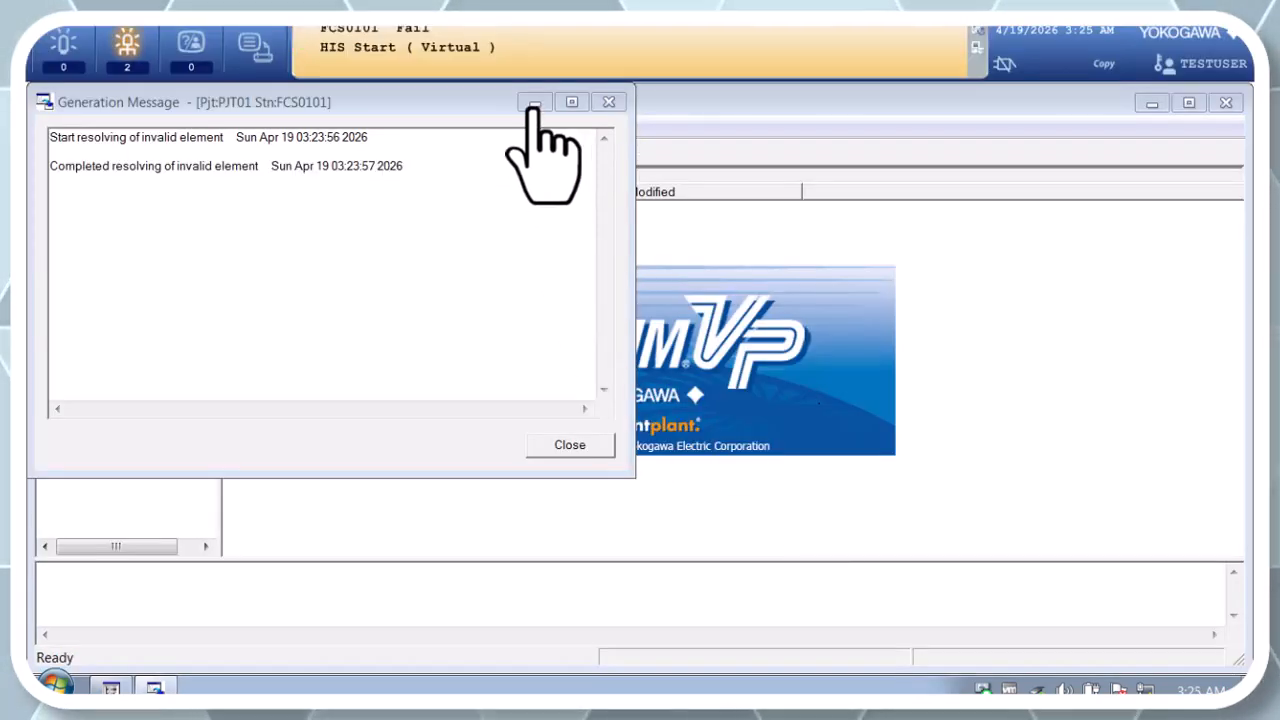
Step: Minimize the Generation Message and Test Function windows while the FCS0101 virtual test runs
click(534, 103)
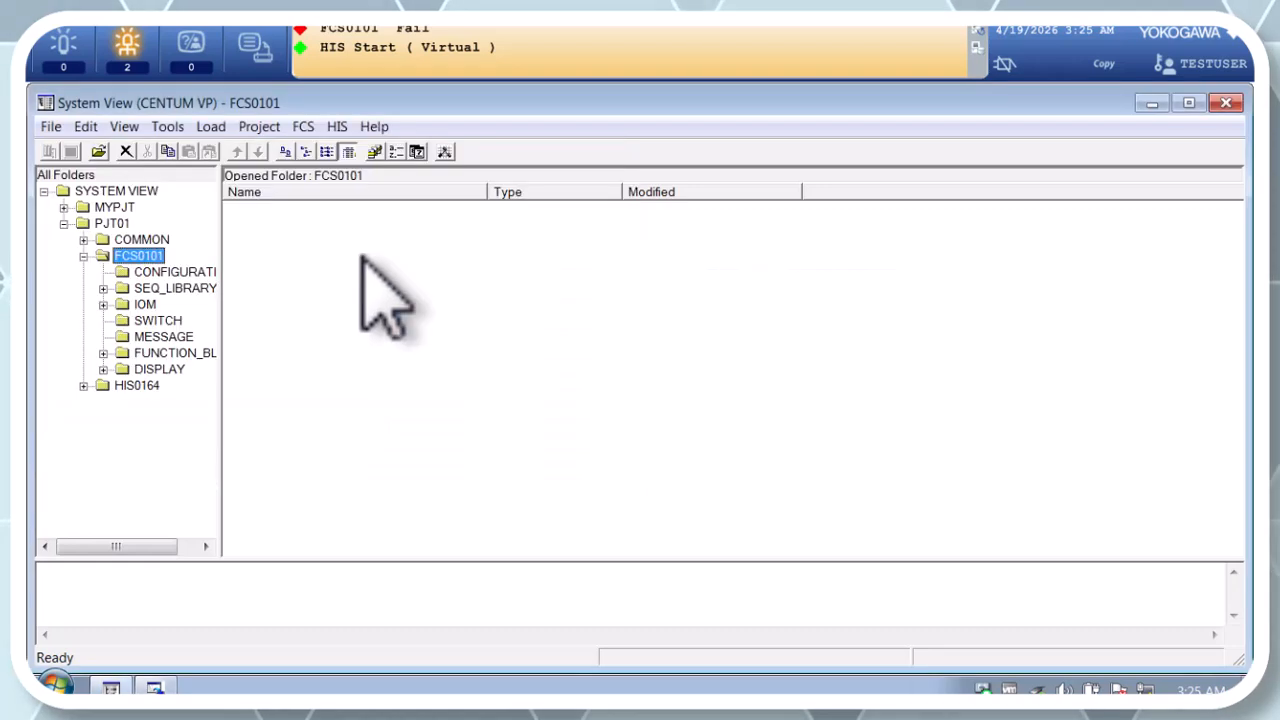
click(154, 687)
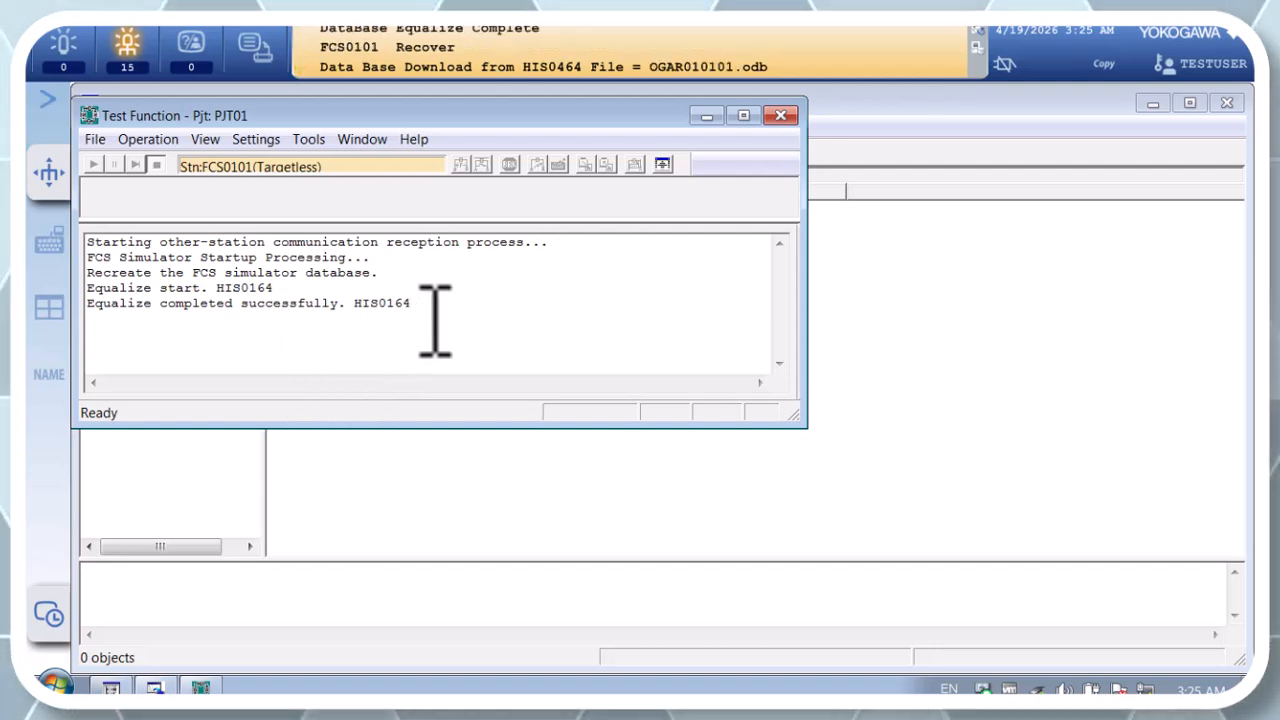
click(706, 116)
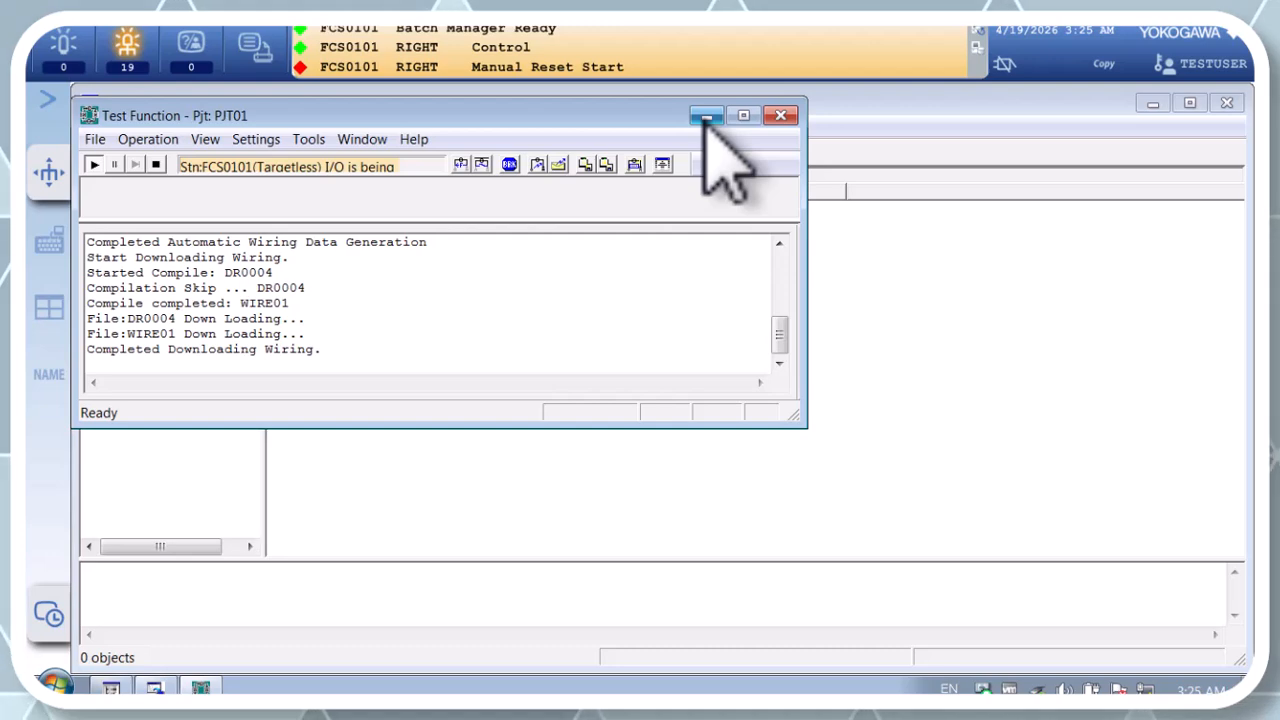
click(706, 116)
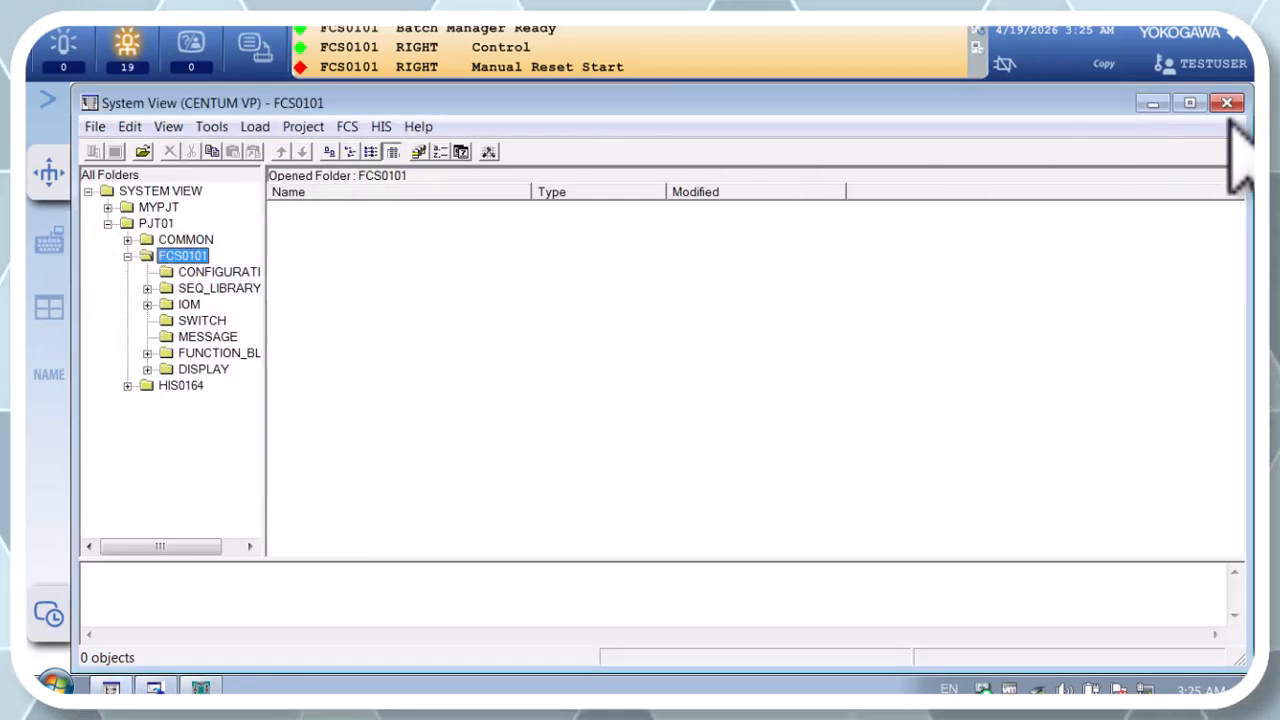
Step: Minimize System View, call the GR0002 graphic by its window name, and move its window so both buttons are accessible
click(1150, 104)
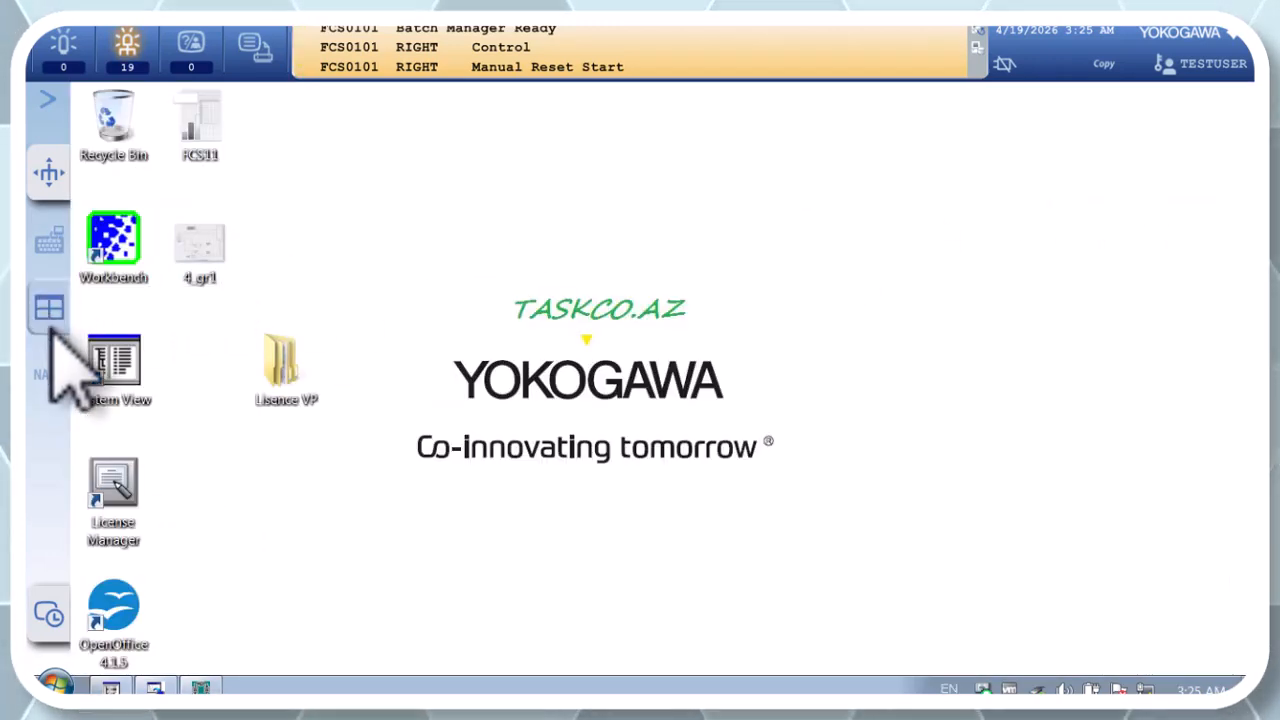
click(48, 370)
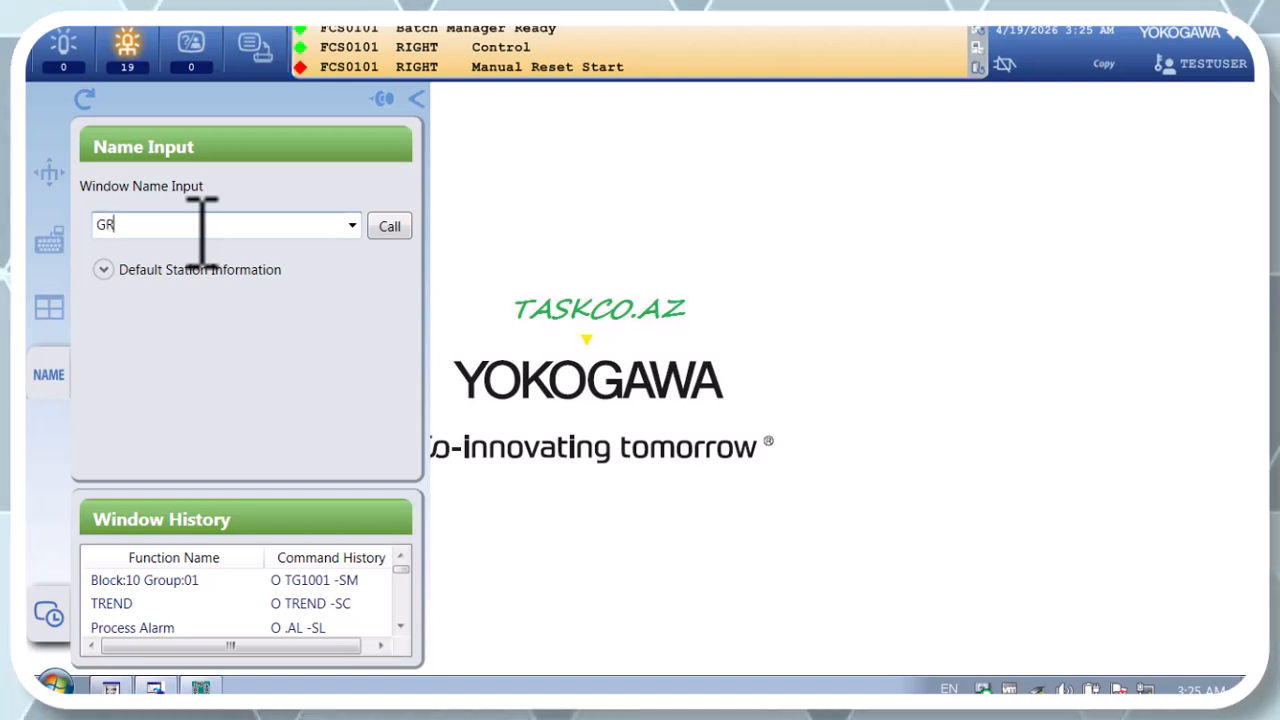
text(GR0002)
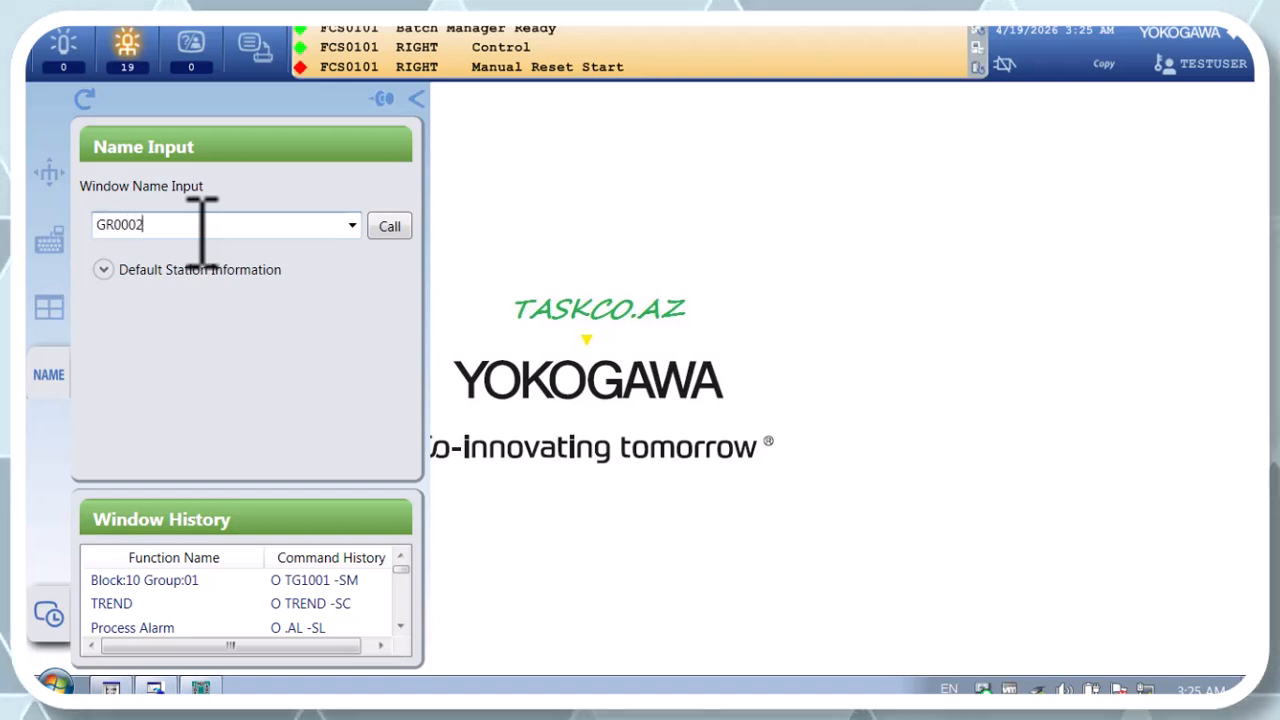
key(Return)
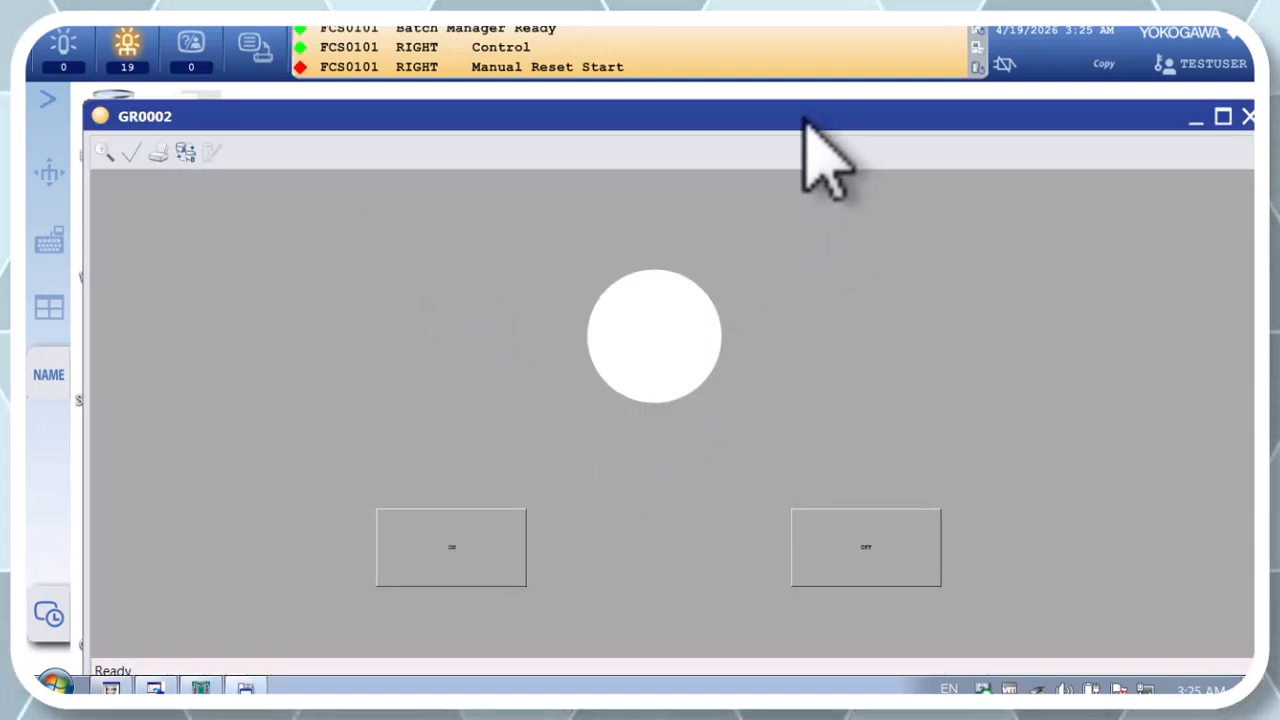
drag(810, 125, 753, 107)
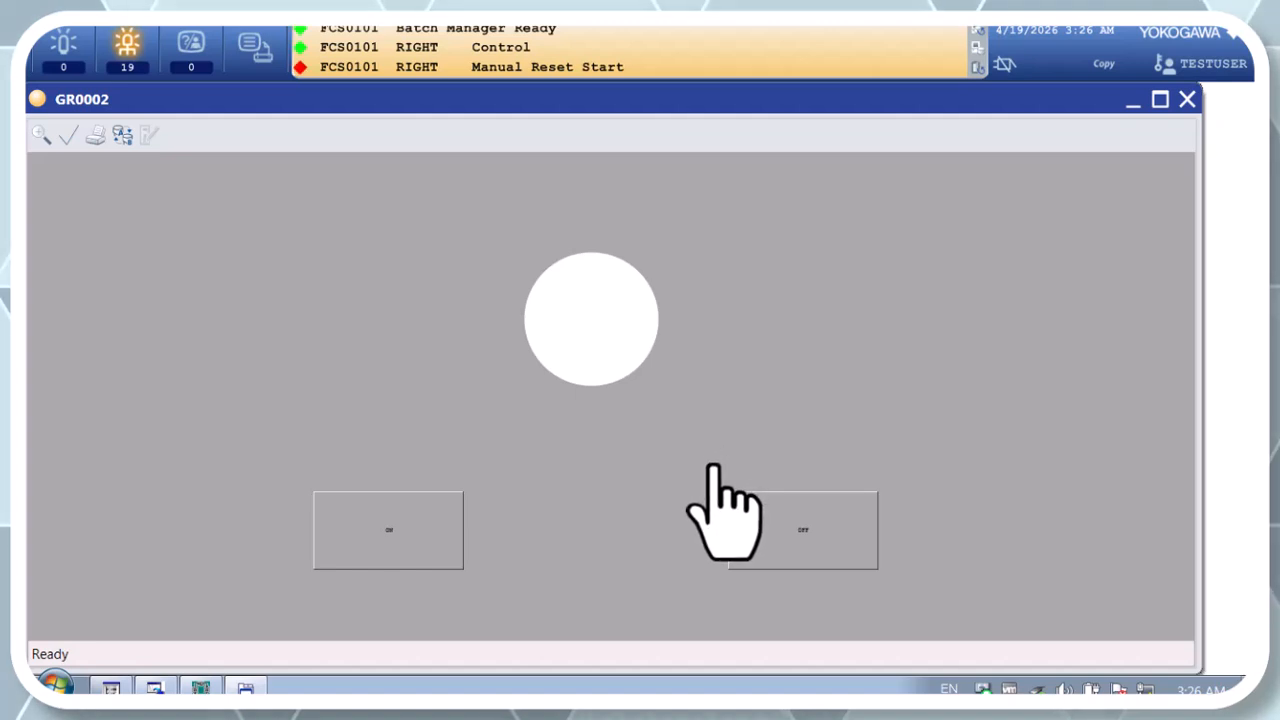
drag(710, 473, 674, 603)
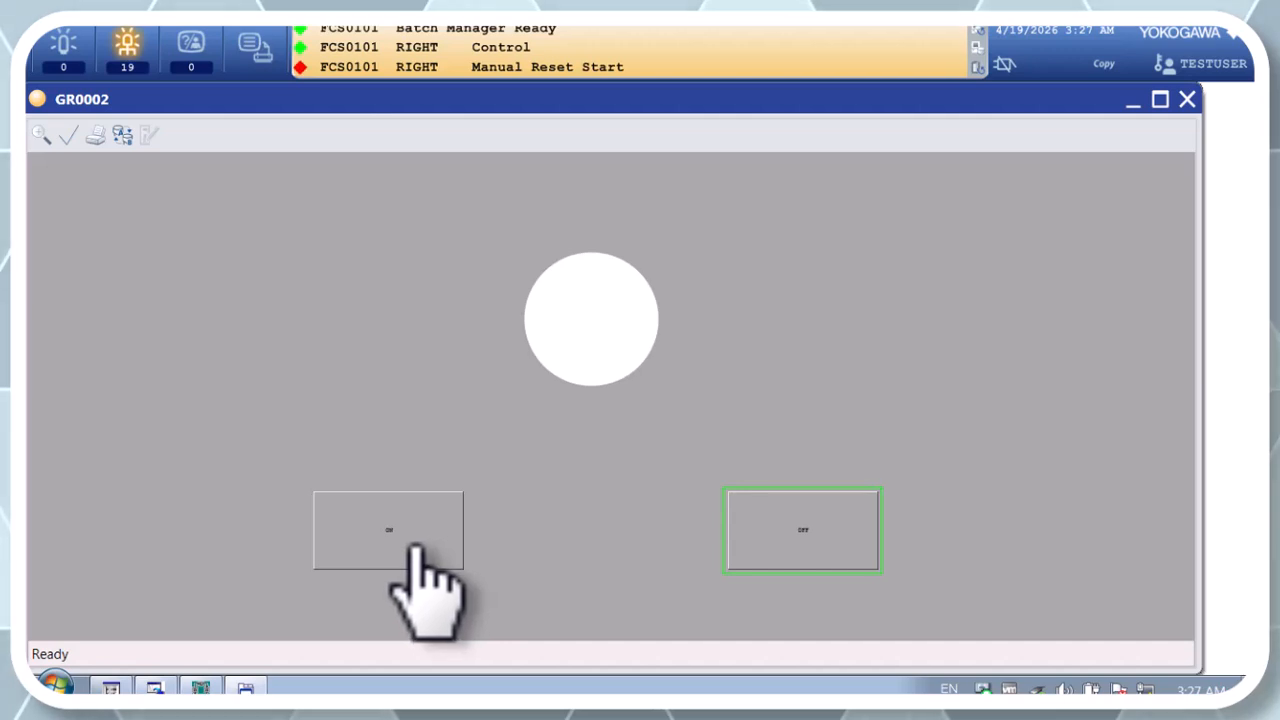
Step: Test the ON button by entering 1 as the ON_1 data value, and close the data input dialog
click(413, 545)
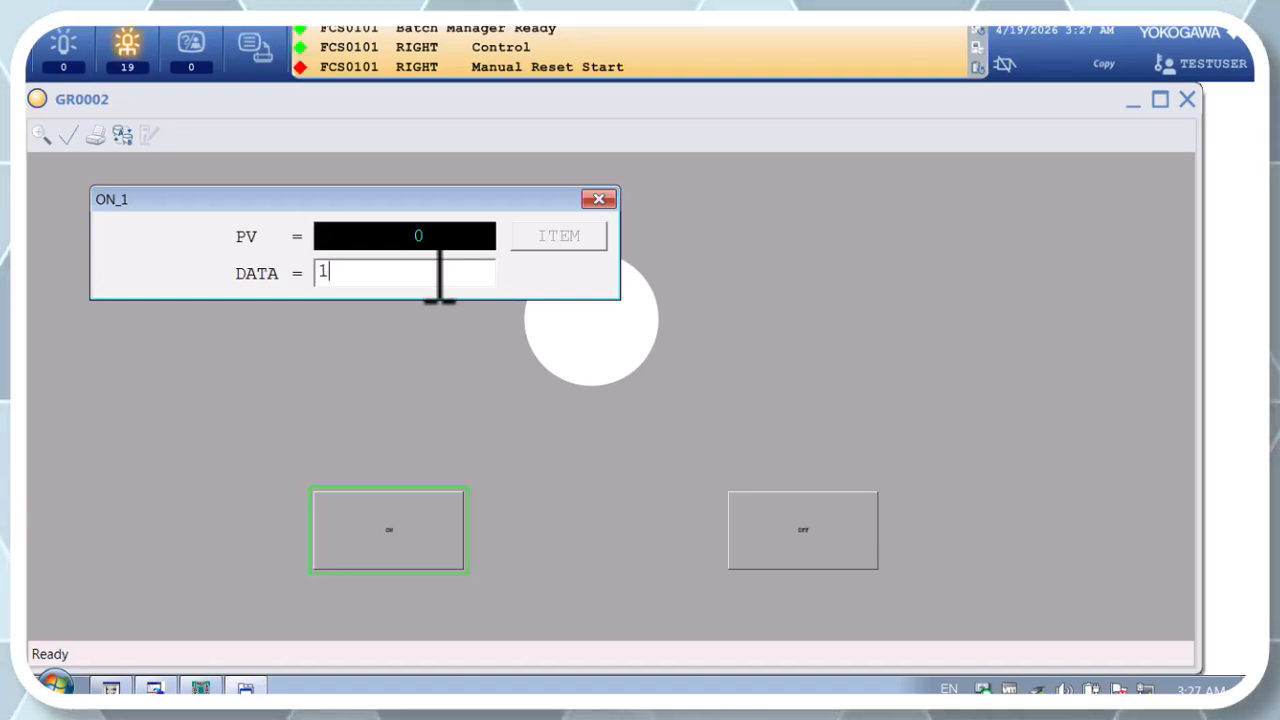
key(Return)
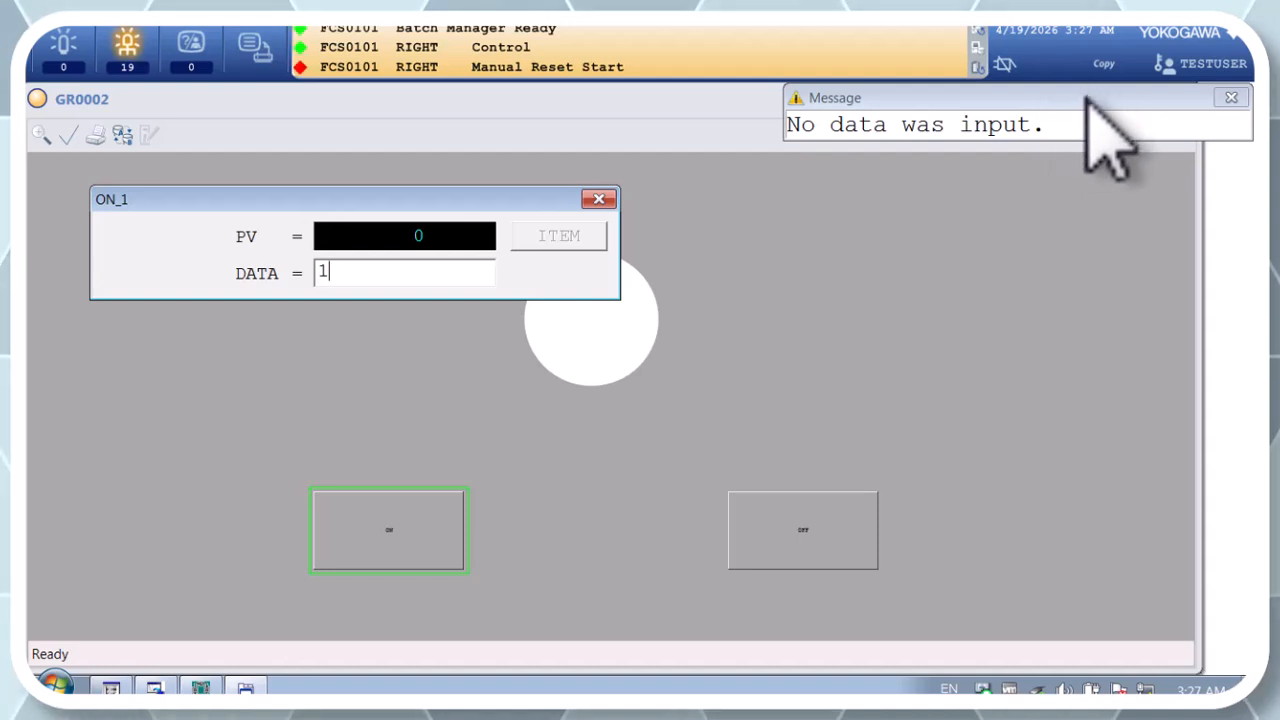
click(1040, 116)
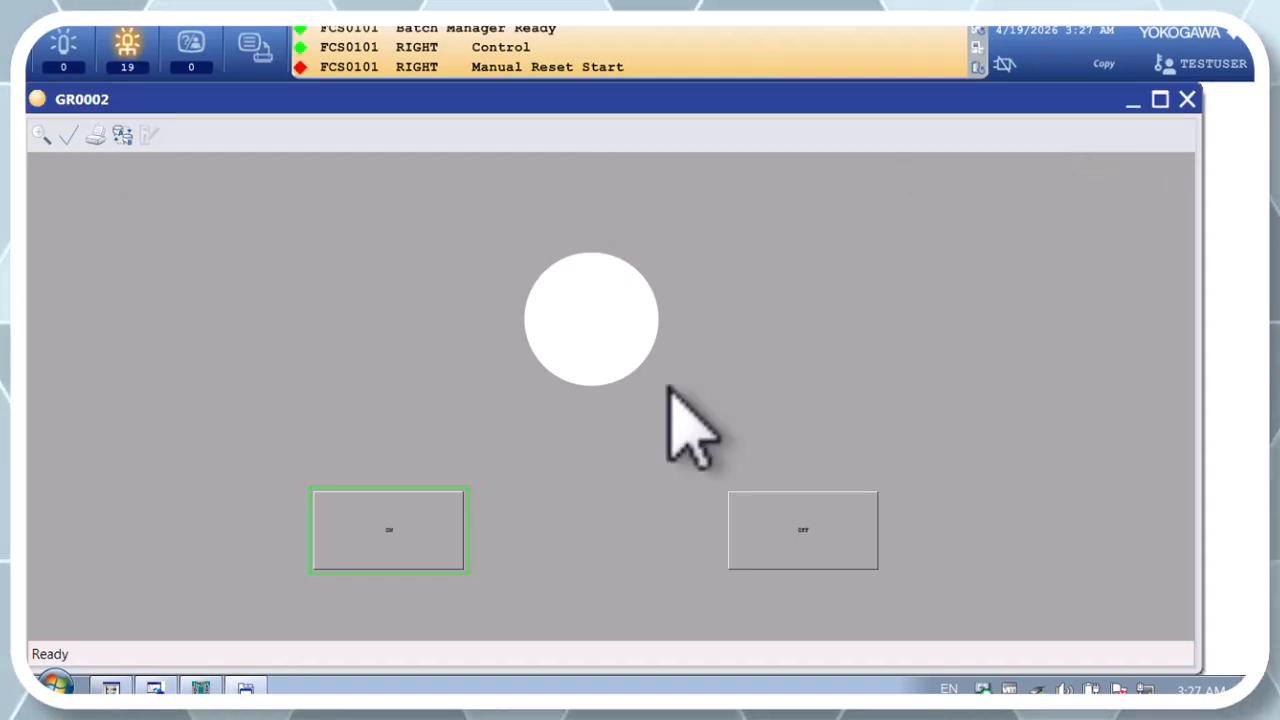
click(395, 525)
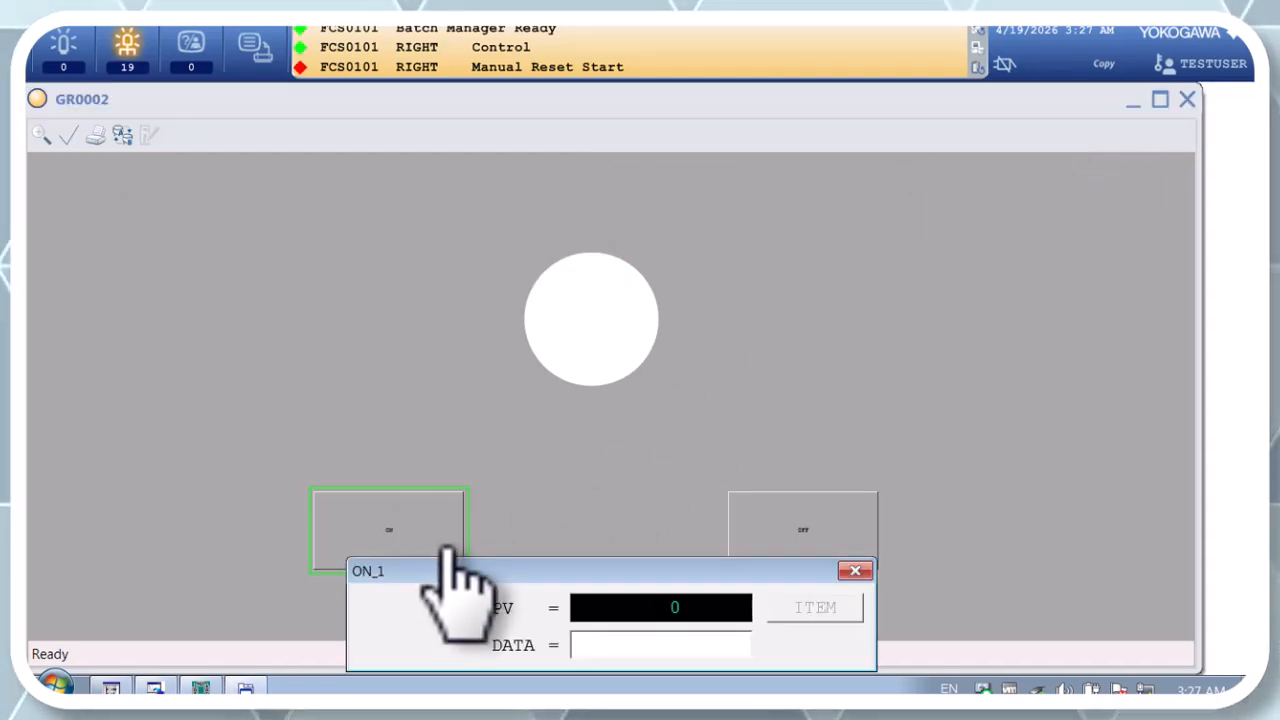
drag(497, 565, 350, 333)
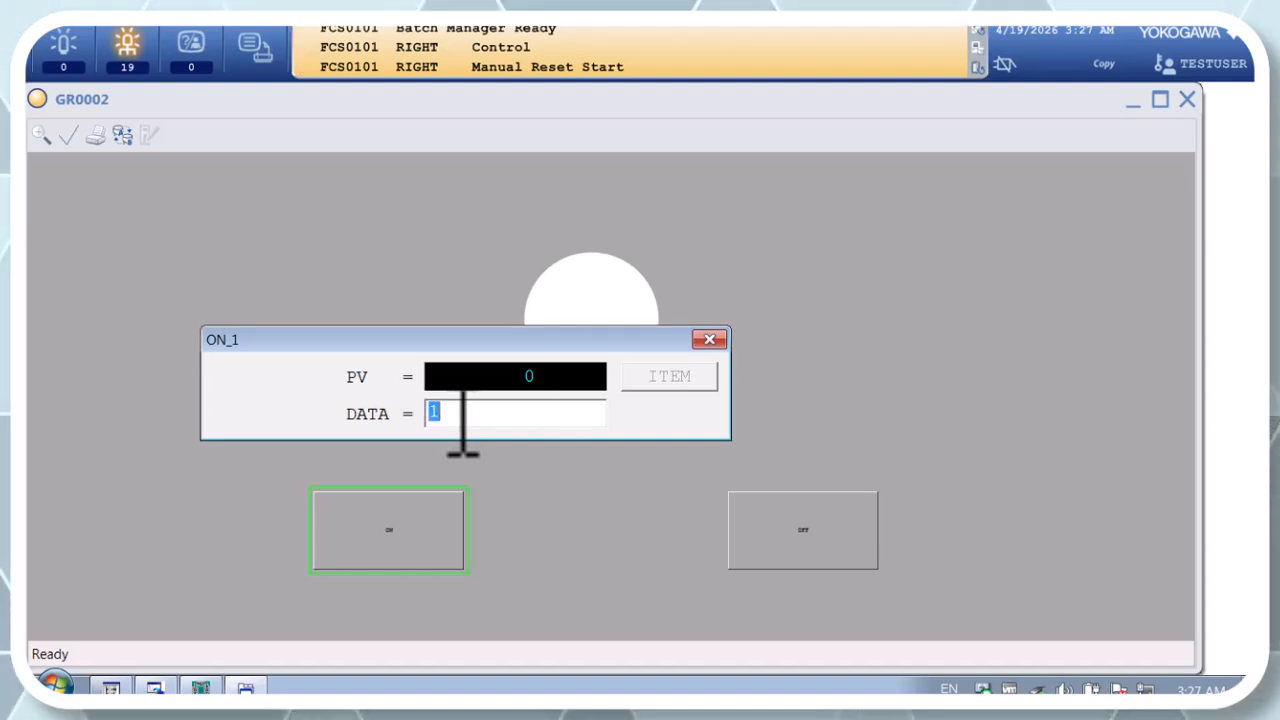
click(709, 340)
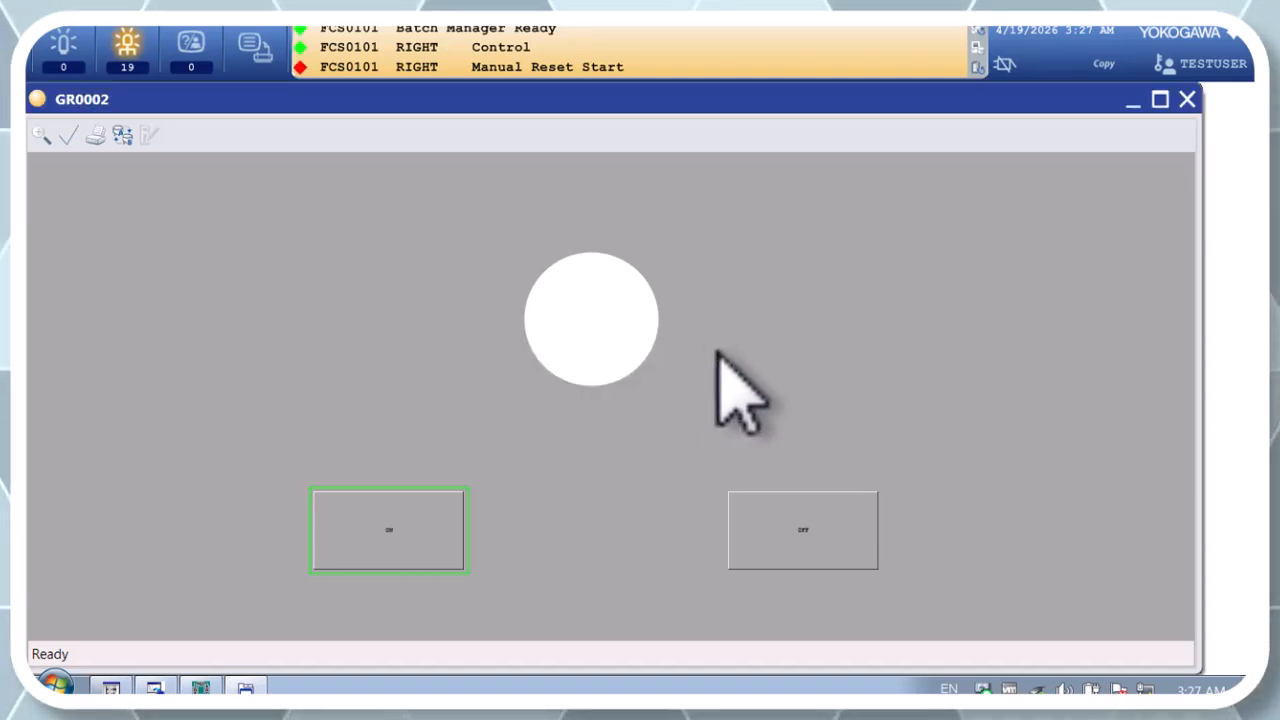
Step: Test the OFF button on GR0002, and close the Process Alarm window and the message it calls up
click(790, 535)
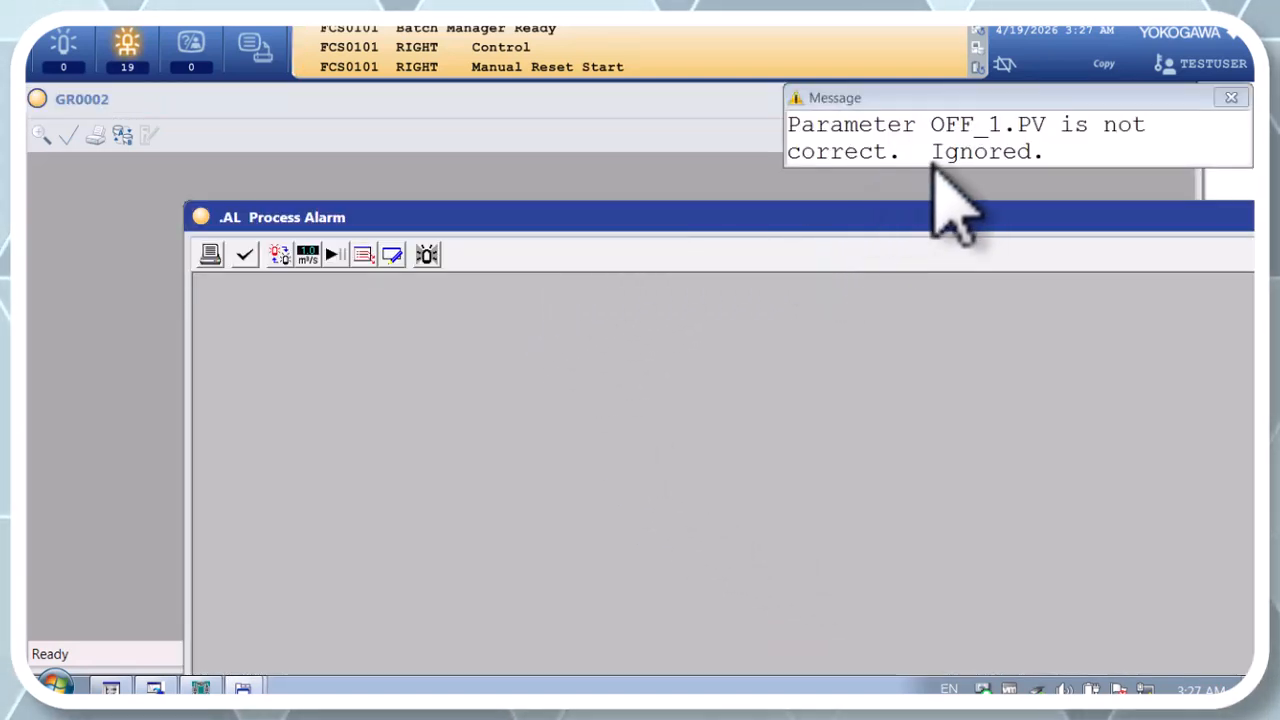
drag(906, 208, 674, 168)
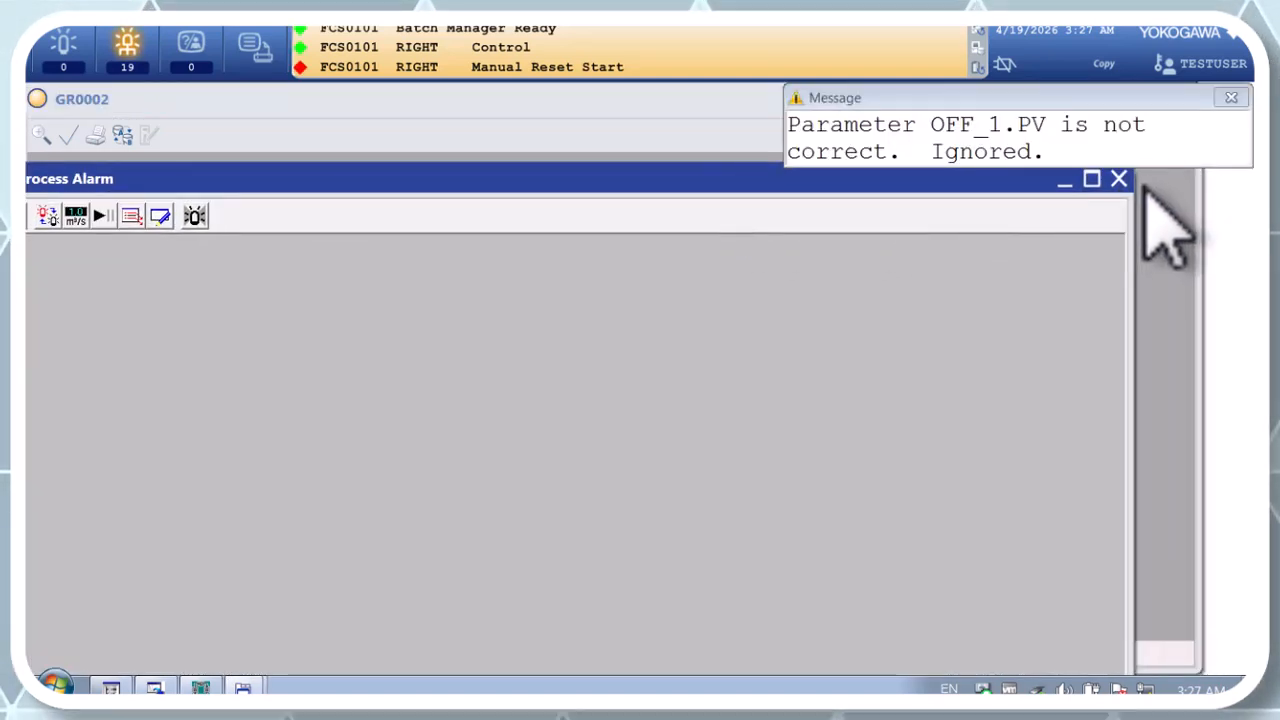
click(1120, 178)
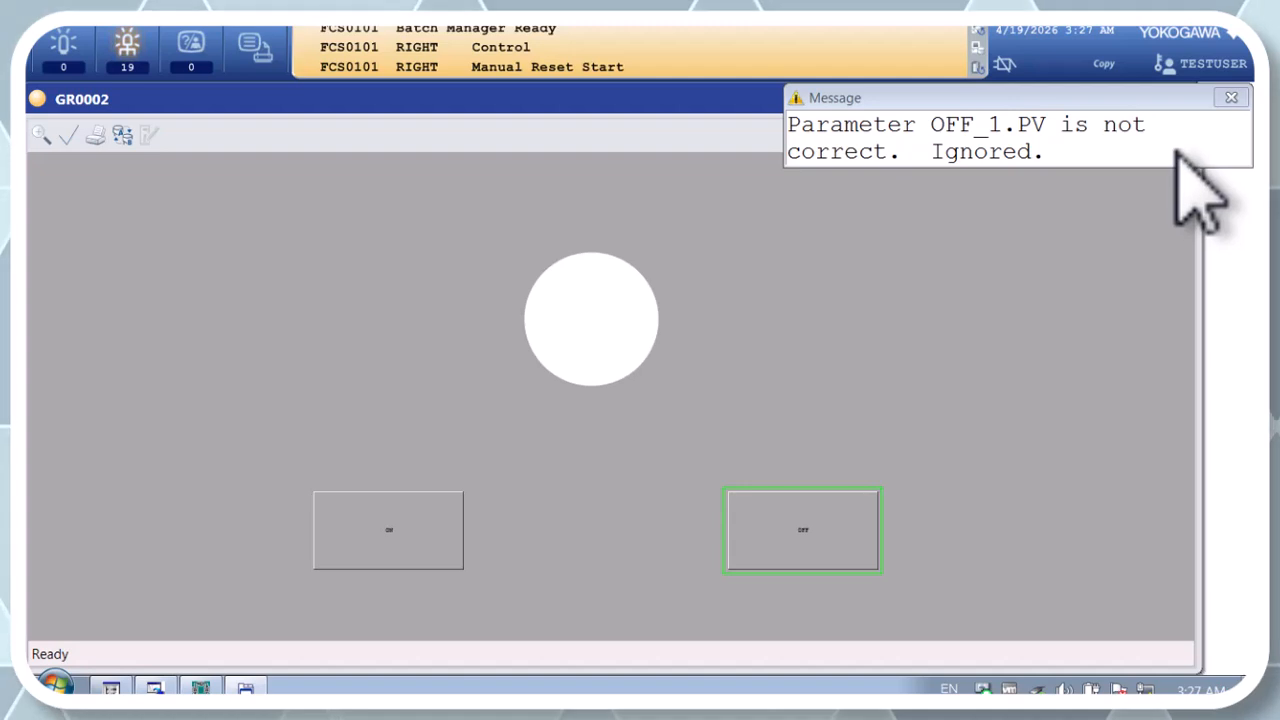
click(1231, 99)
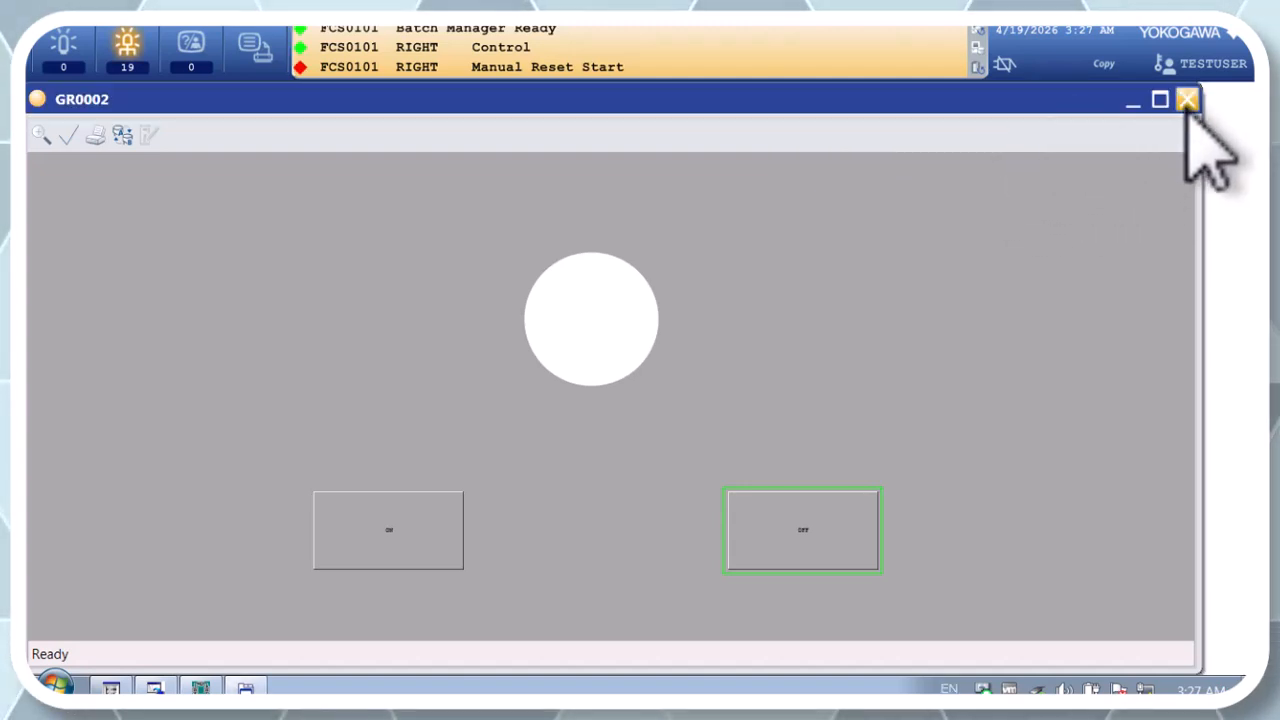
Step: Close the GR0002 window and stop the FCS0101 virtual test, confirming the termination
click(1188, 99)
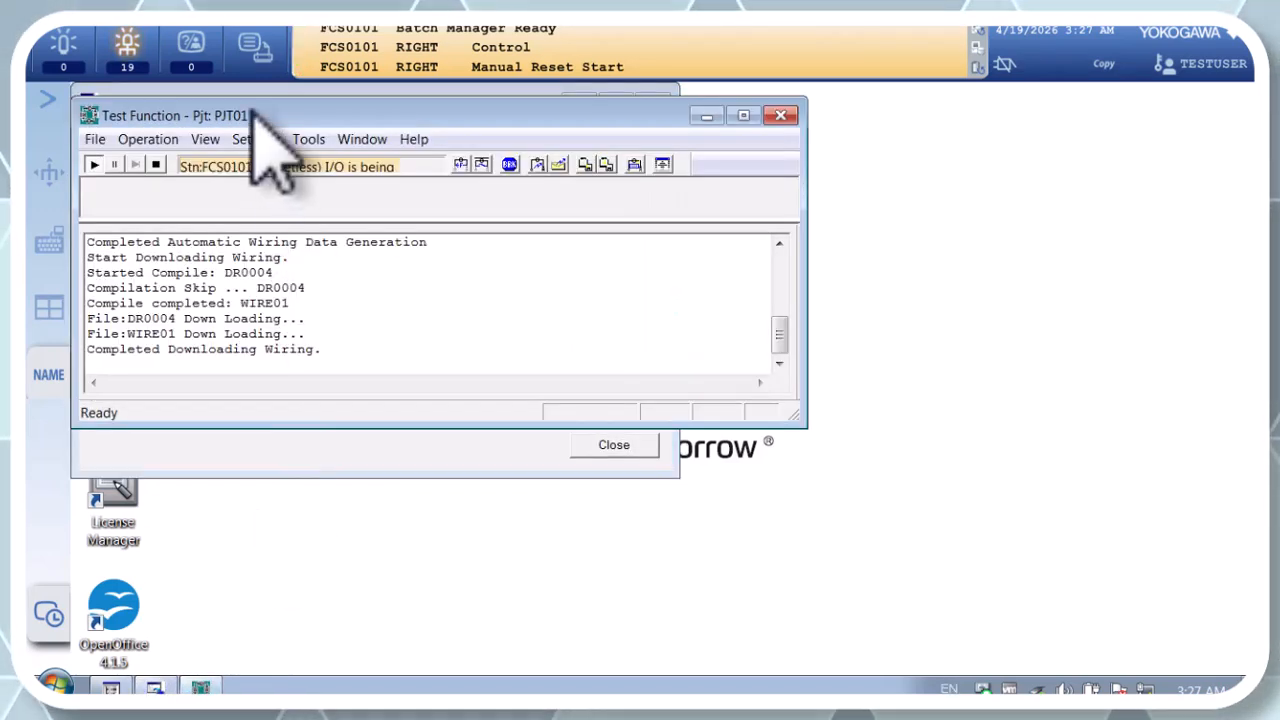
click(157, 164)
click(418, 322)
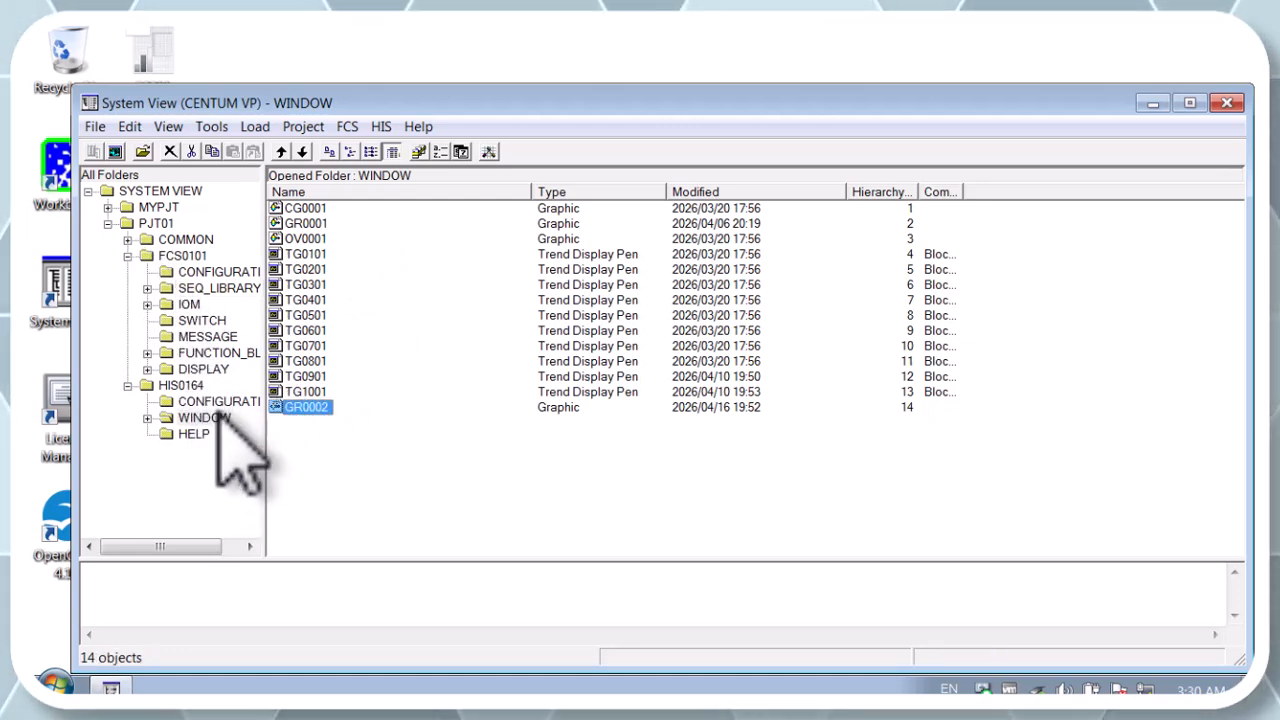
Step: Open the GR0002 graphic of HIS0164 for editing, and open the Mylamp linked part from the MySten stencil
right_click(296, 412)
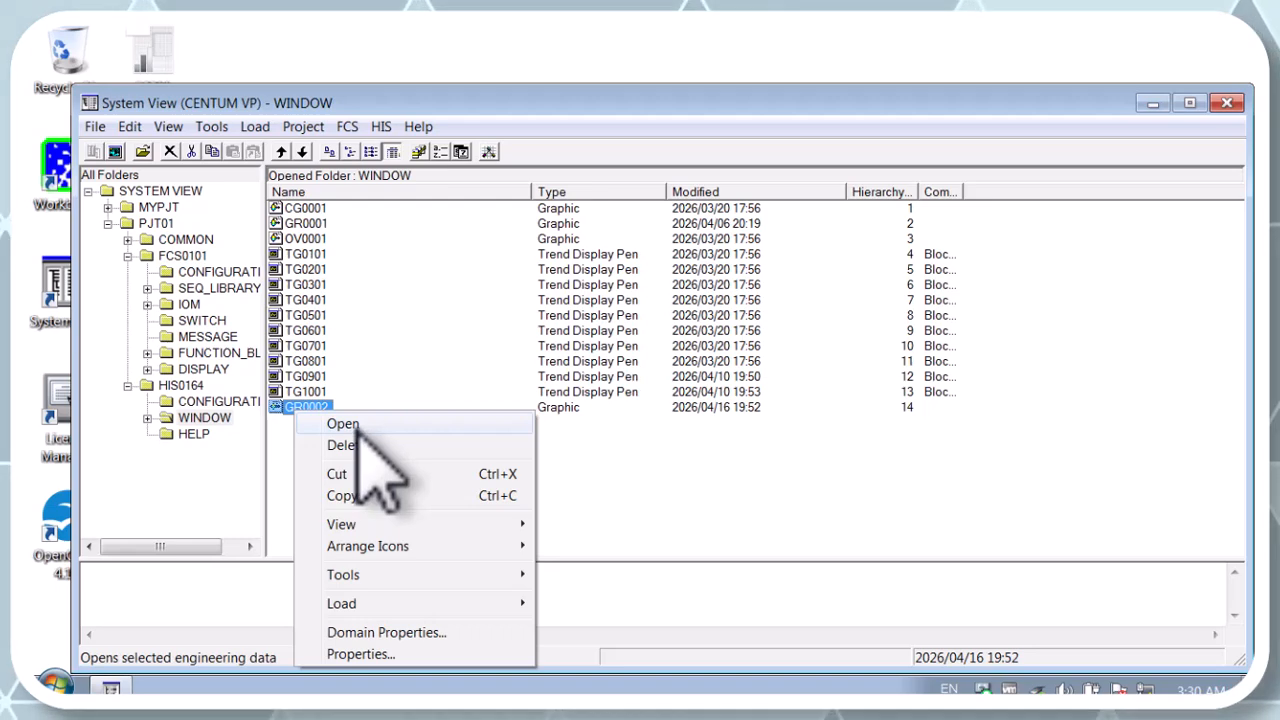
click(343, 423)
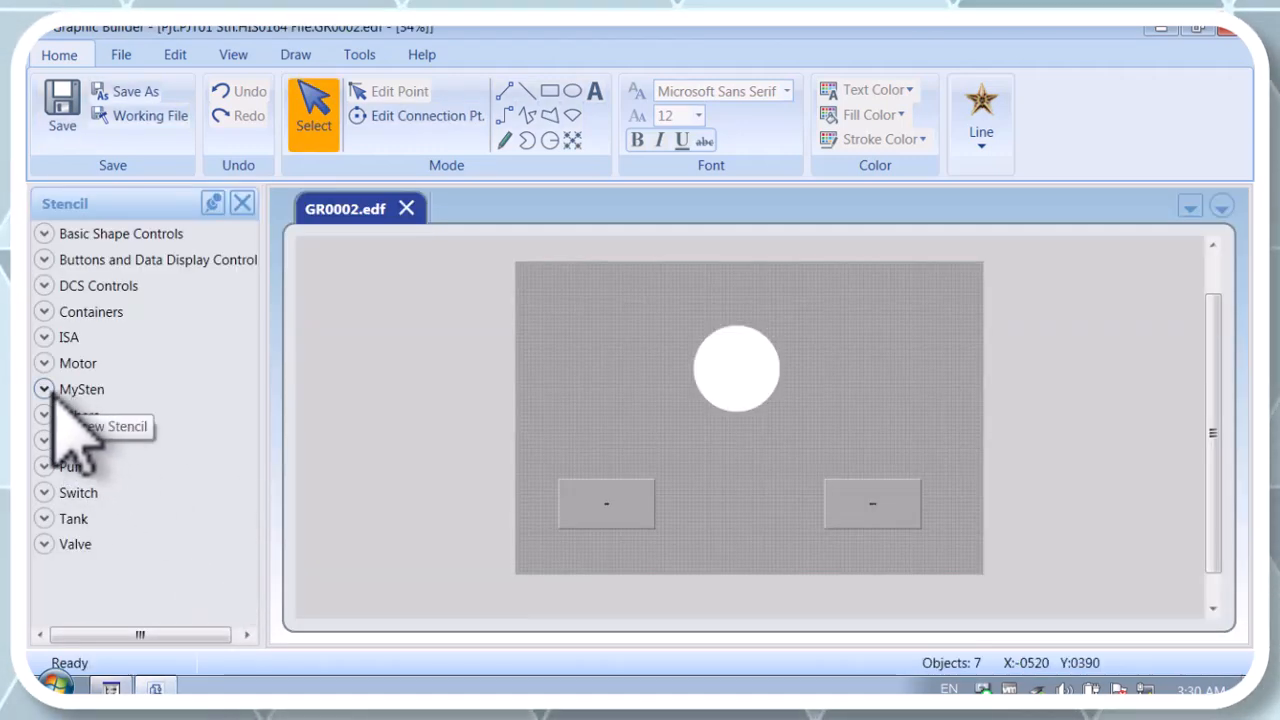
click(60, 392)
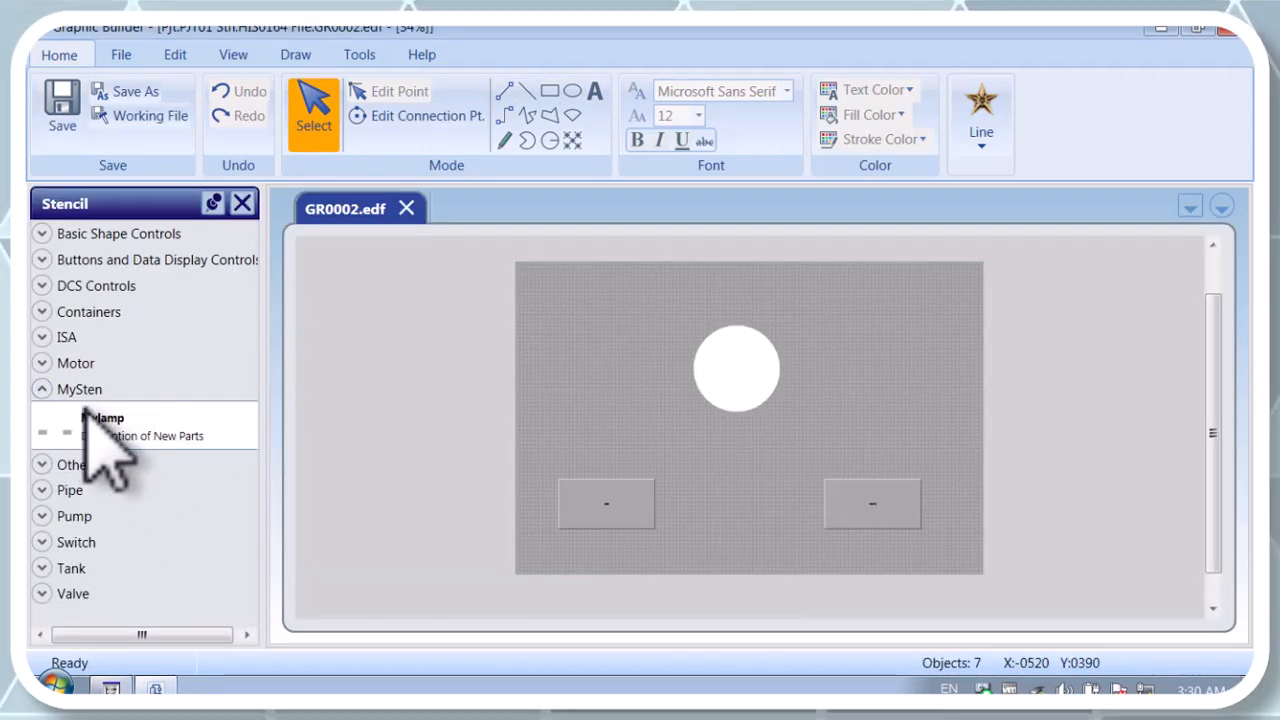
double_click(100, 428)
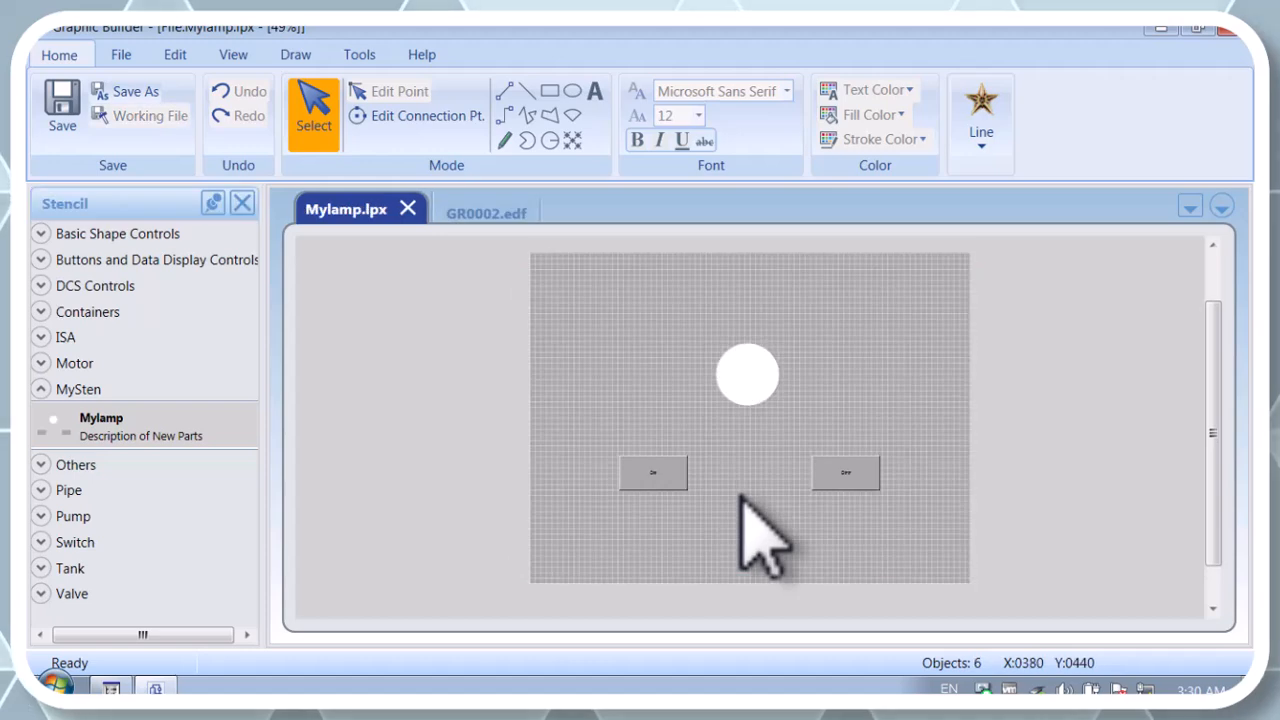
Step: Examine the ON push button's label, font, display, function, generic name binding and modifier settings in the Mylamp part
click(653, 475)
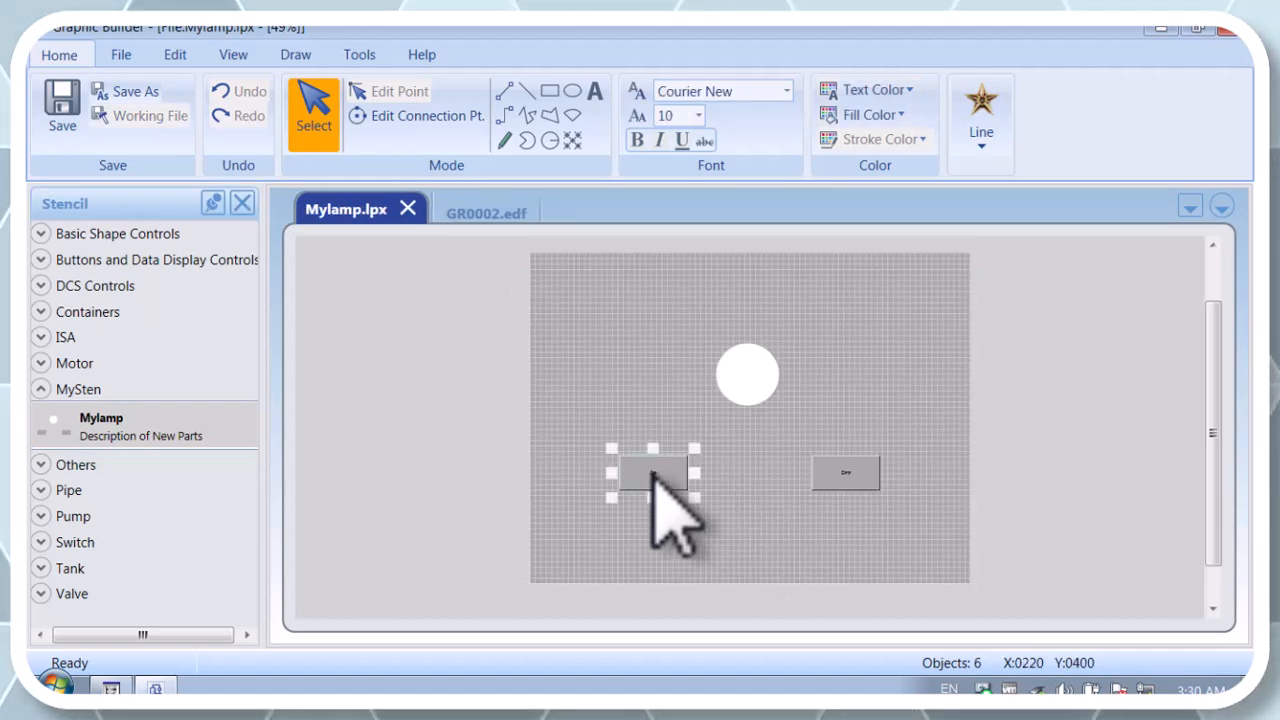
right_click(653, 475)
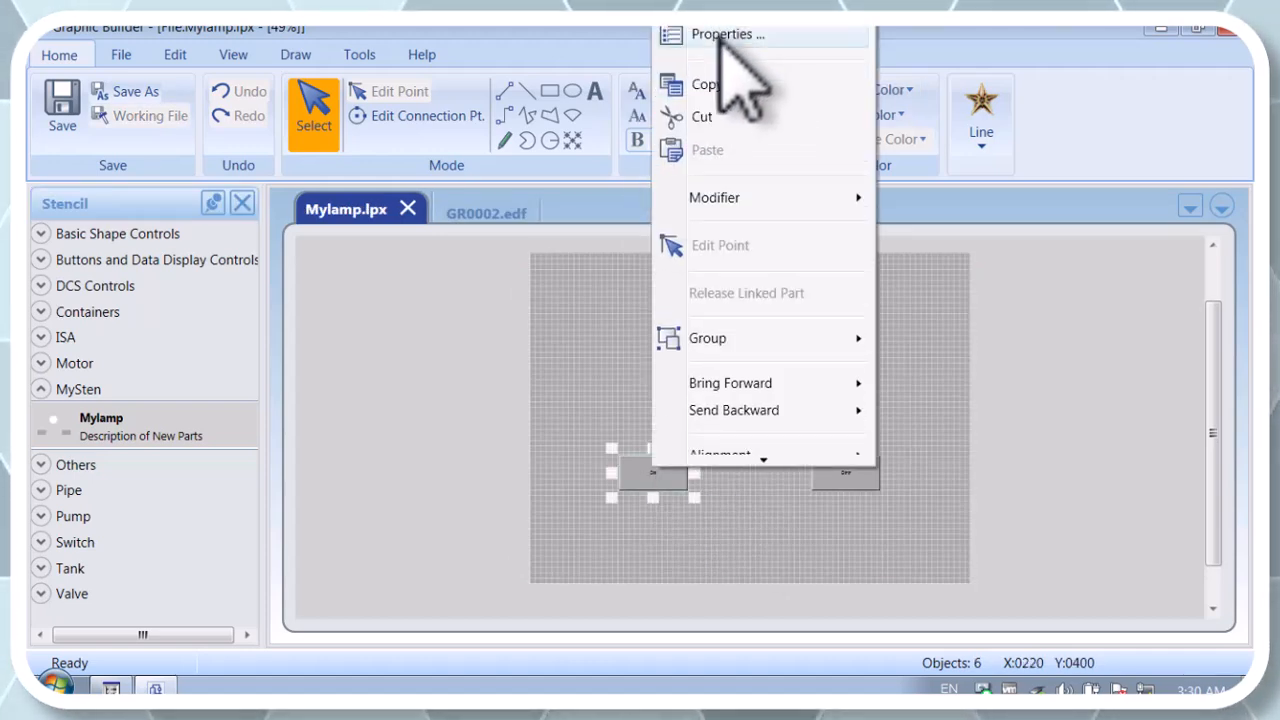
click(718, 31)
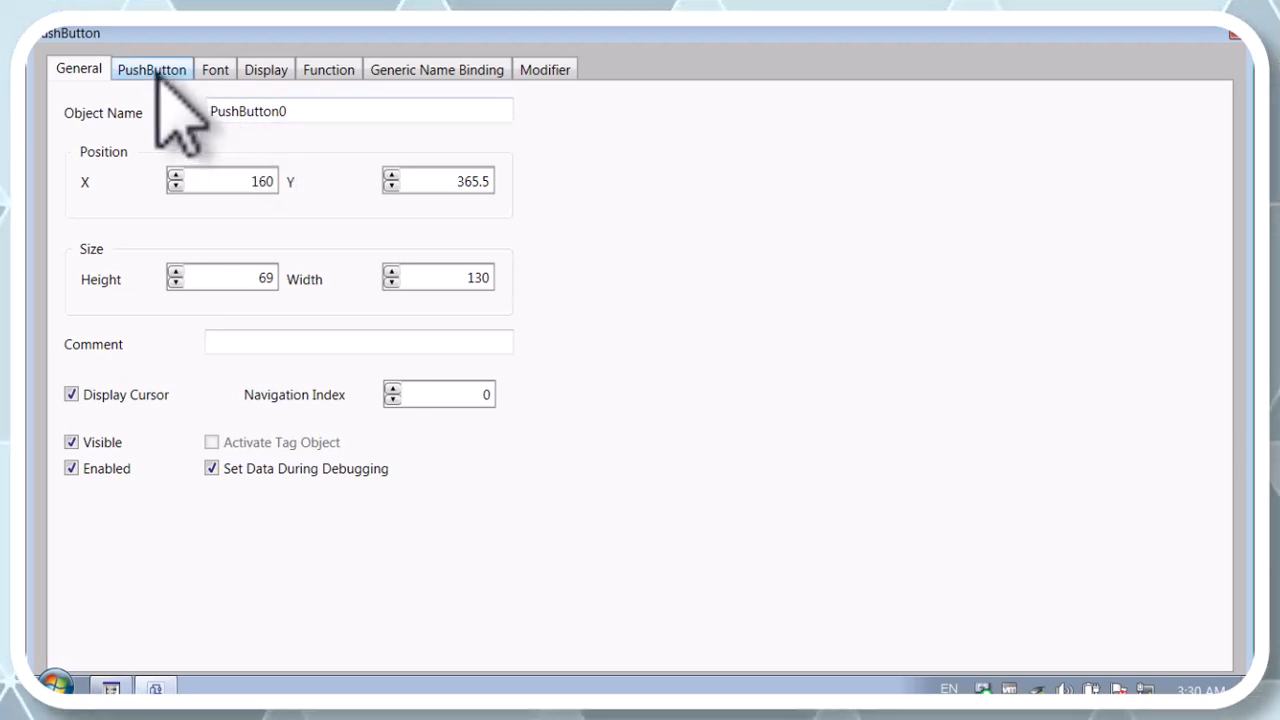
click(152, 70)
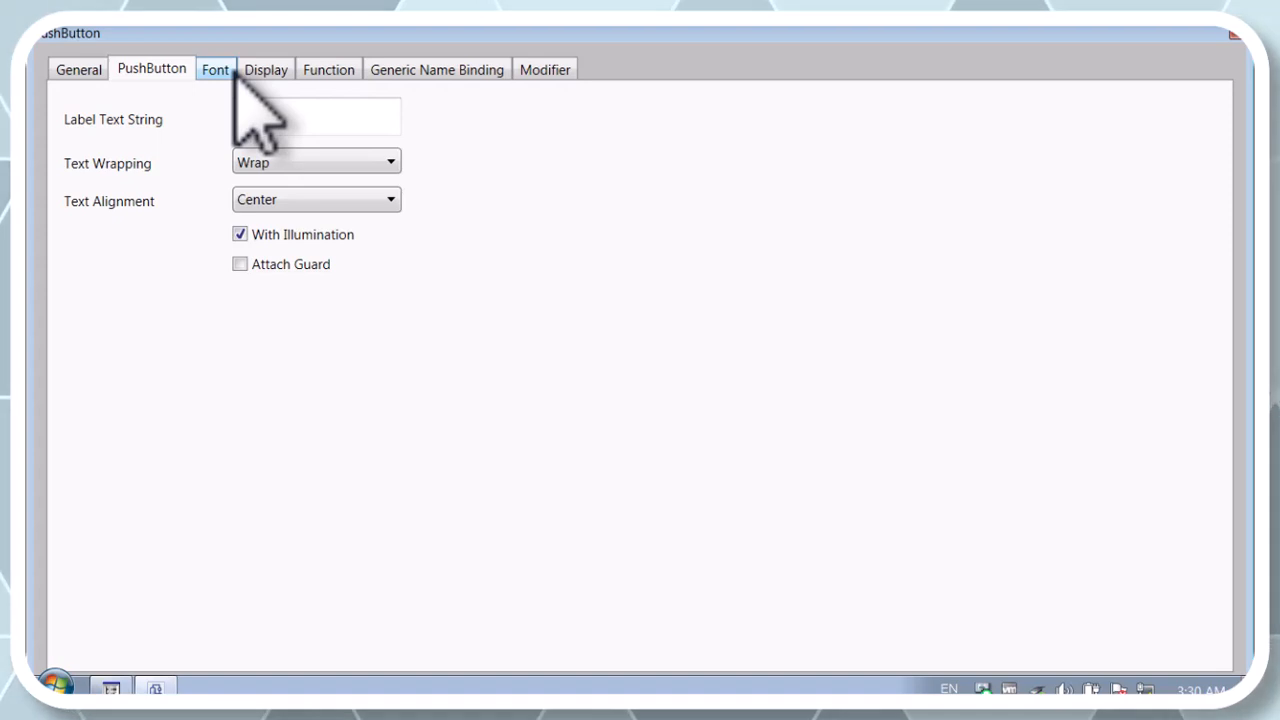
click(236, 72)
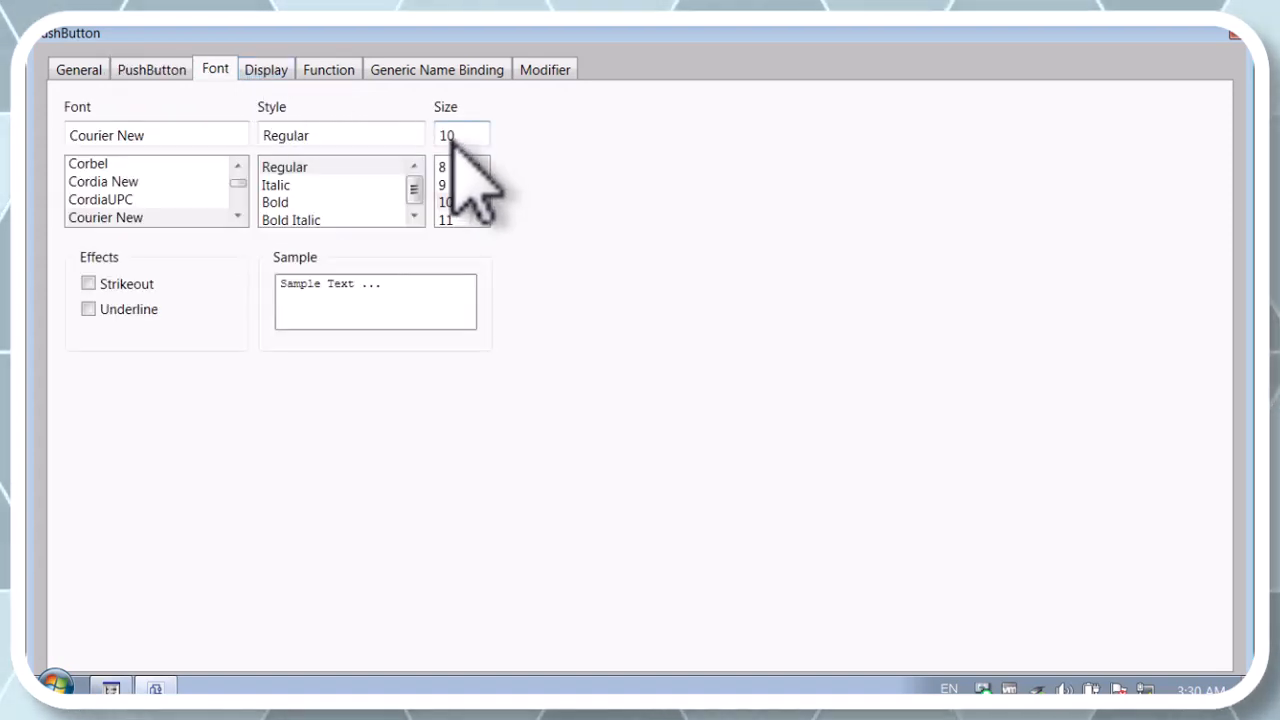
click(274, 72)
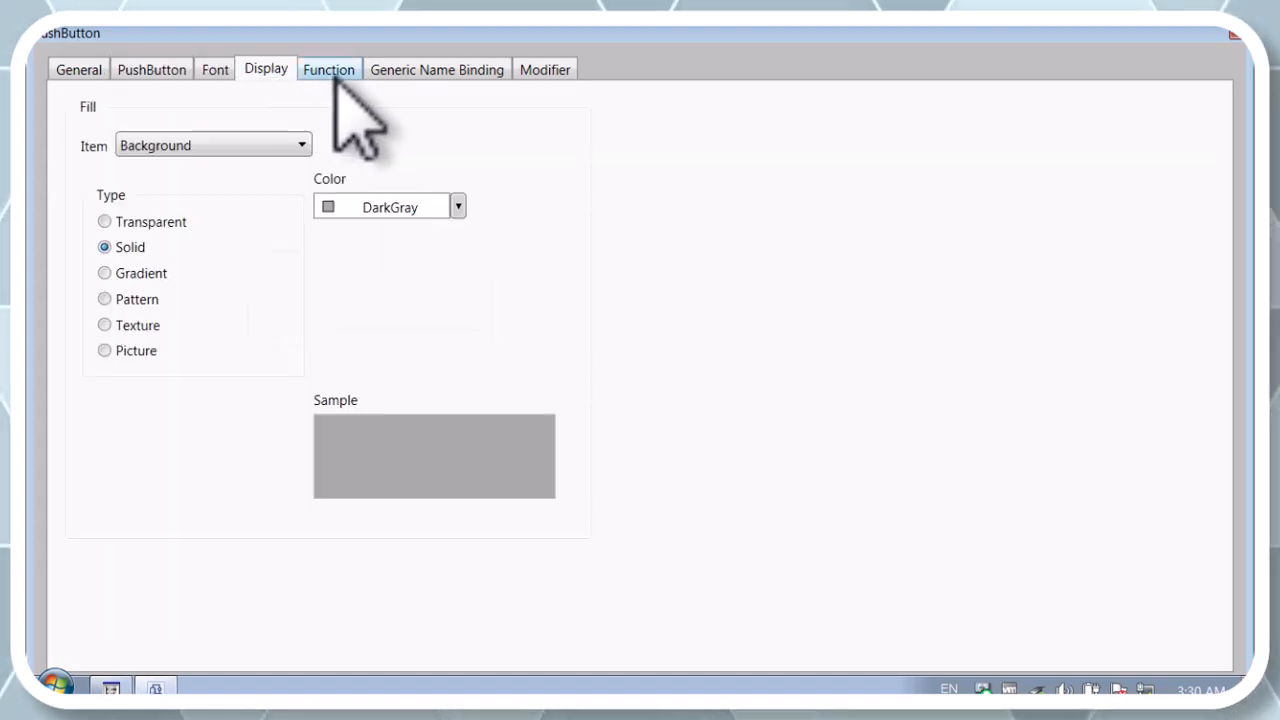
click(329, 70)
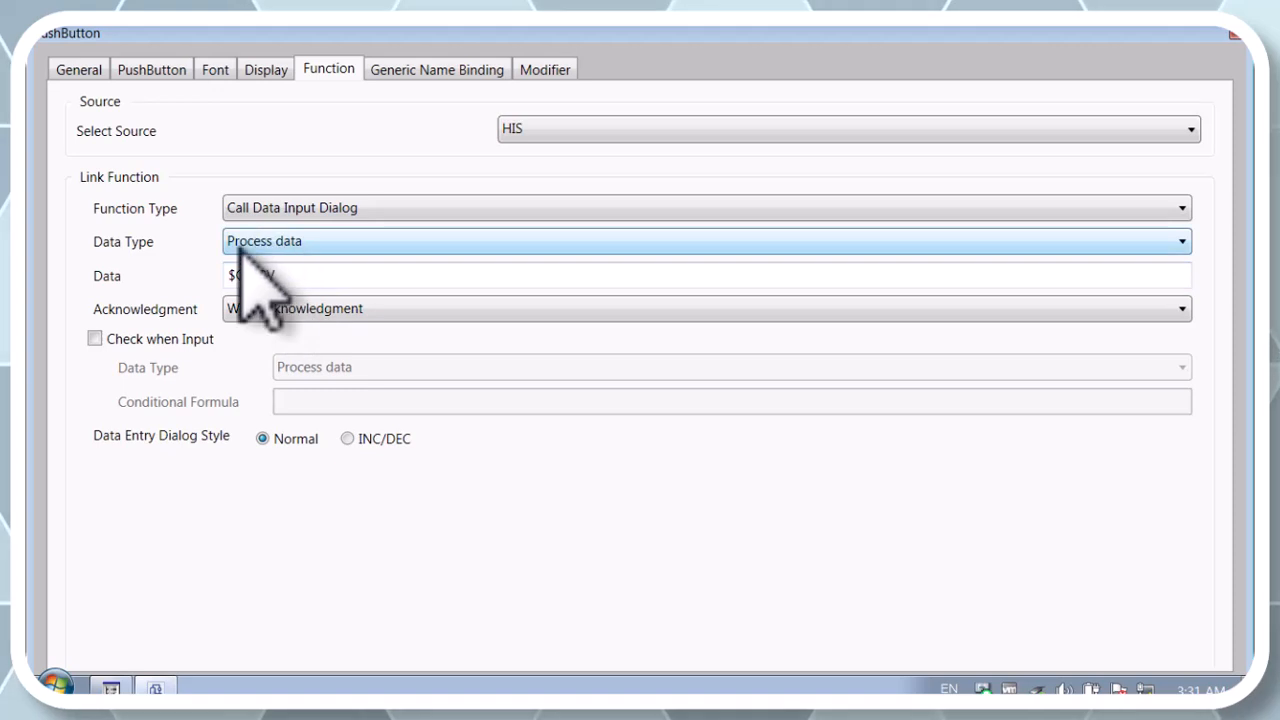
click(466, 72)
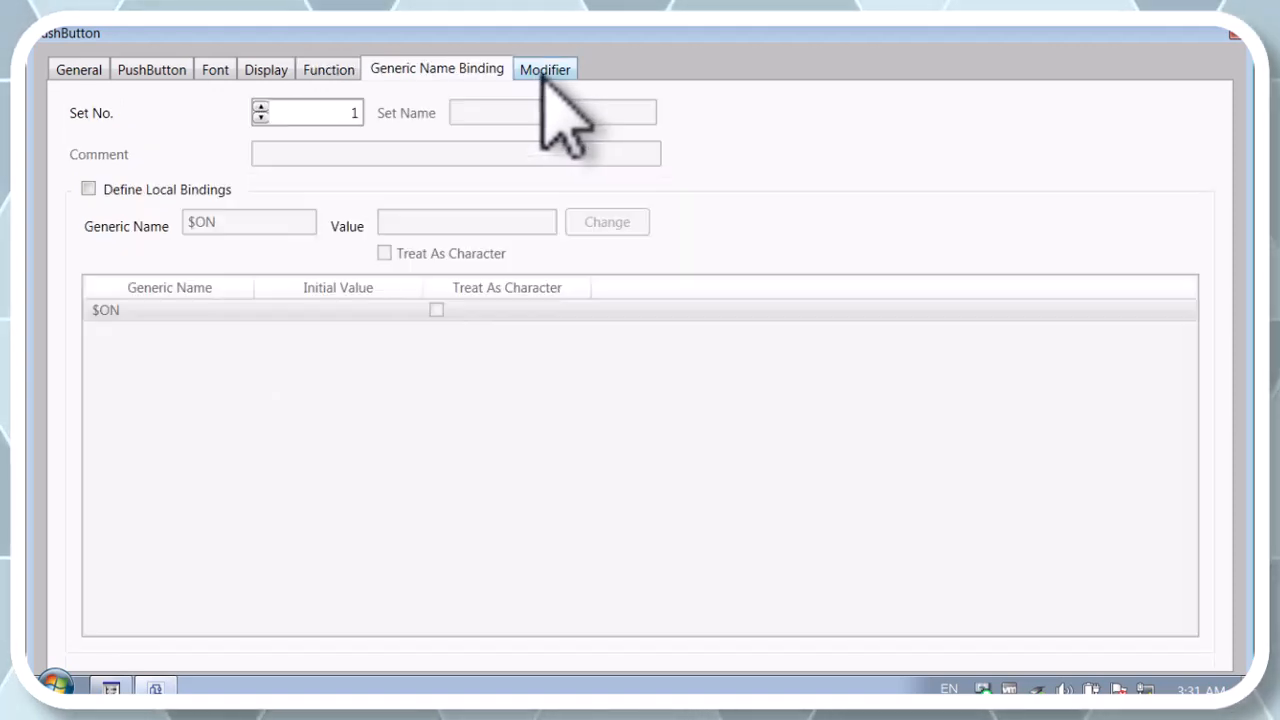
click(543, 70)
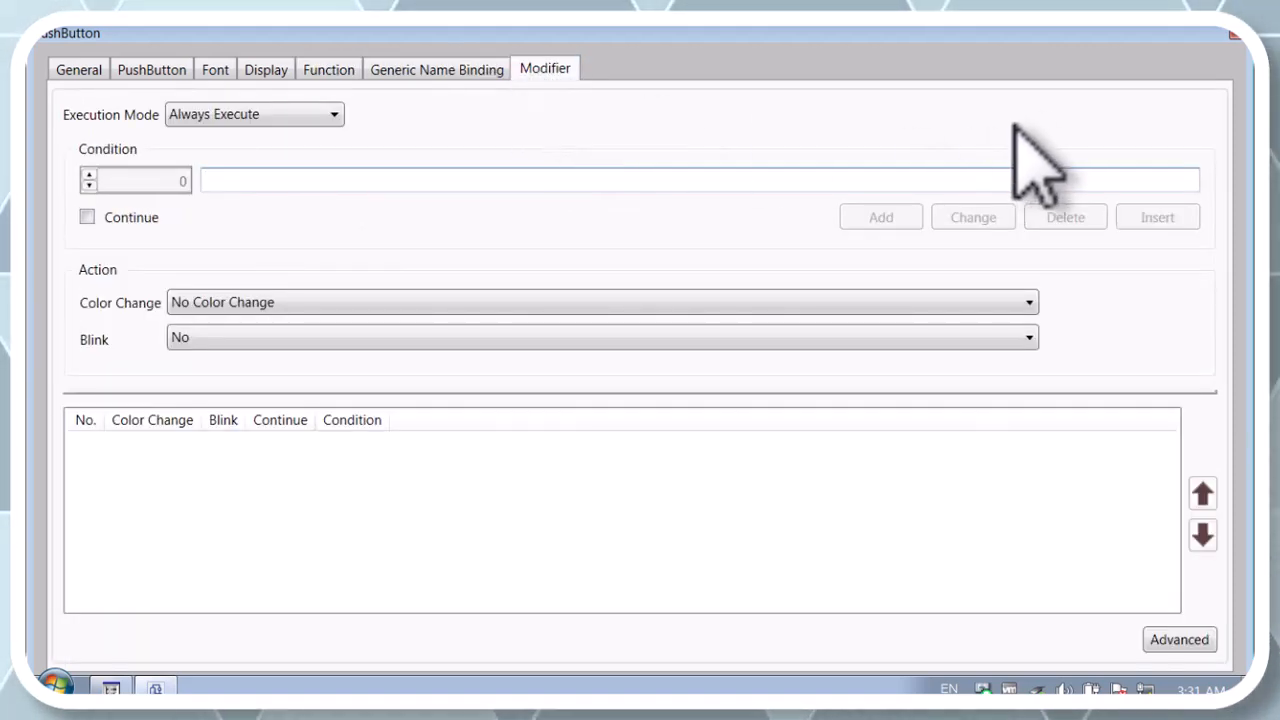
click(1234, 33)
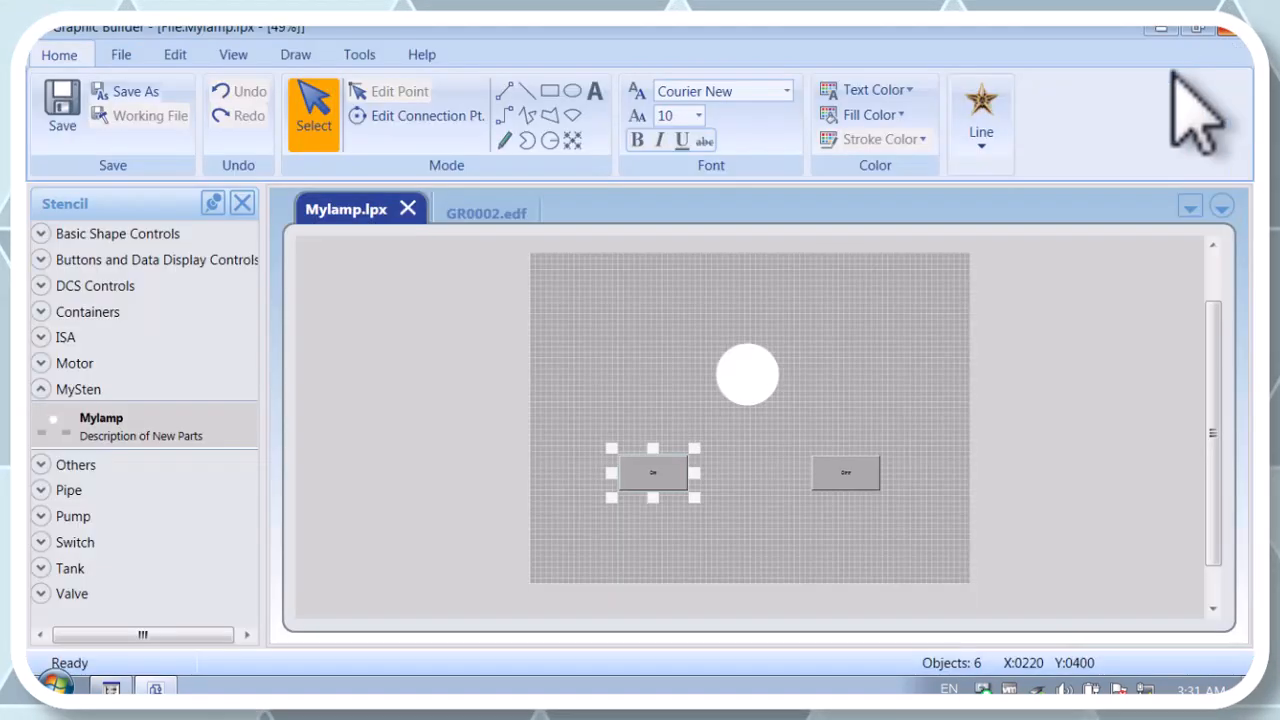
Step: Set the OFF push button's function type to Call Data Input Dialog with the data $OFF.PV, and close its properties
click(840, 478)
right_click(838, 477)
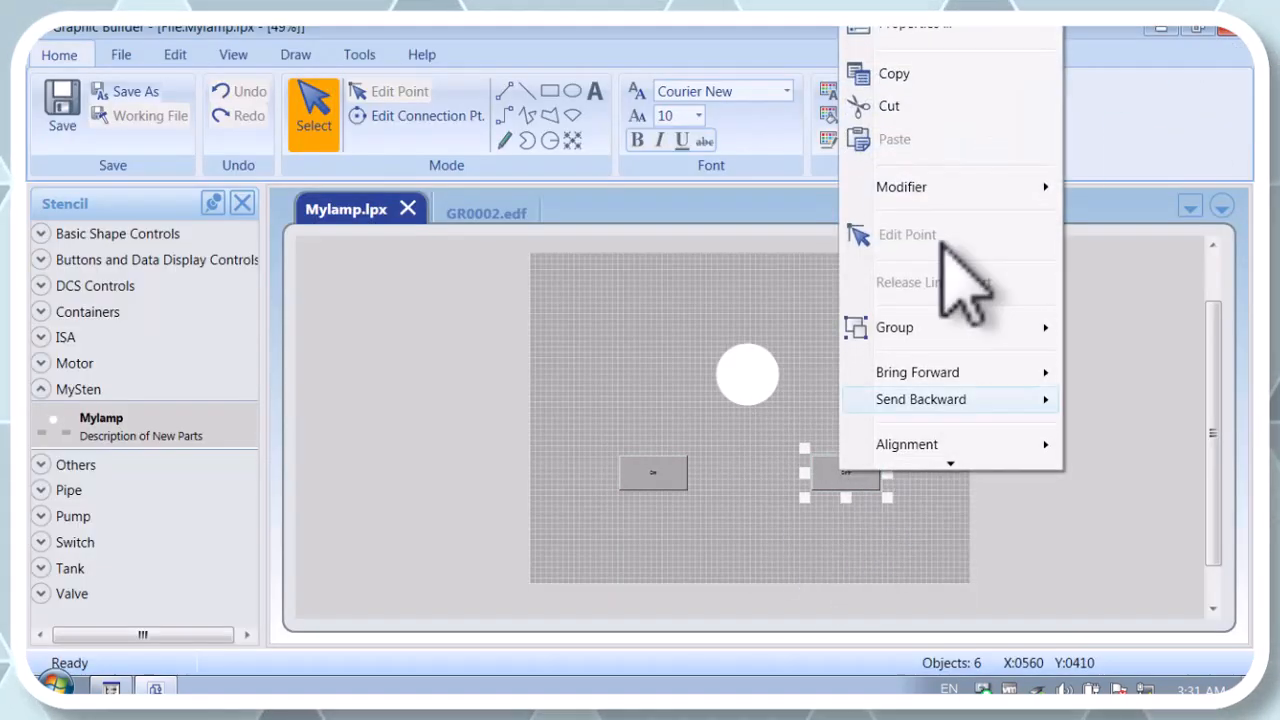
click(925, 38)
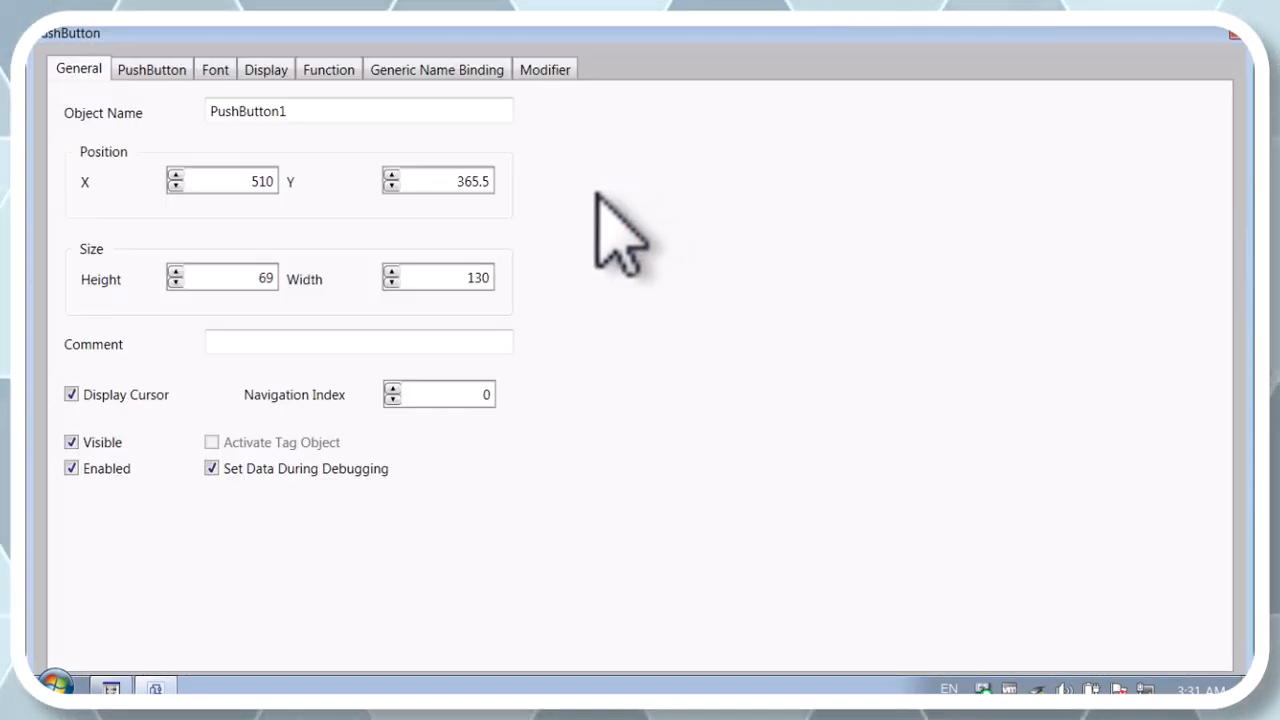
click(333, 72)
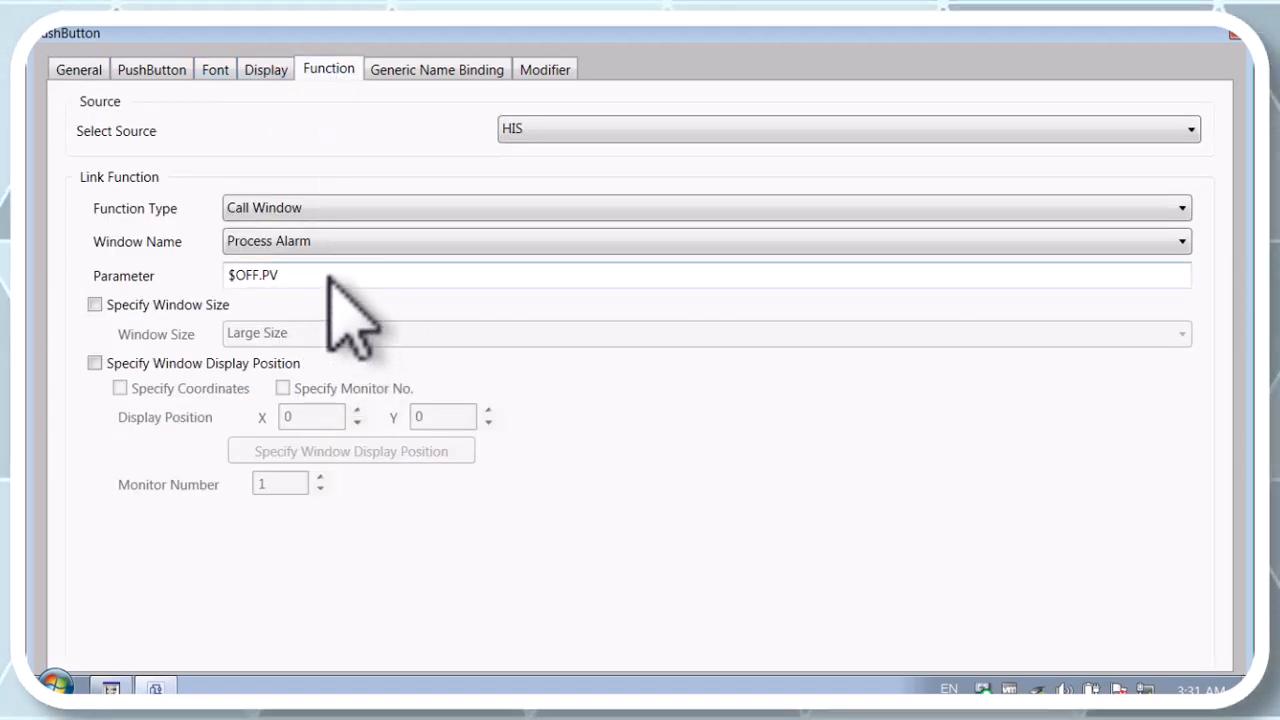
click(342, 210)
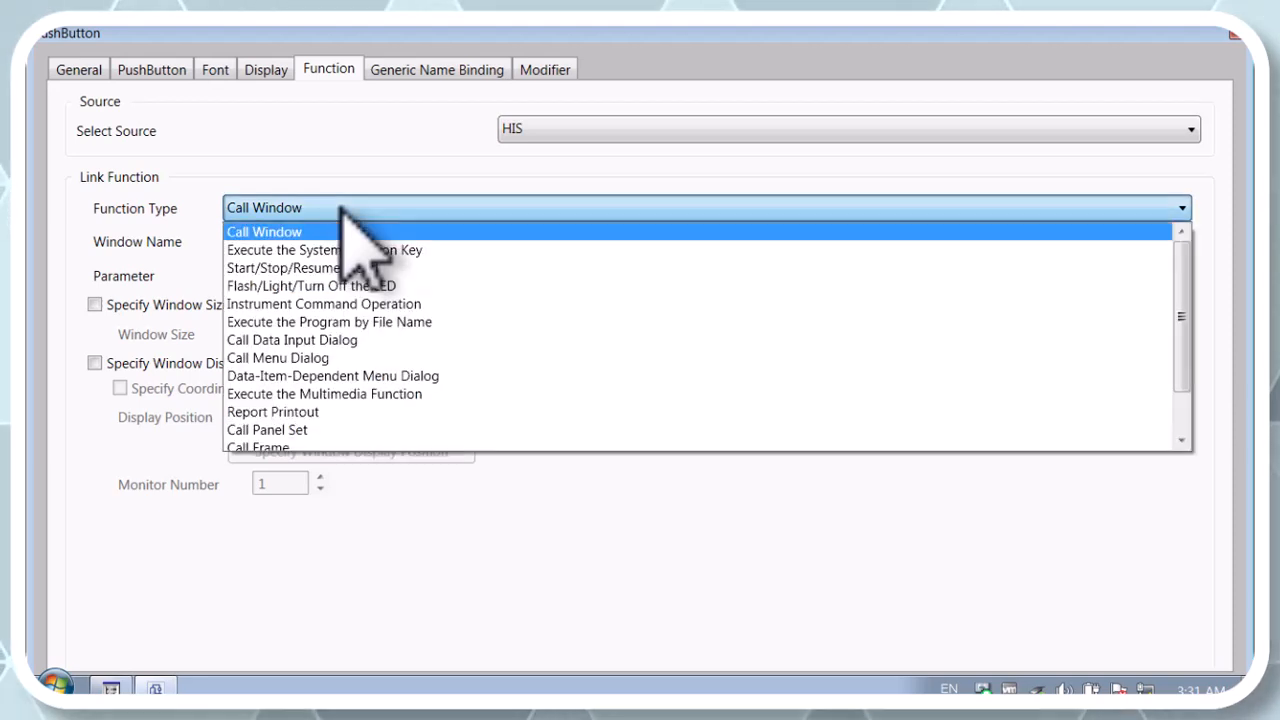
click(300, 340)
click(290, 274)
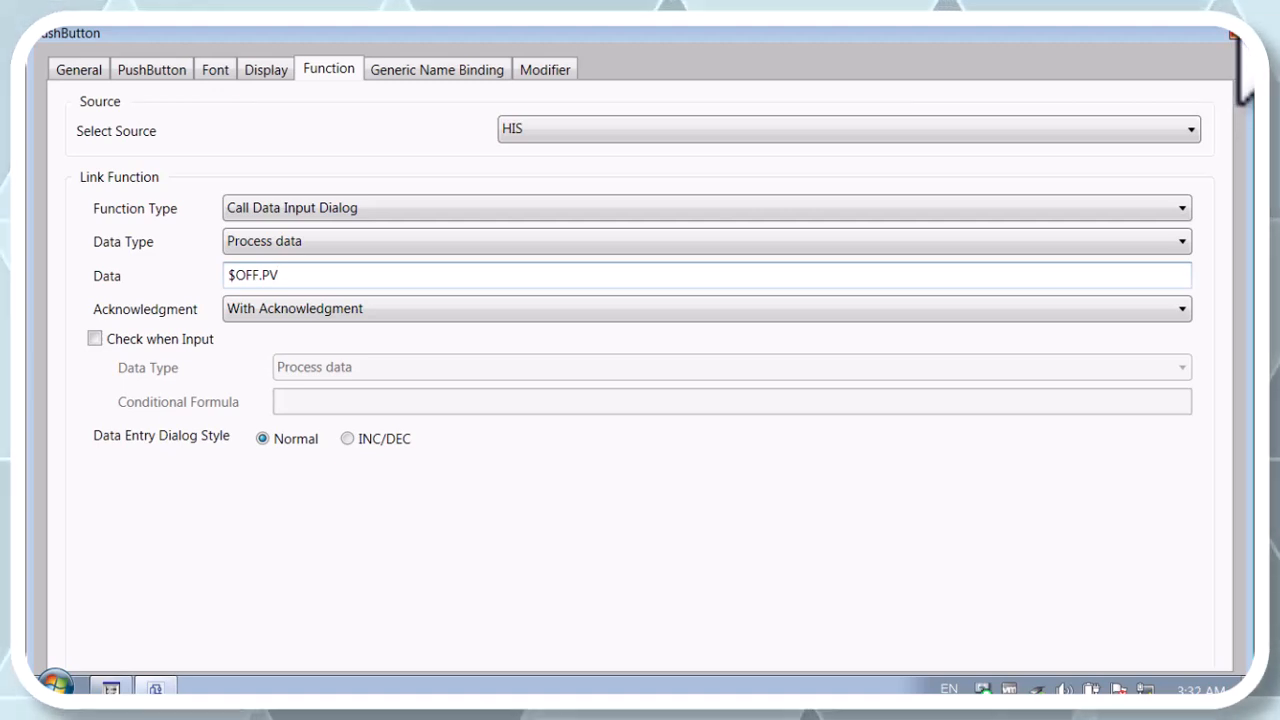
click(1234, 36)
Step: Compare the function settings of the ON and OFF push buttons in the Mylamp part
right_click(652, 474)
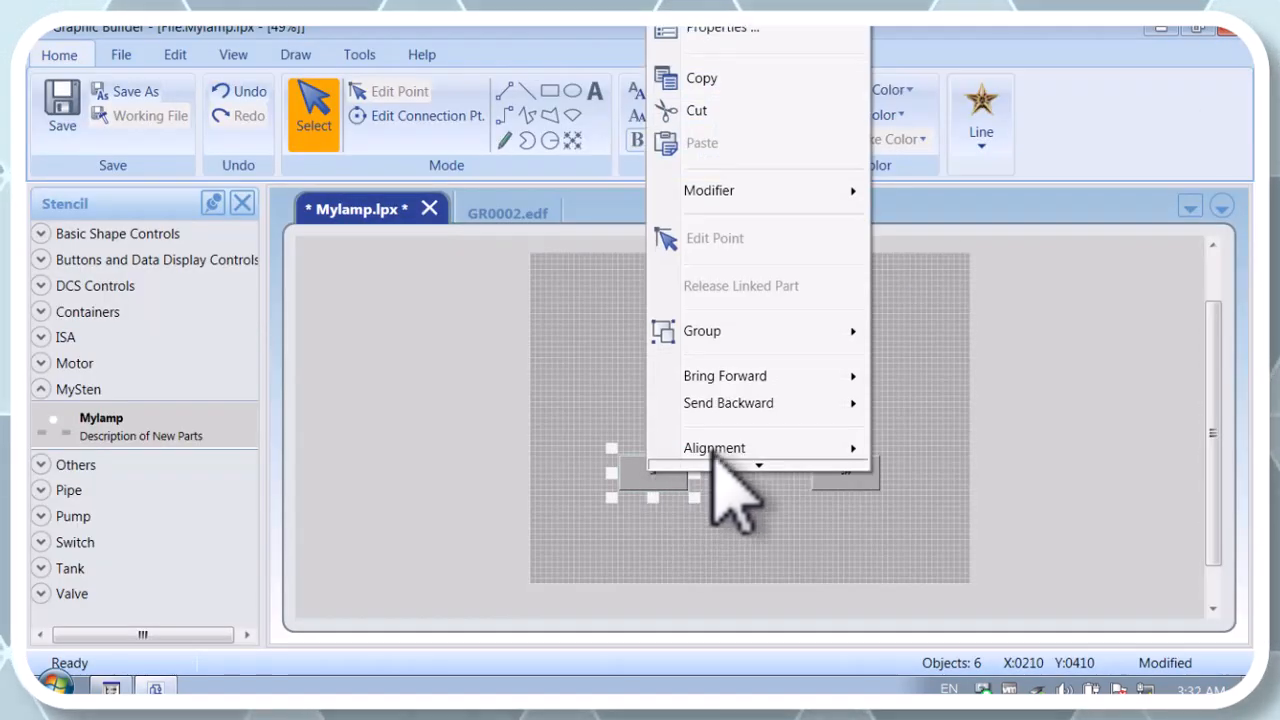
click(705, 32)
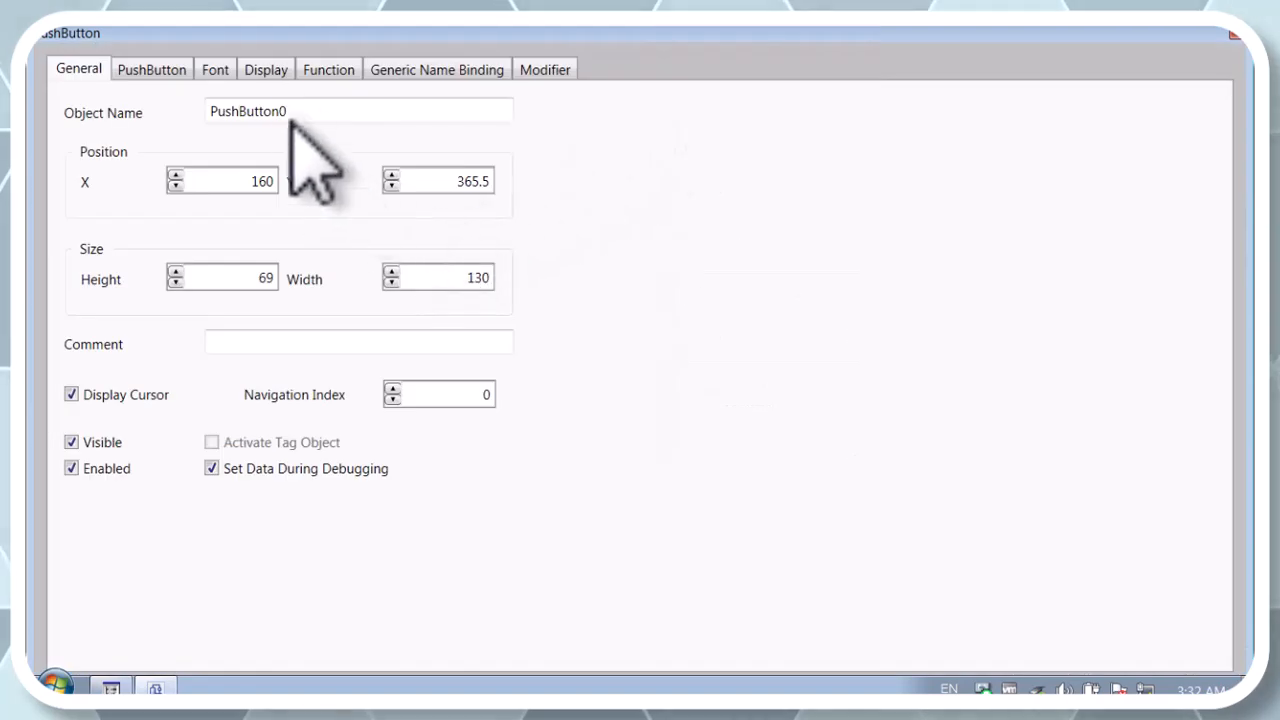
click(332, 72)
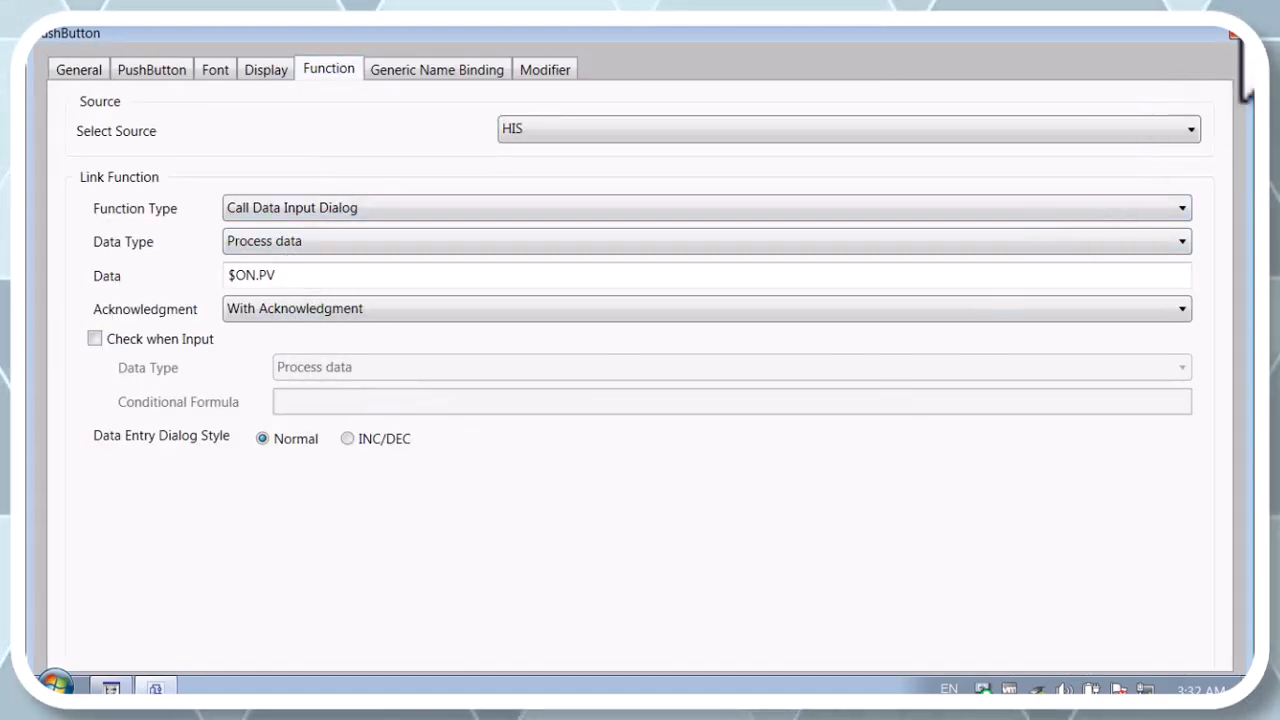
click(1236, 33)
click(850, 473)
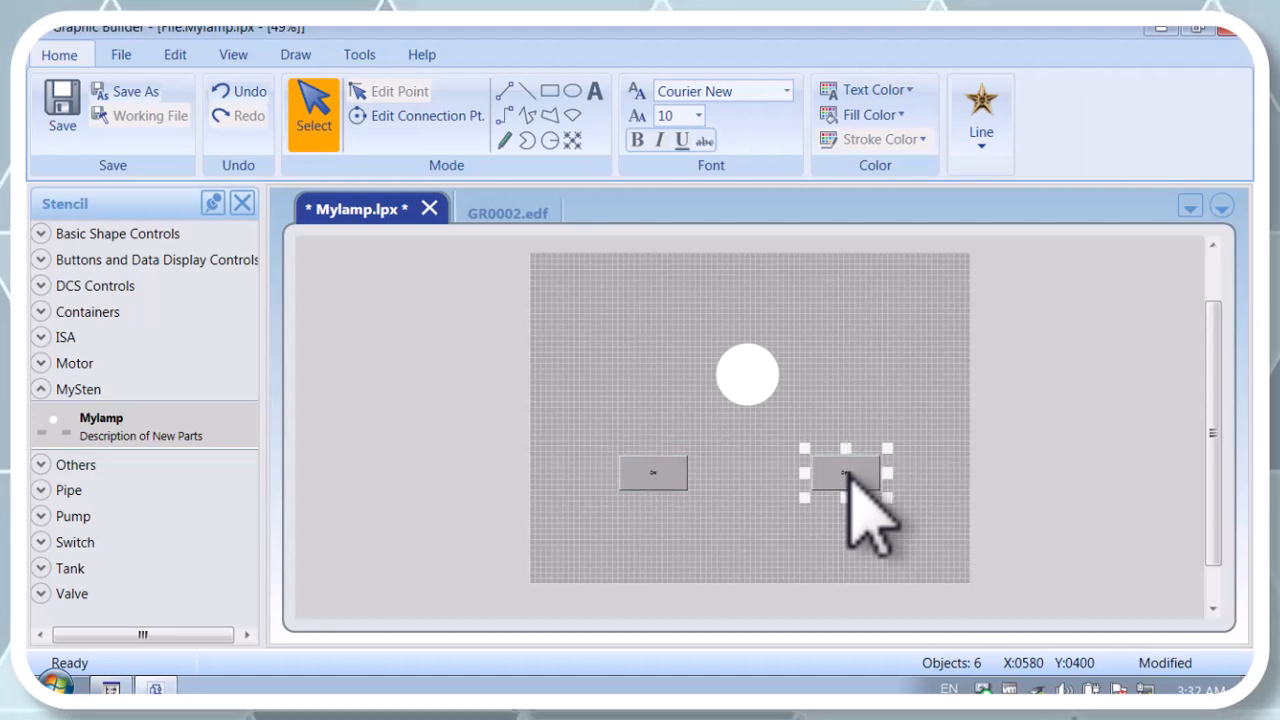
right_click(866, 478)
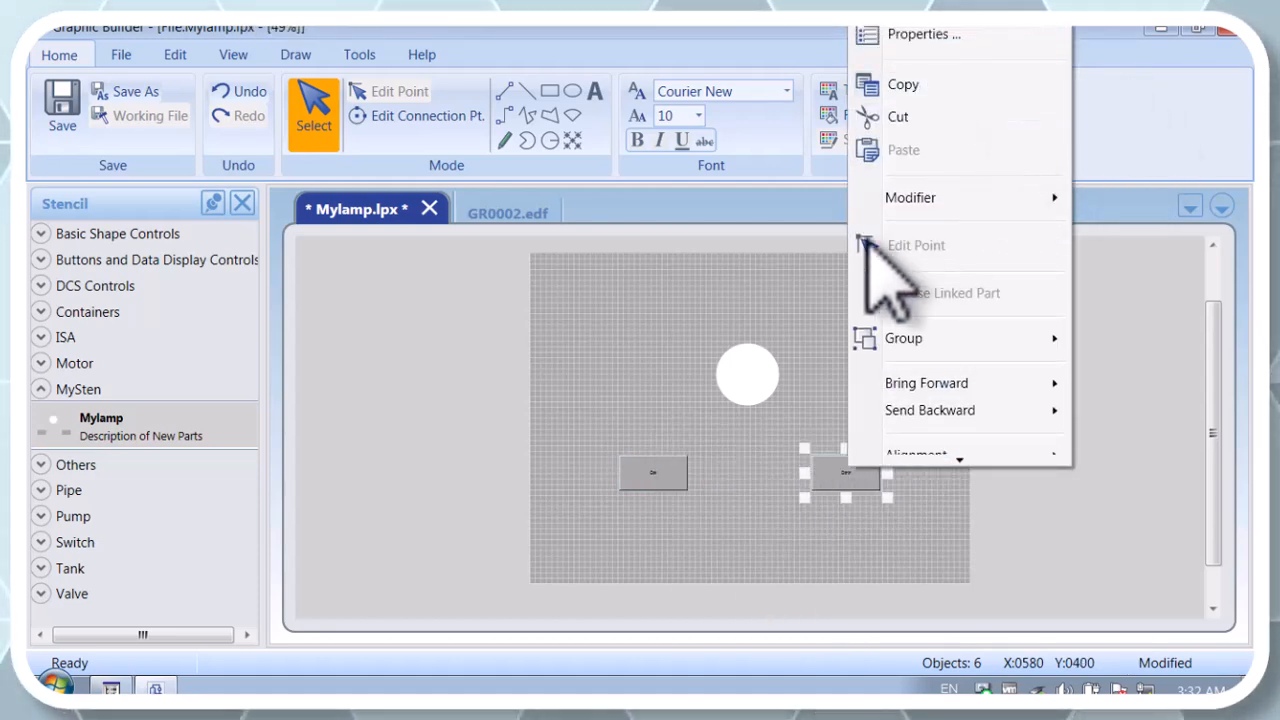
click(912, 36)
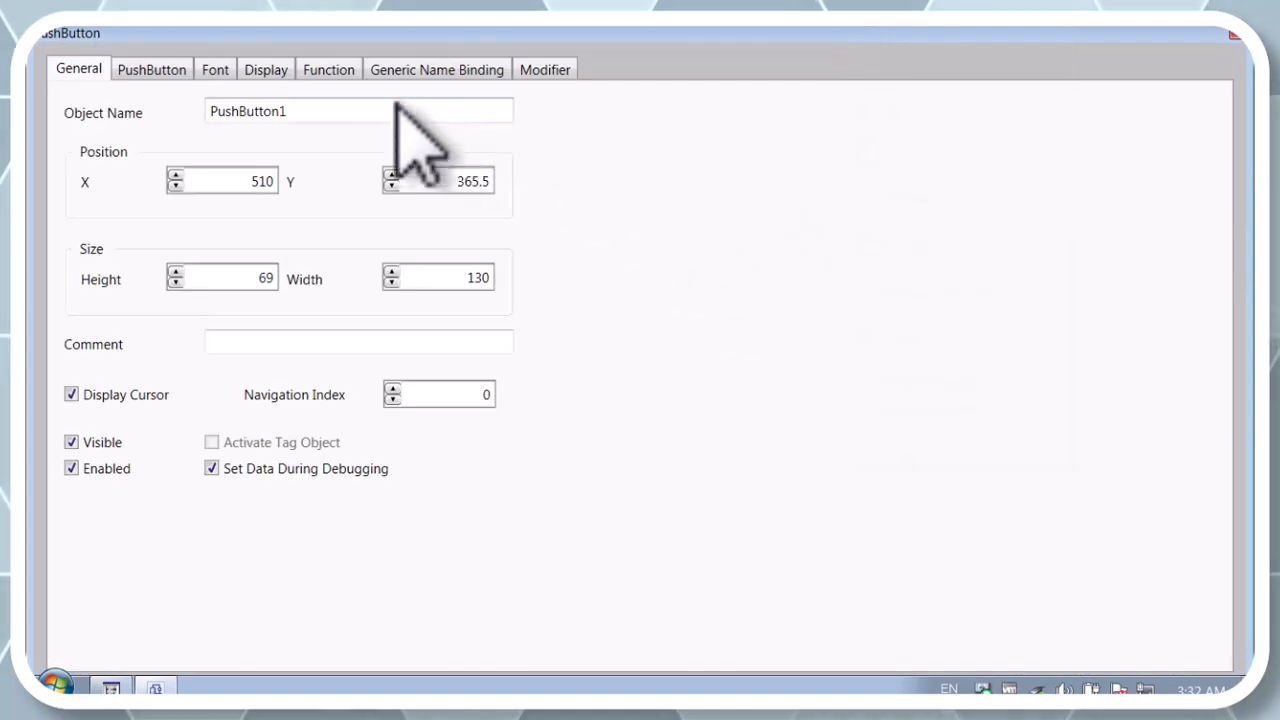
click(329, 70)
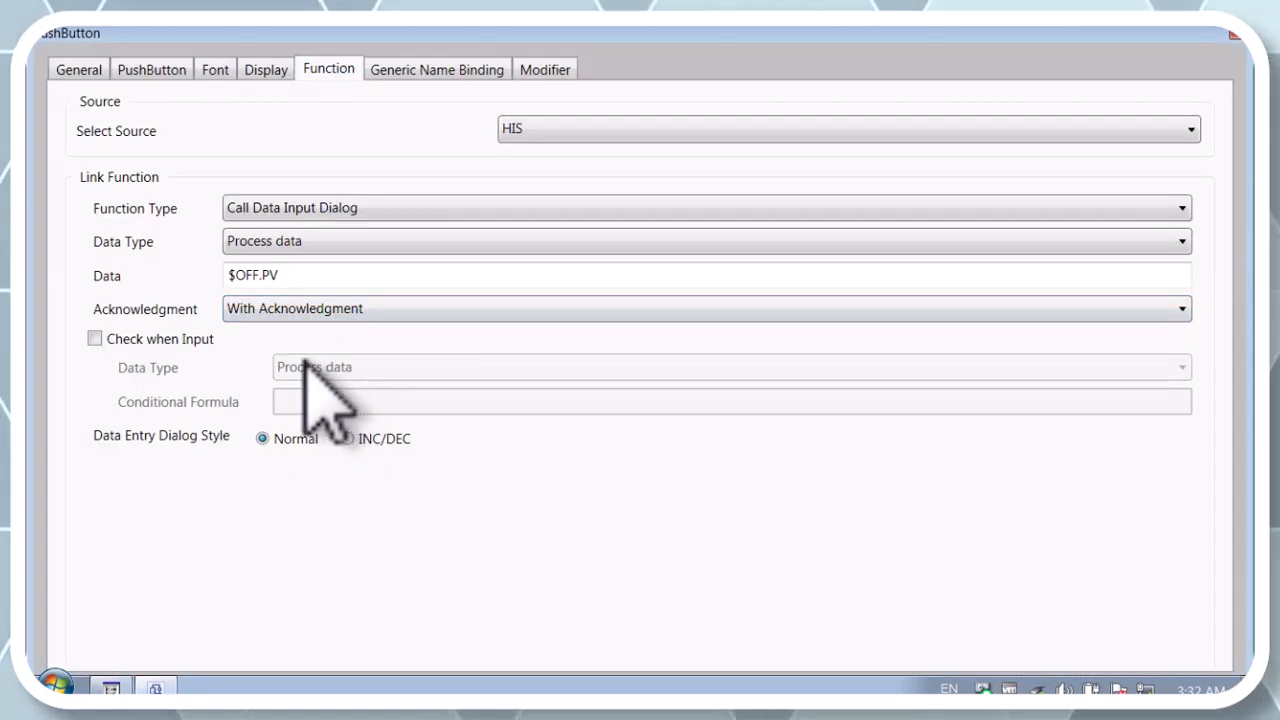
click(1234, 36)
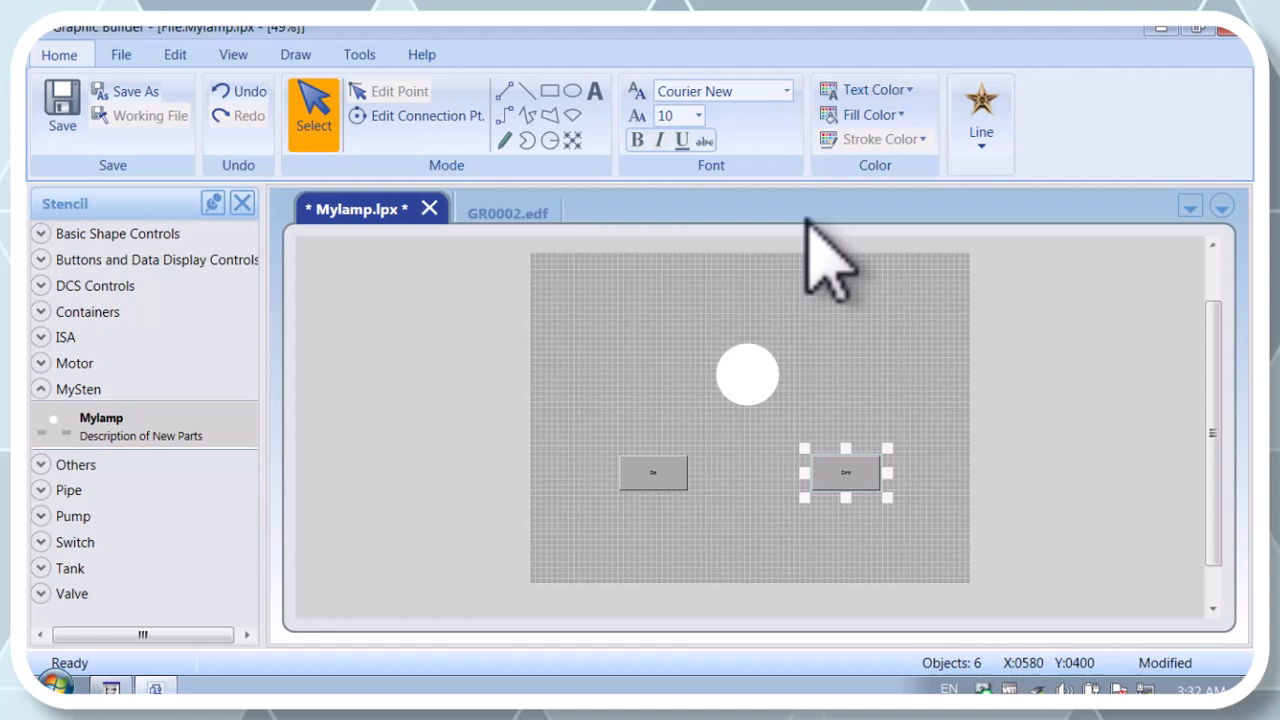
Step: Check the color change condition in the lamp circle's modifier settings
right_click(750, 372)
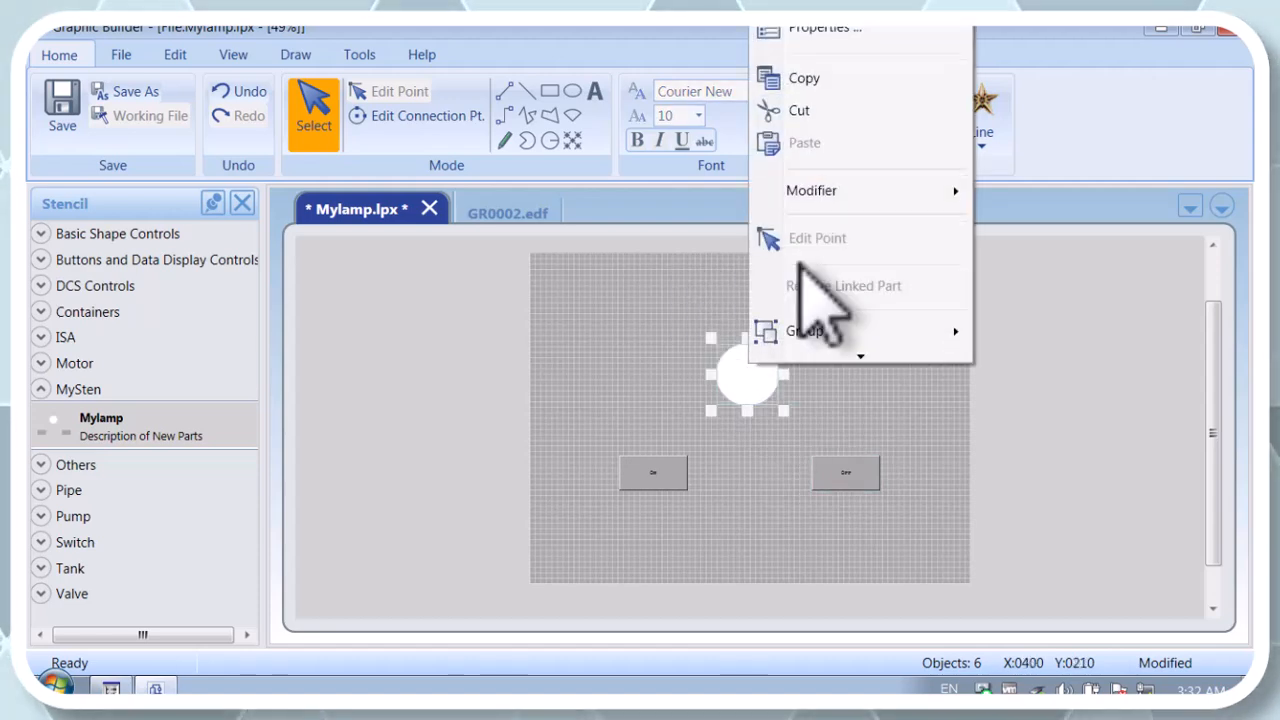
click(815, 45)
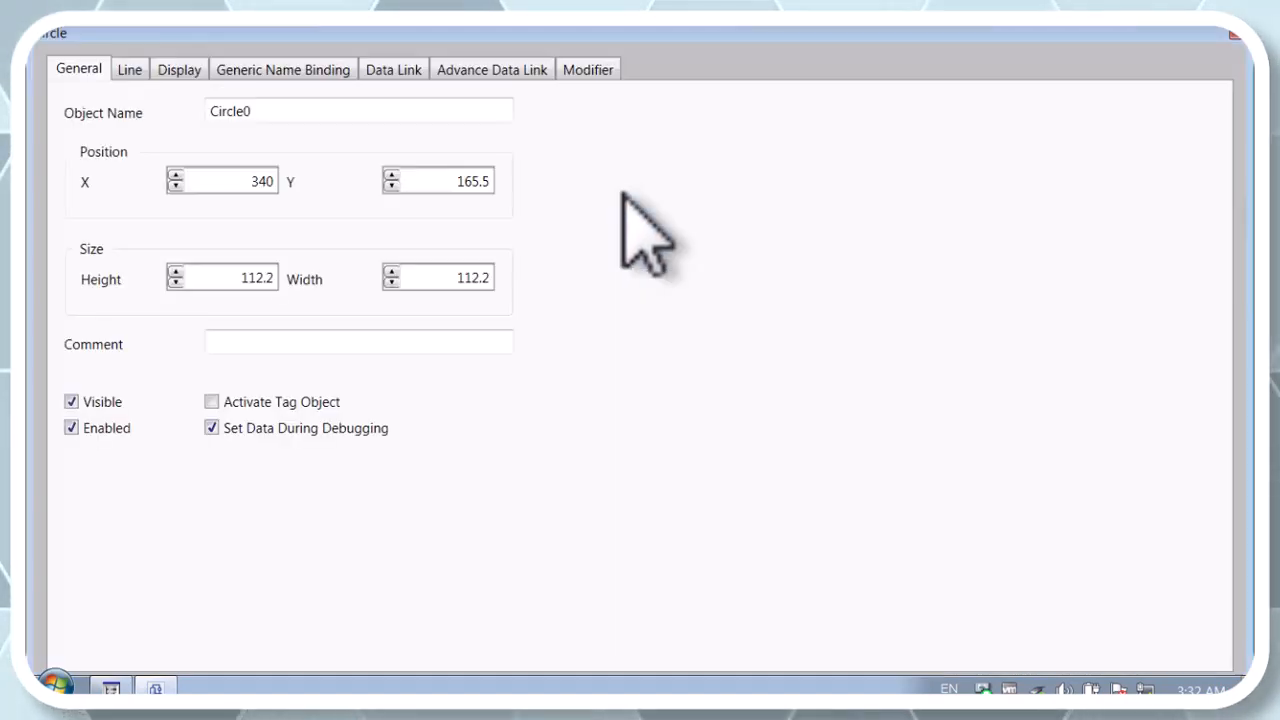
click(587, 70)
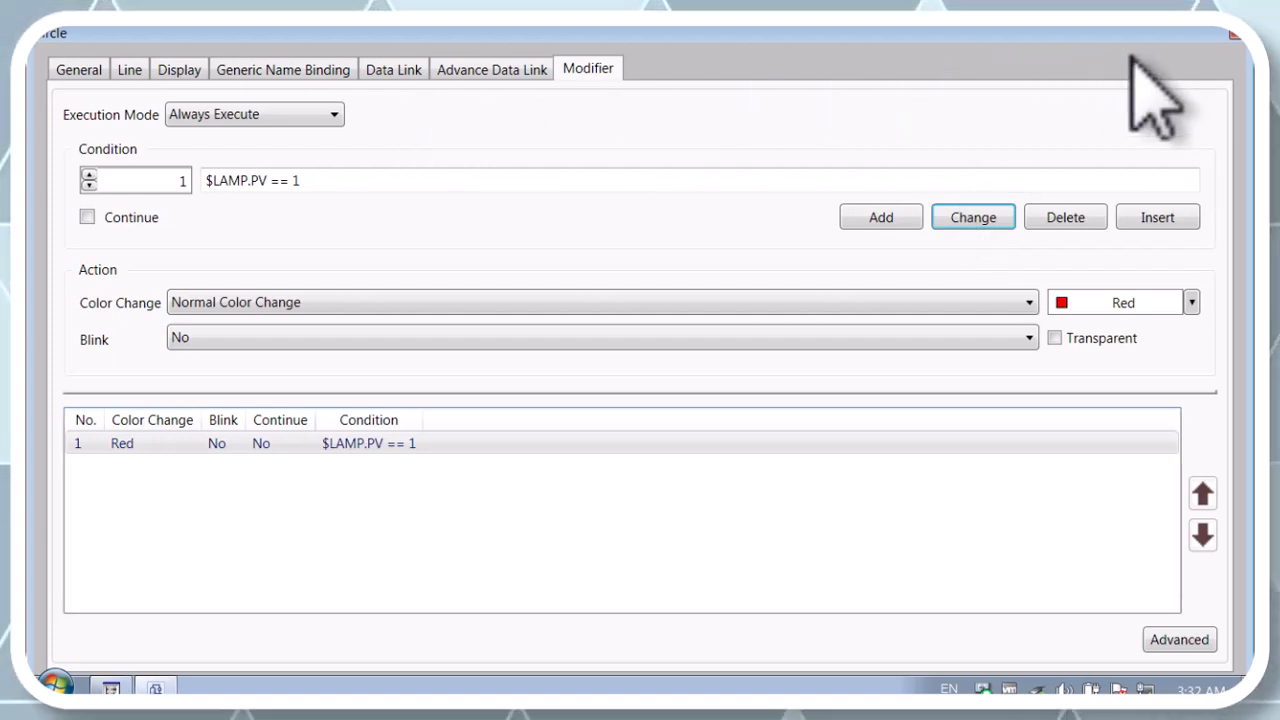
click(1235, 34)
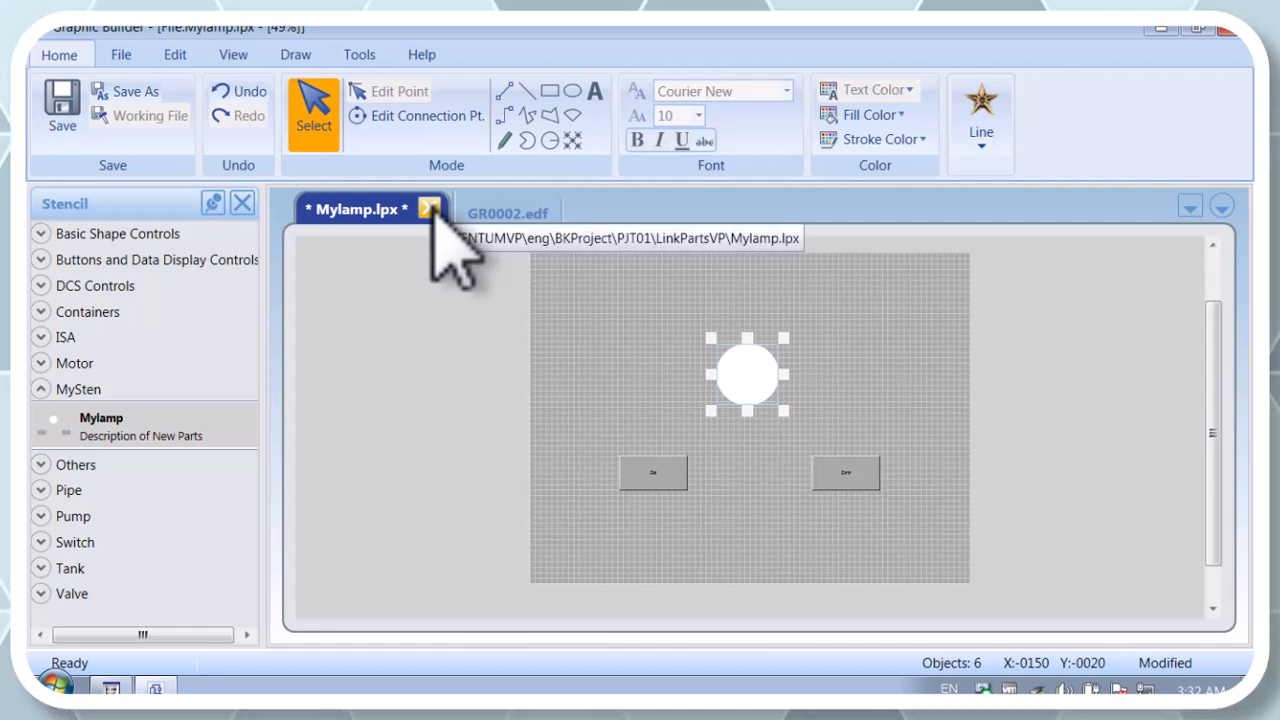
Step: Switch to System View and check the tag names in the 3ADV157-S and 4ADV557-S modules of FCS0101's NODE1
click(1160, 28)
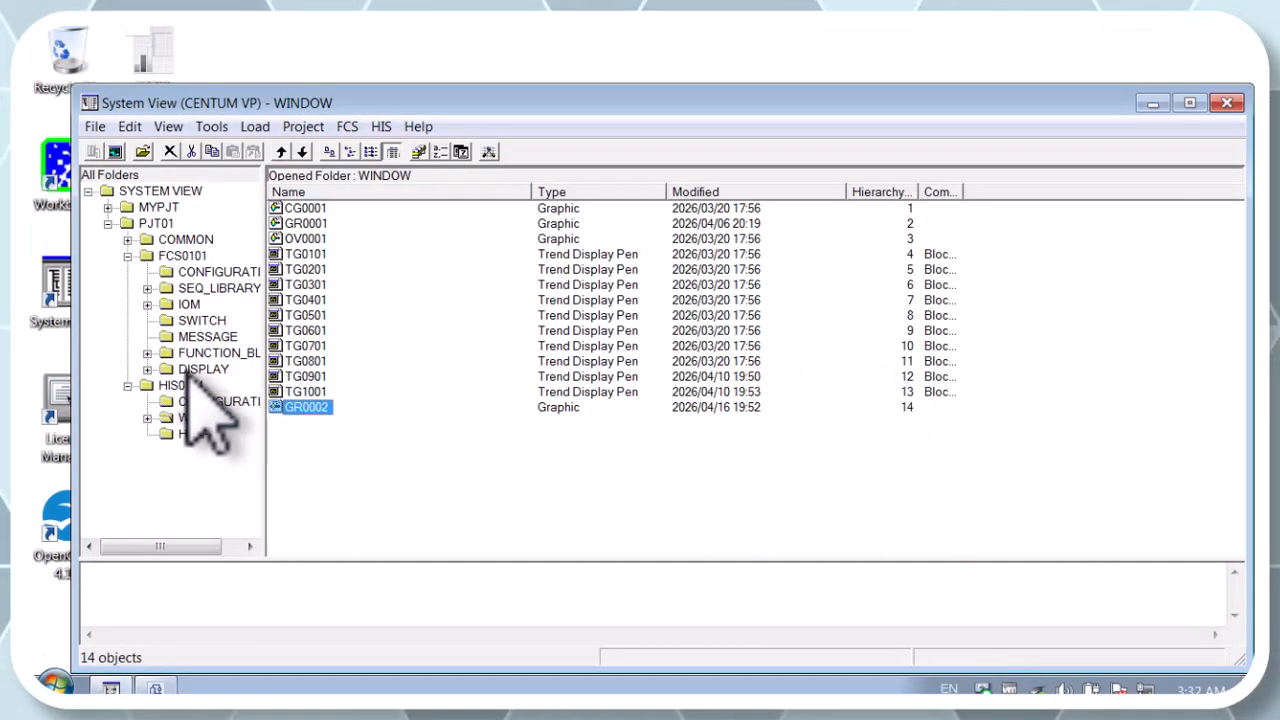
double_click(192, 305)
click(215, 321)
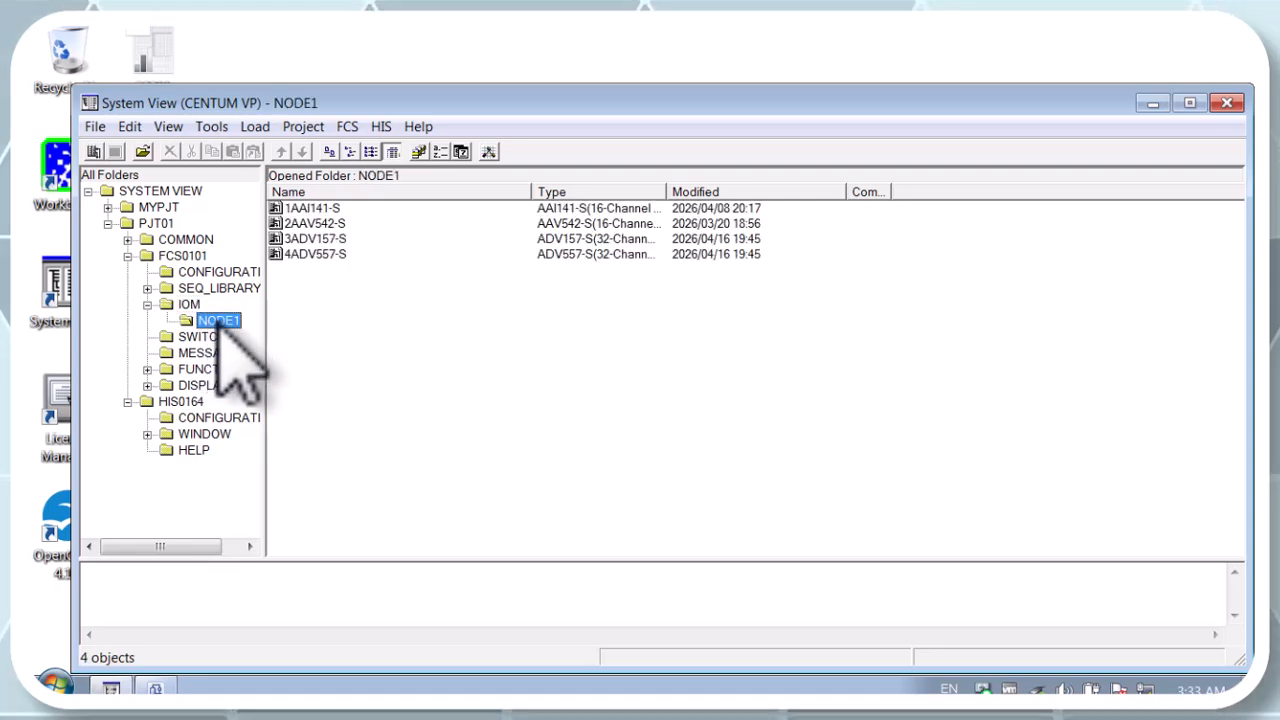
double_click(317, 241)
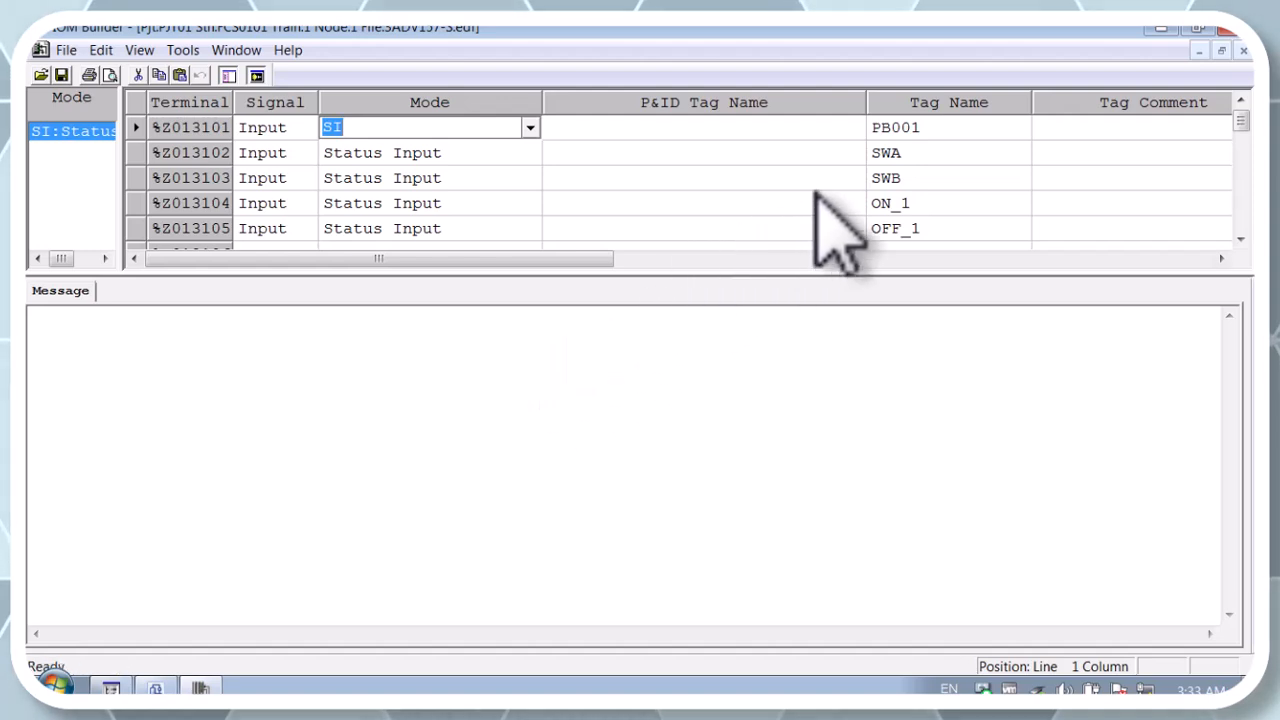
mouse_move(588, 260)
mouse_down()
mouse_move(672, 256)
mouse_move(590, 262)
mouse_up()
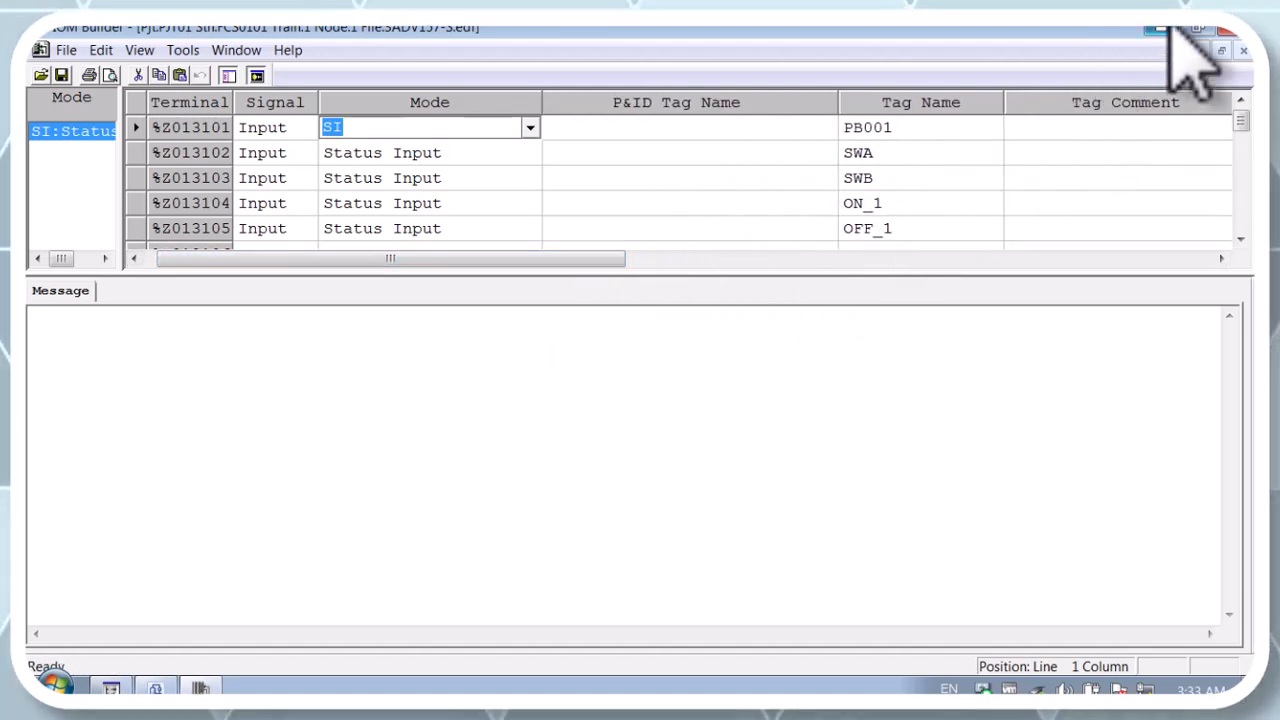
click(1226, 28)
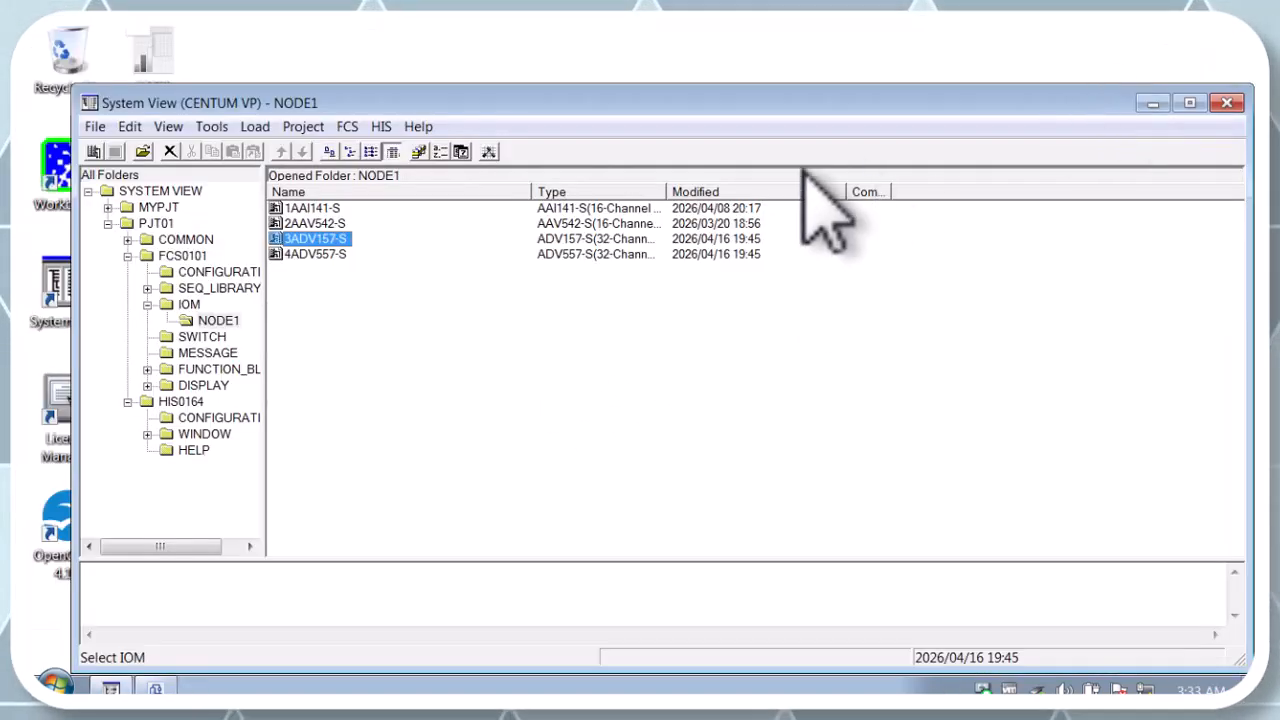
double_click(318, 255)
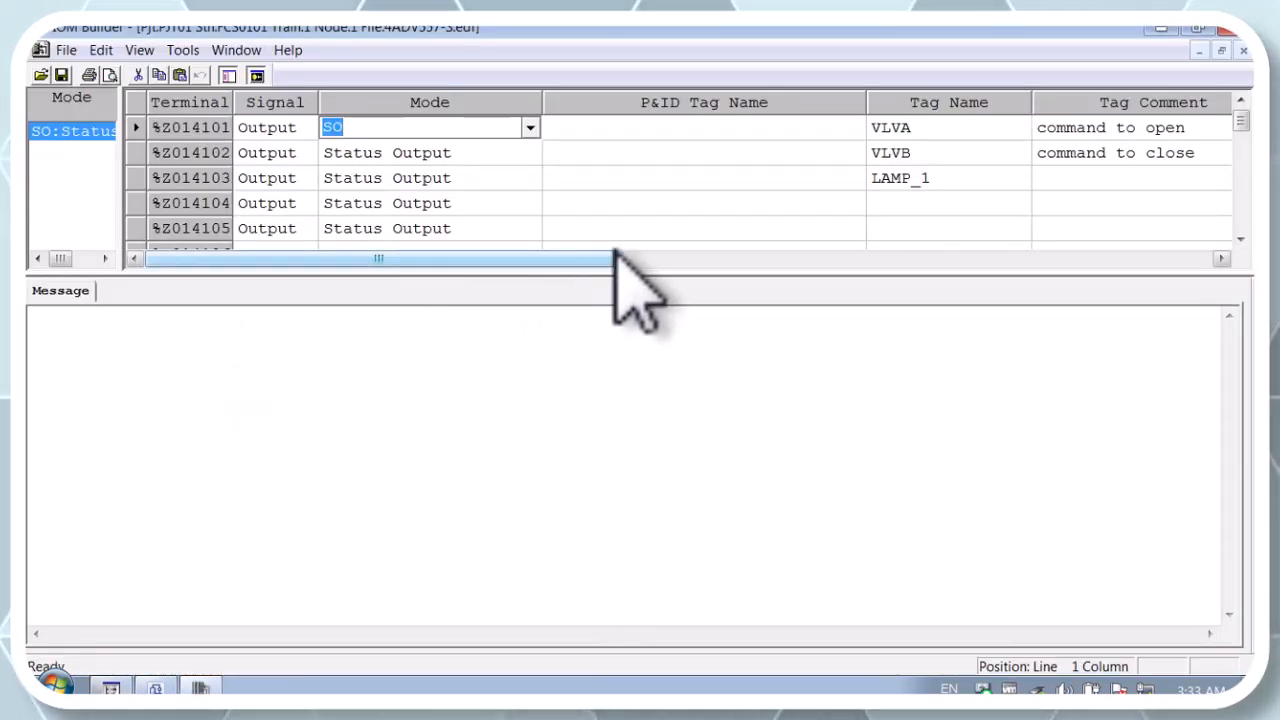
click(1224, 32)
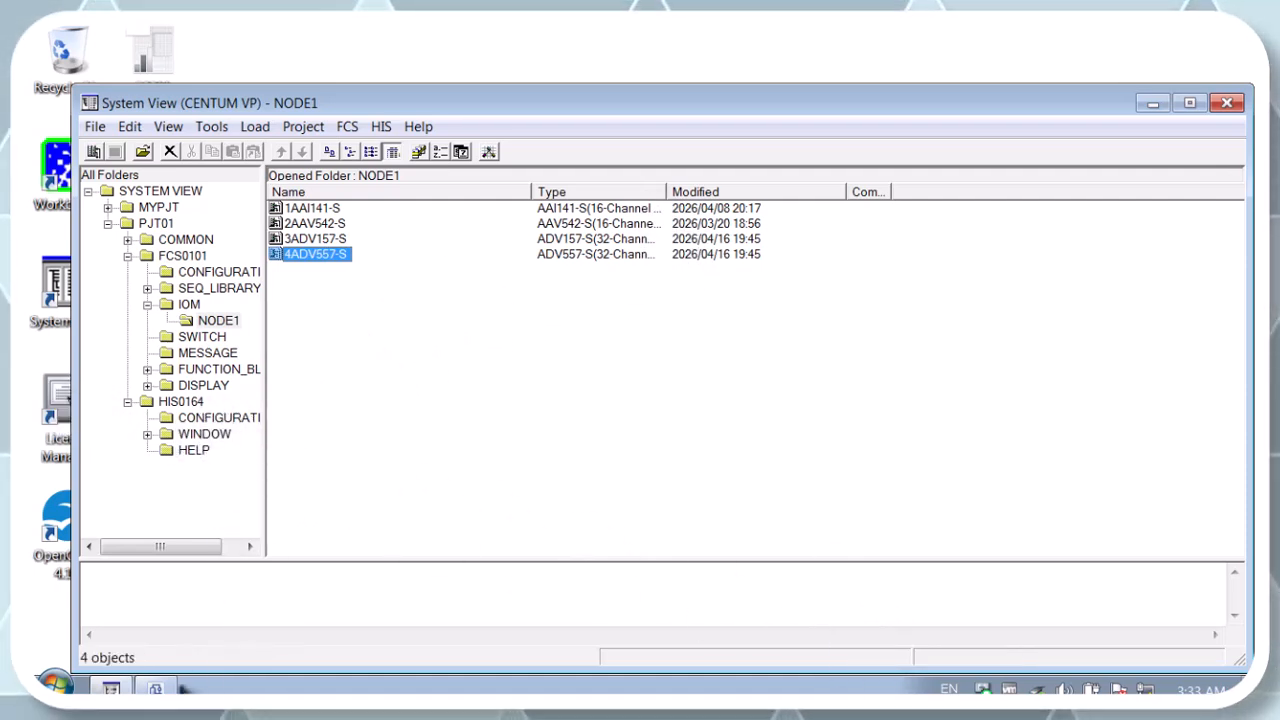
Step: Return to Graphic Builder, and save and close the modified Mylamp.lpx part
click(156, 690)
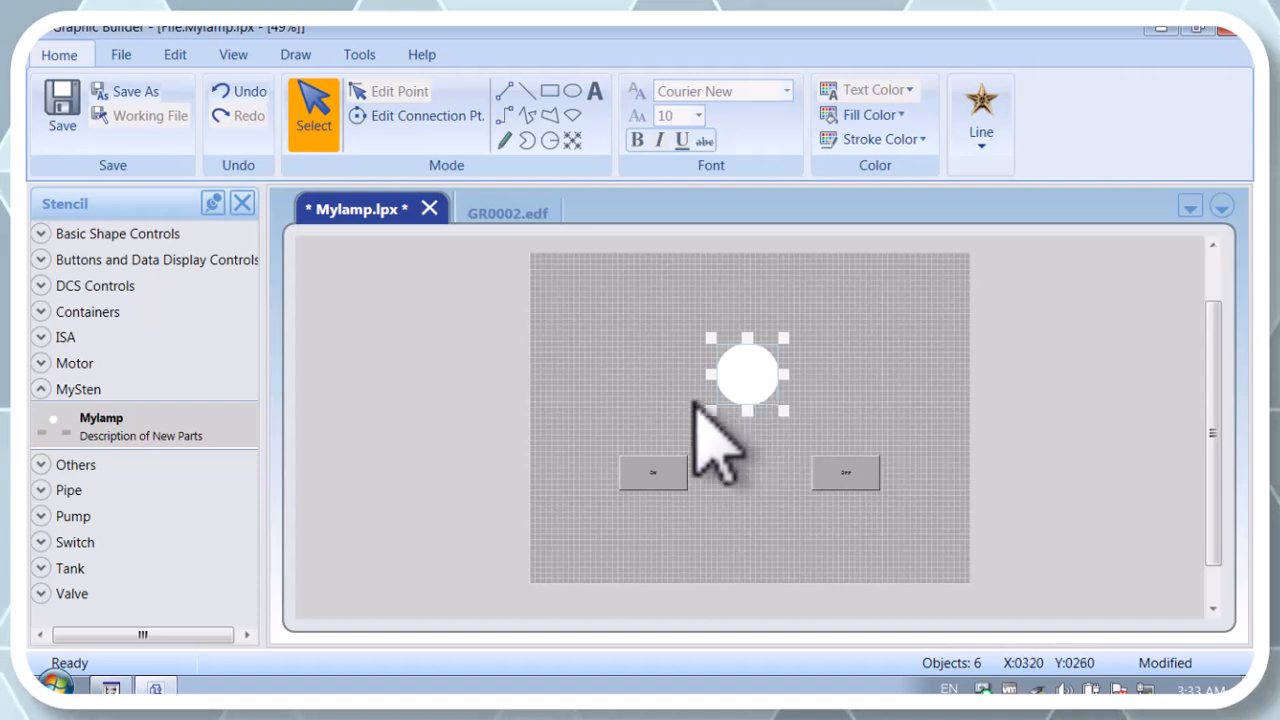
click(430, 208)
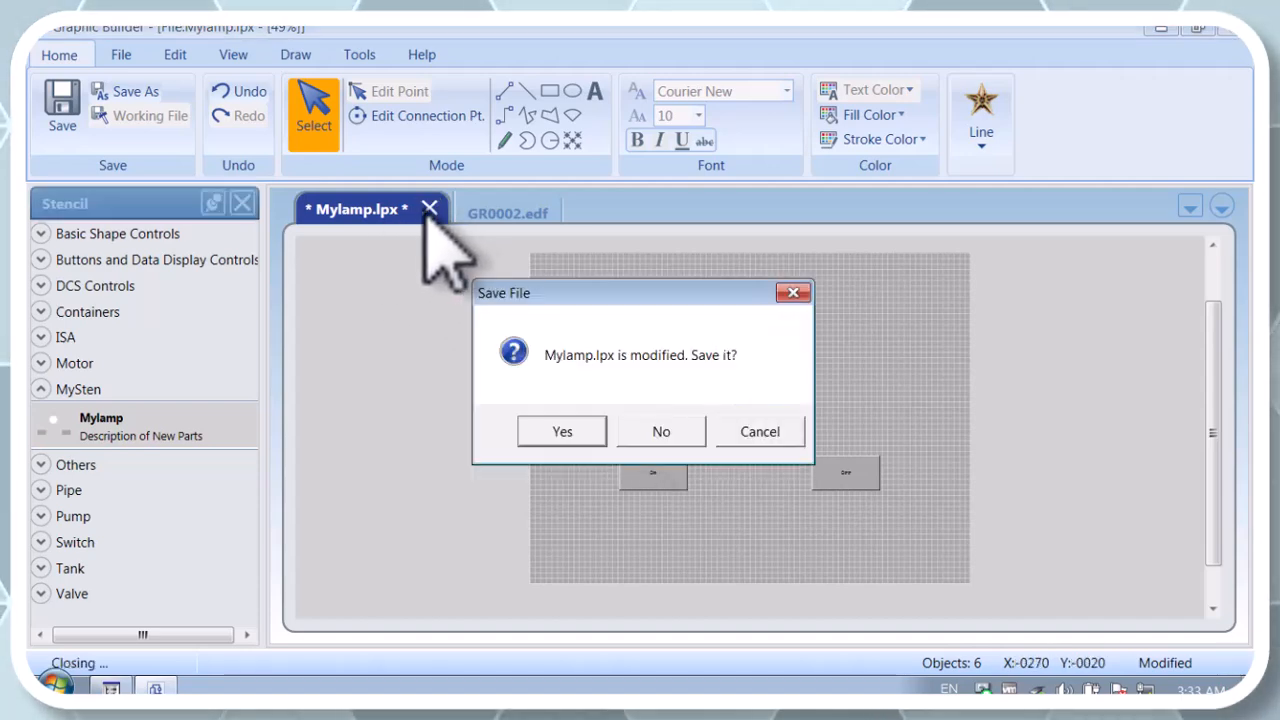
click(578, 436)
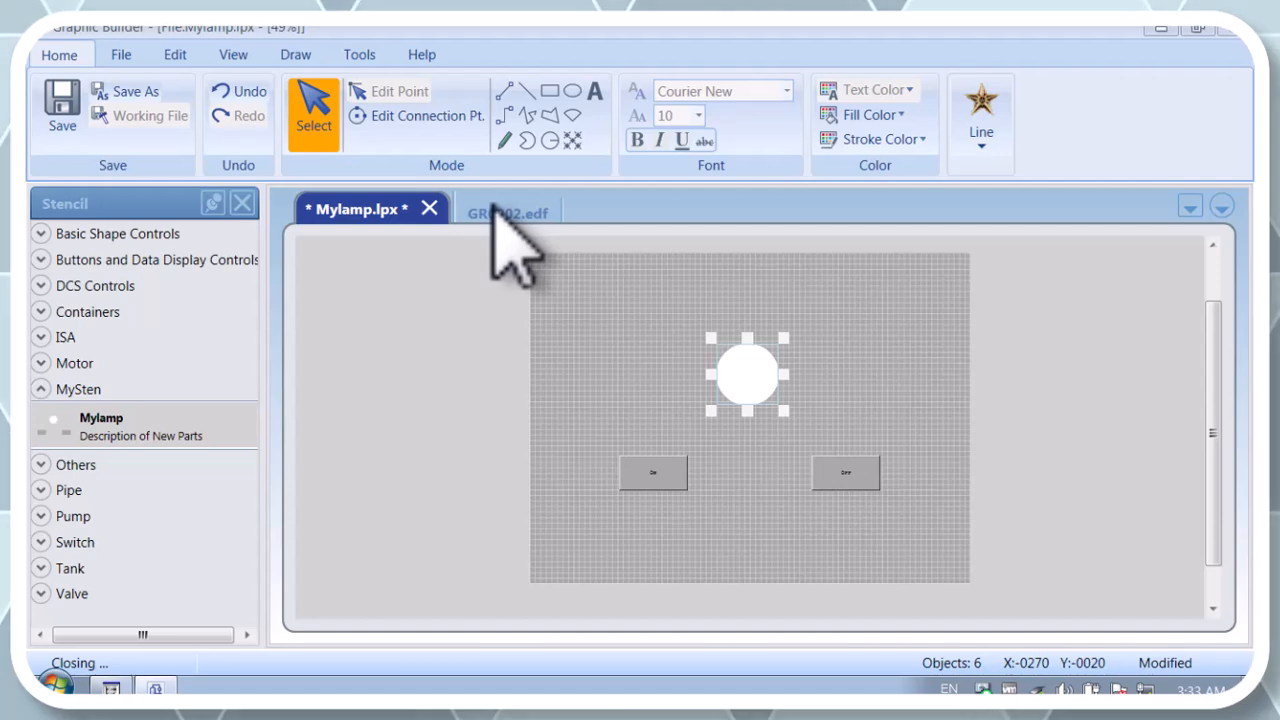
click(430, 209)
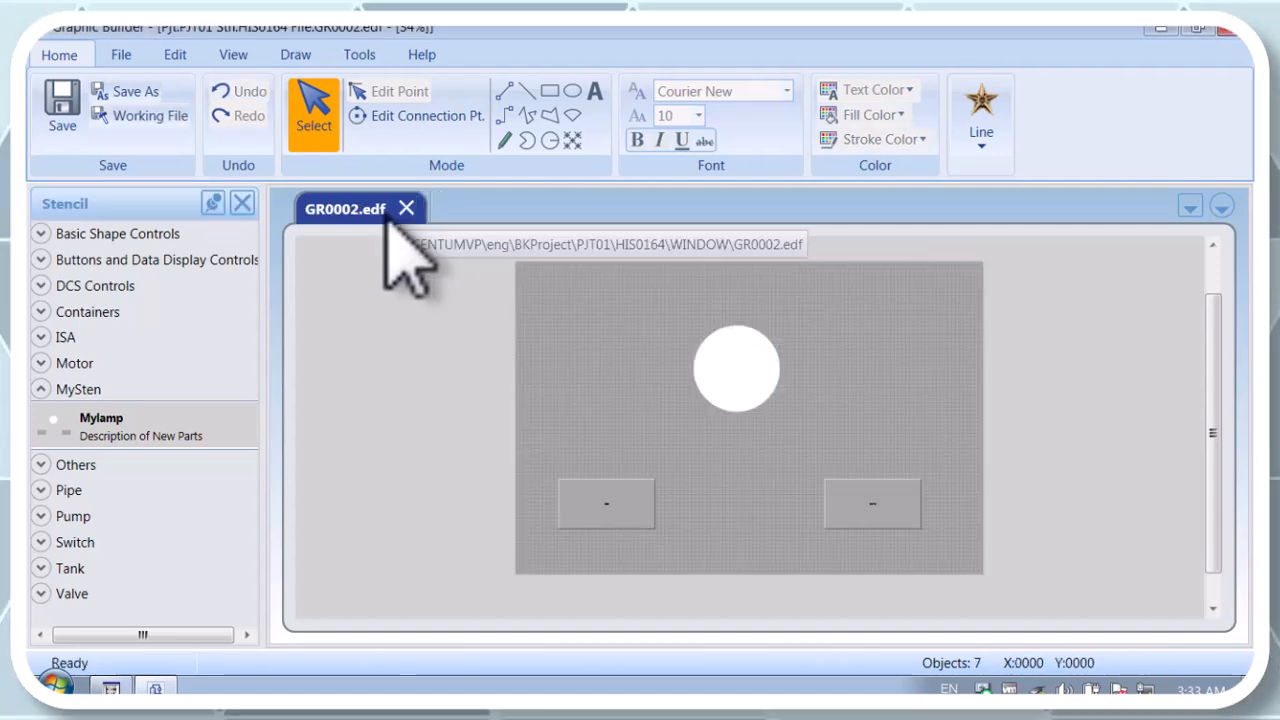
Step: Replace the lamp part on GR0002 with a fresh Mylamp from the MySten stencil, enlarged and placed around the middle of the canvas
click(758, 392)
key(Delete)
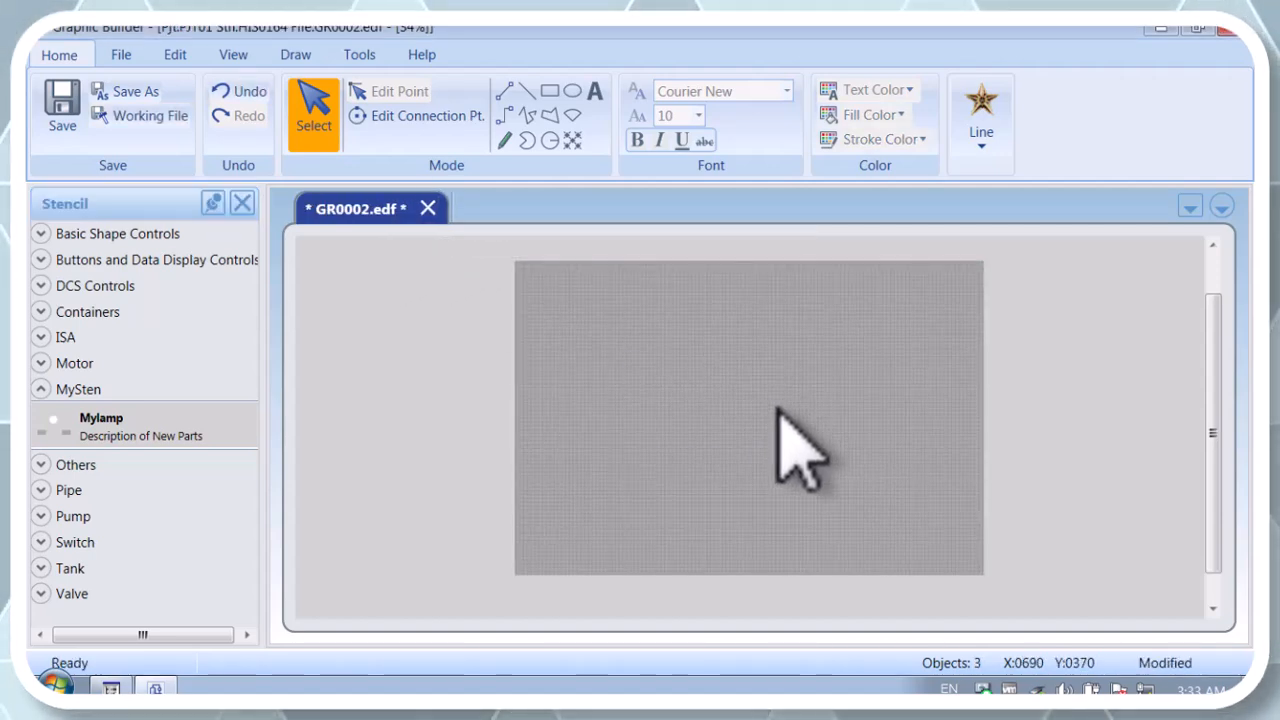
click(115, 420)
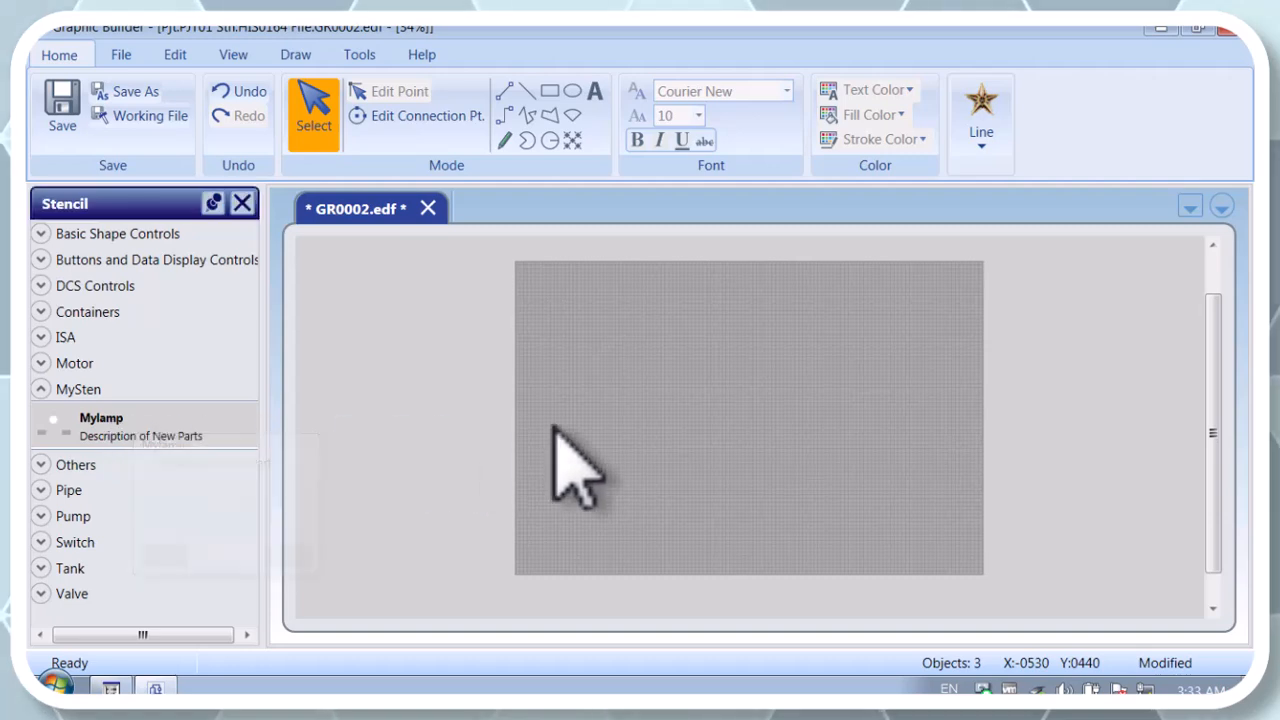
drag(665, 362, 763, 410)
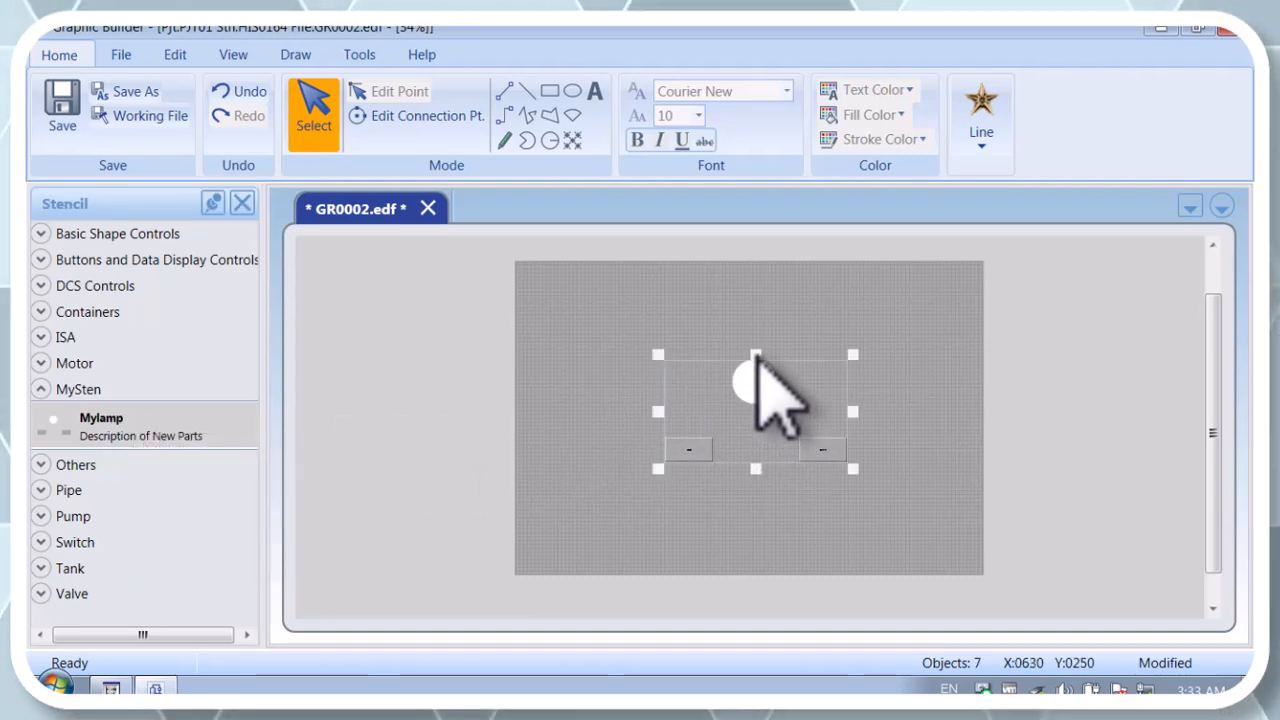
drag(756, 355, 755, 282)
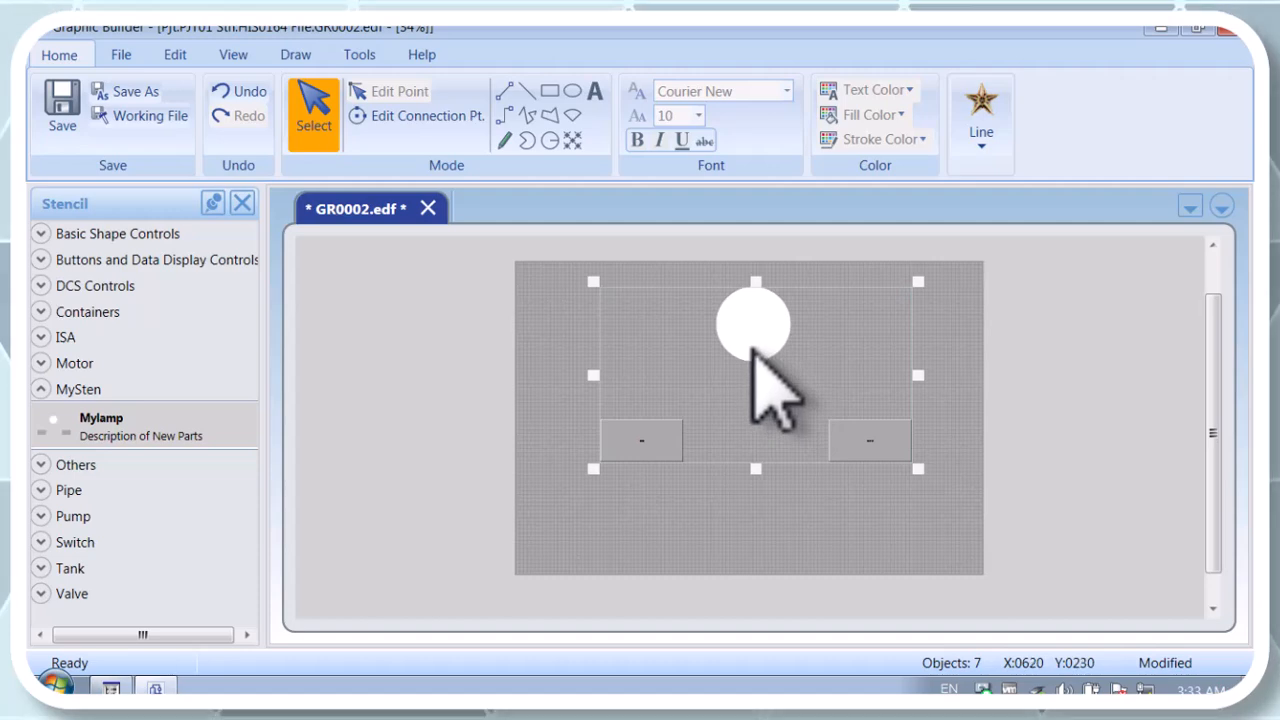
drag(751, 347, 731, 397)
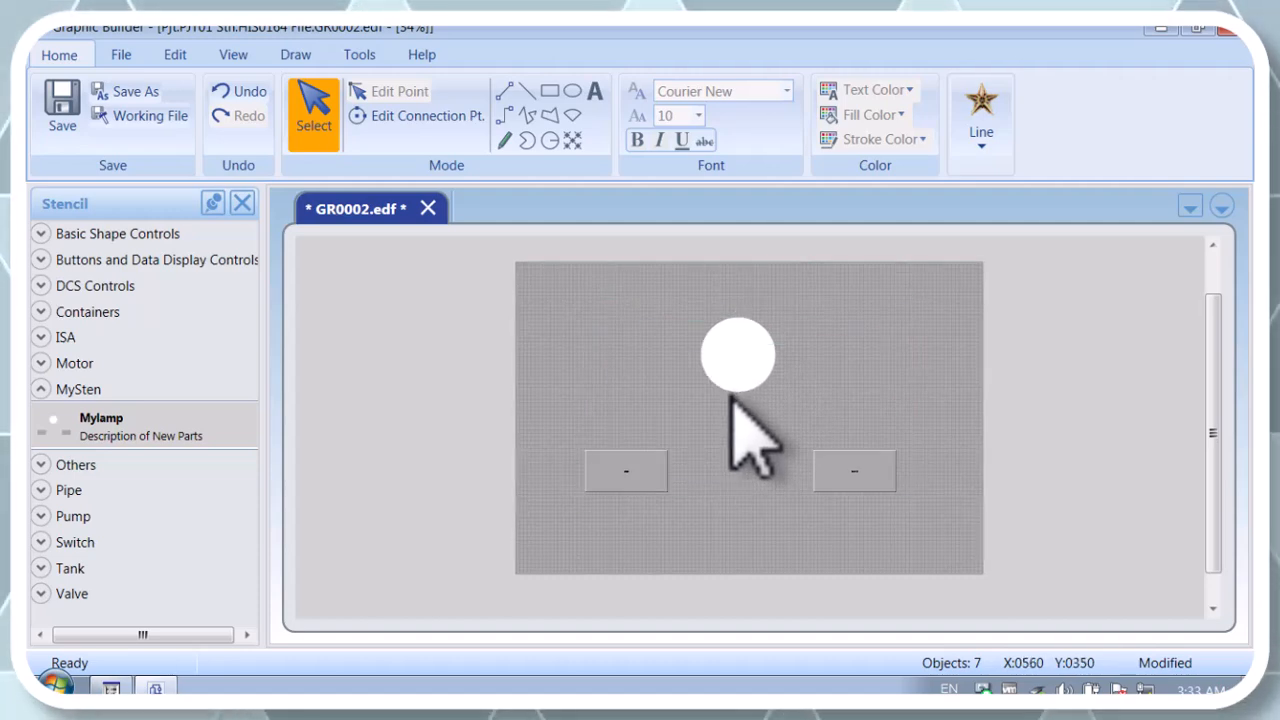
Step: Bind the generic name $LAMP of the Mylamp linked part on GR0002 to the value LAMP_1
right_click(733, 386)
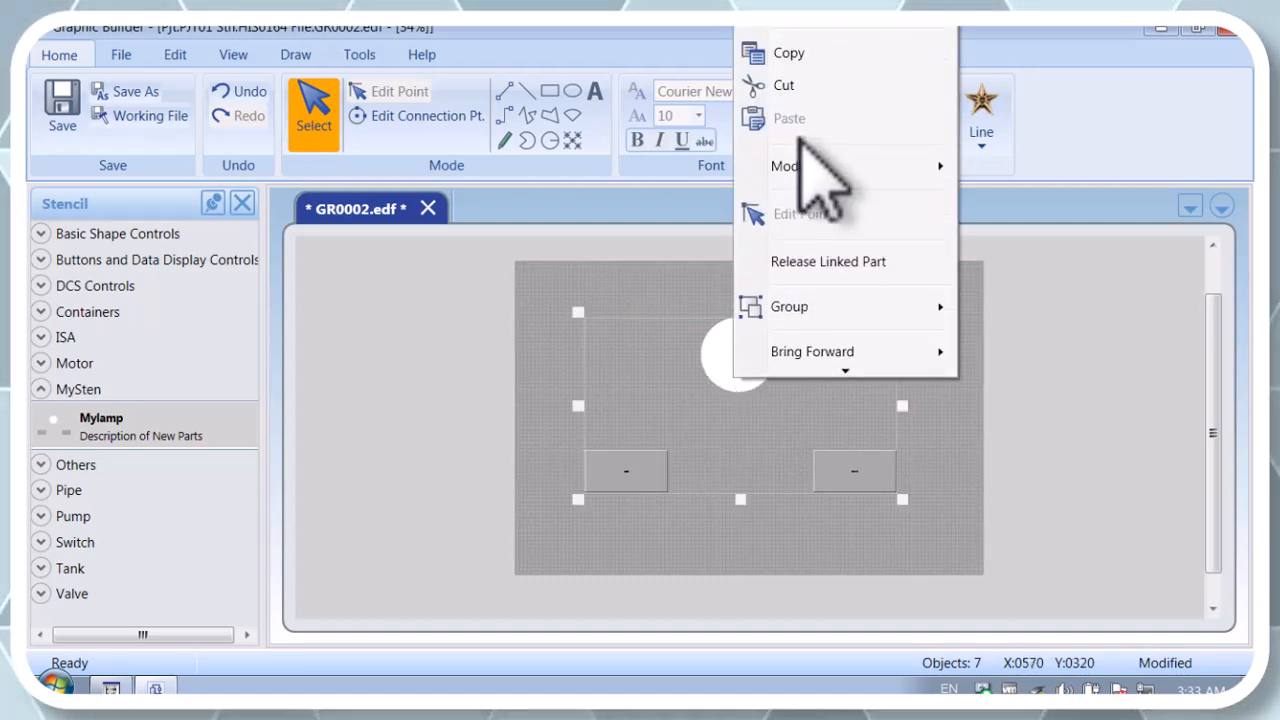
mouse_move(828, 20)
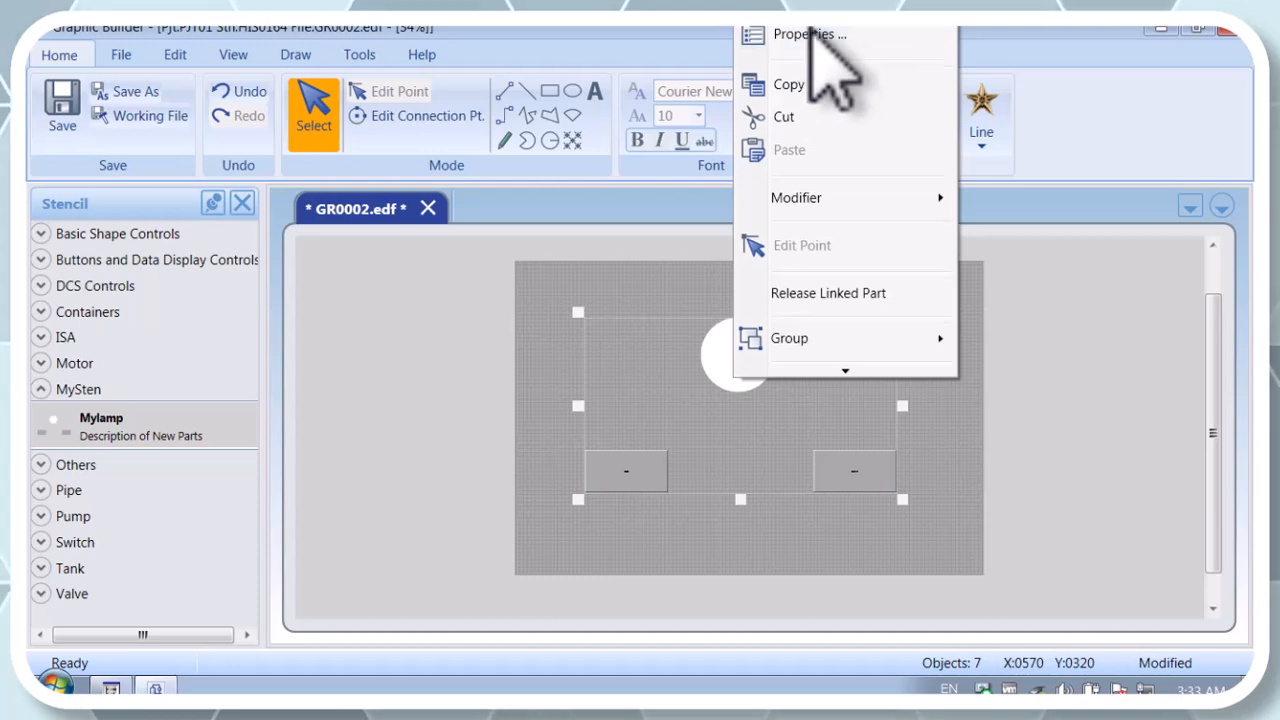
click(808, 36)
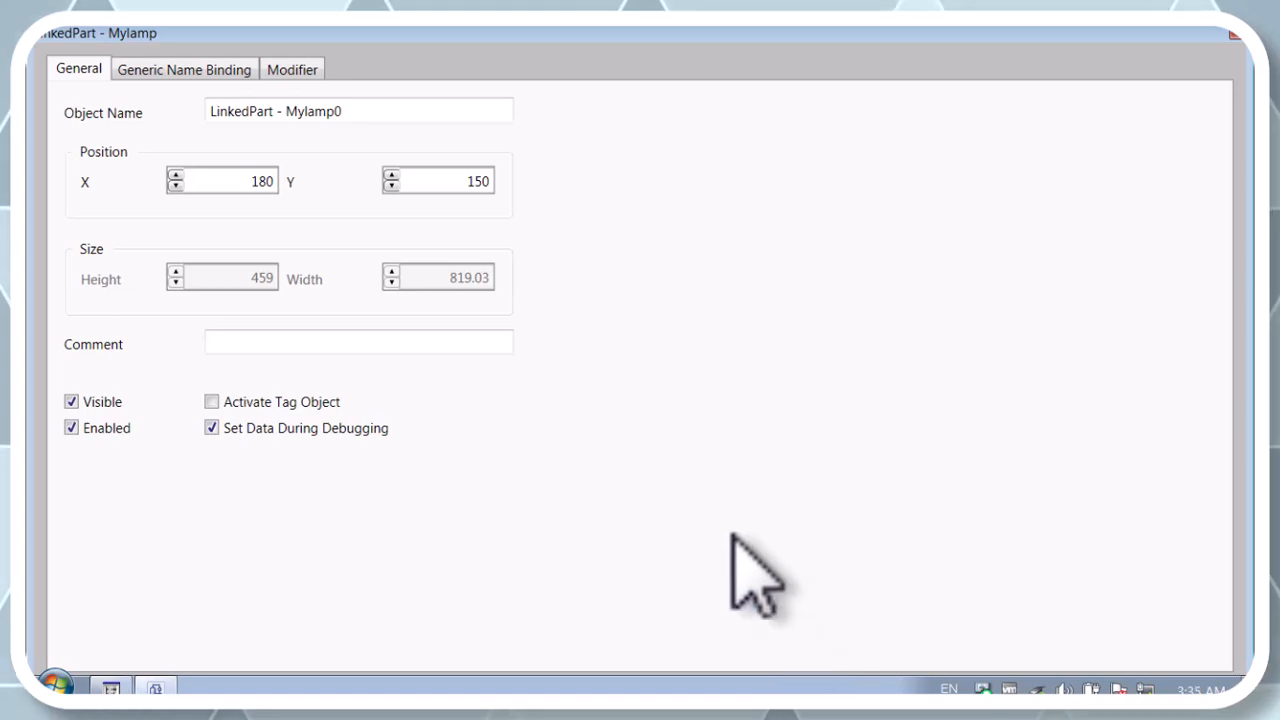
click(196, 72)
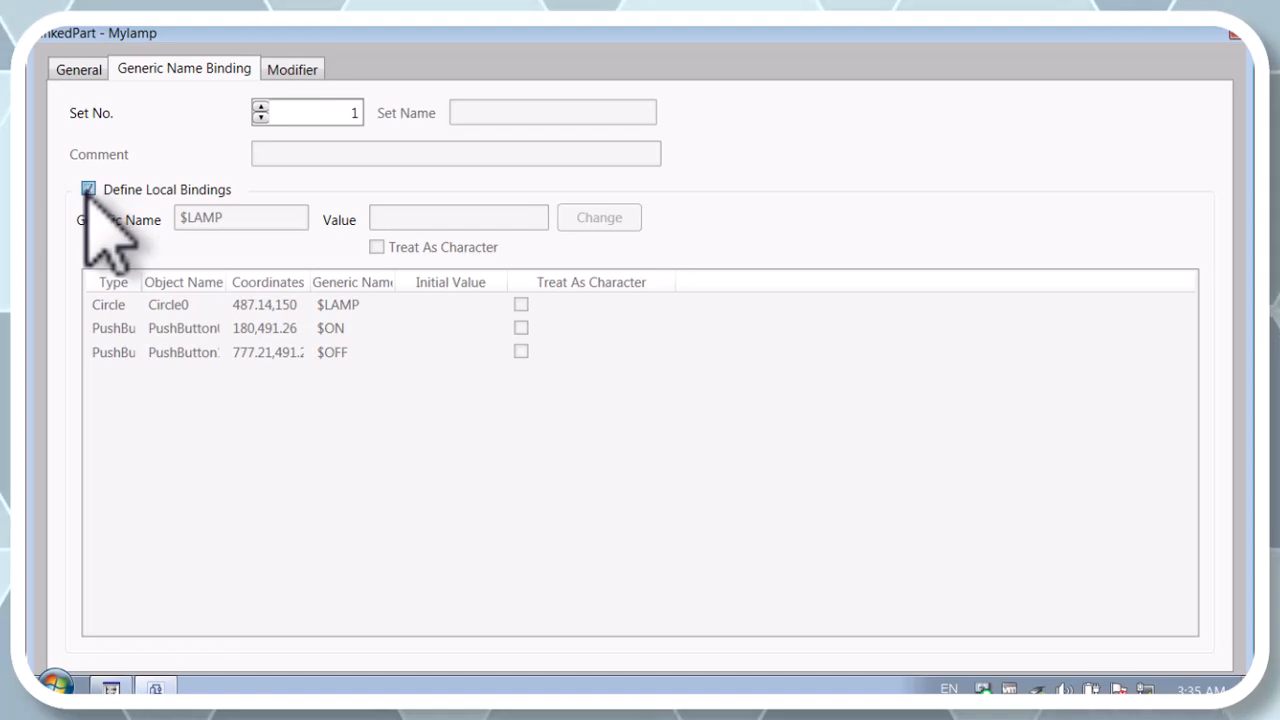
click(420, 216)
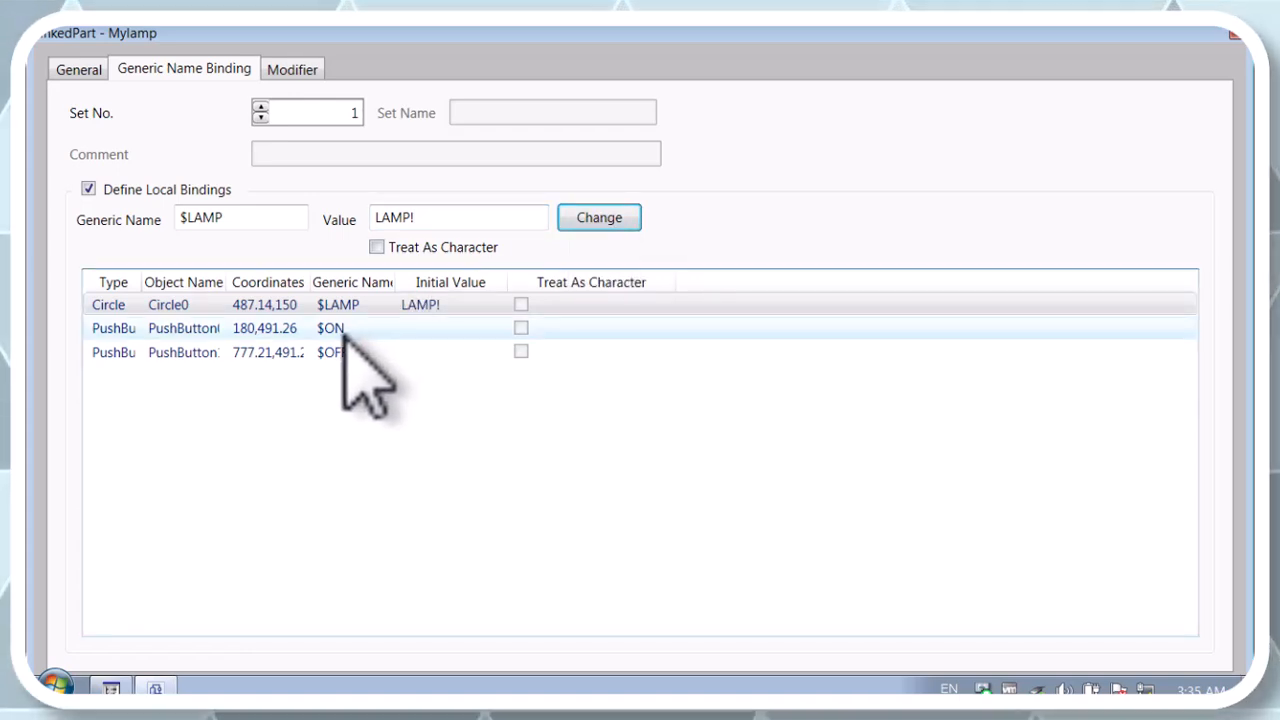
click(436, 222)
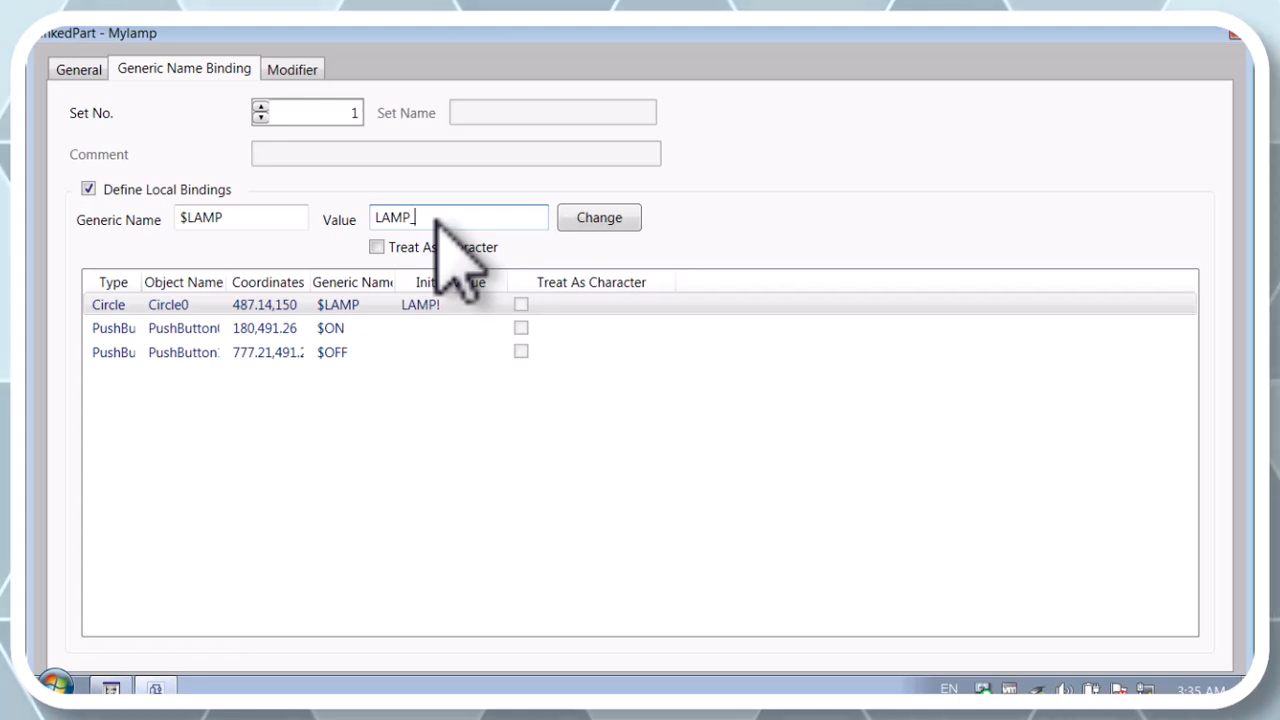
click(598, 220)
Step: Bind the Mylamp part's generic name $ON to ON_1 and $OFF to OFF_1
click(372, 332)
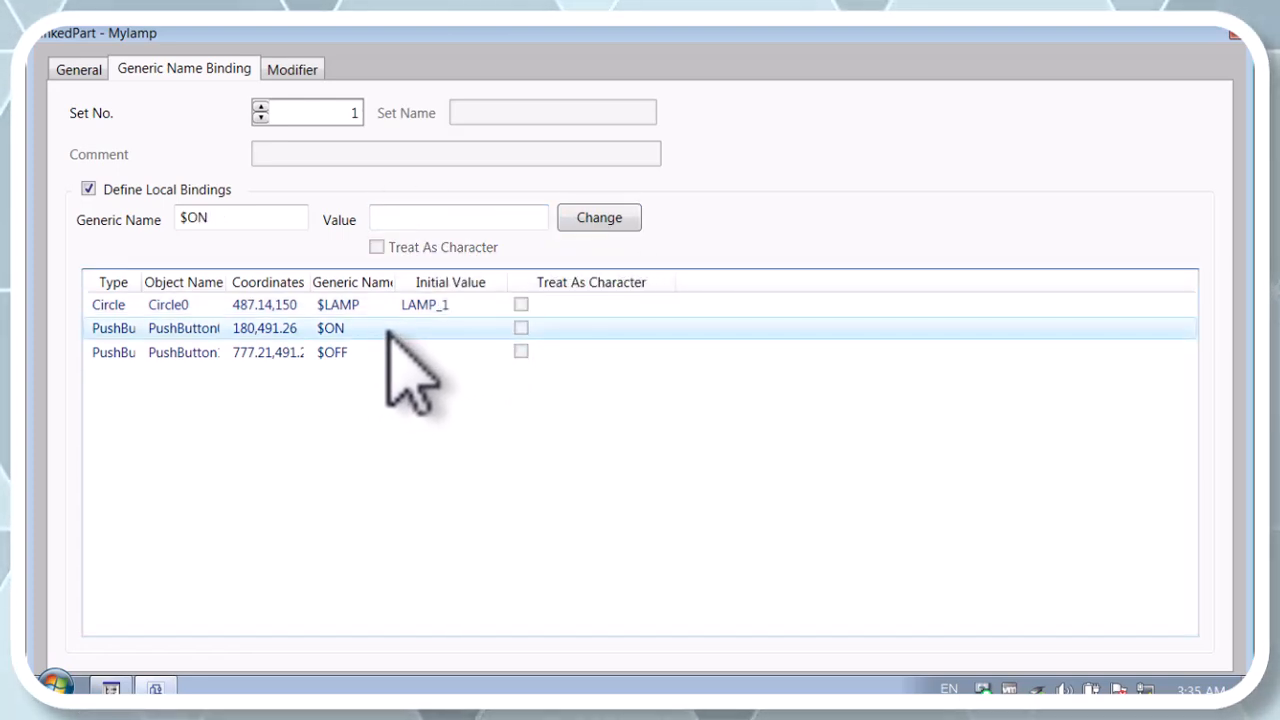
click(408, 216)
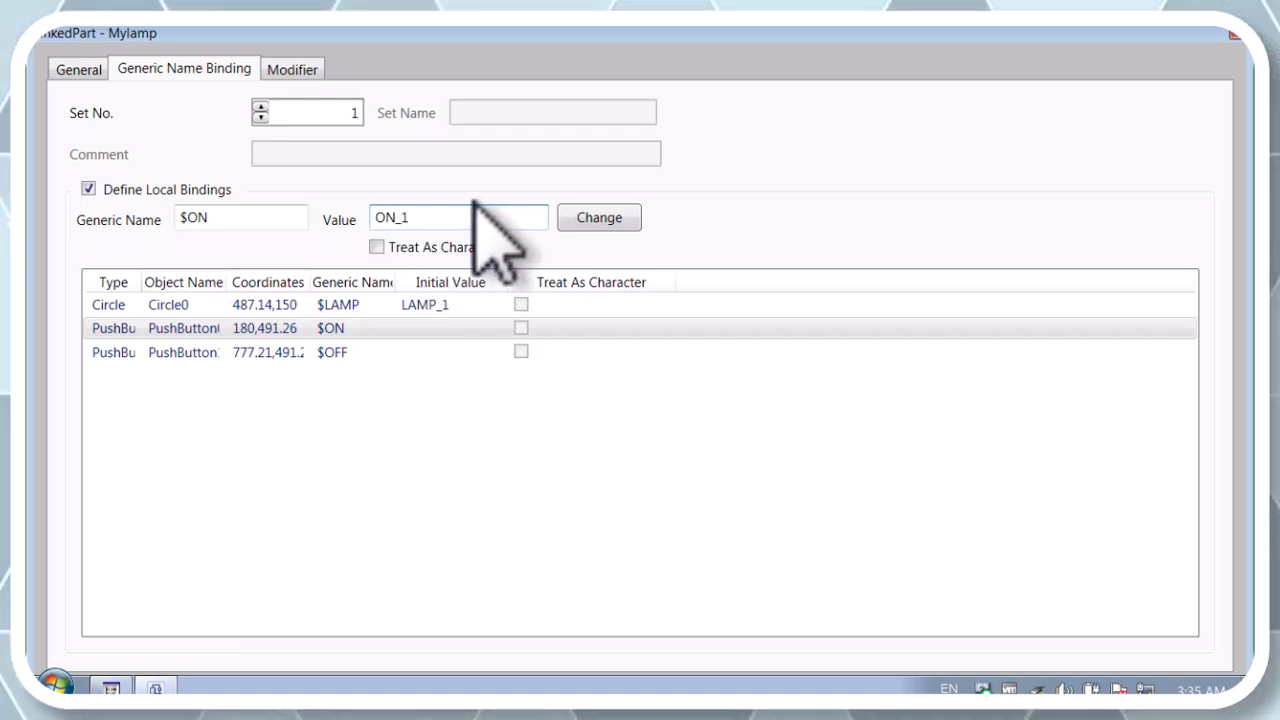
click(599, 220)
click(406, 356)
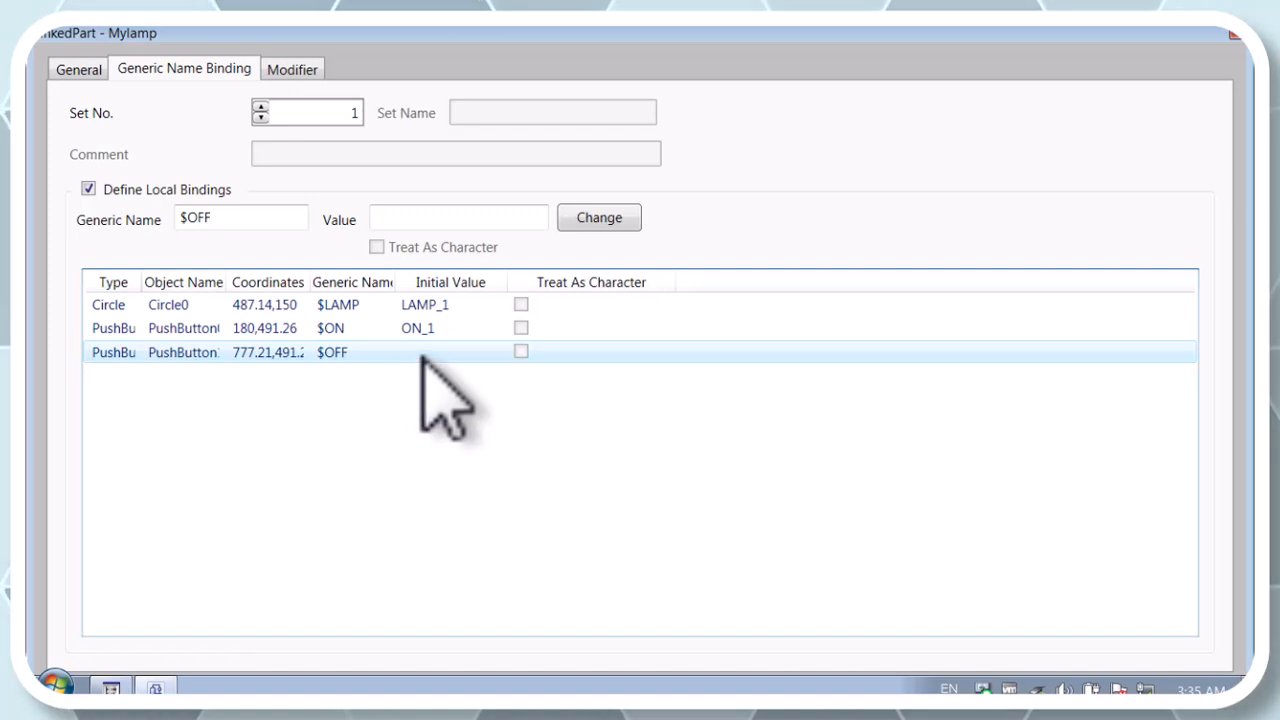
click(401, 219)
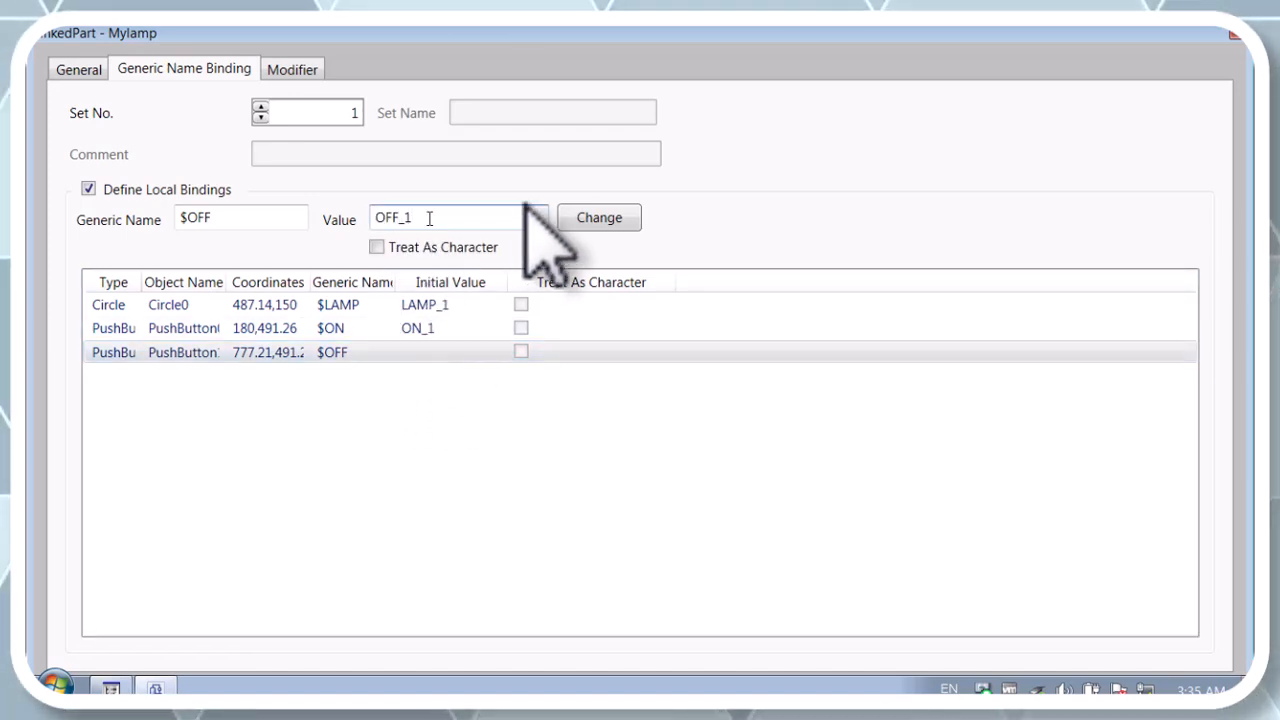
click(592, 225)
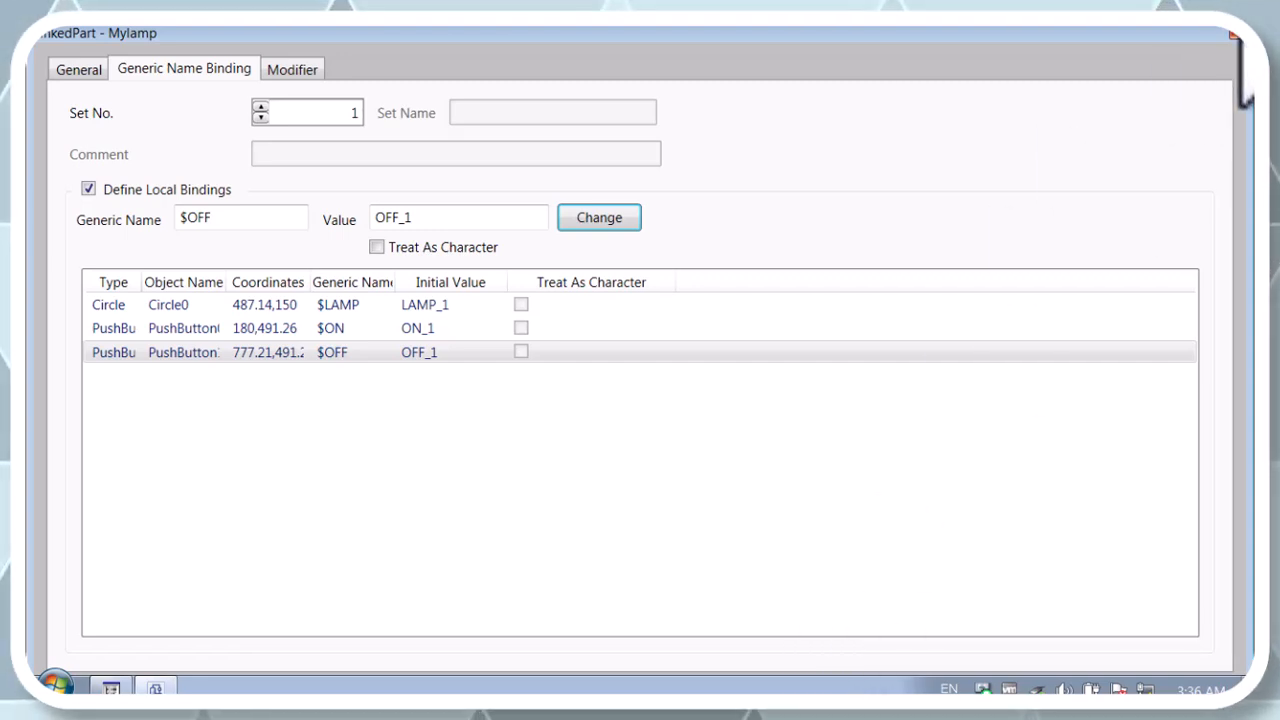
Step: Close the linked part's properties, then save and close graphic GR0002
click(1234, 34)
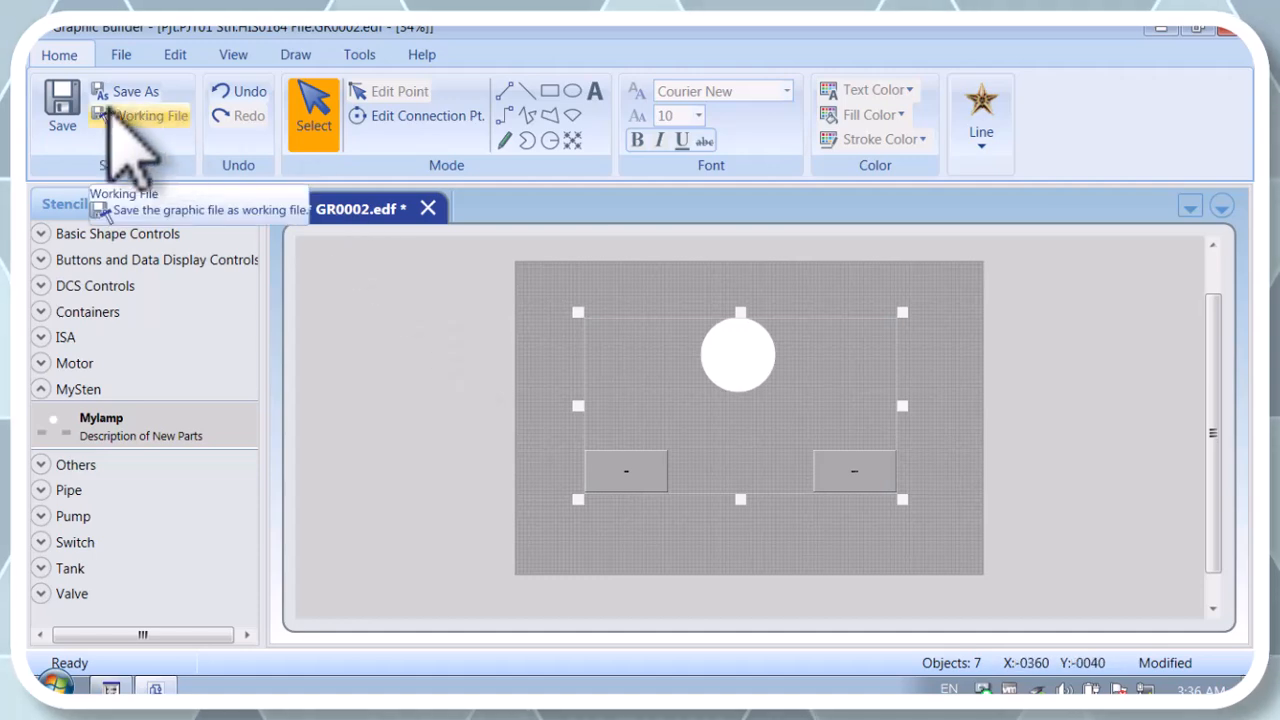
click(60, 104)
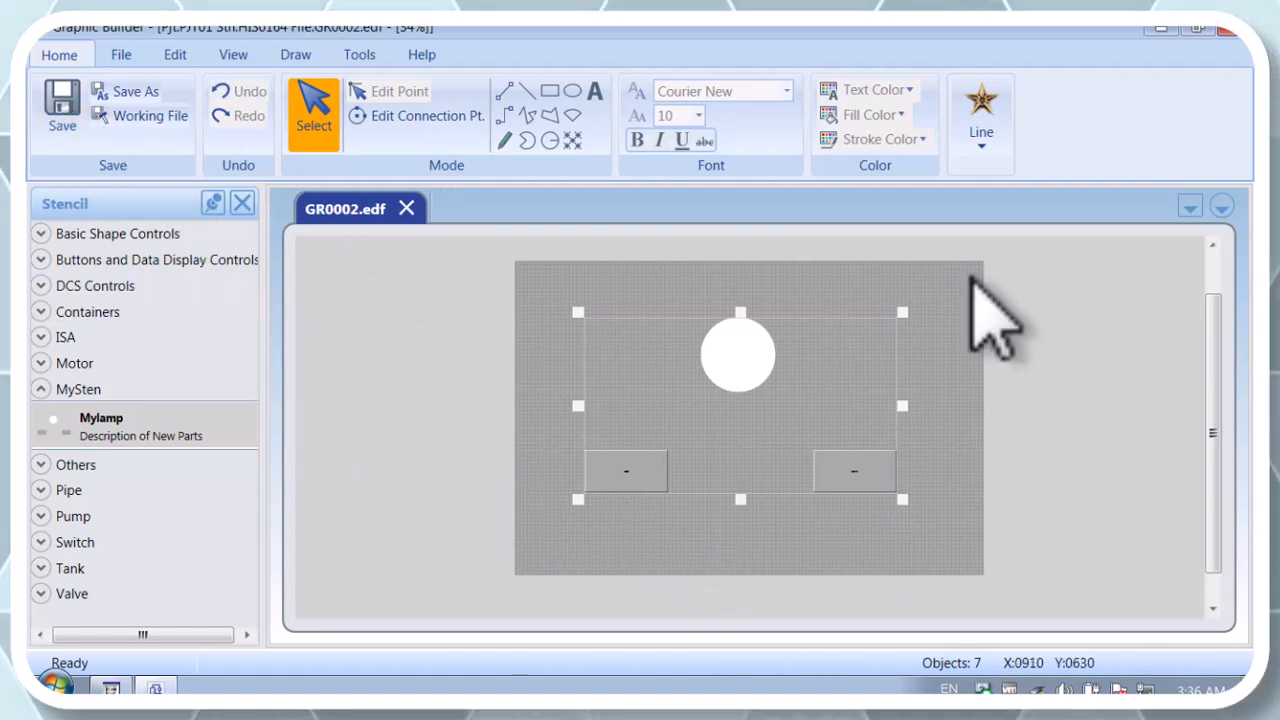
click(1228, 28)
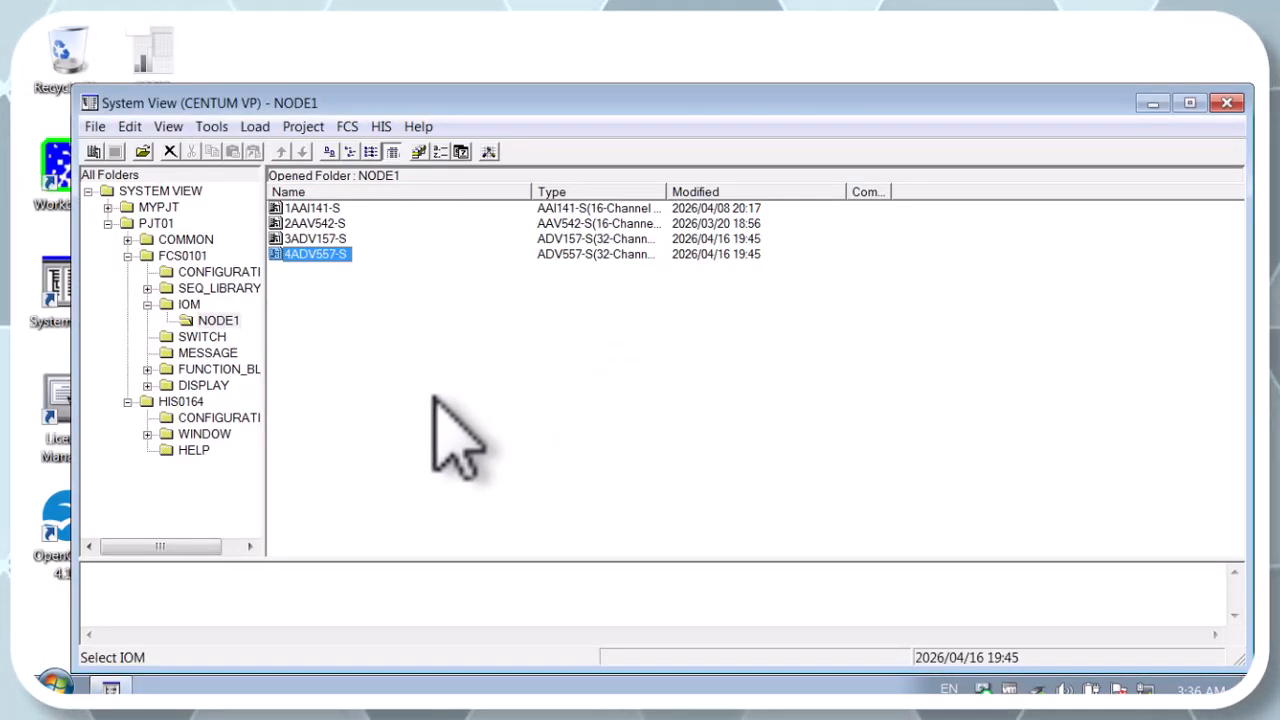
Step: Open control drawing DR0004 of FCS0101 and delete its entire ON_1, OFF_1, RS_1 and LAMP_1 circuit
click(225, 369)
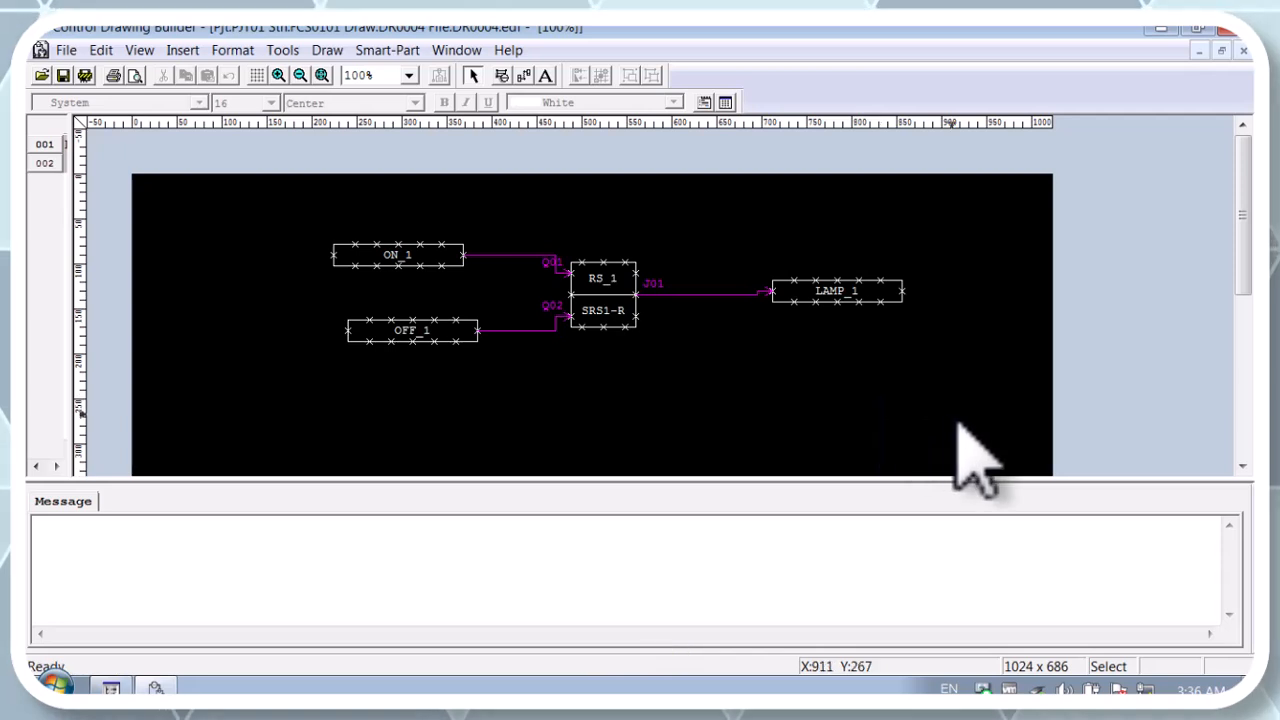
drag(960, 416, 285, 236)
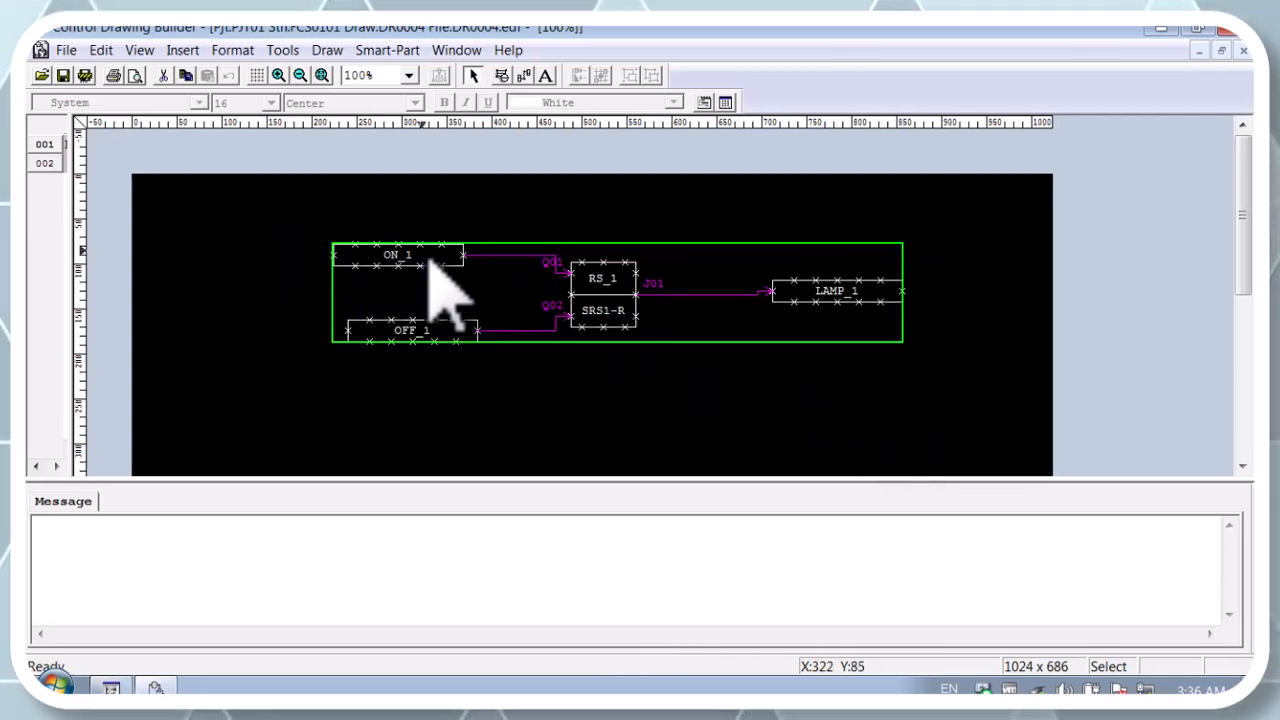
key(Delete)
Step: Delete the smart-part folder together with SmartProgramm from the Smart-Parts hierarchy, and save the emptied drawing DR0004
click(388, 50)
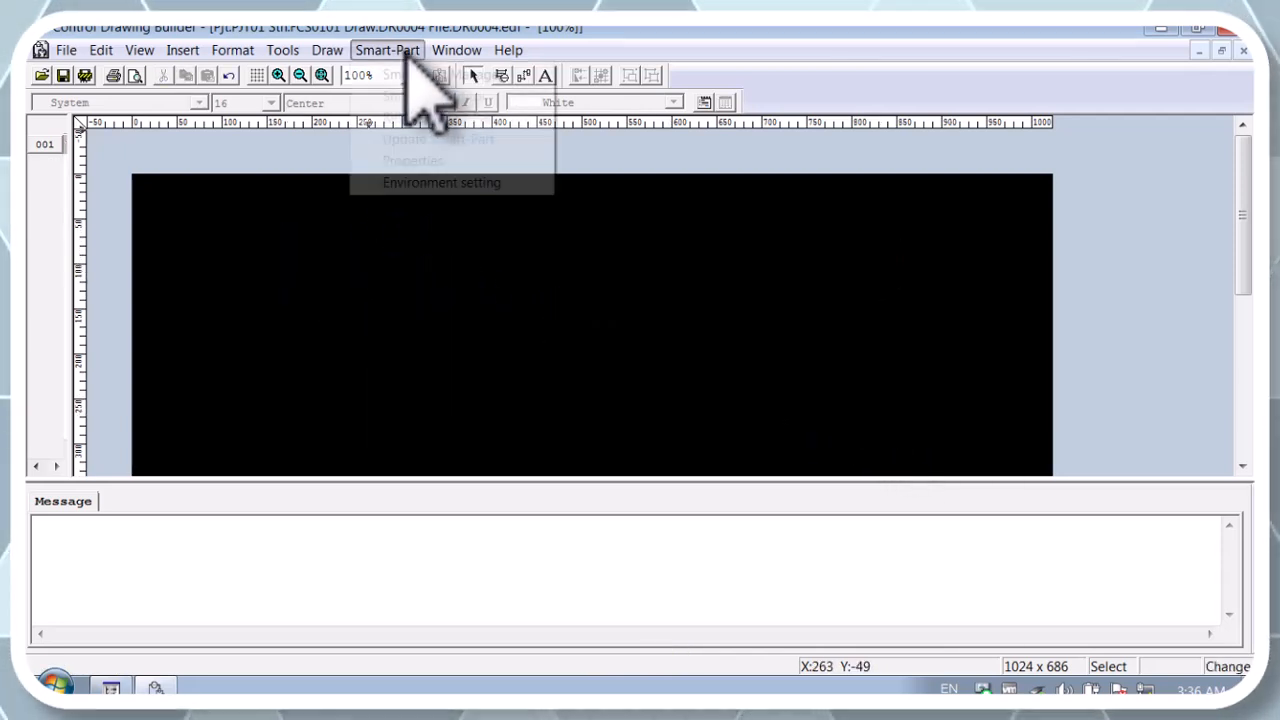
click(413, 75)
click(95, 246)
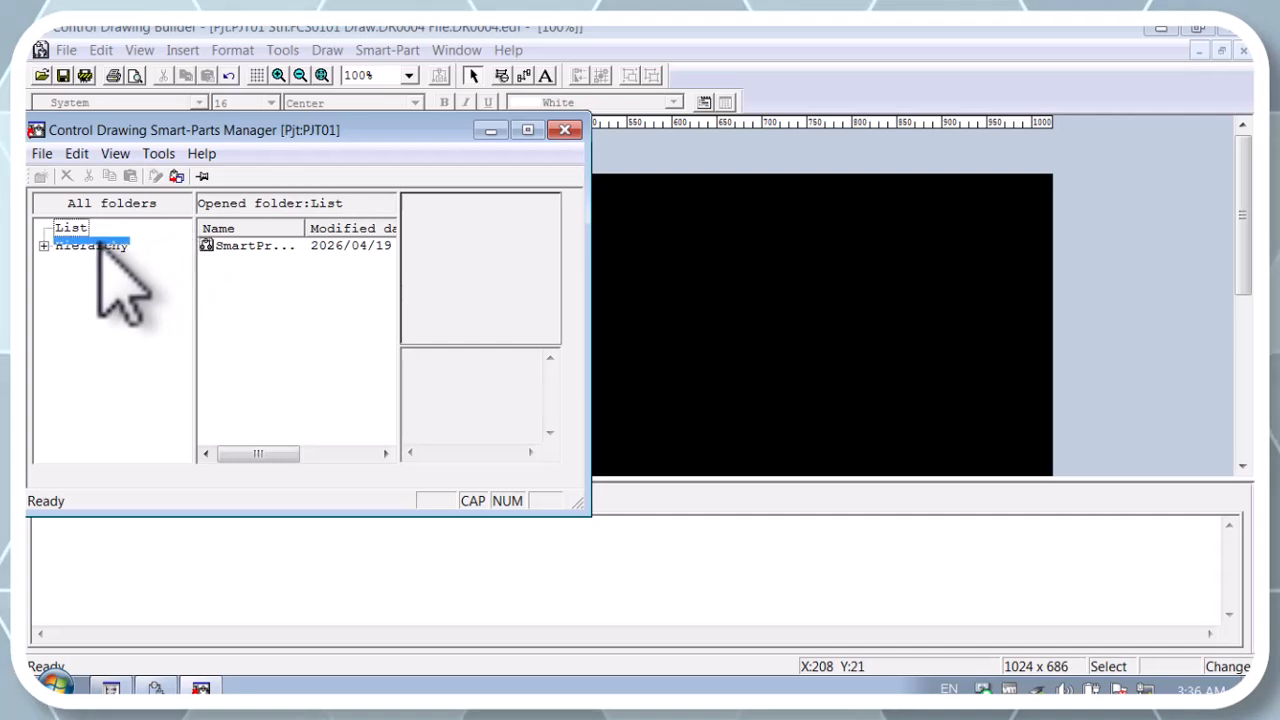
click(44, 246)
double_click(105, 264)
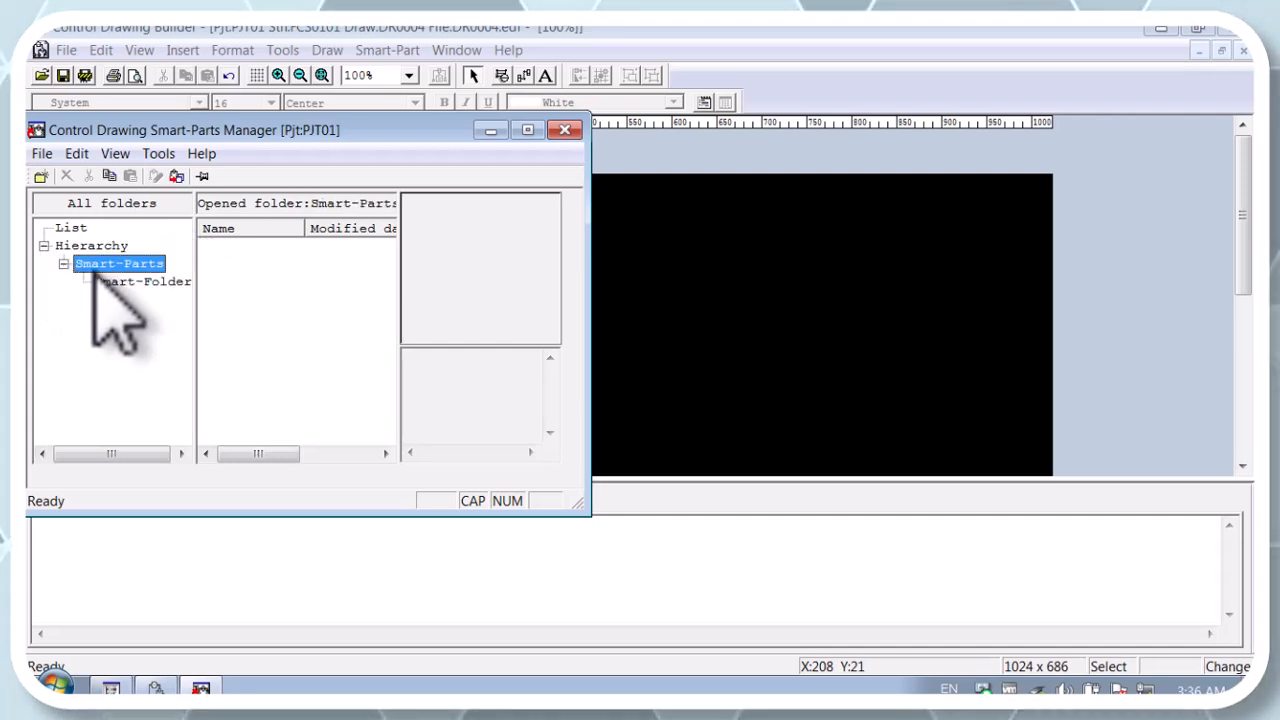
click(135, 281)
click(67, 175)
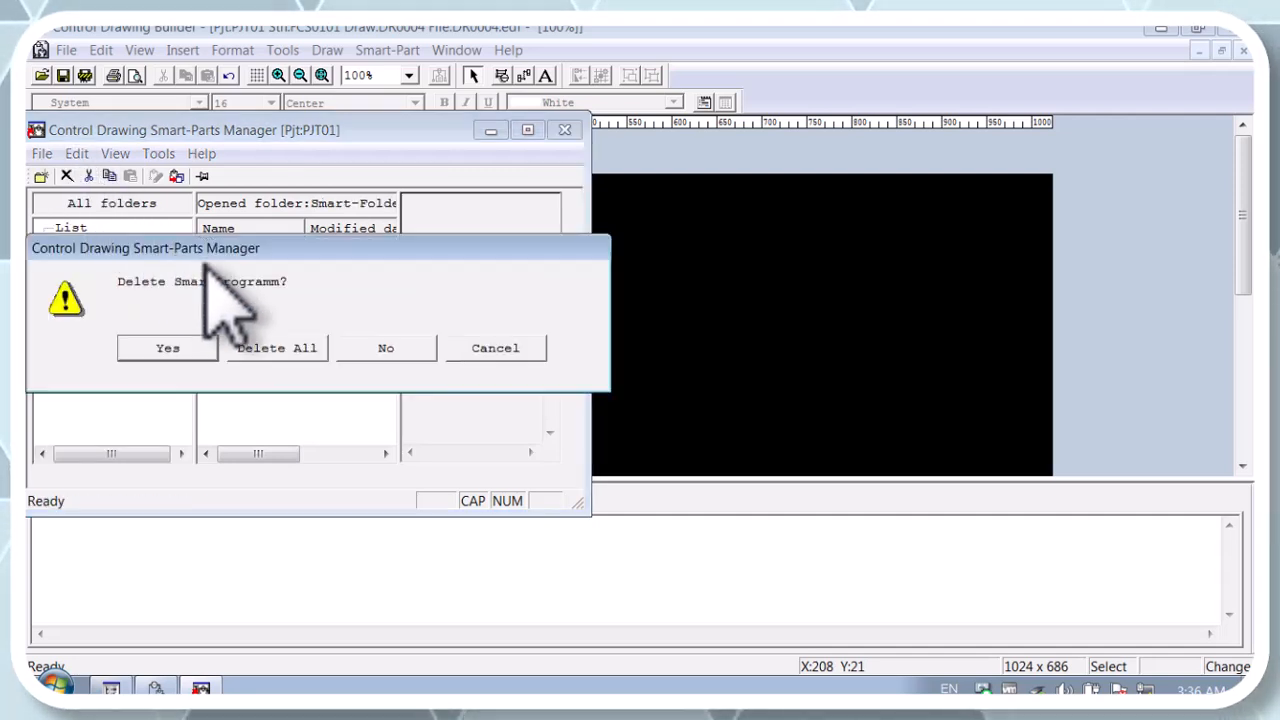
click(242, 352)
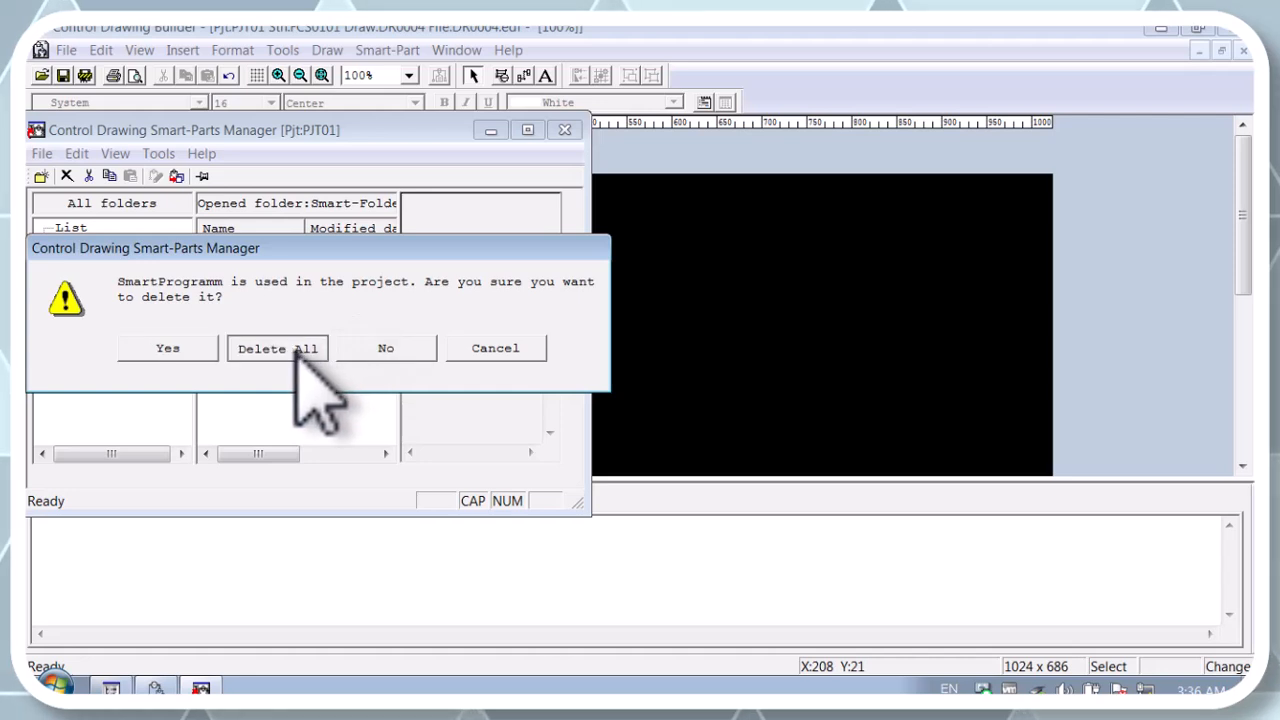
click(294, 350)
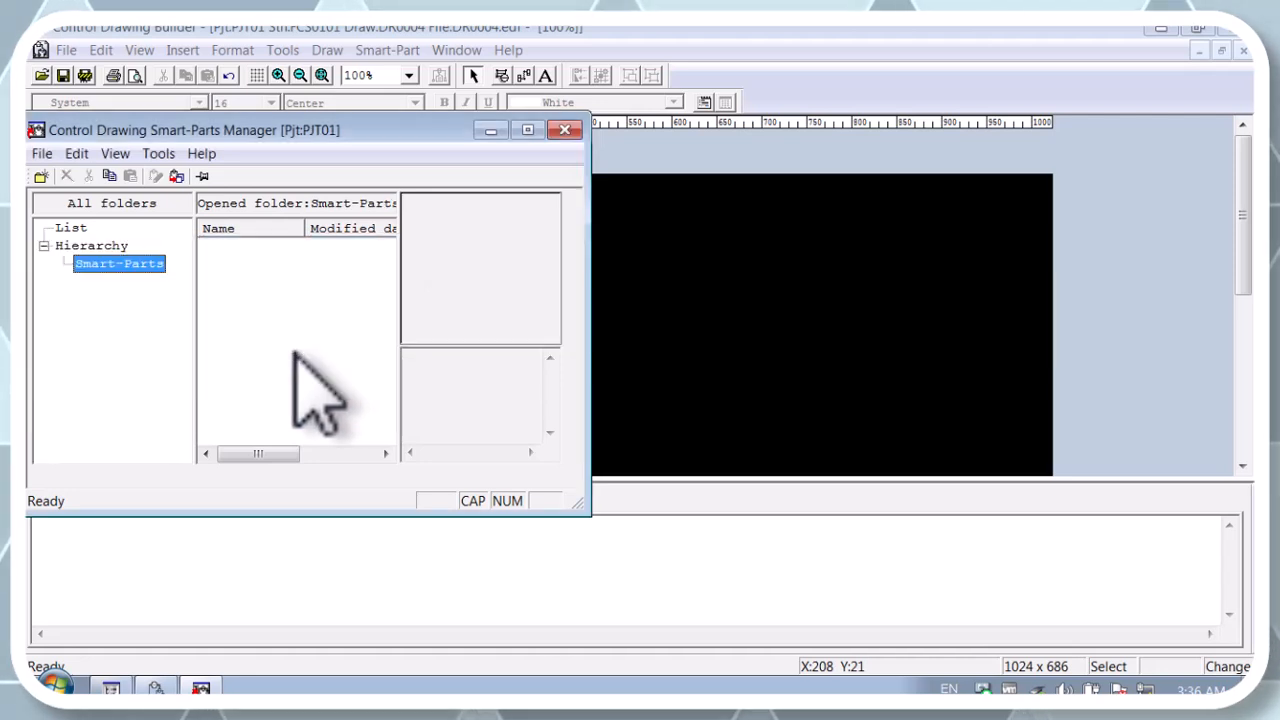
click(565, 130)
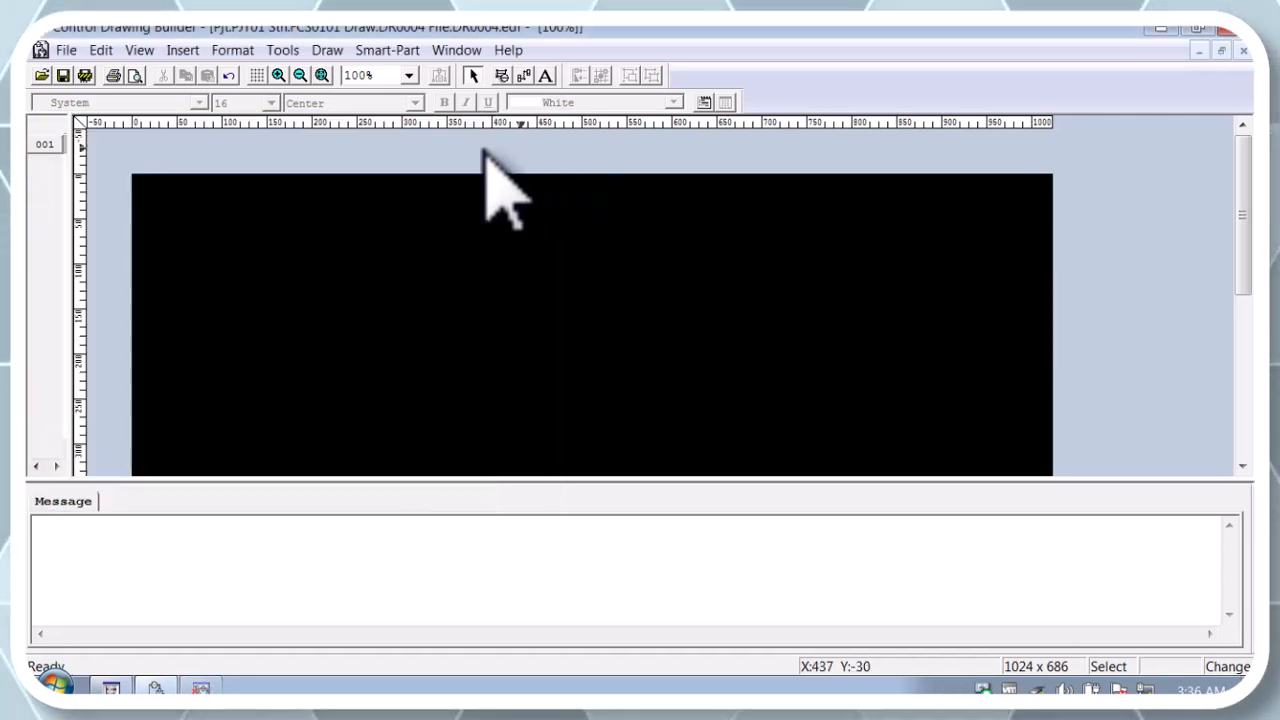
click(62, 75)
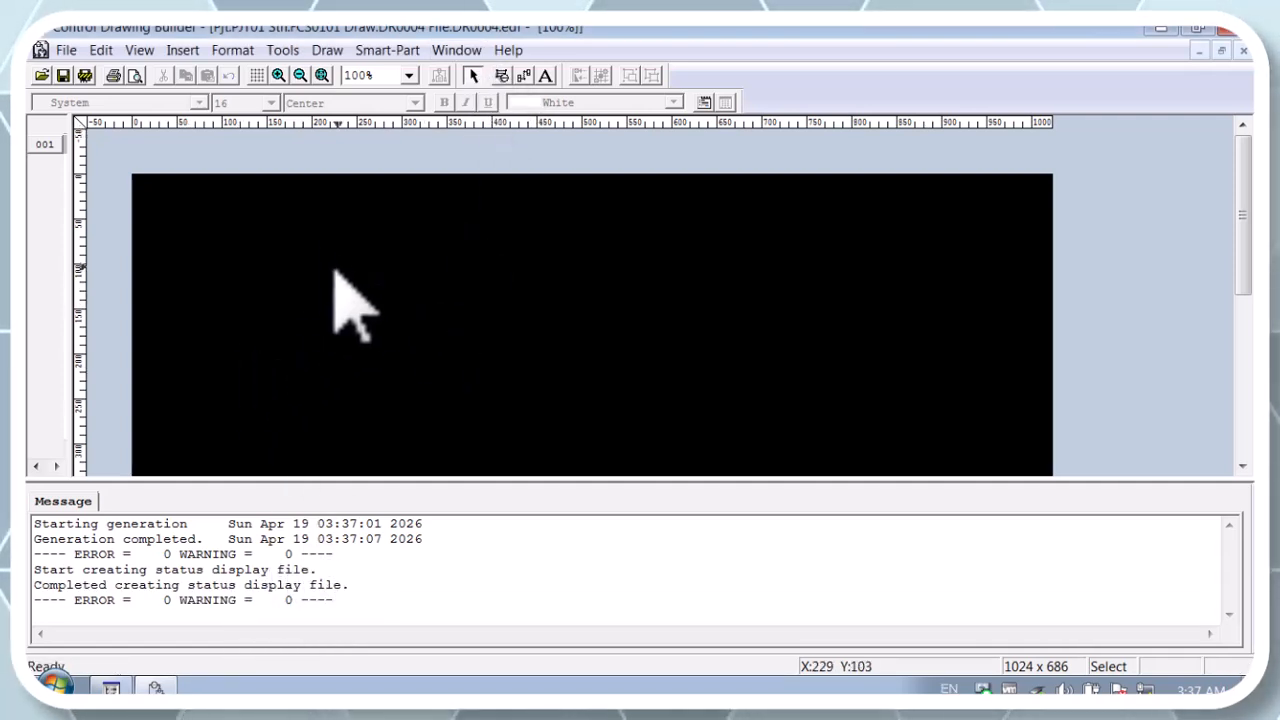
Step: Insert a PIO link block named ON in the upper-left area of drawing DR0004
right_click(324, 243)
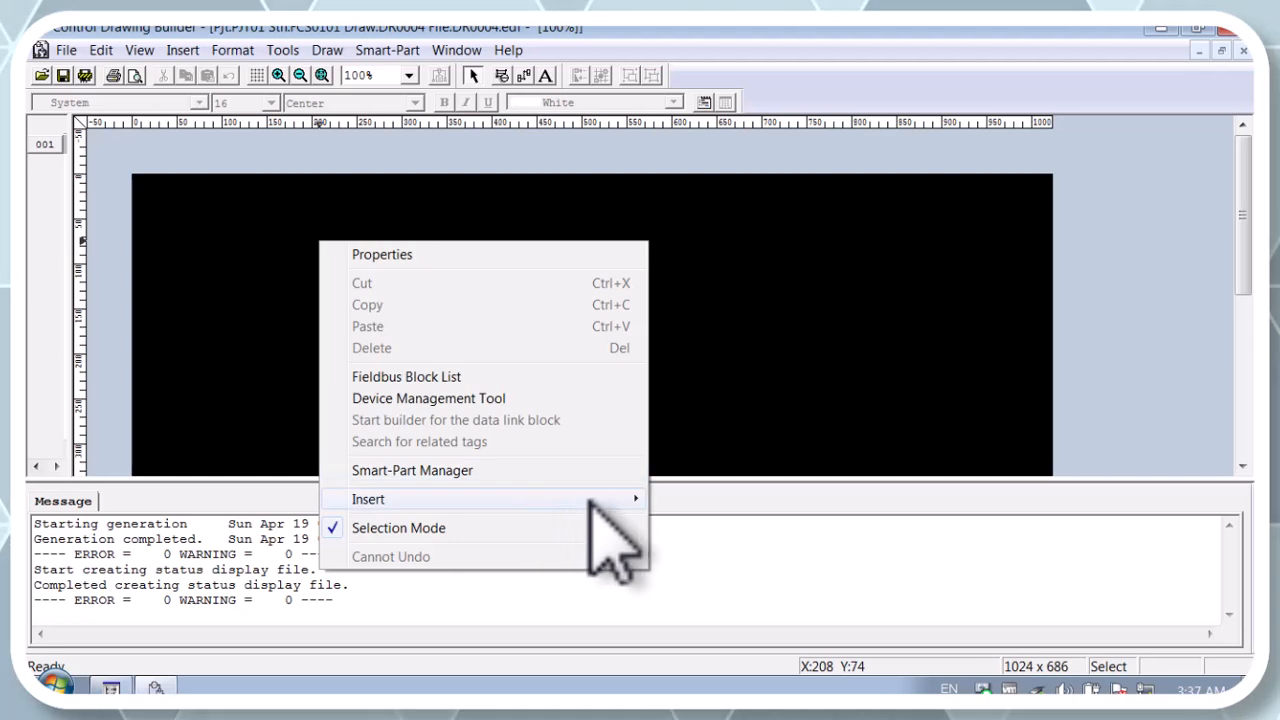
mouse_move(600, 499)
click(690, 500)
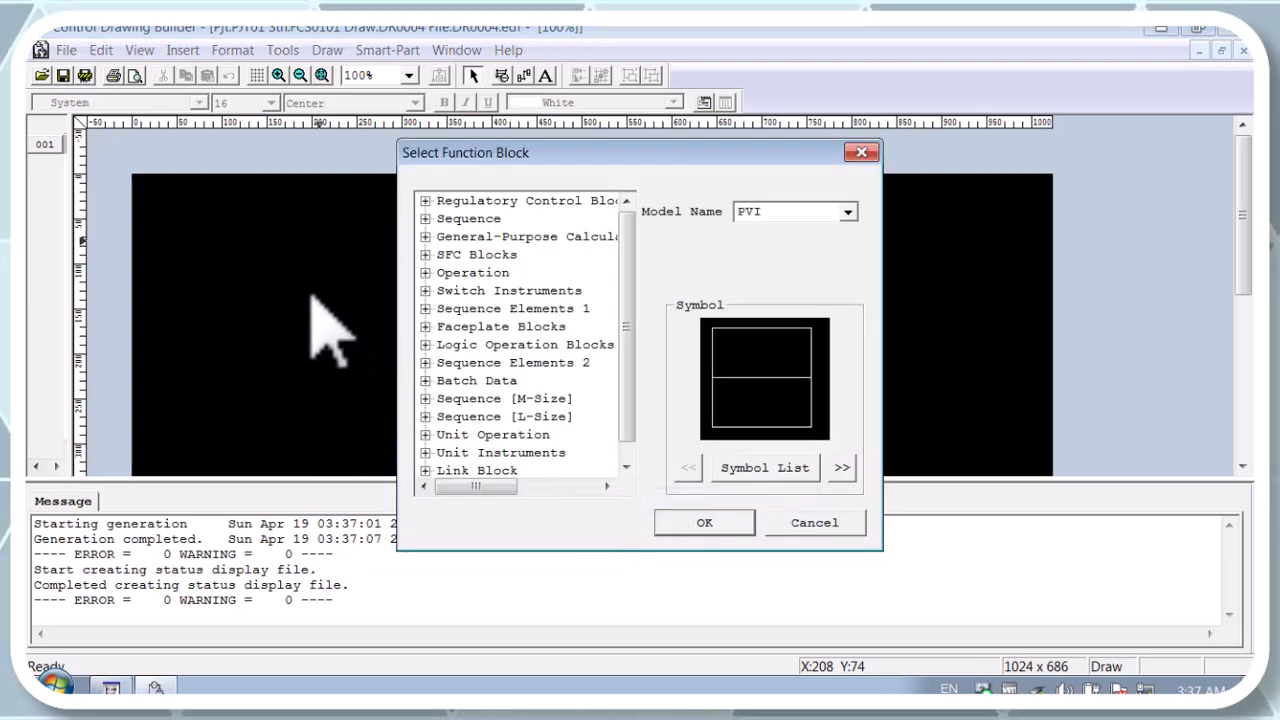
scroll(560, 390, down, 1)
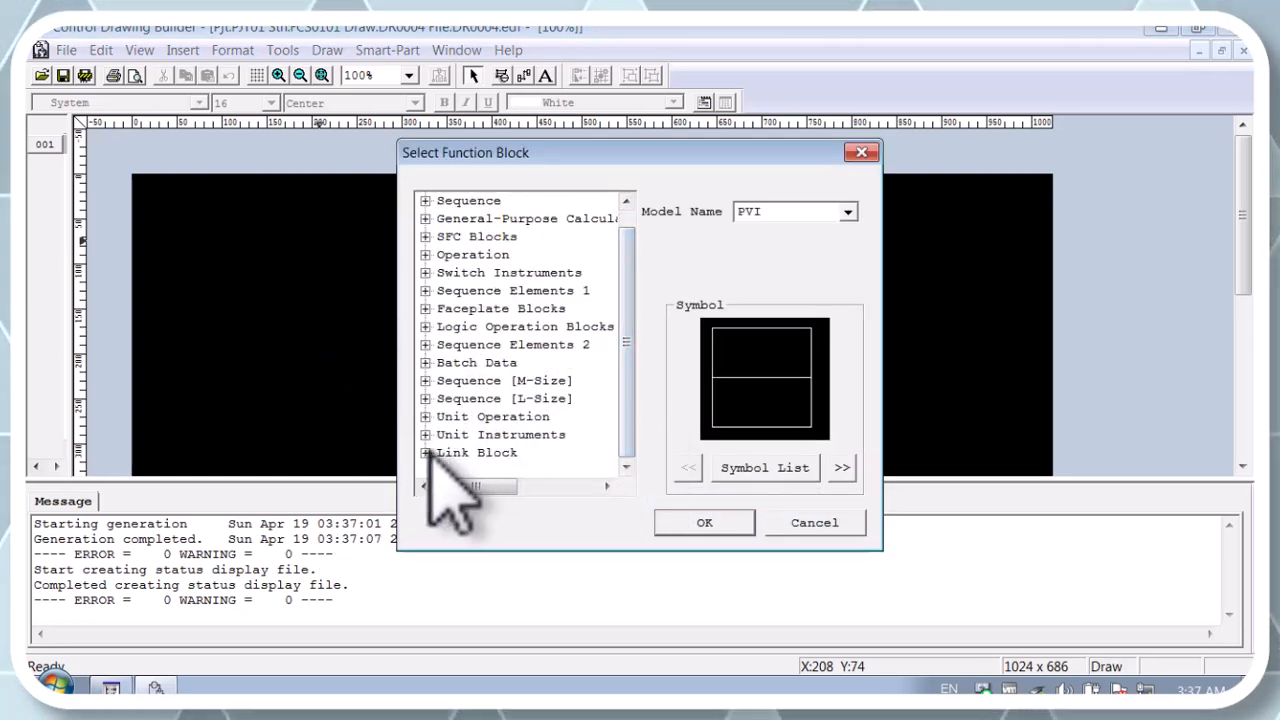
click(425, 452)
click(468, 416)
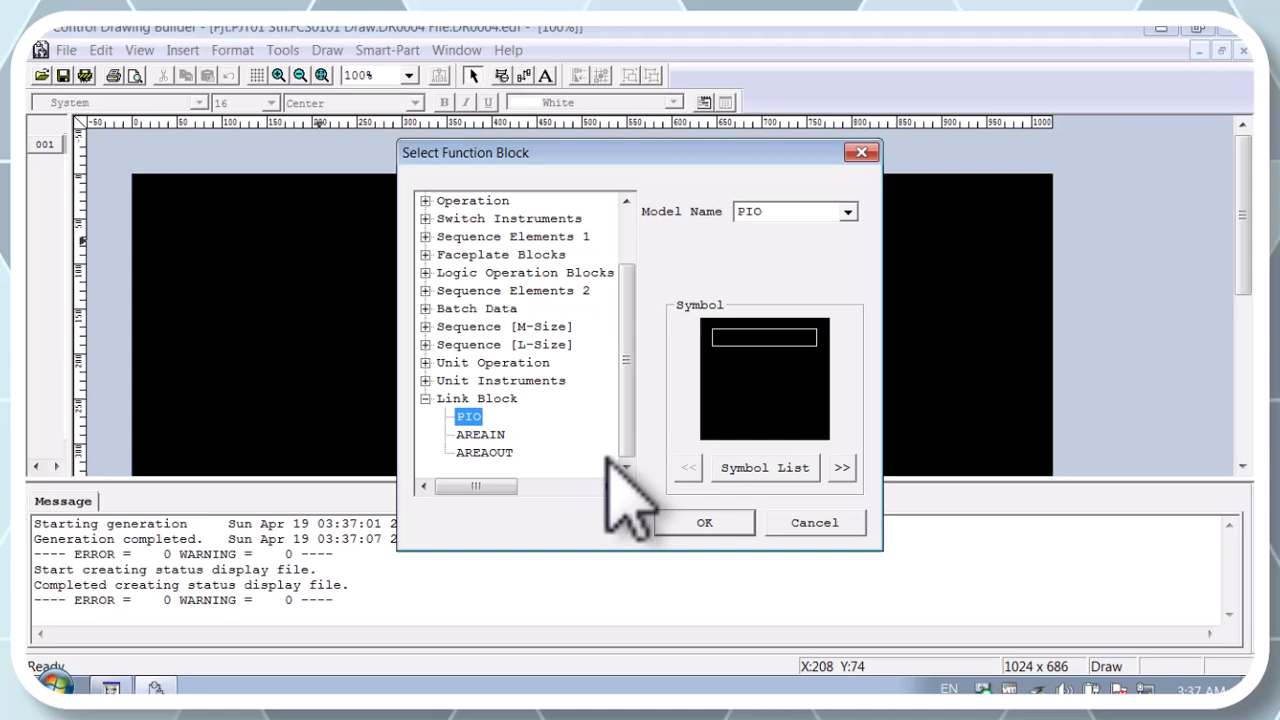
click(705, 522)
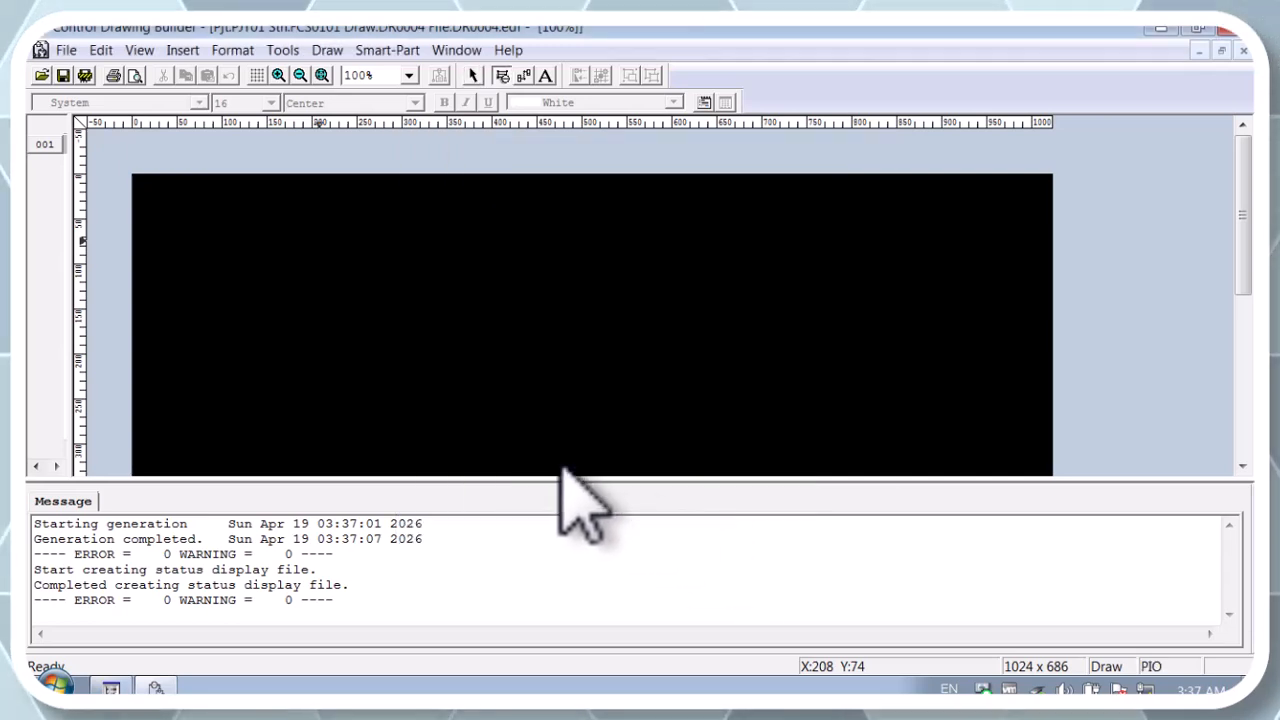
click(290, 284)
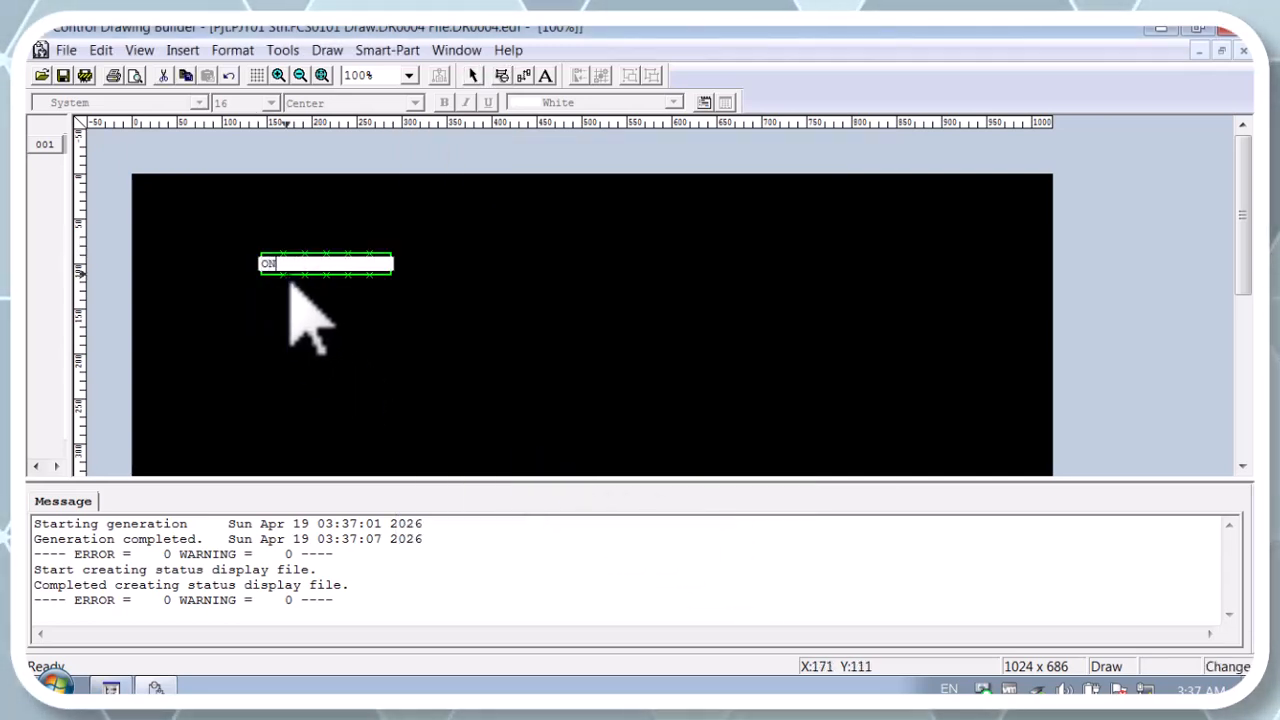
Step: Add a PIO block named OFF below the ON block and another named LAMP to the right of both
click(279, 325)
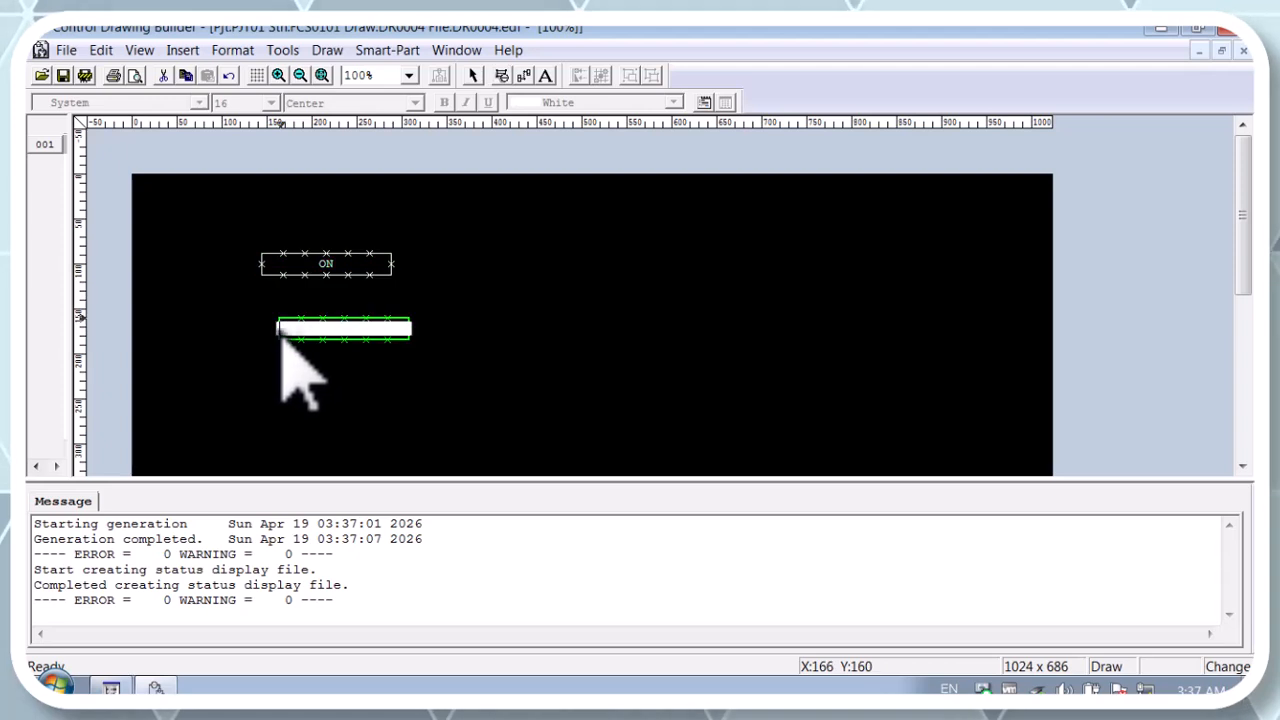
text(OFF)
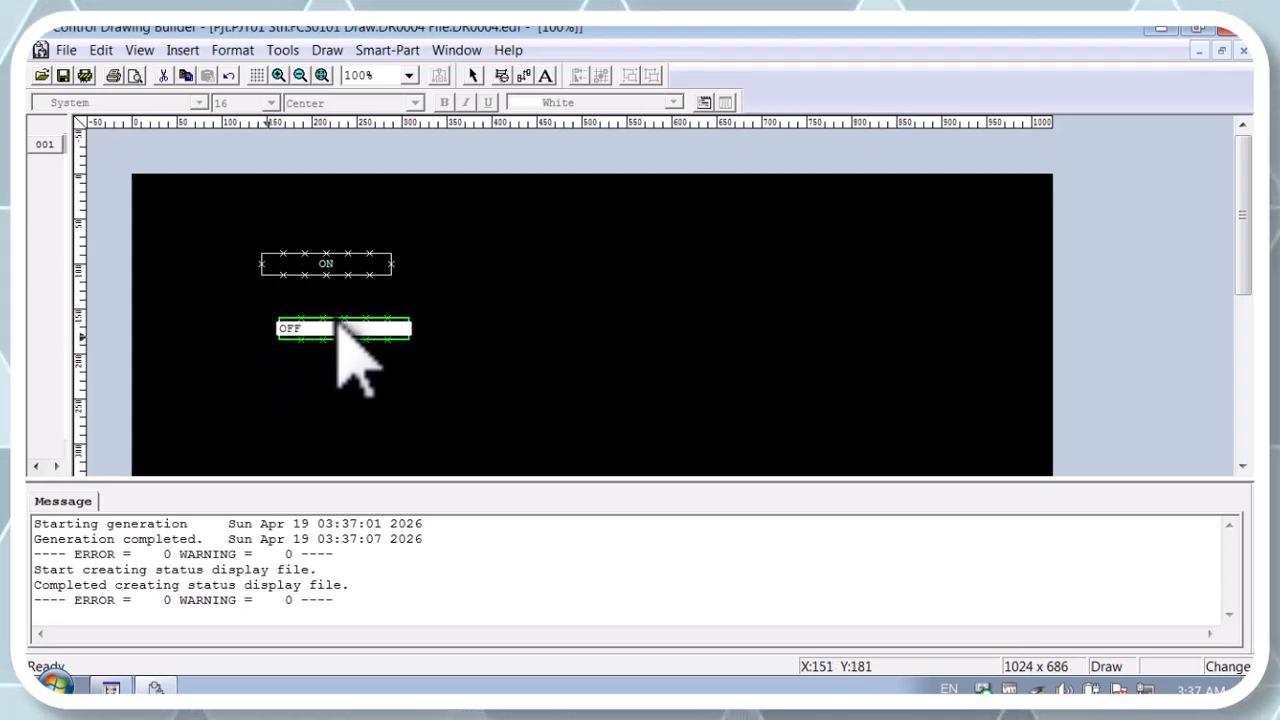
click(672, 287)
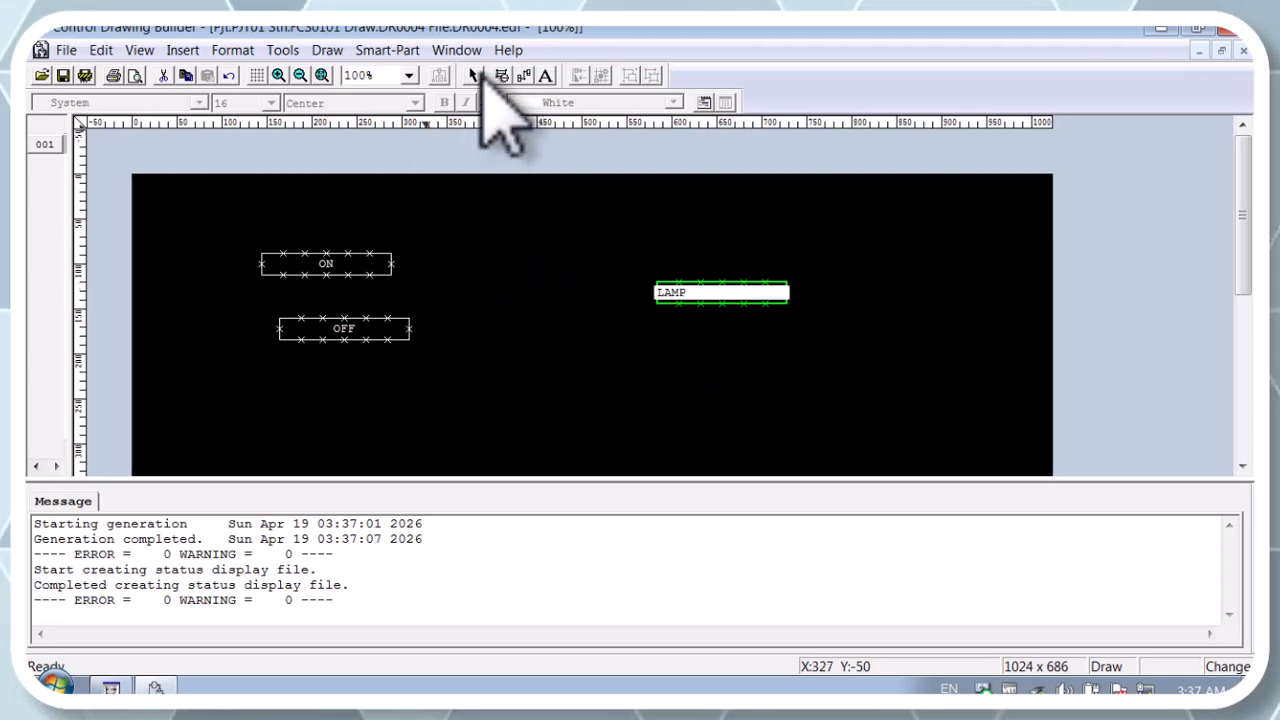
Step: Insert an SRS1-R function block named RS between the ON/OFF blocks and the LAMP block
right_click(502, 259)
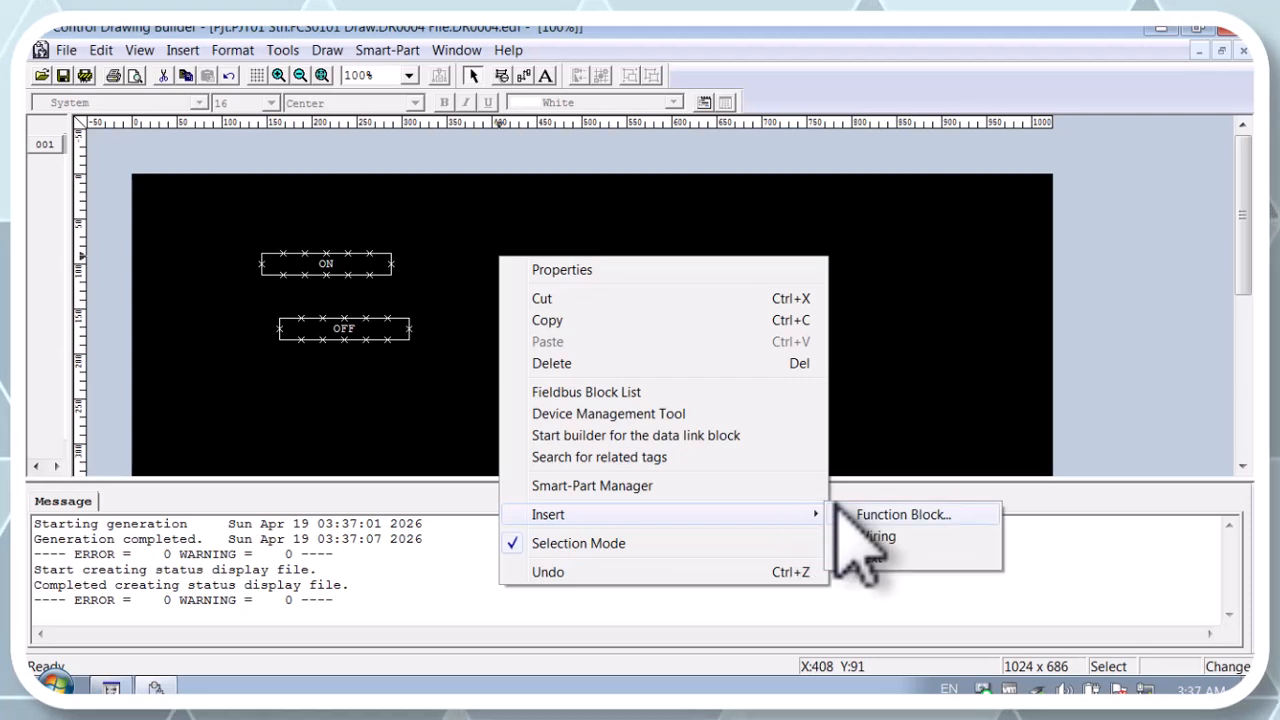
click(870, 516)
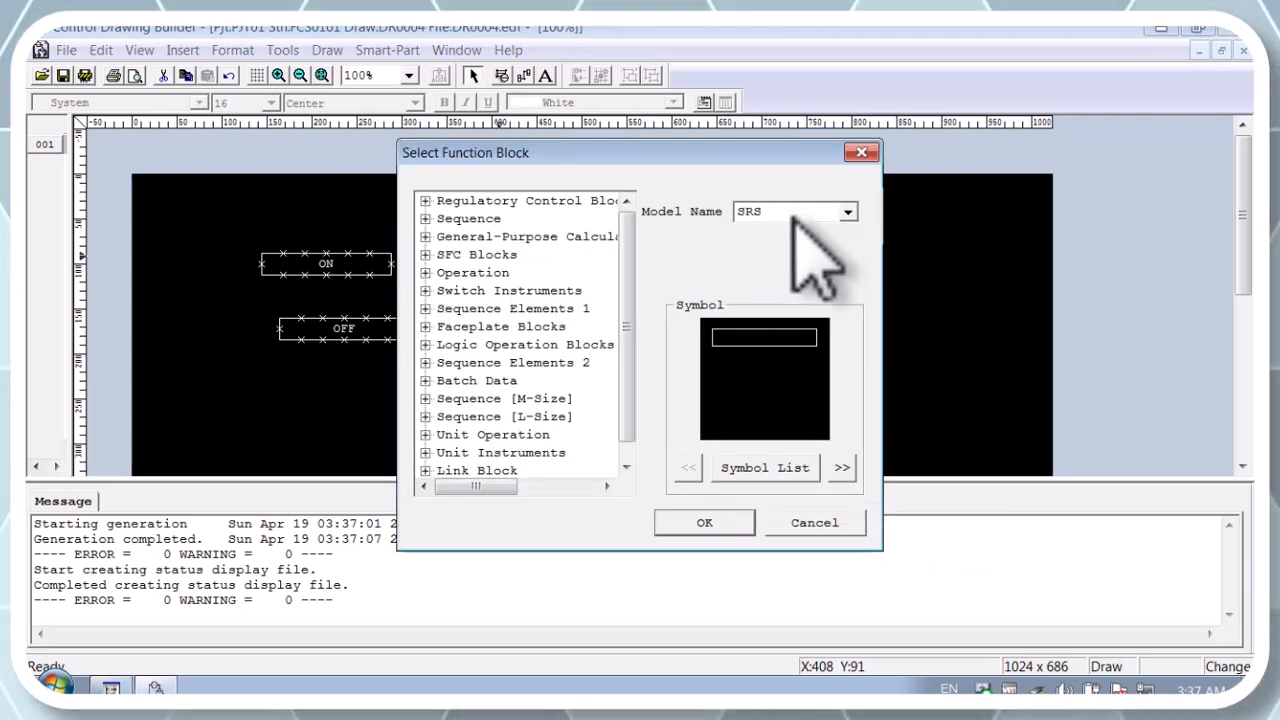
key(Return)
key(Return)
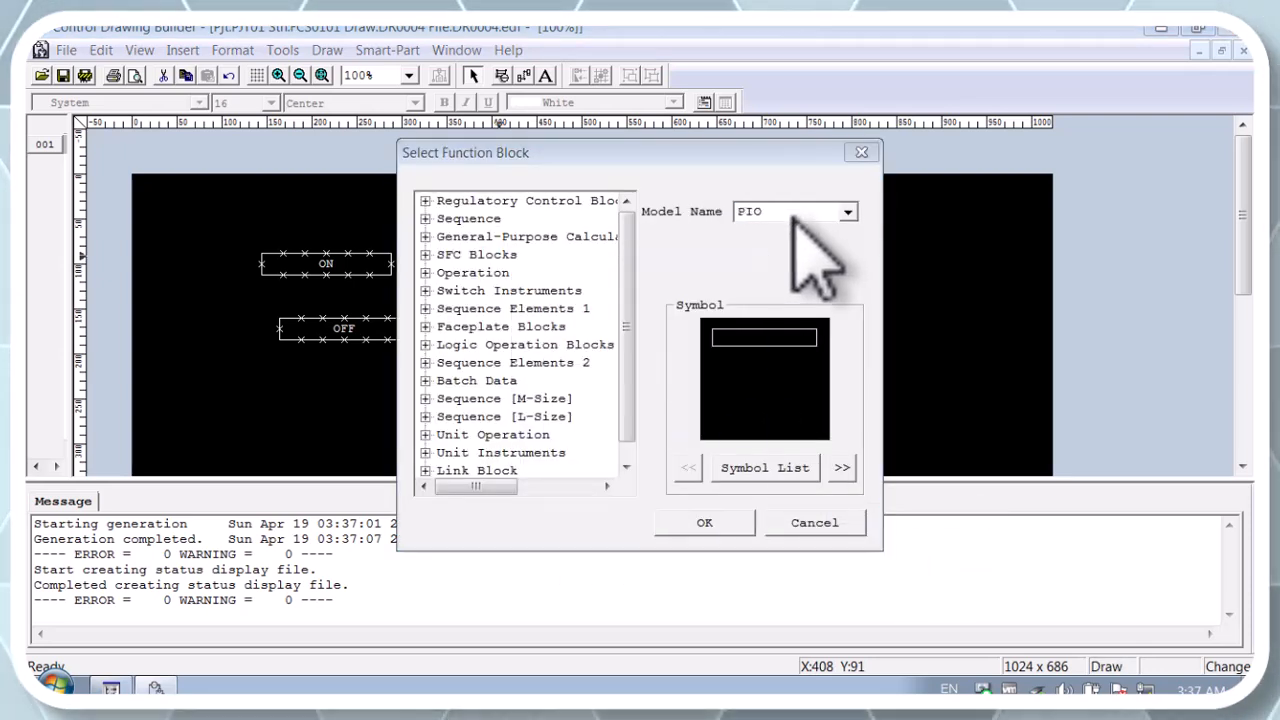
click(846, 212)
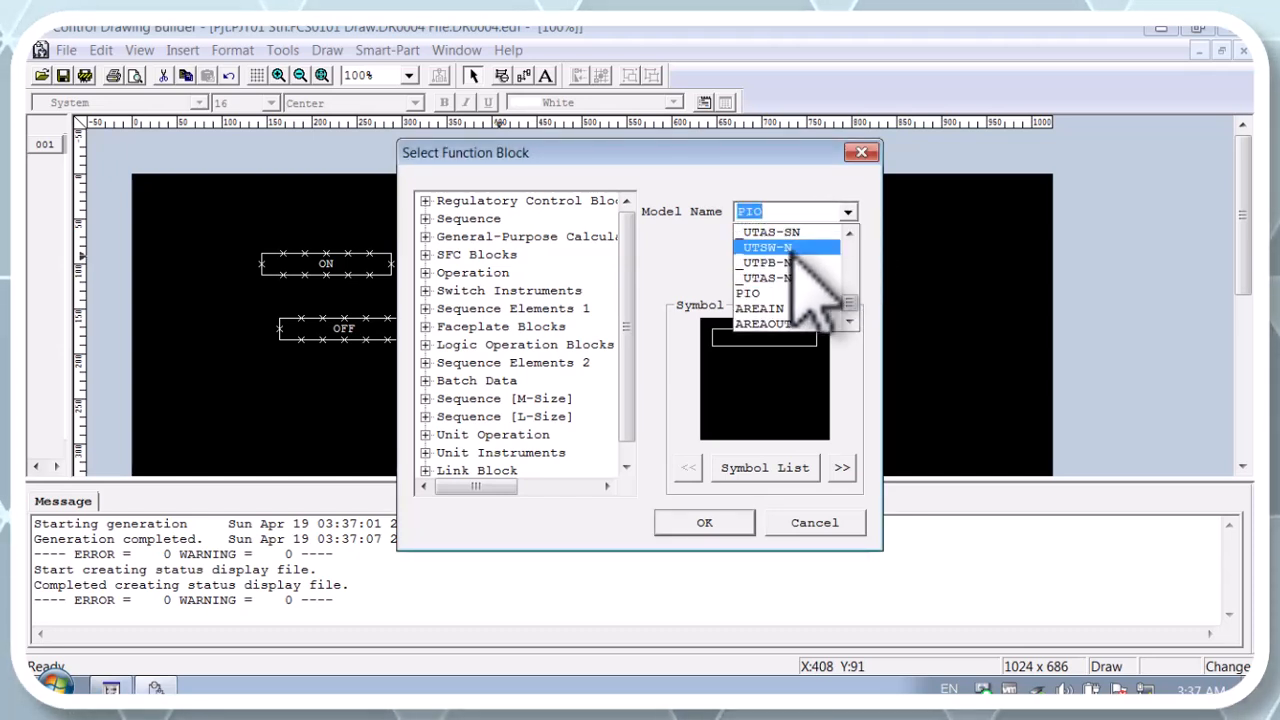
text(SR)
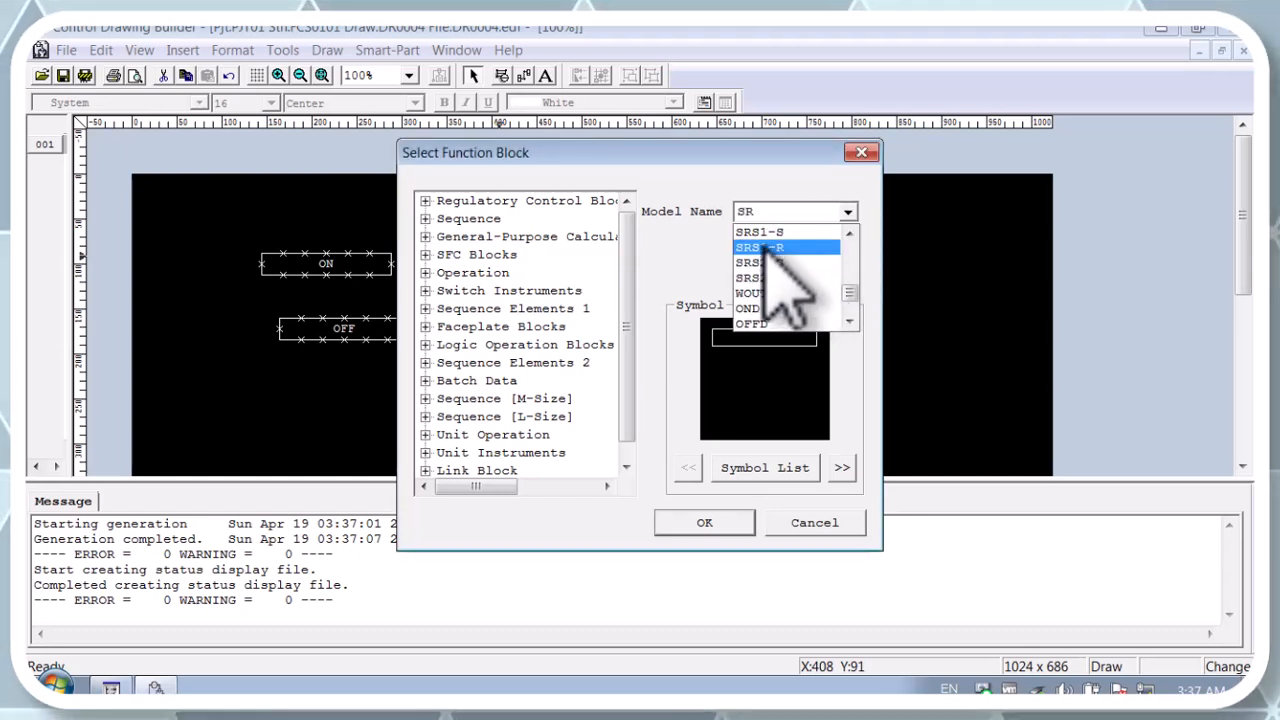
click(775, 247)
click(722, 520)
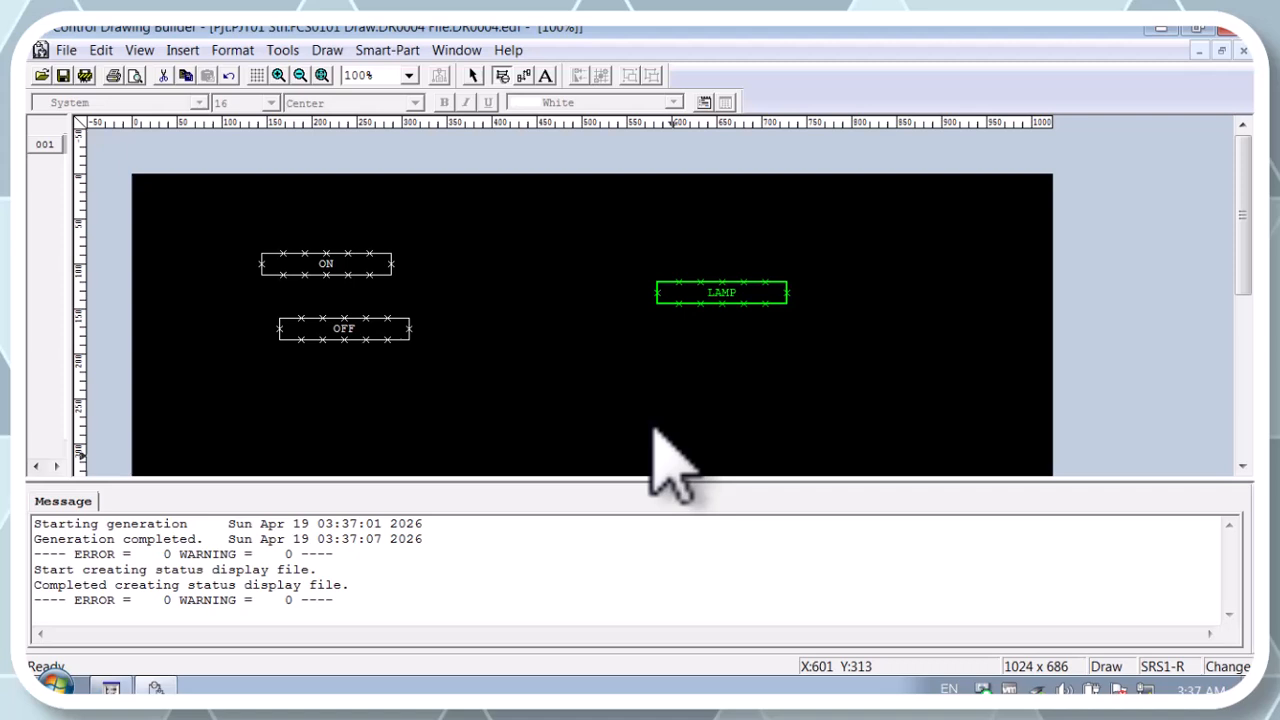
click(528, 310)
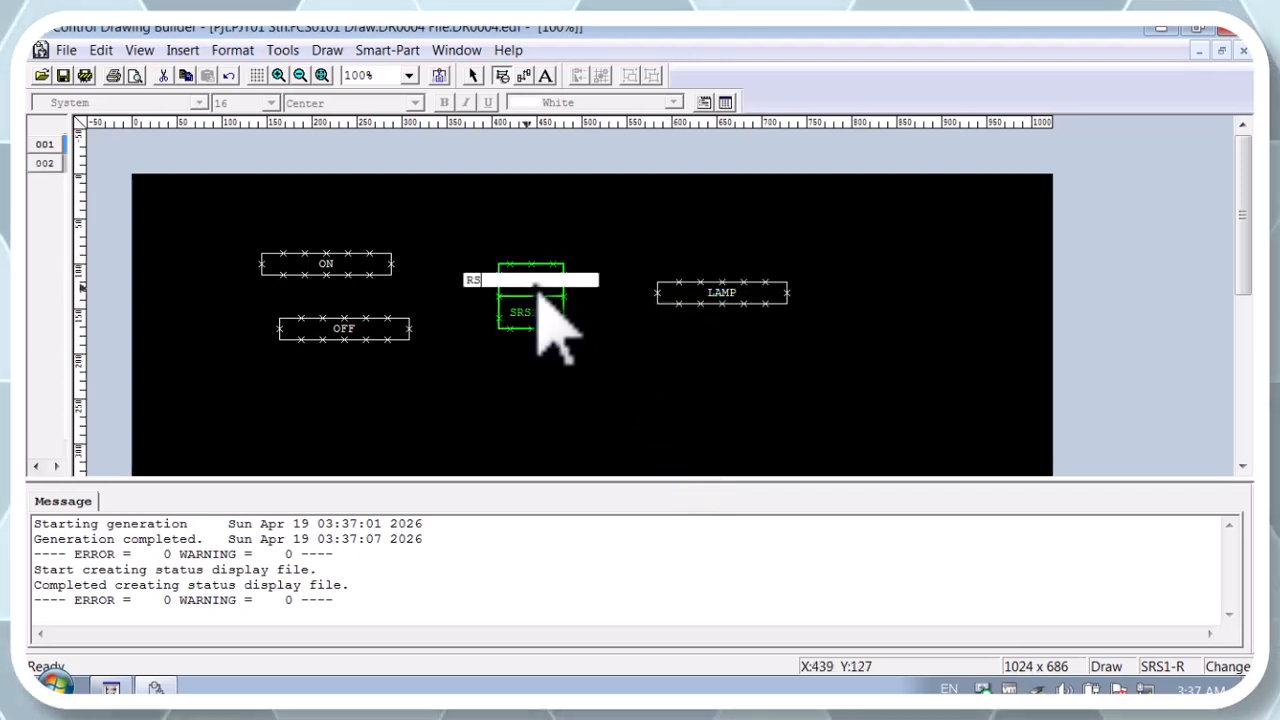
click(475, 78)
Step: Wire ON to the upper input of RS, OFF to its lower input, and the RS output to LAMP
right_click(443, 242)
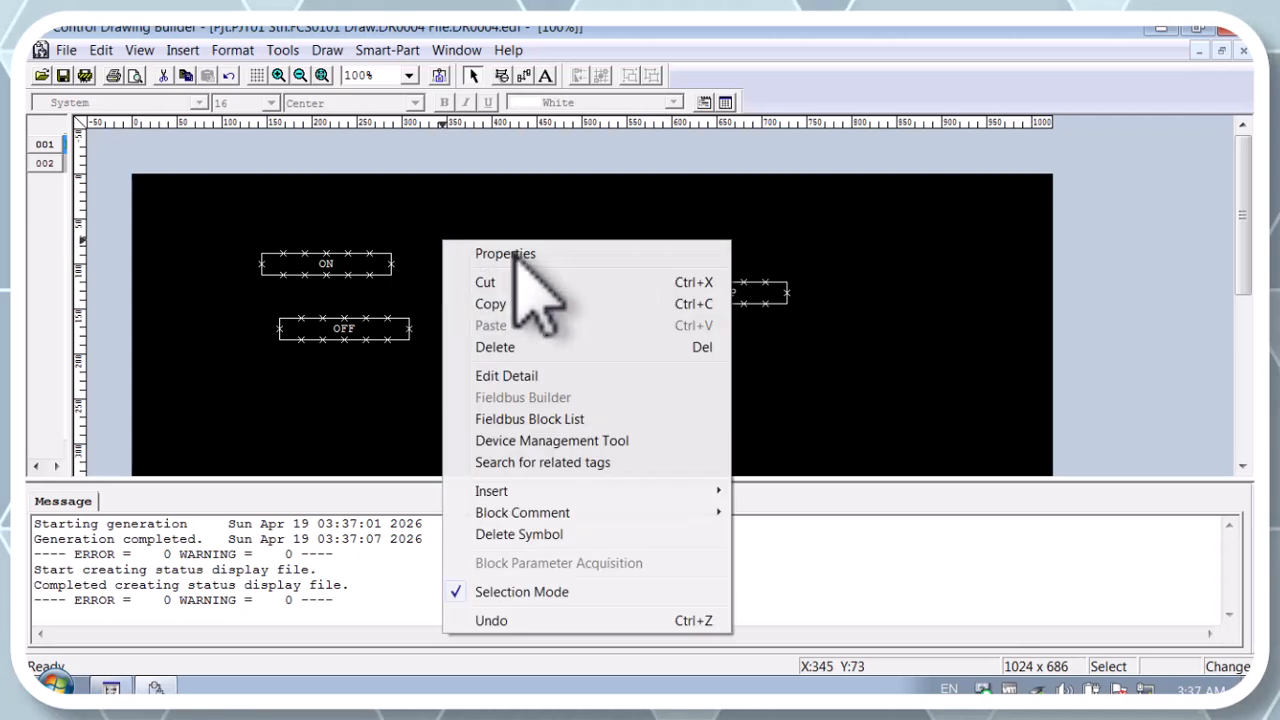
mouse_move(712, 495)
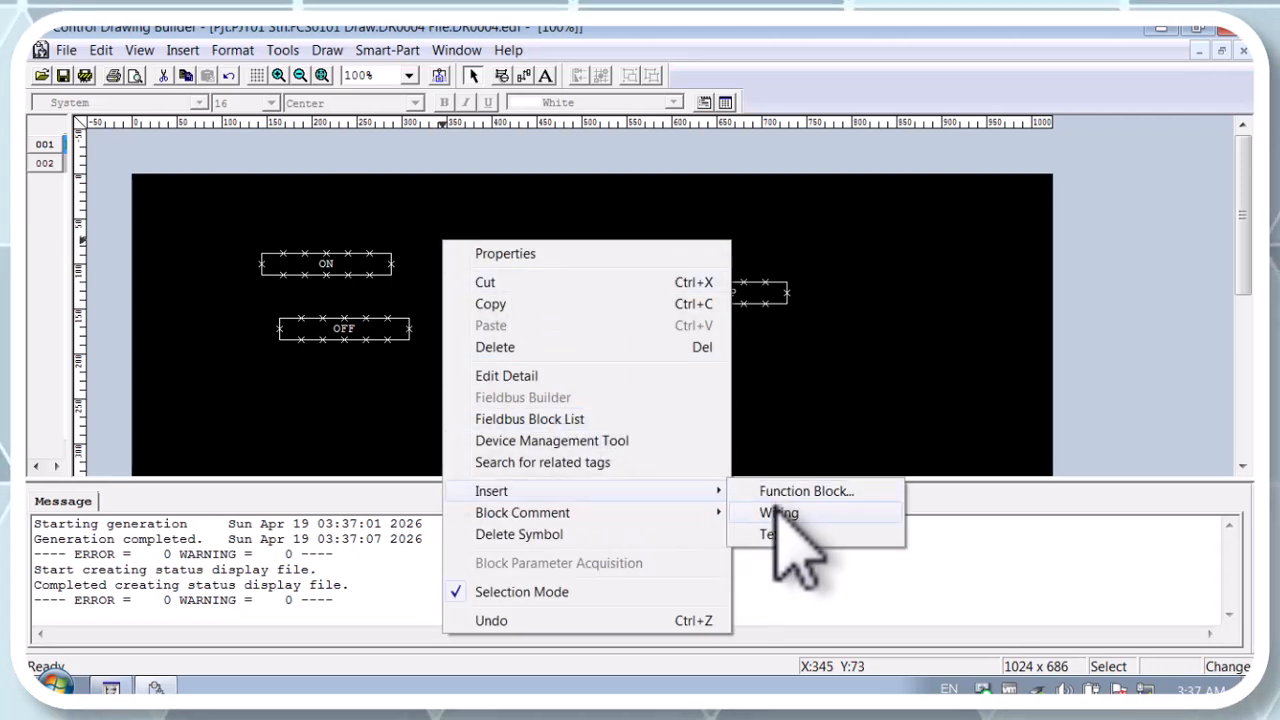
click(770, 514)
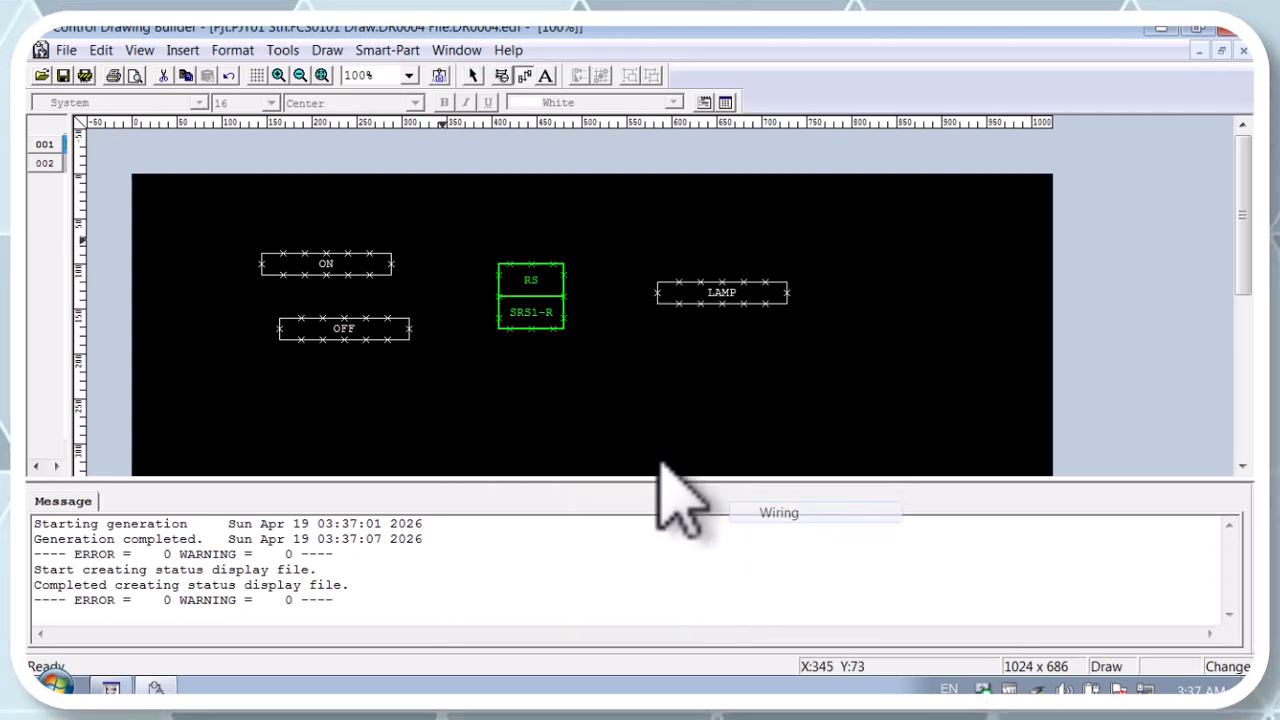
click(411, 331)
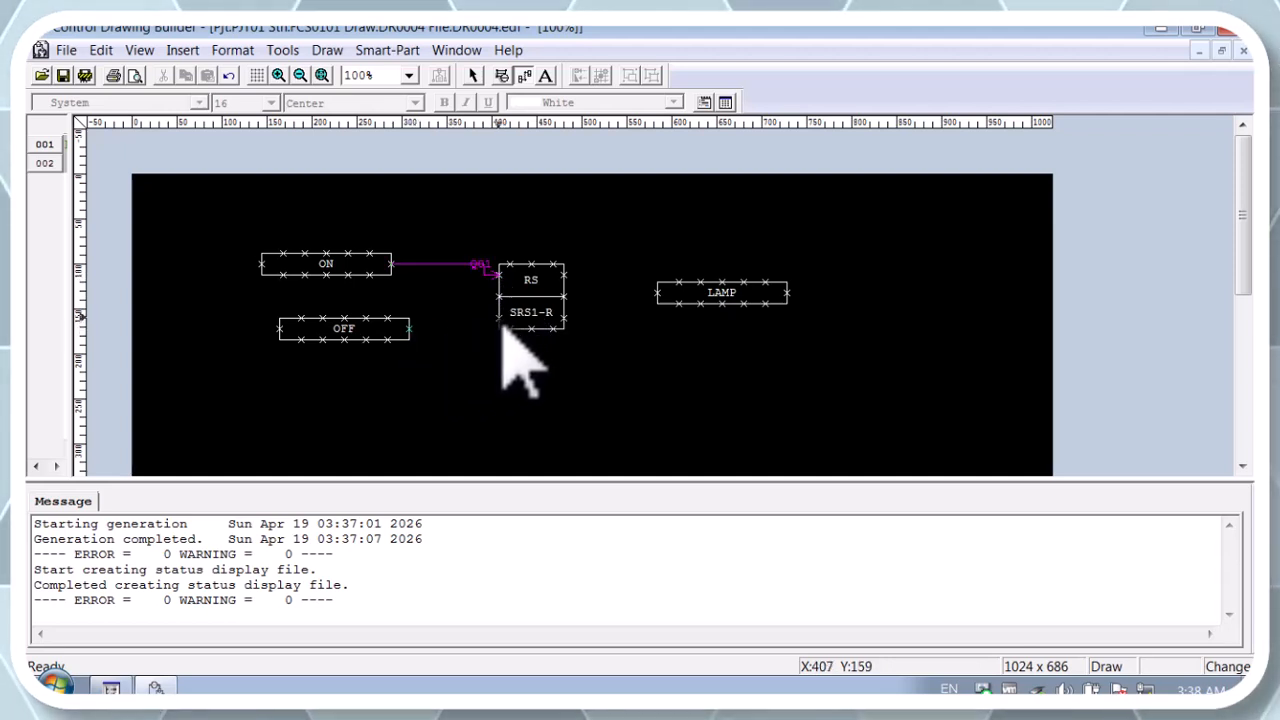
click(502, 320)
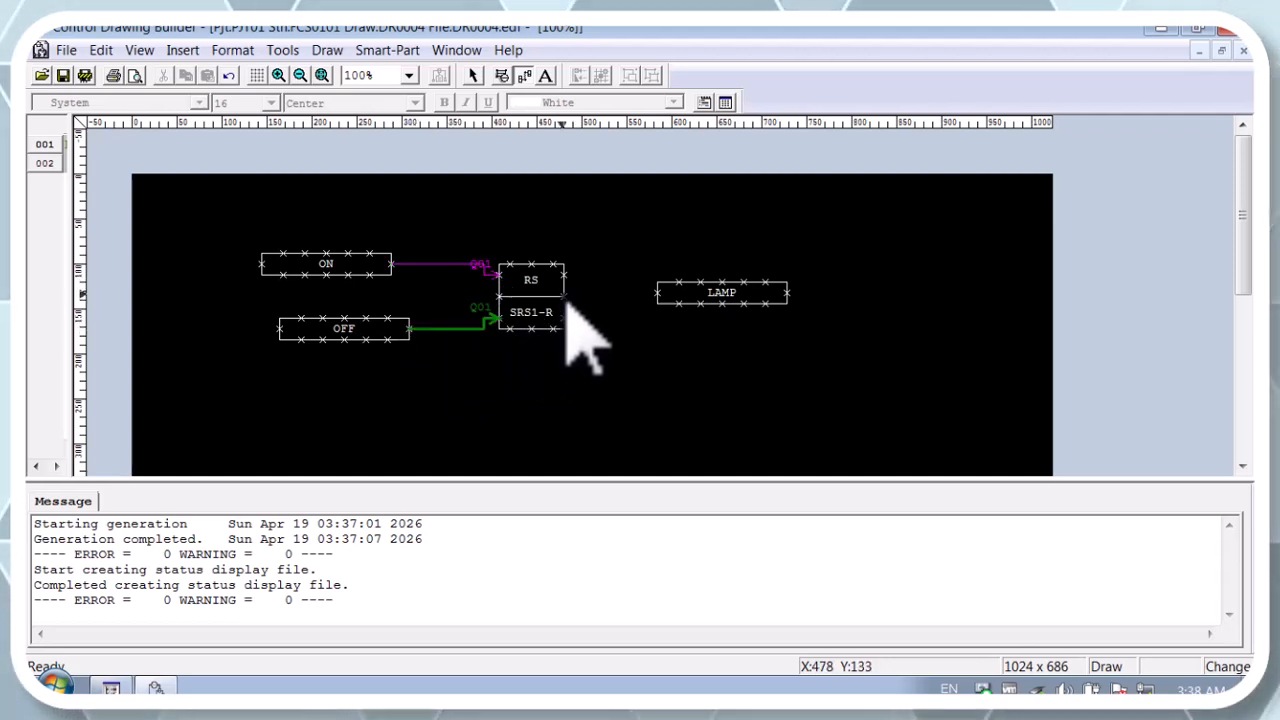
click(622, 308)
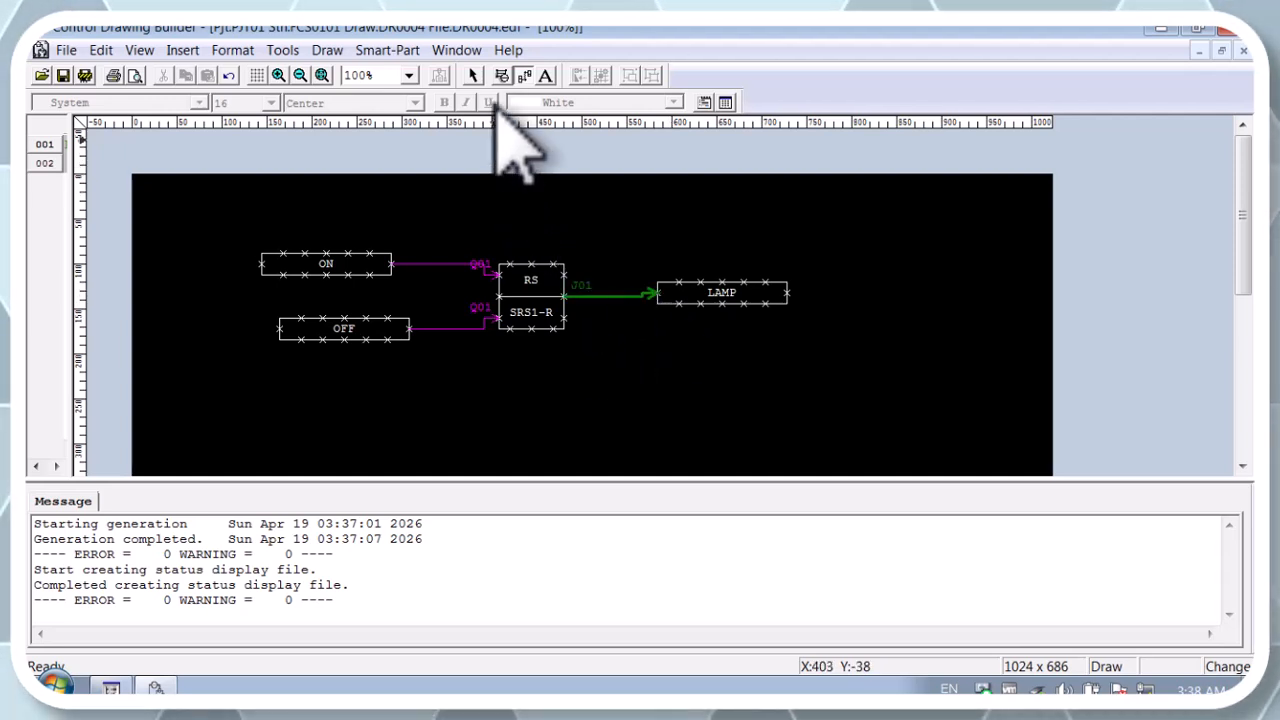
click(473, 76)
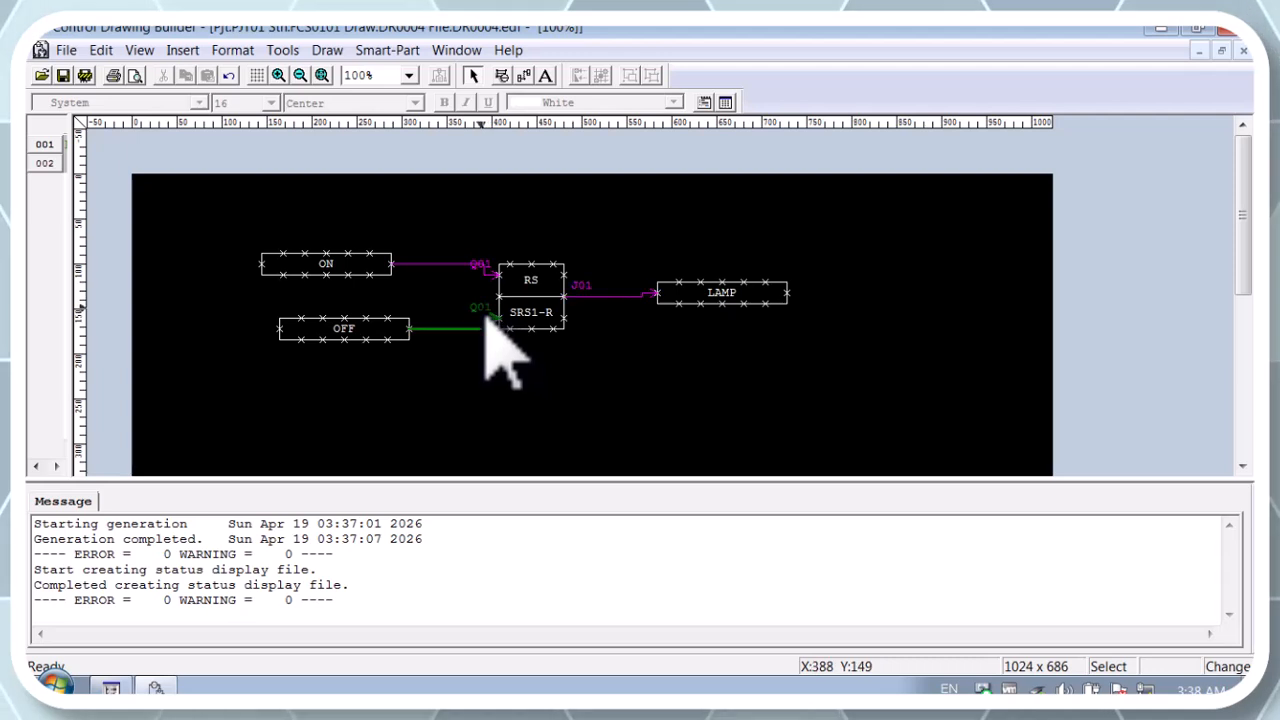
Step: Change the terminal label of the OFF-to-RS wire to Q02
double_click(486, 320)
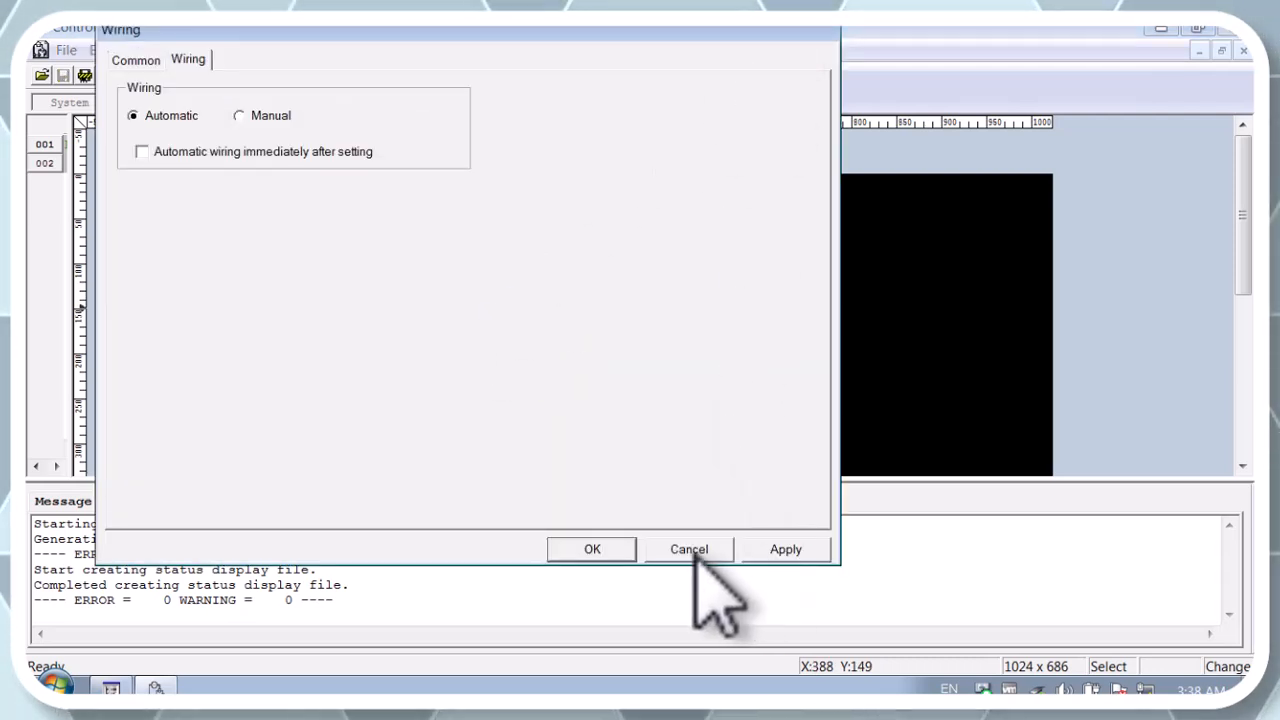
click(690, 549)
double_click(490, 320)
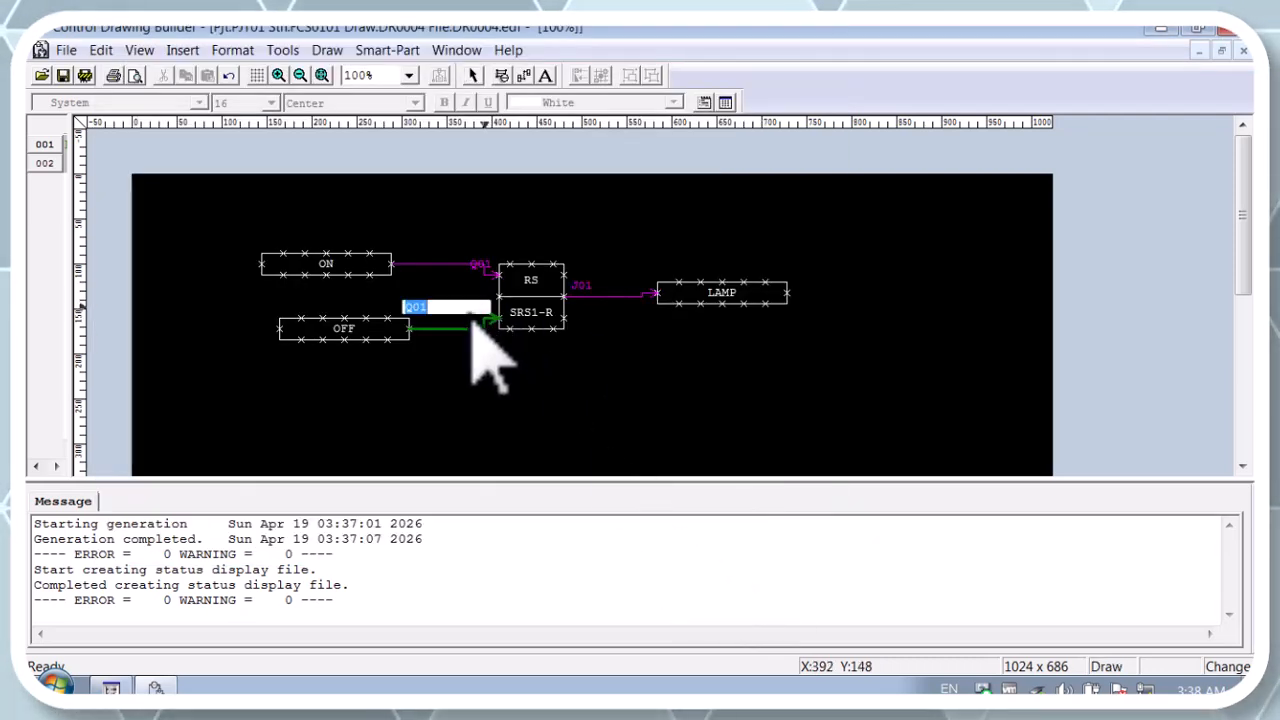
key(BackSpace)
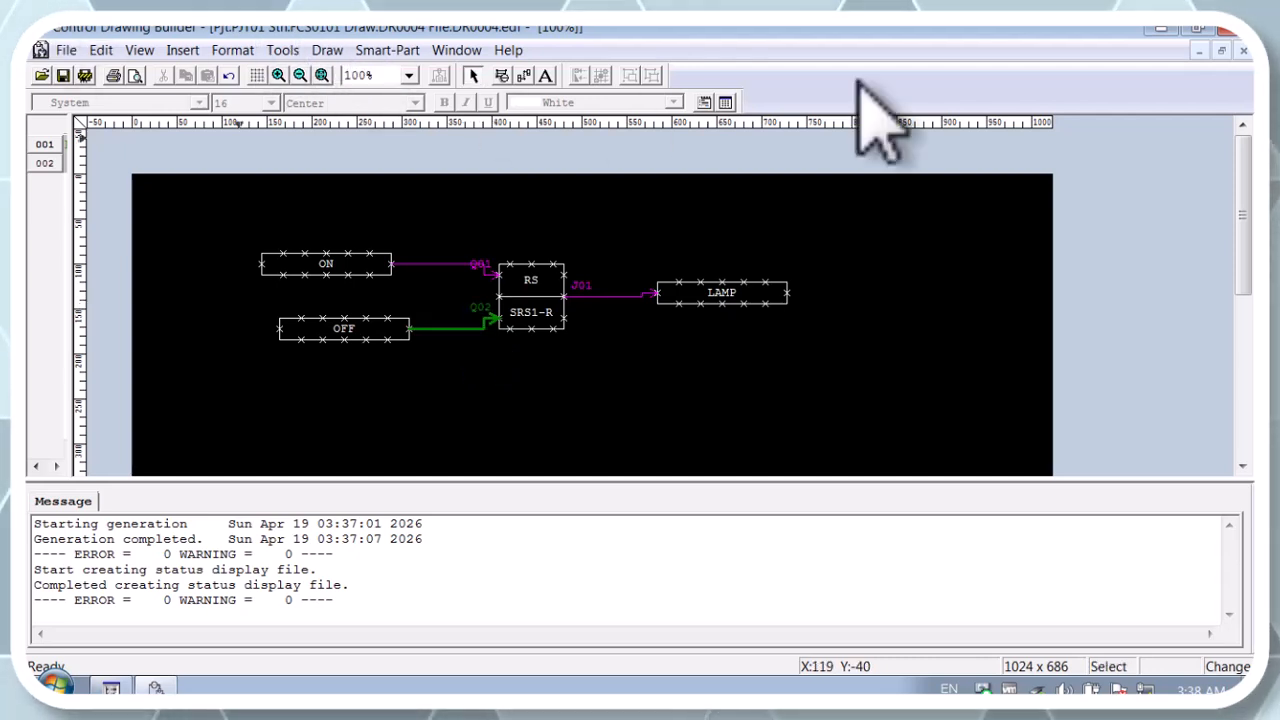
Step: Restore and enlarge the DR0004 drawing window so the circuit shows, and open the Smart-Part Manager
click(1195, 28)
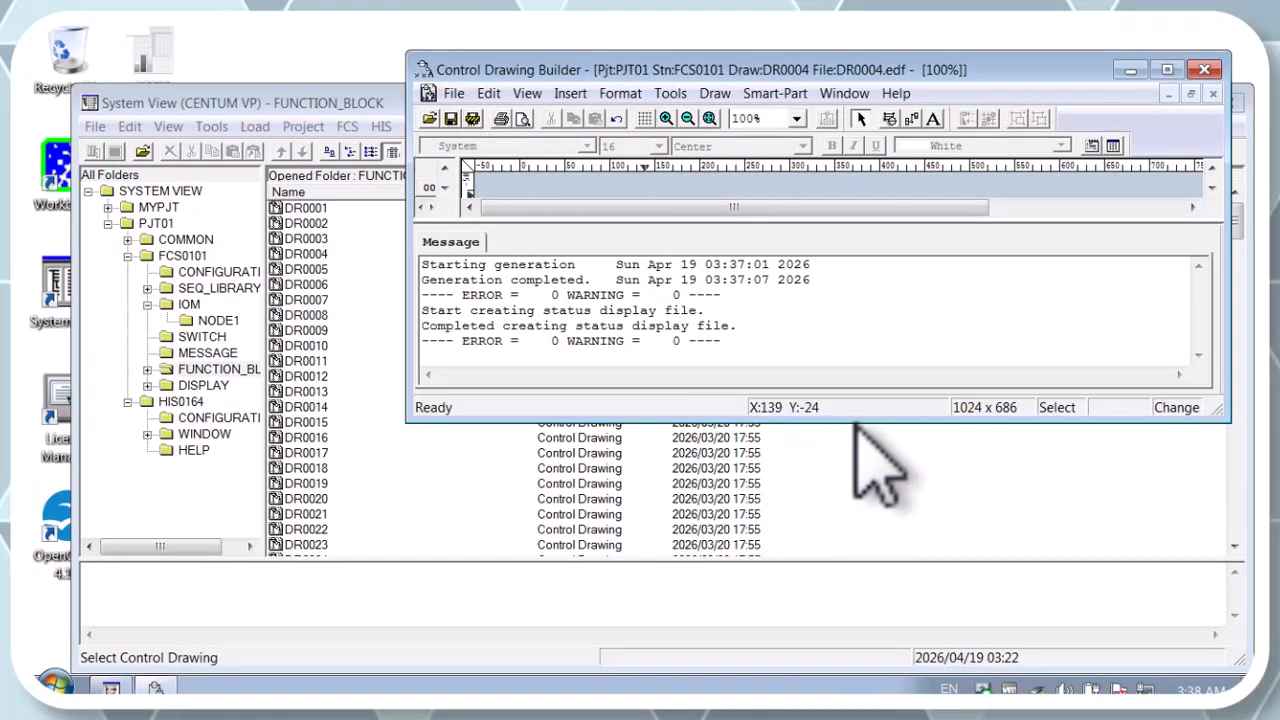
drag(856, 422, 860, 700)
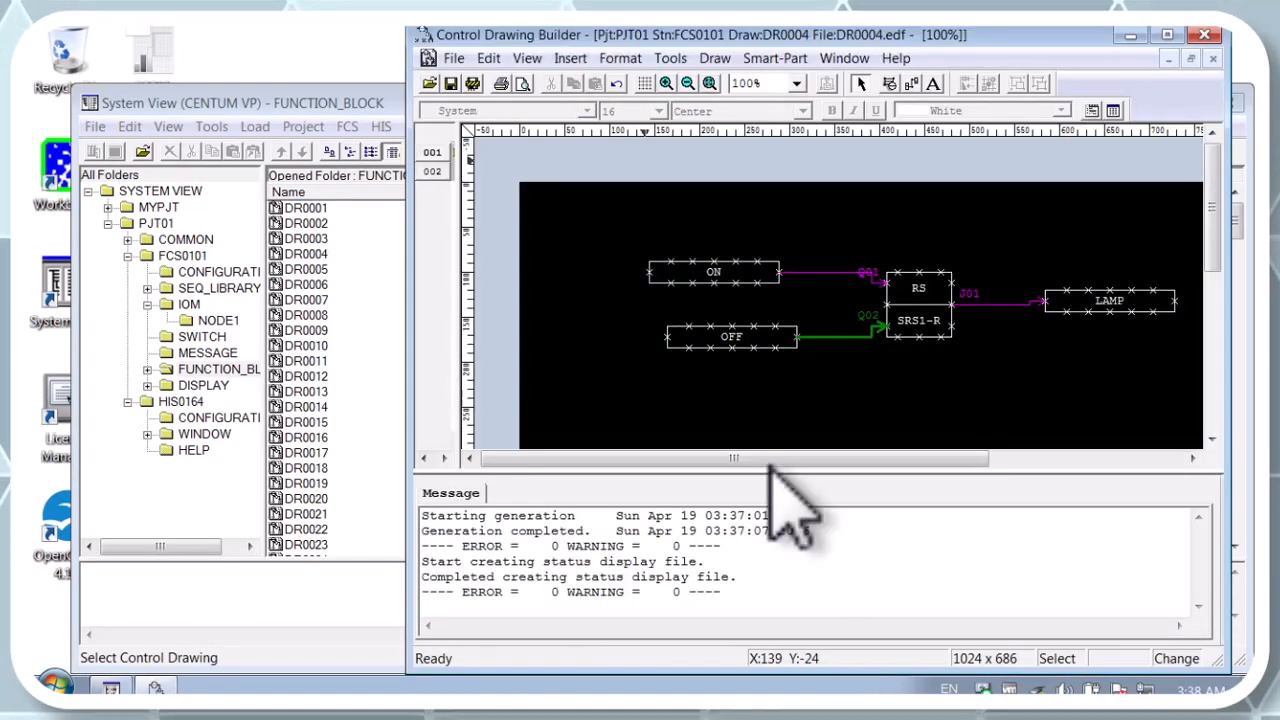
click(775, 58)
click(800, 83)
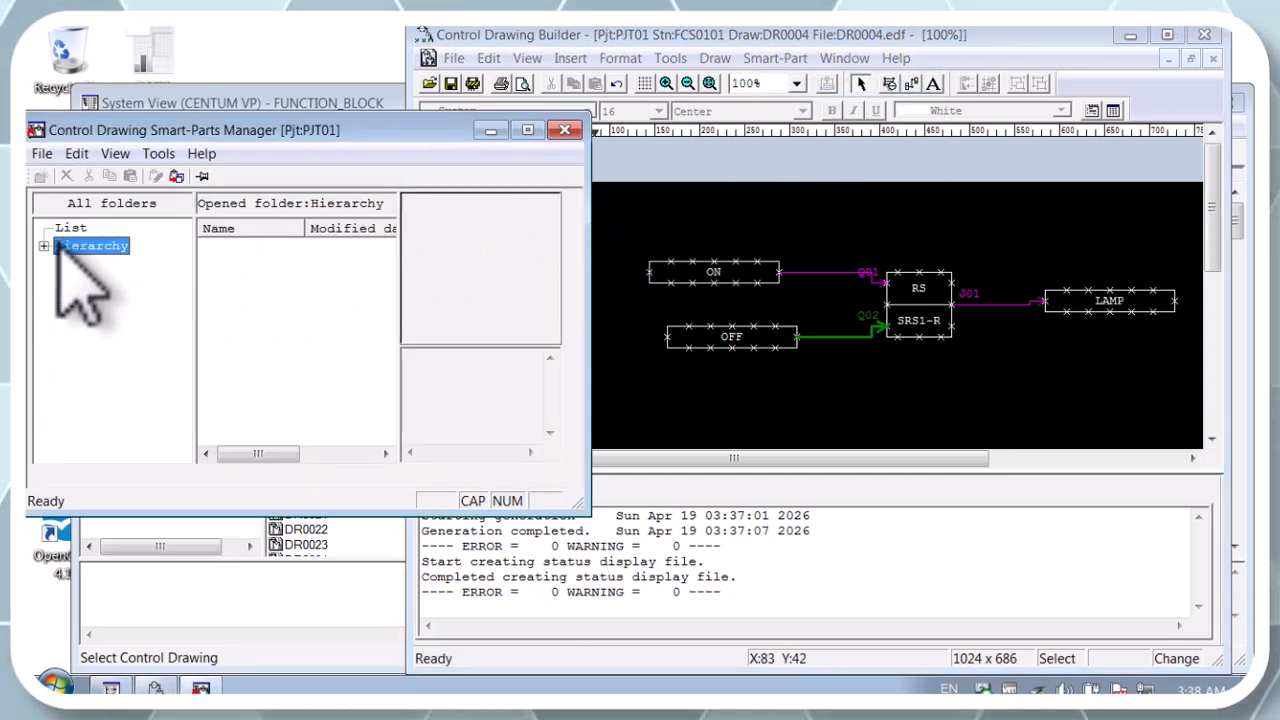
Step: Create a folder named SMARTY under Smart-Parts in the Hierarchy
double_click(60, 246)
click(108, 264)
right_click(104, 263)
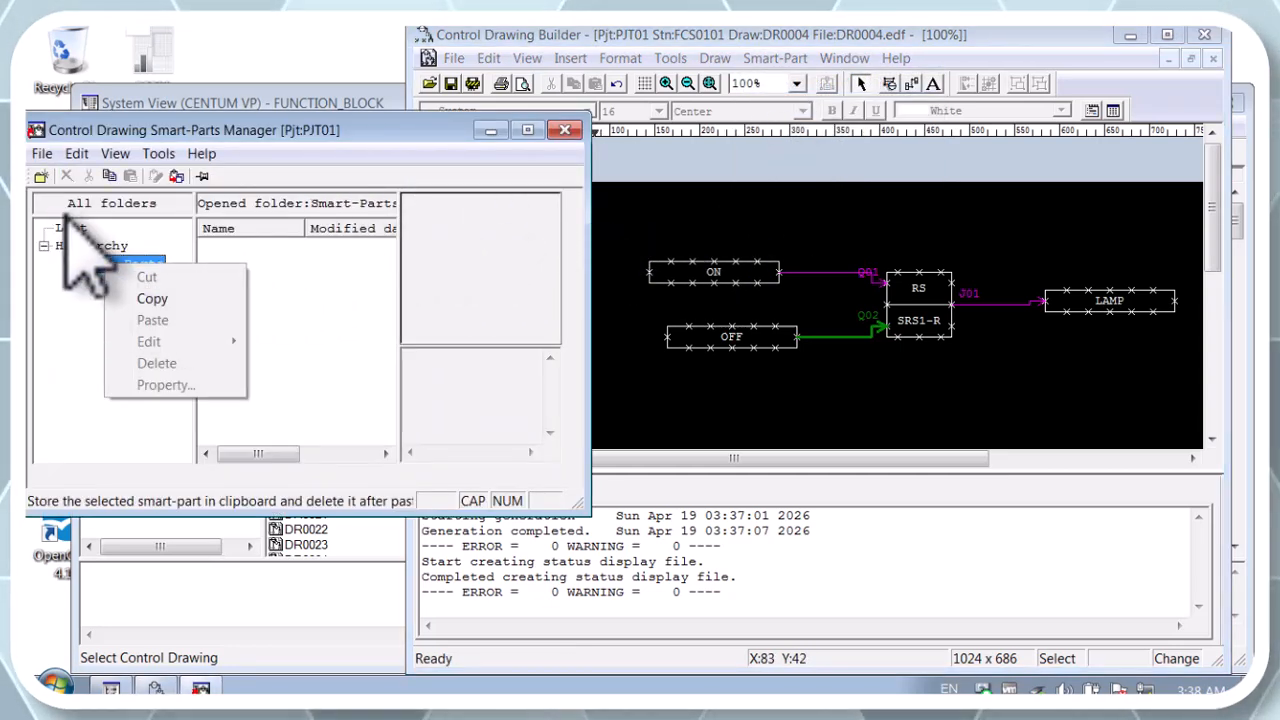
click(41, 176)
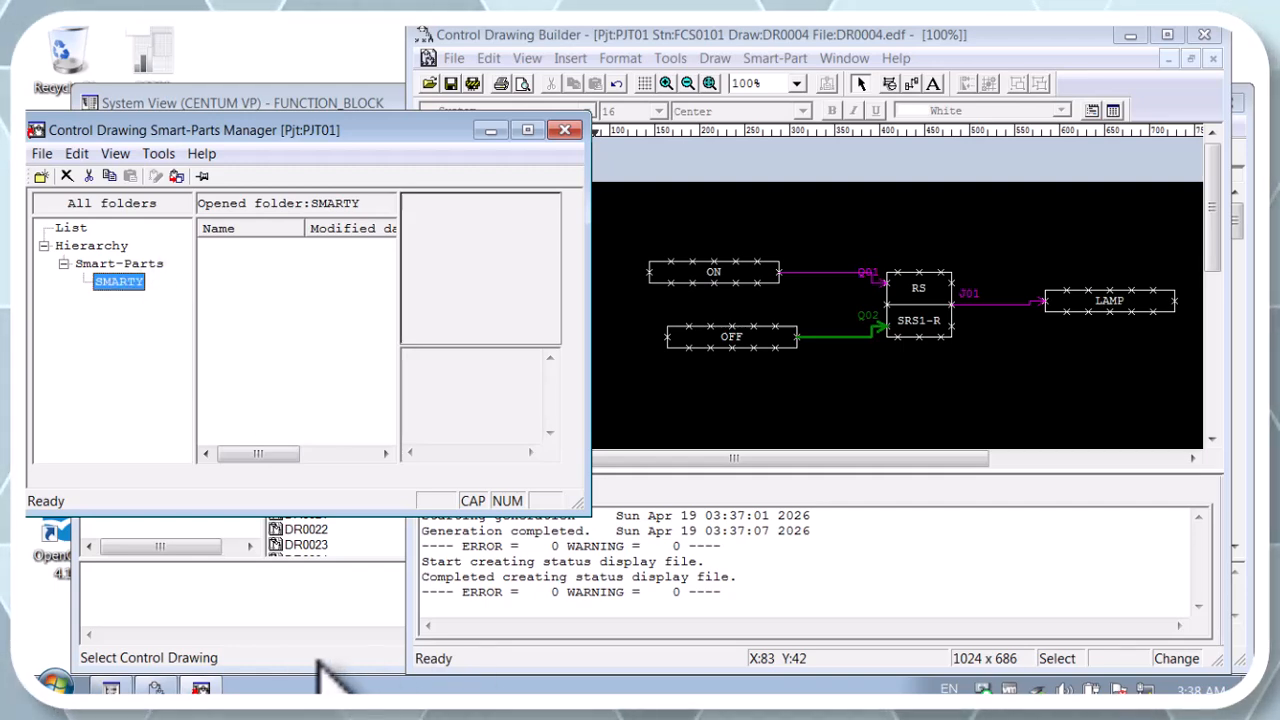
Step: Register the complete ON/OFF/RS/LAMP circuit in folder SMARTY as smart-part SMARTPR with the comment FIRST SOFTWARE TEMPLATE
click(220, 686)
click(212, 686)
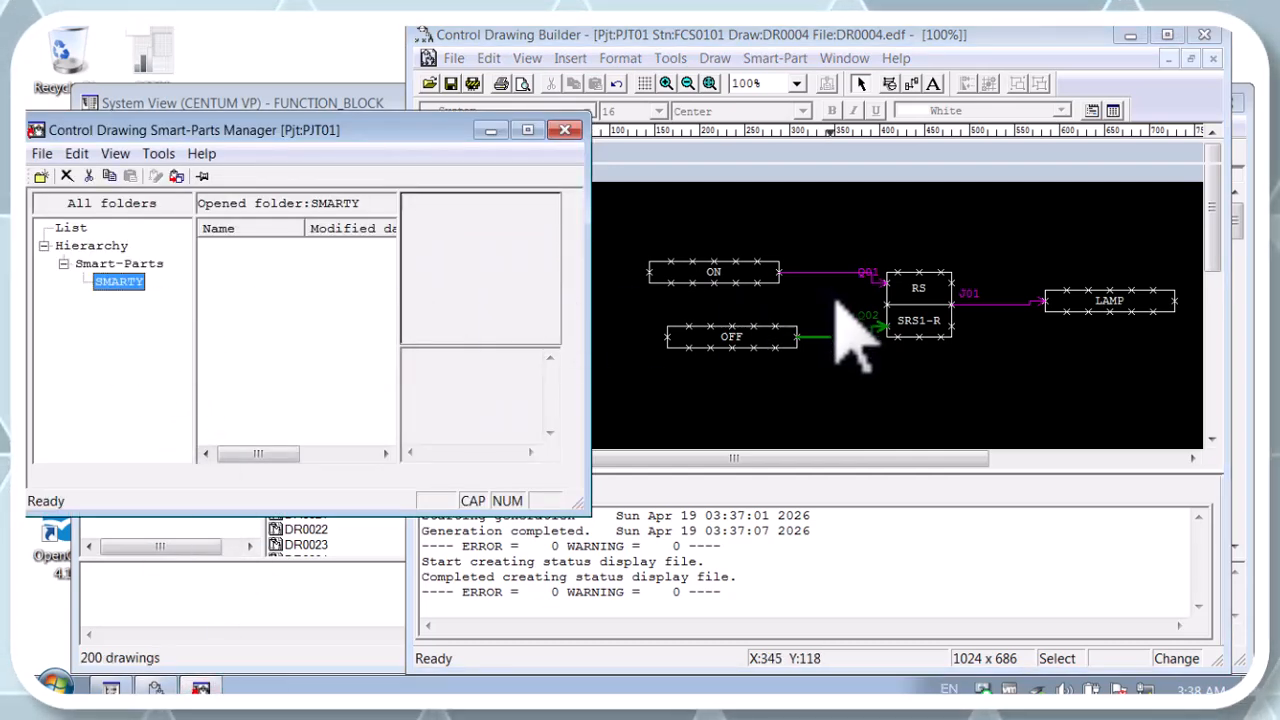
mouse_move(1155, 392)
mouse_down()
mouse_move(986, 377)
mouse_move(580, 236)
mouse_move(849, 388)
mouse_move(579, 225)
mouse_up()
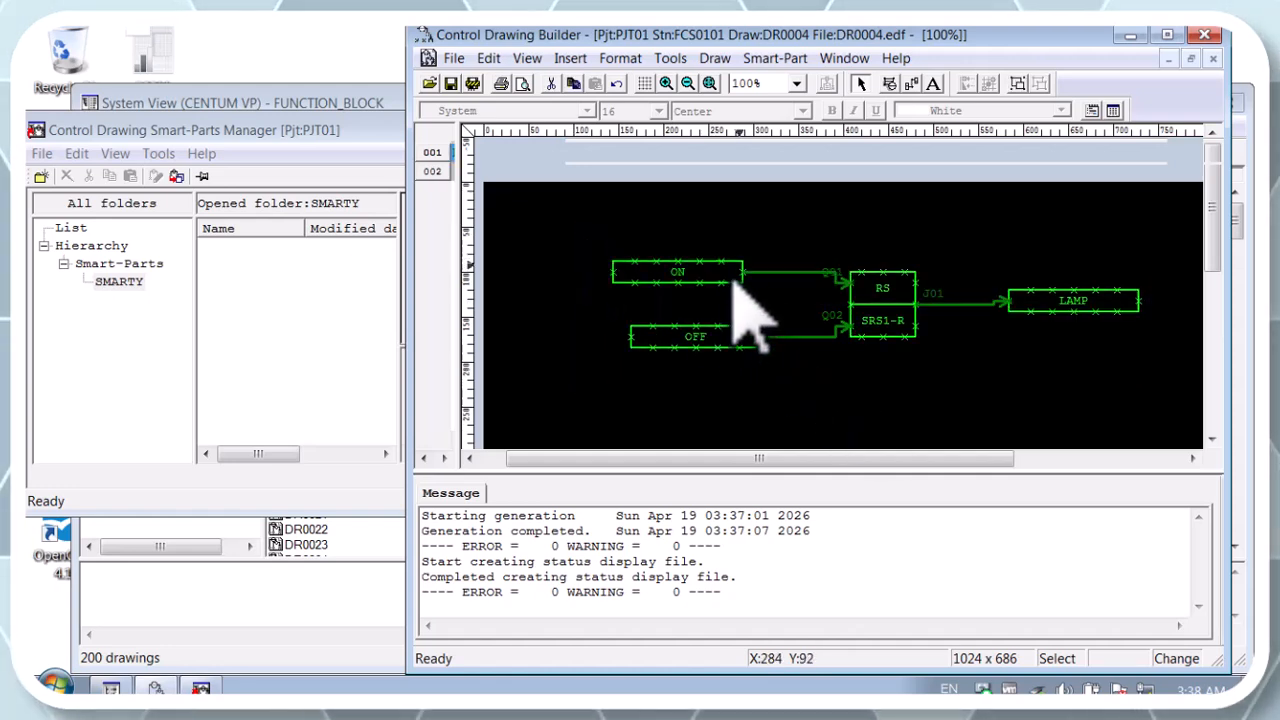
drag(668, 283, 257, 289)
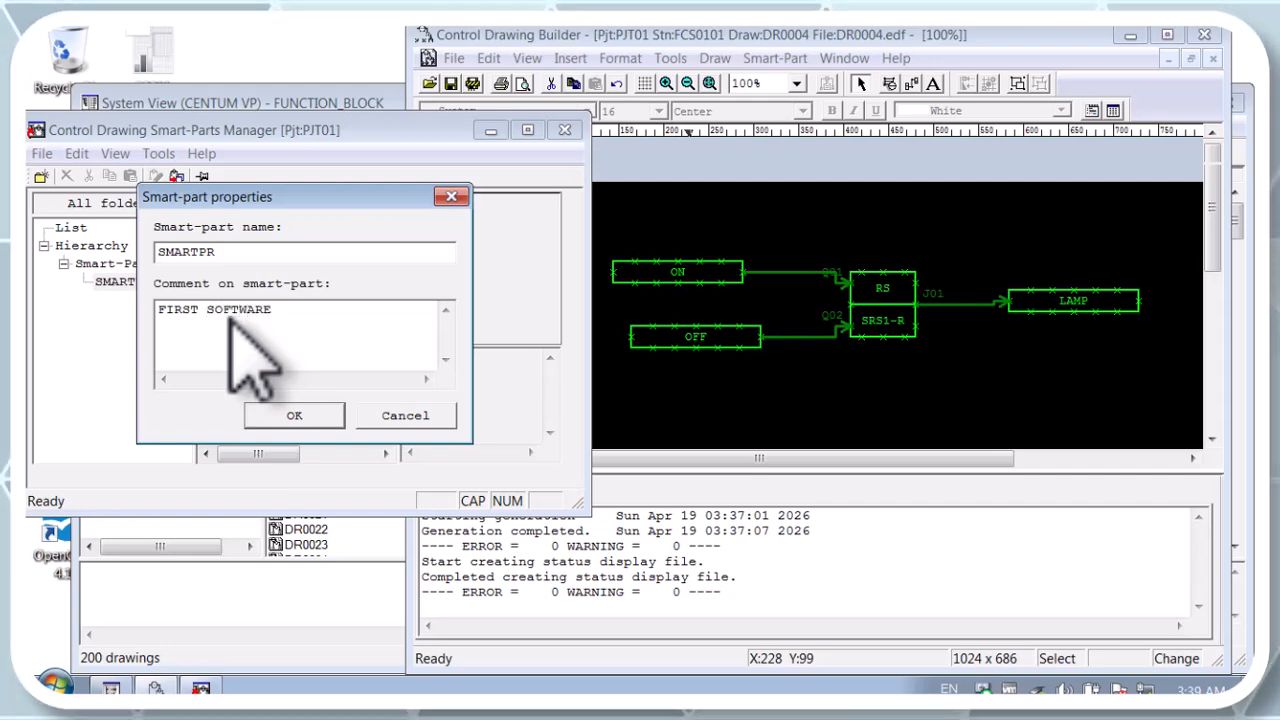
text(TEMPLATE)
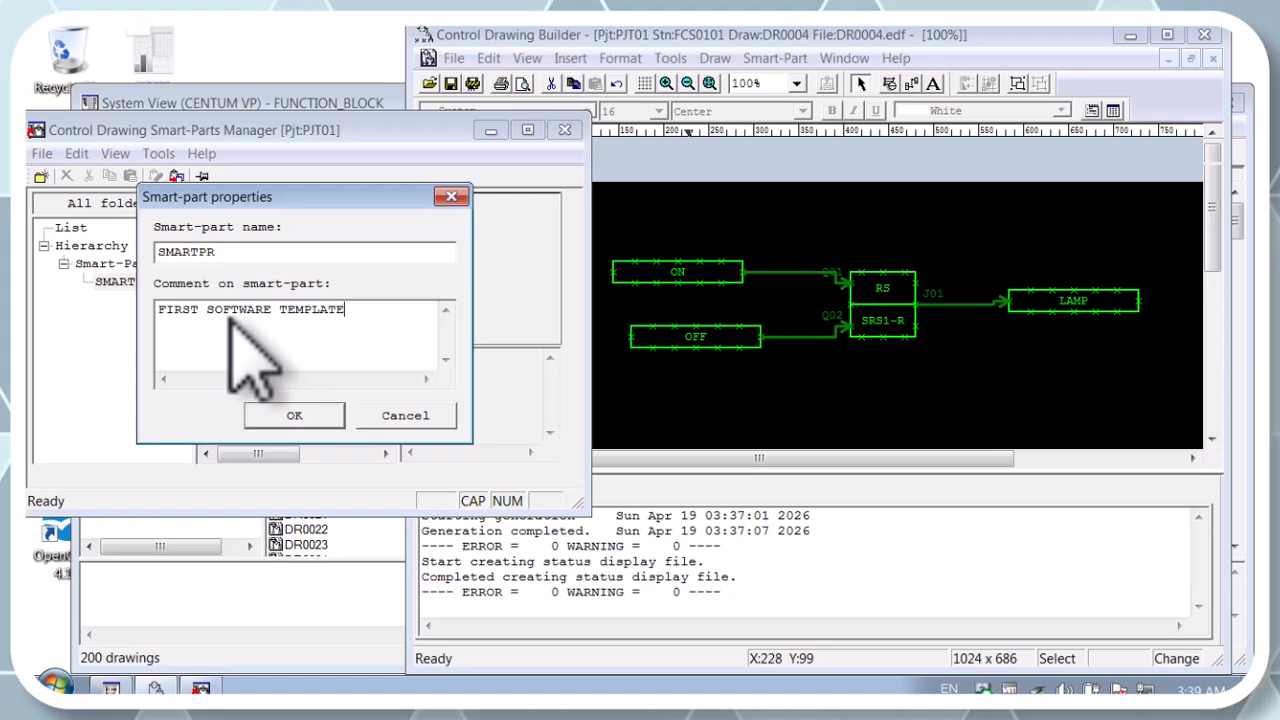
click(288, 413)
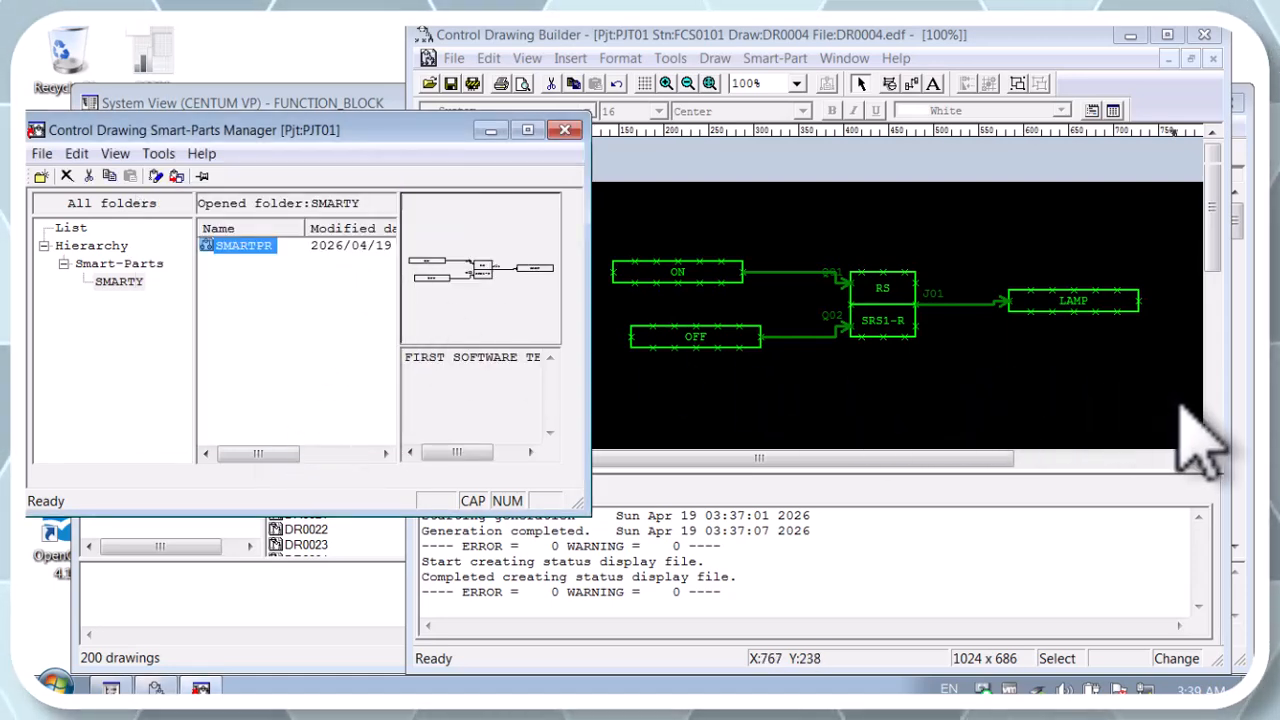
Step: Examine the items and editable settings of smart-part SMARTPR in its editor, and close the editor
double_click(233, 247)
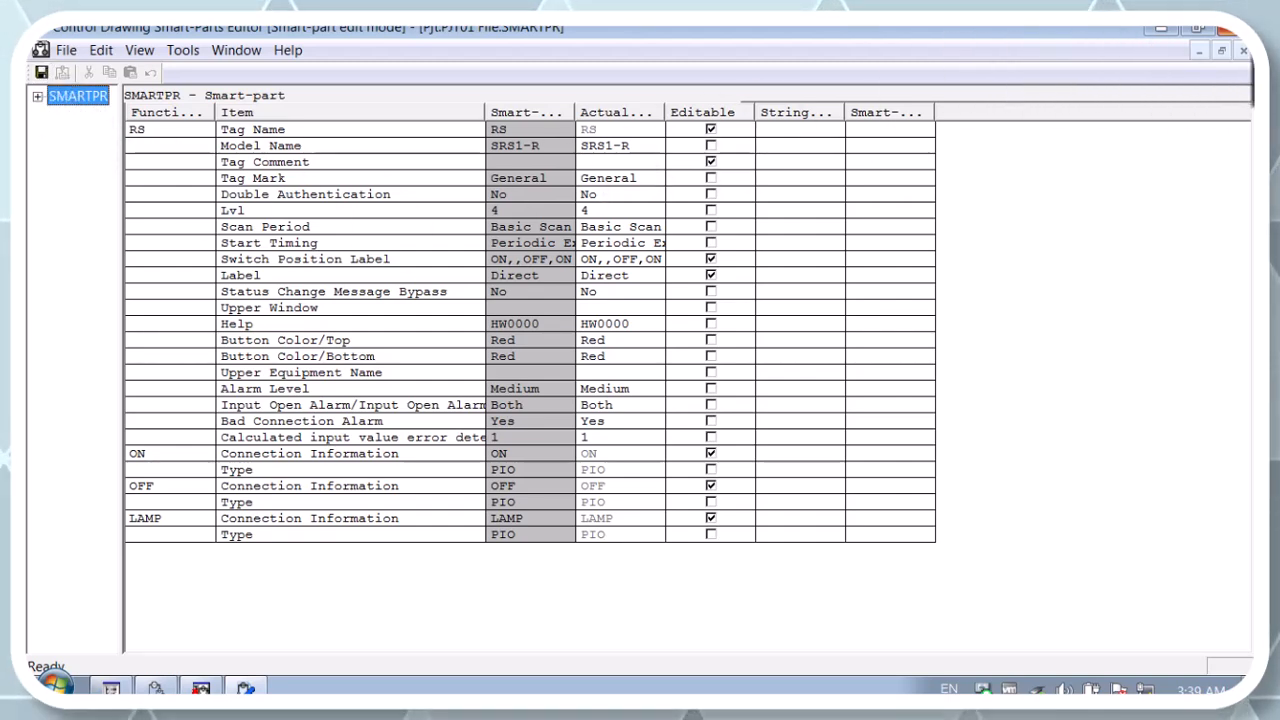
click(1222, 28)
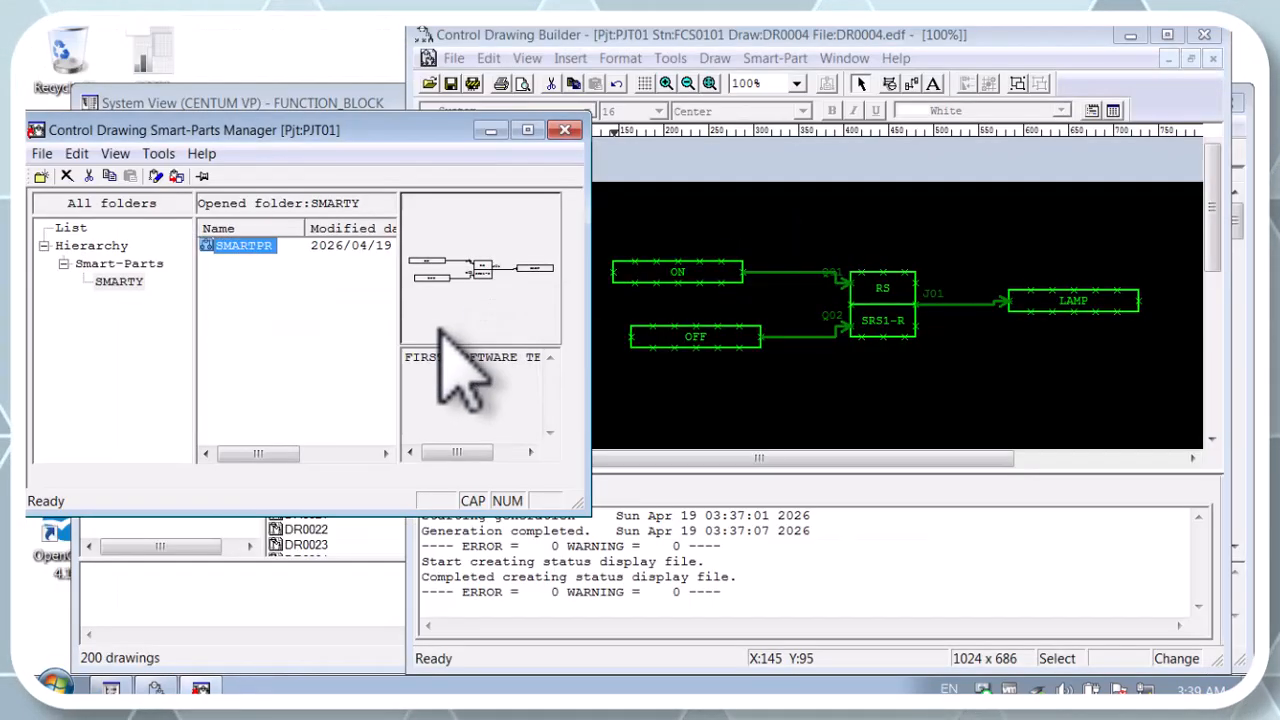
Step: Replace the original circuit on DR0004 with an instance of smart-part SMARTPR
click(1176, 408)
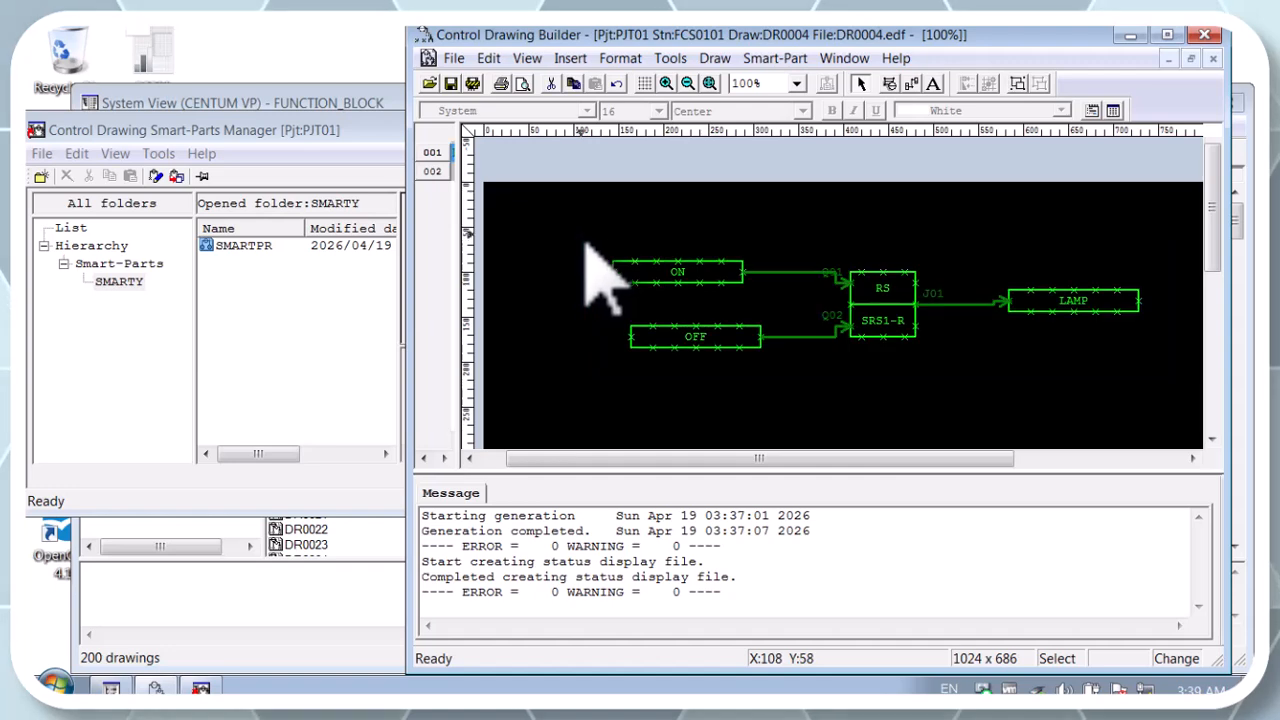
key(Delete)
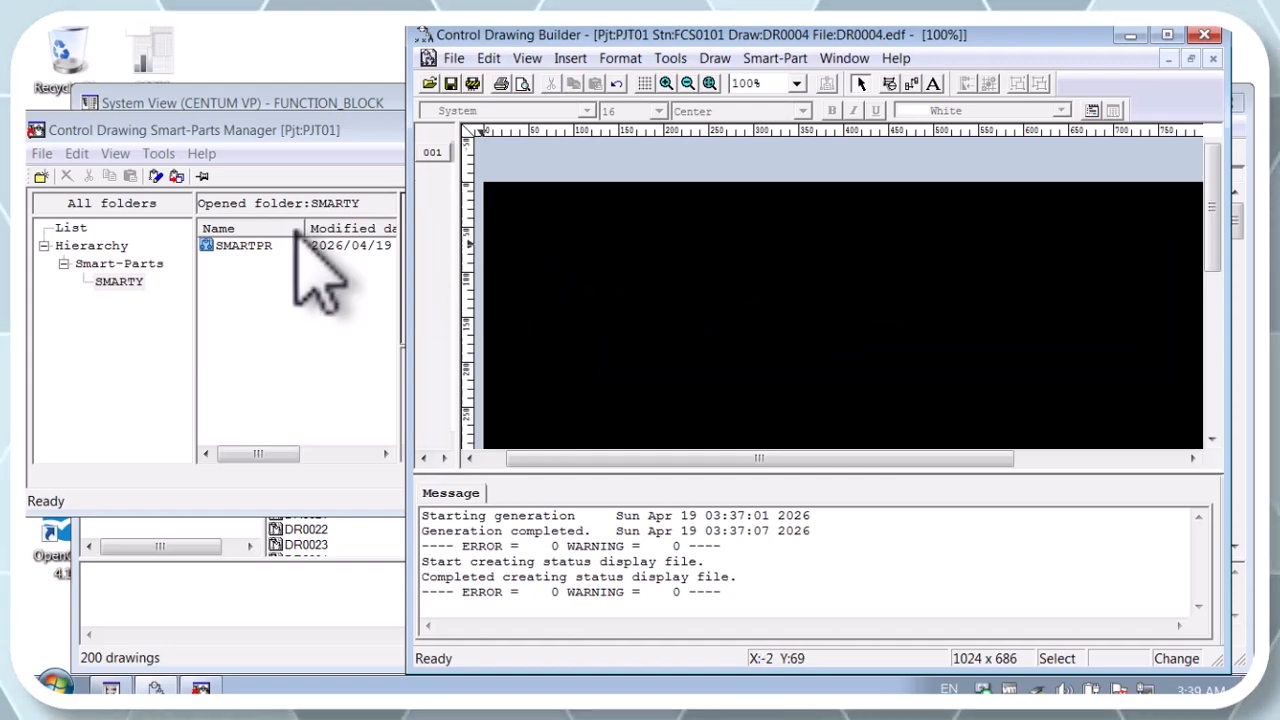
click(243, 247)
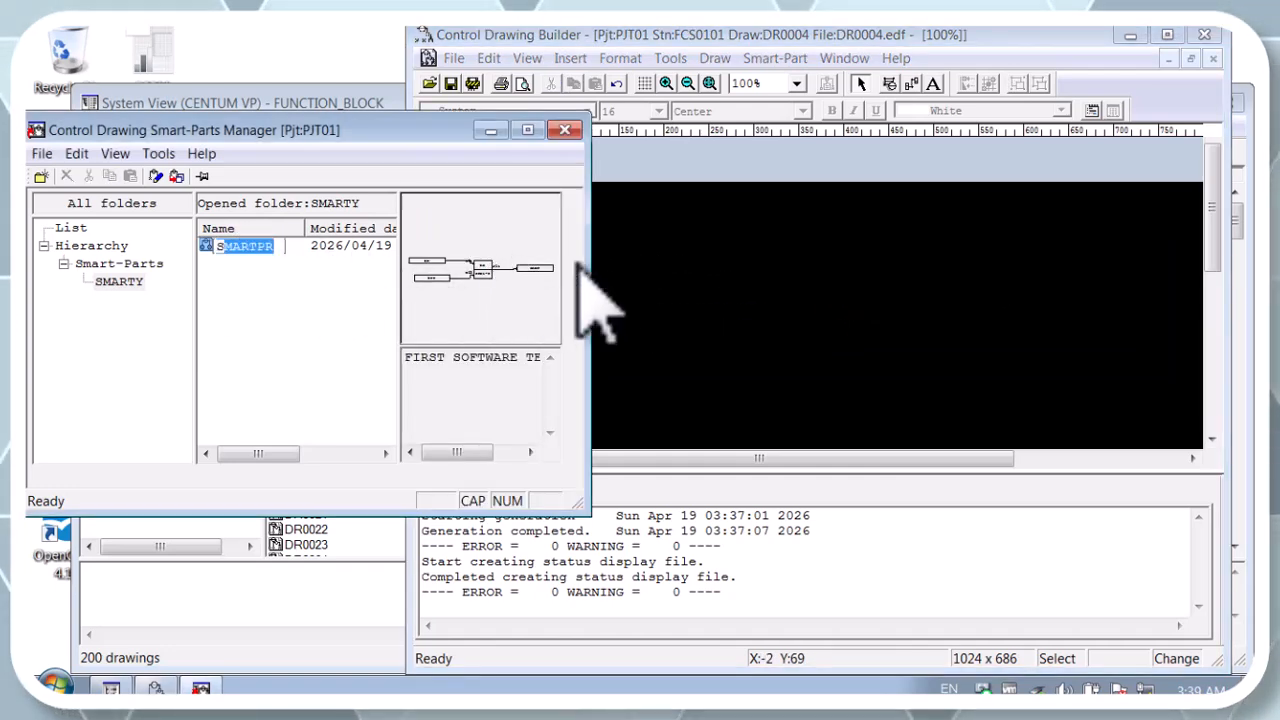
drag(235, 246, 628, 250)
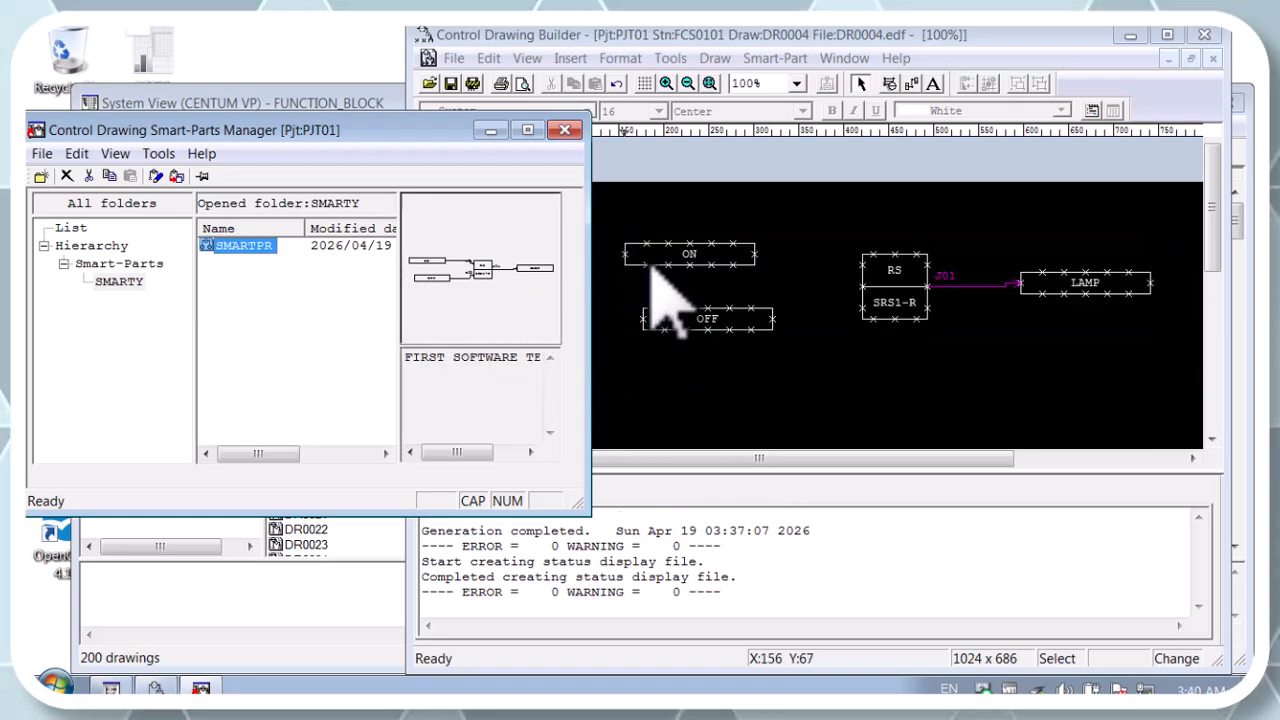
Step: Set the placed SMARTPR object's actual values to RS_1, ON_1, OFF_1 and LAMP_1
double_click(709, 292)
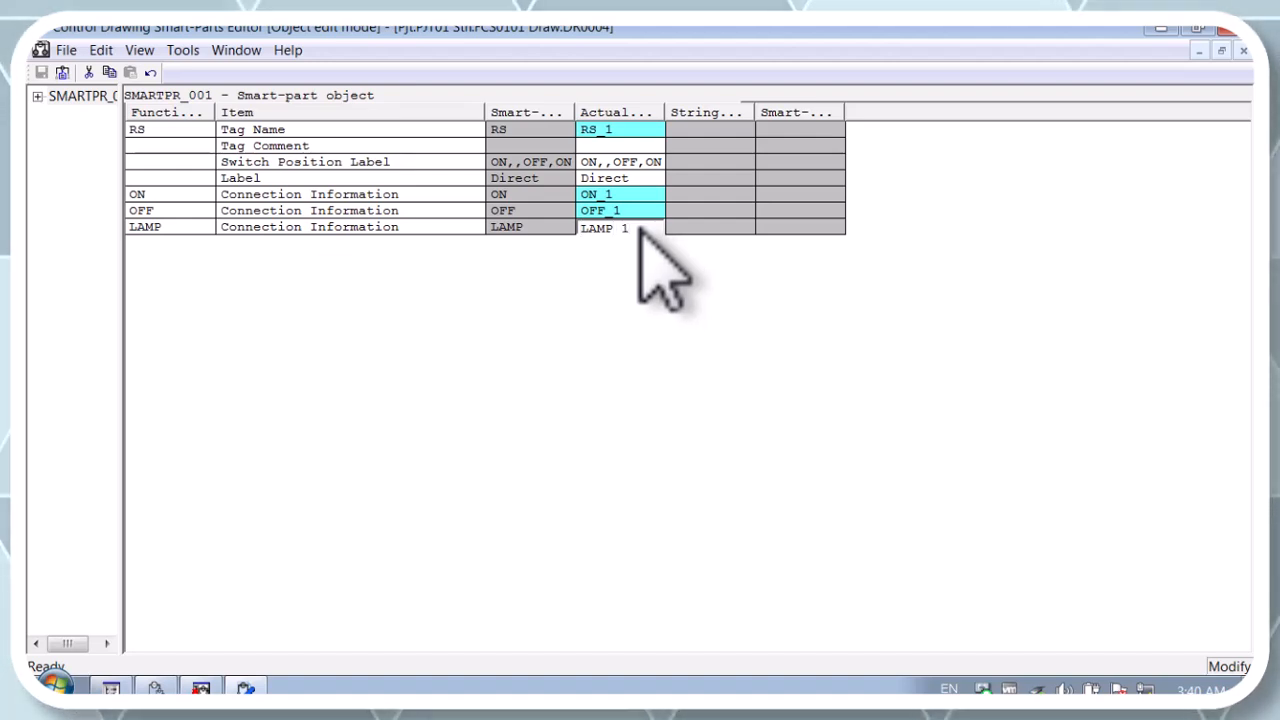
click(530, 289)
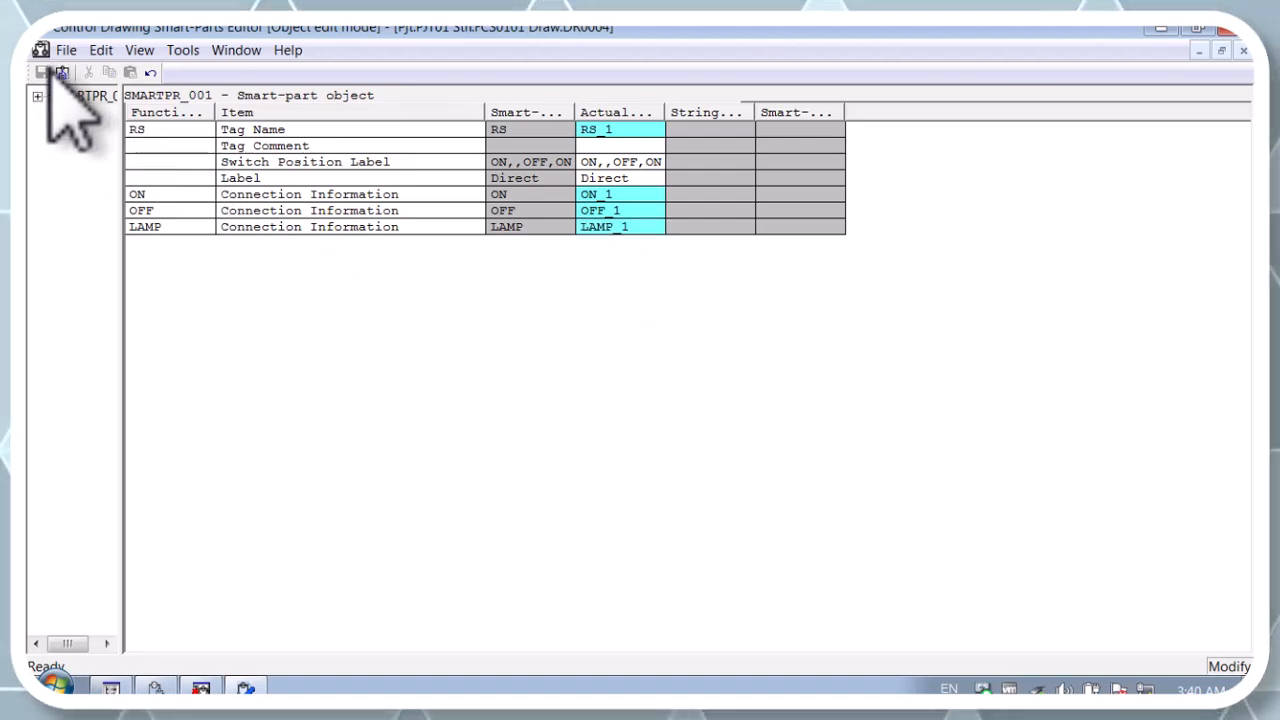
Step: Update the SMARTPR object on DR0004 with its new actual values, and close the smart-part windows and the drawing
click(64, 50)
click(105, 114)
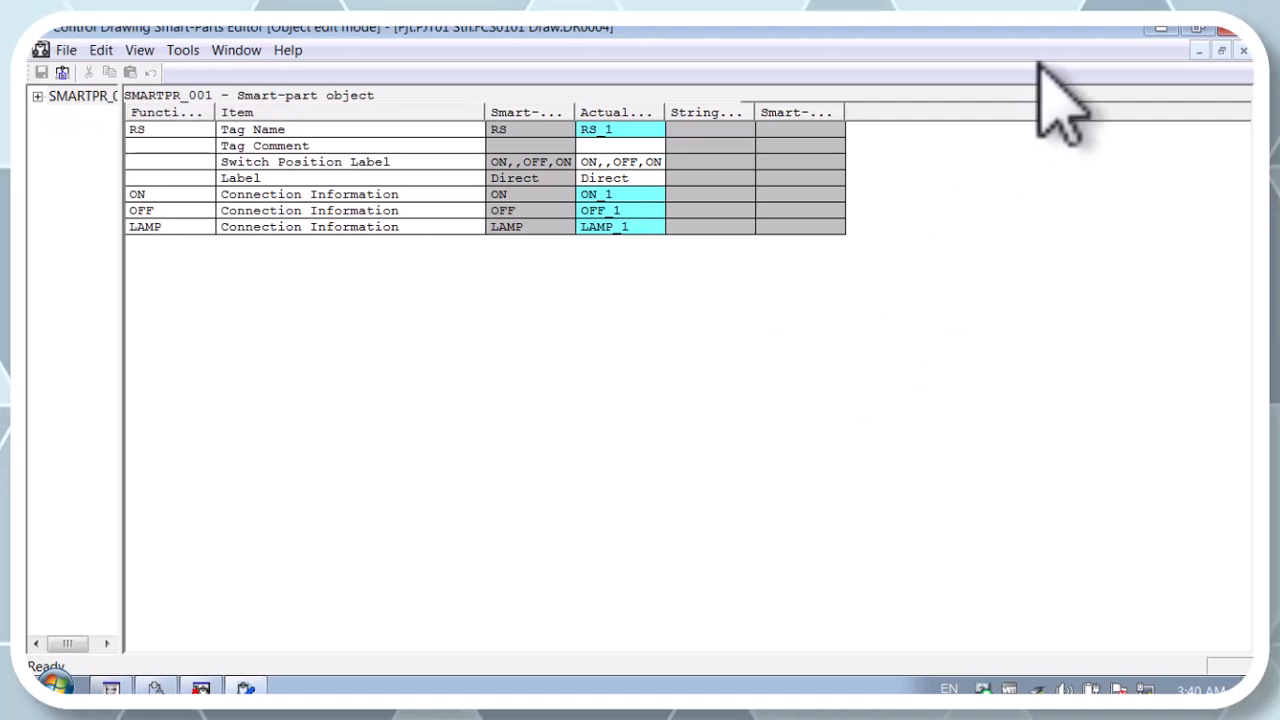
click(1228, 27)
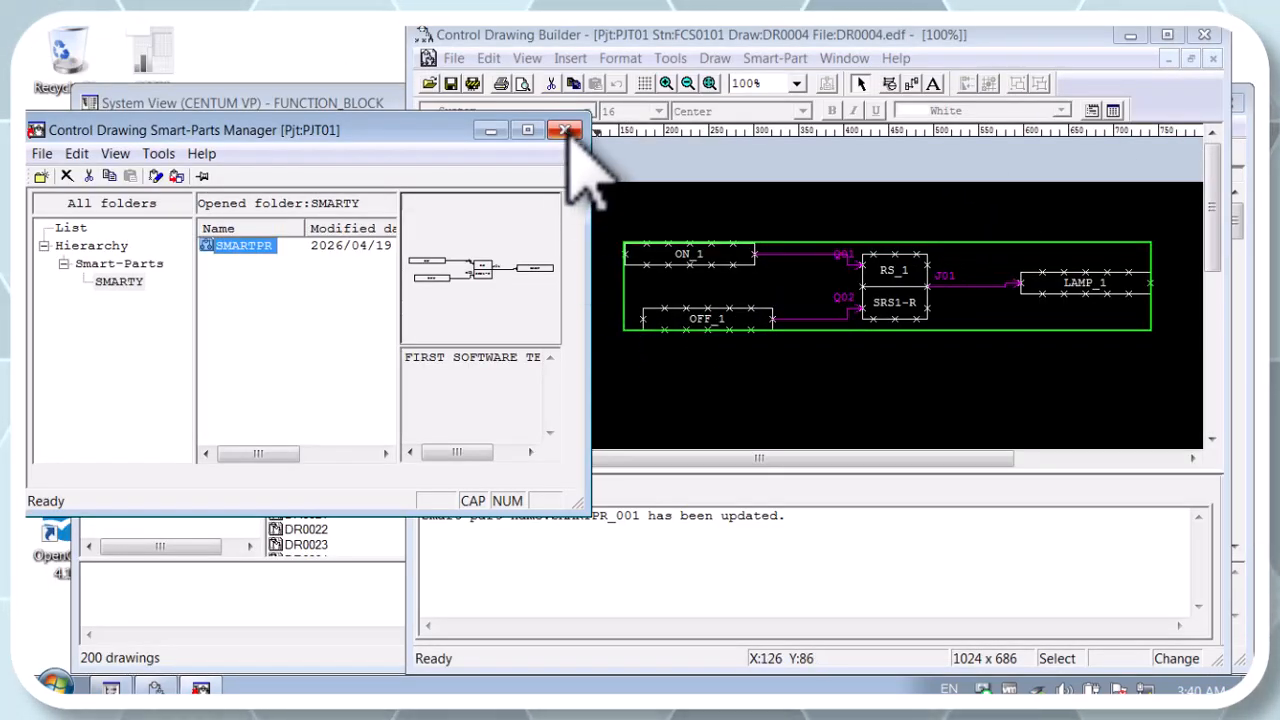
click(565, 131)
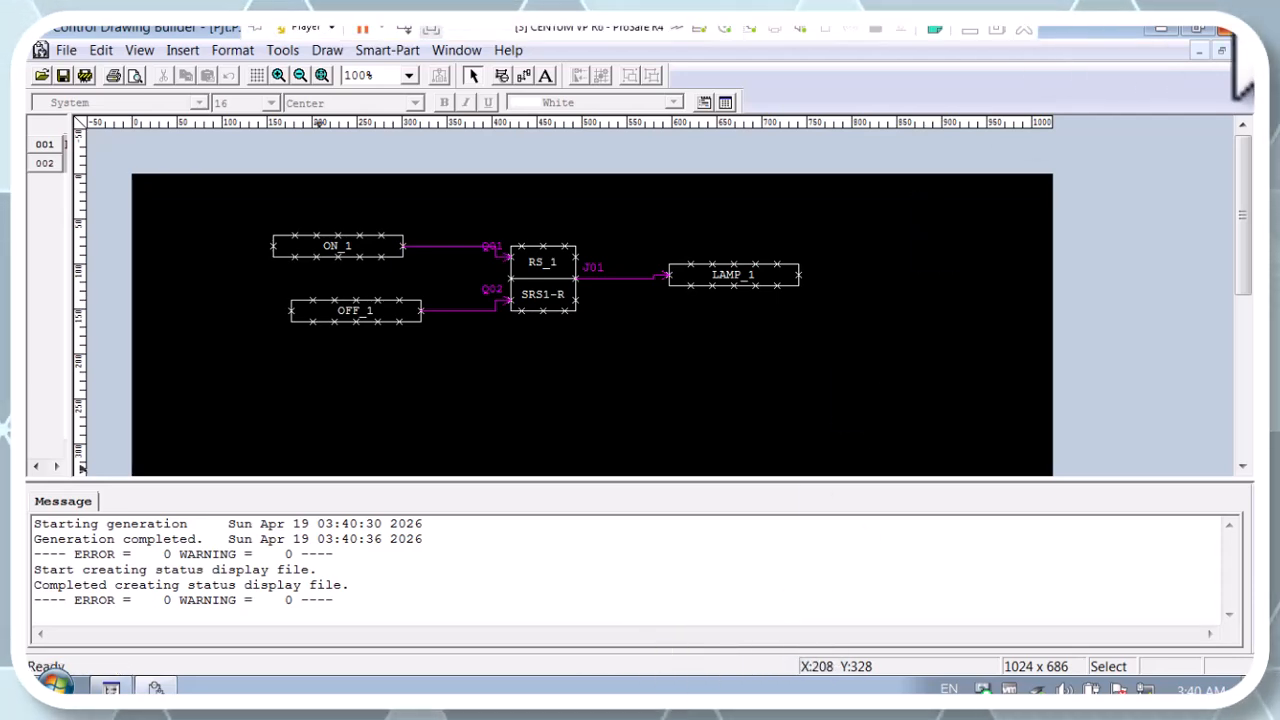
click(1228, 27)
Step: Start the test function for FCS0101 in PJT01, and minimize the test and generation message windows
right_click(180, 257)
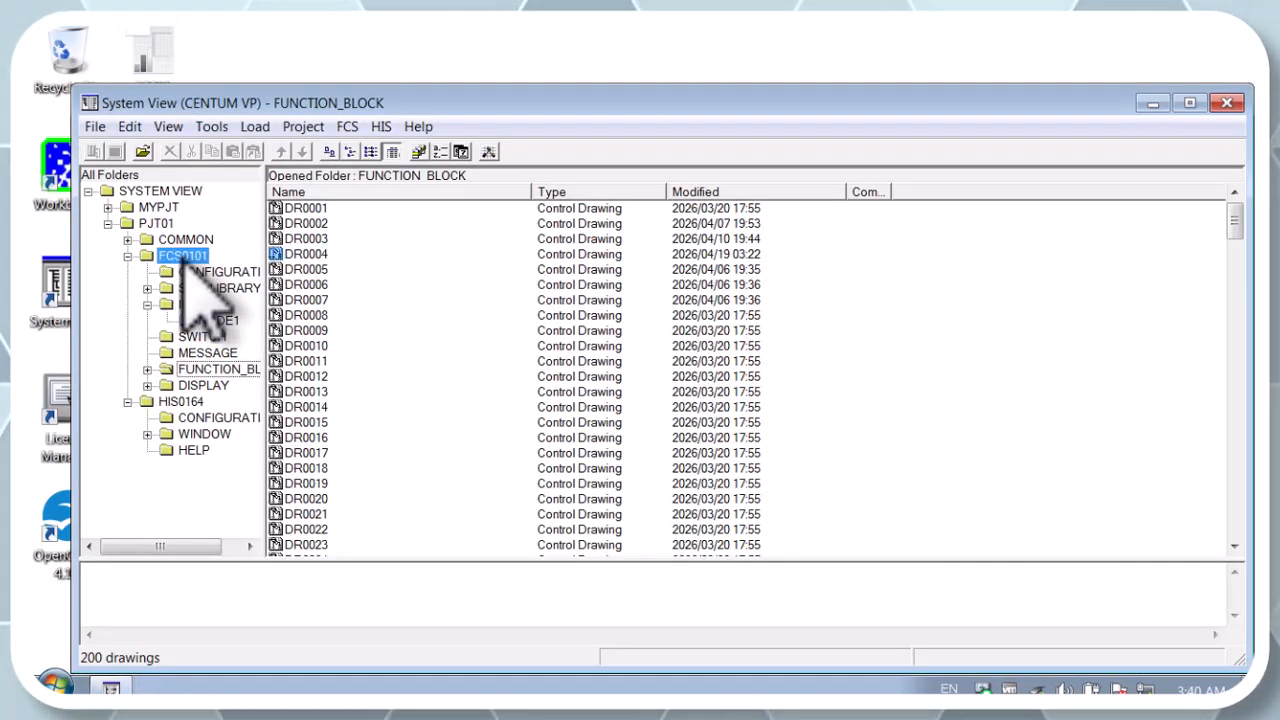
mouse_move(337, 468)
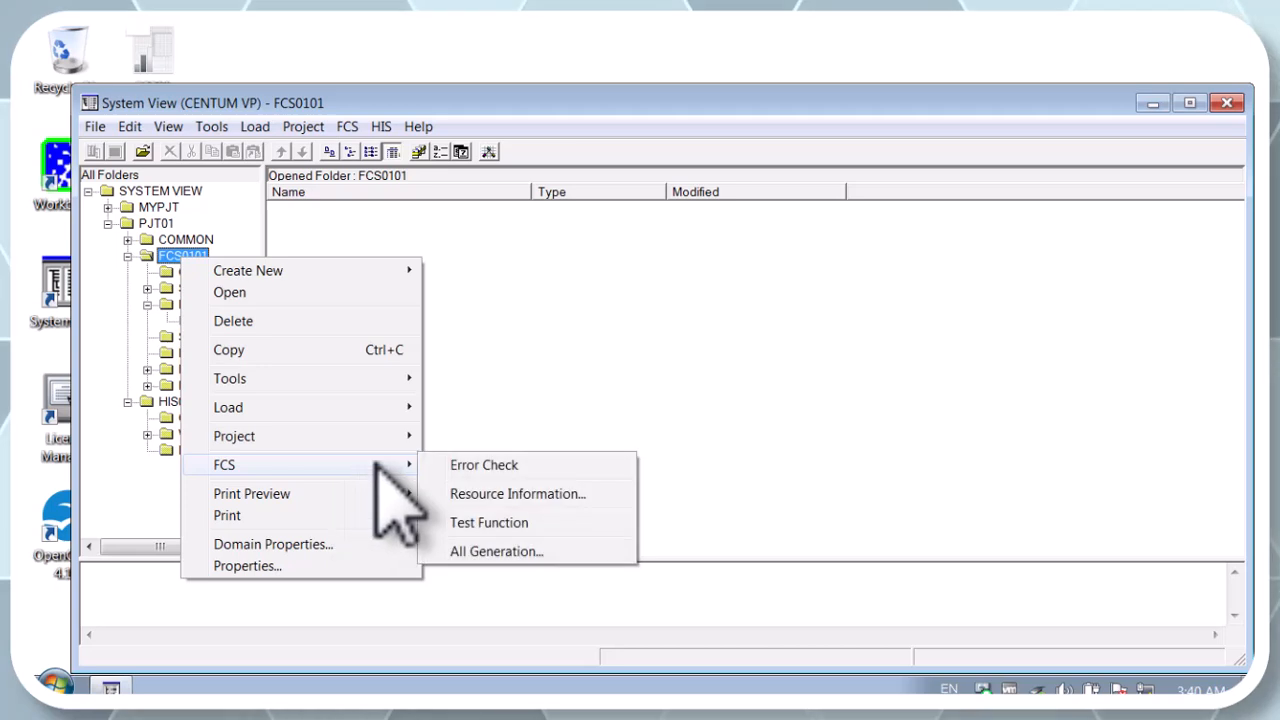
click(500, 522)
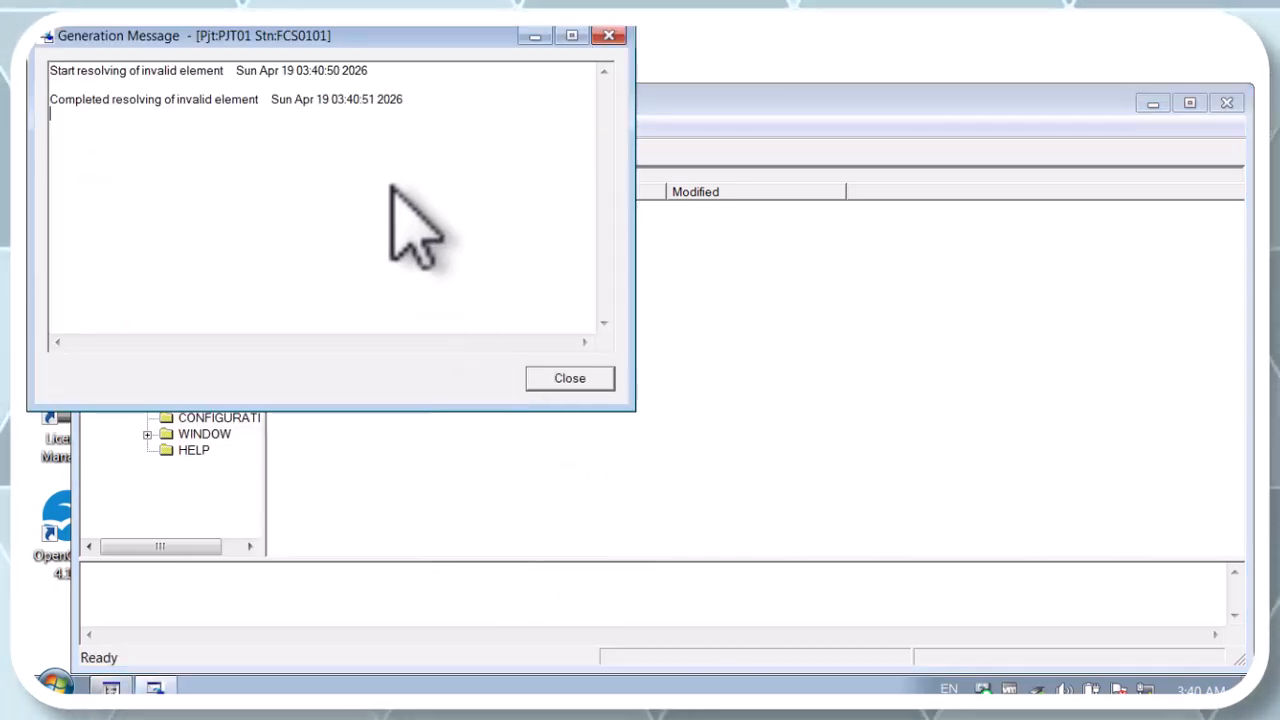
click(540, 452)
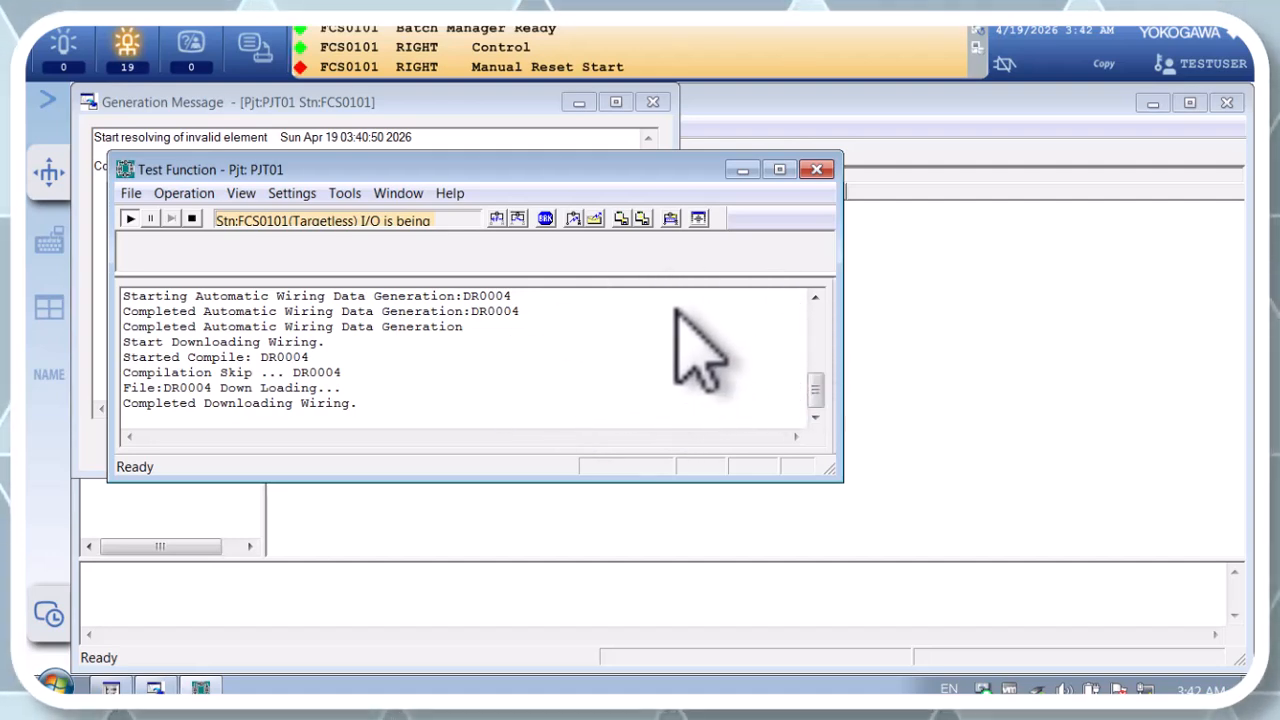
click(743, 170)
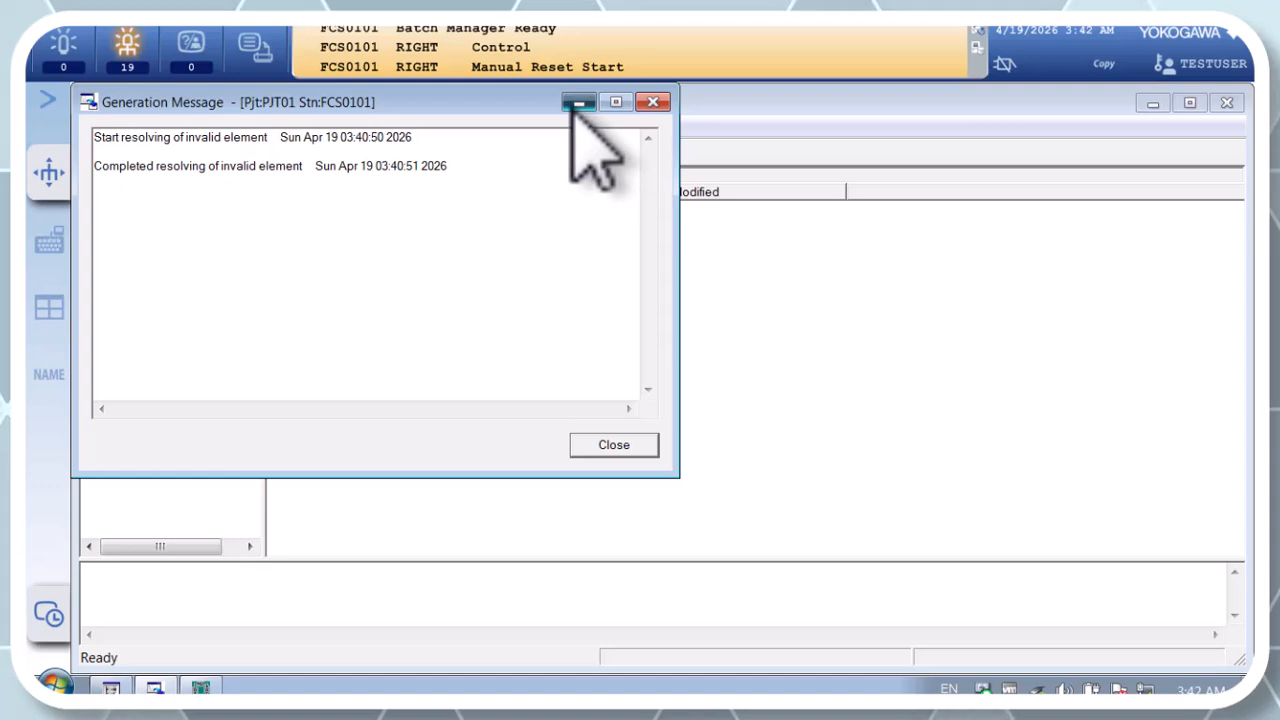
click(578, 103)
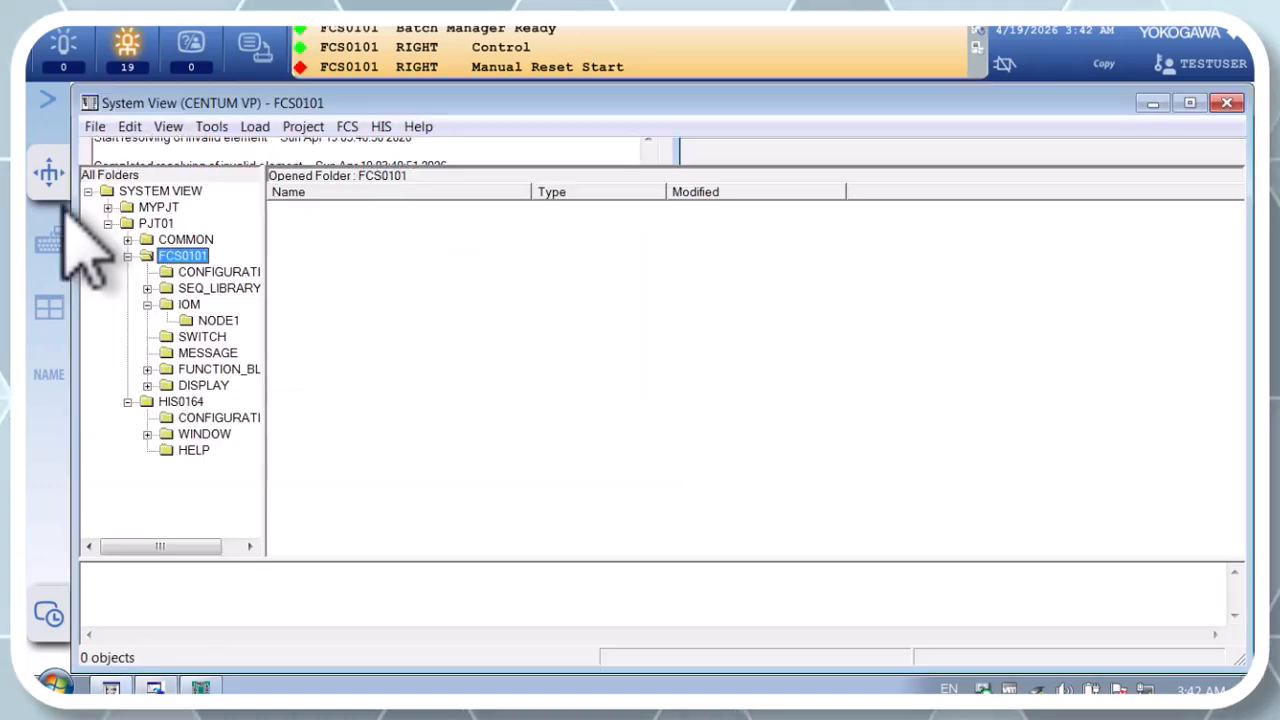
Step: Call up graphic window GR0002 by name and enter 1 for ON_1 through its ON button
click(56, 372)
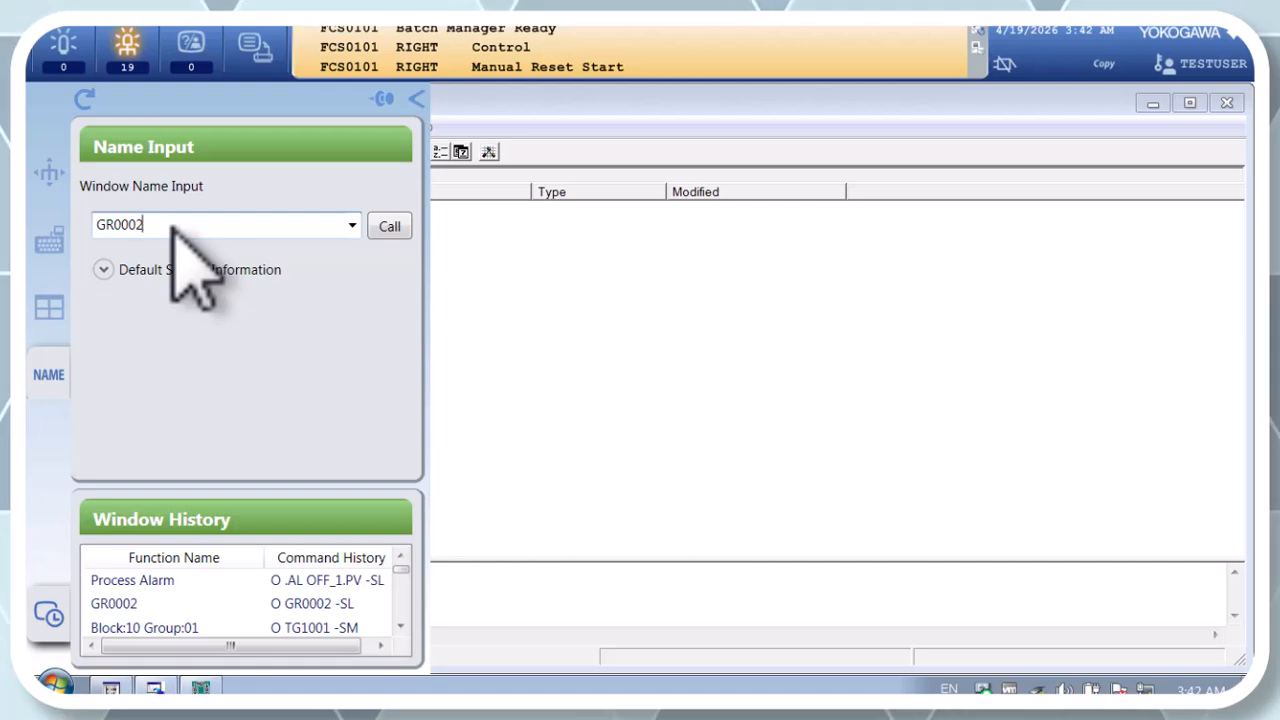
key(Return)
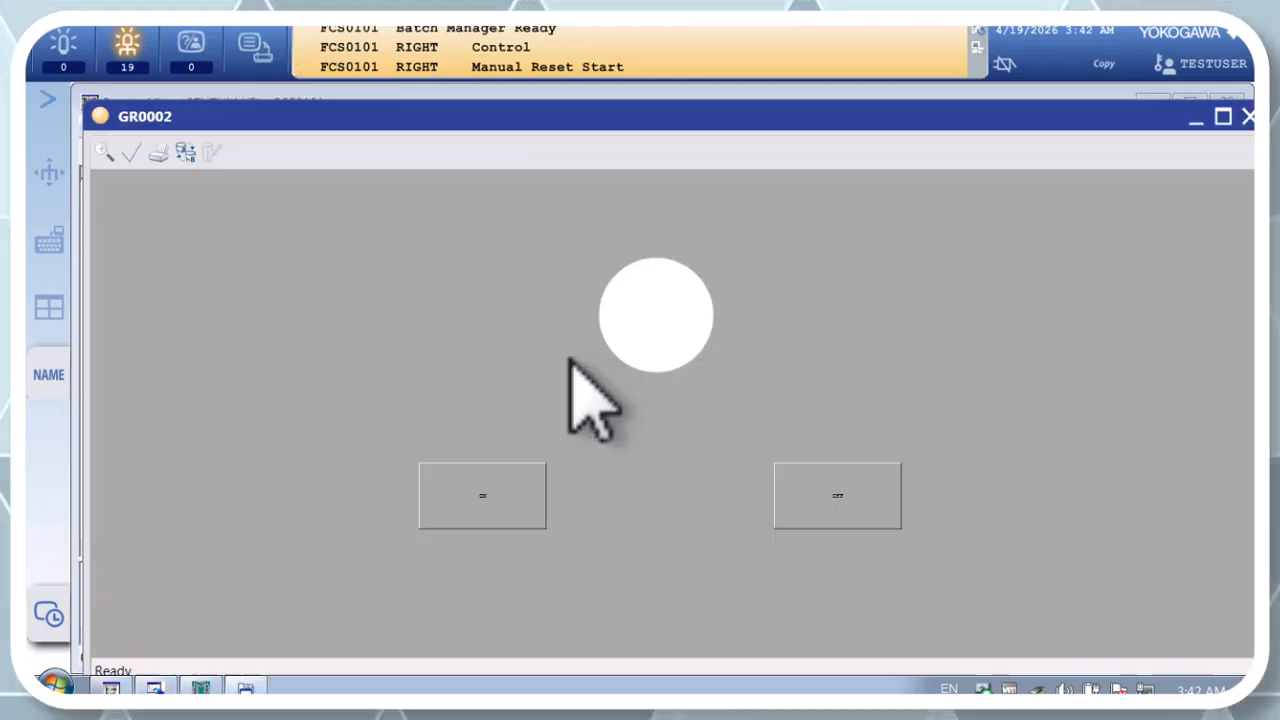
click(500, 487)
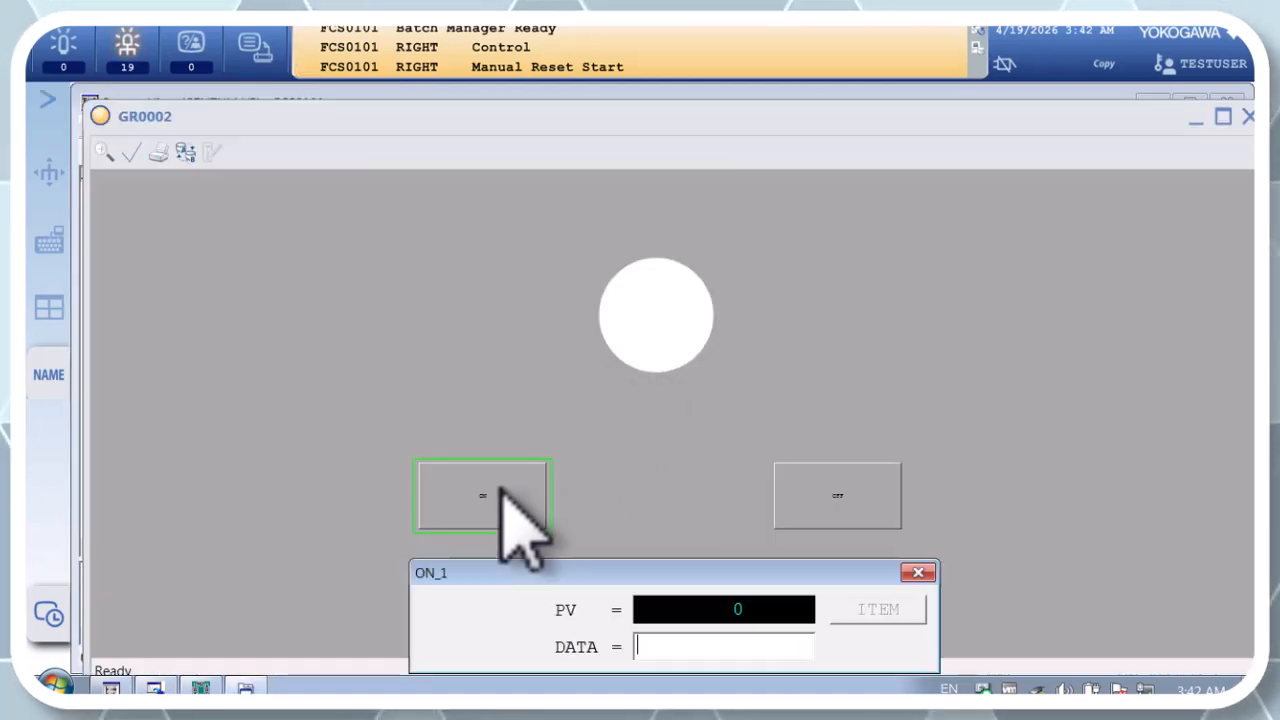
drag(640, 572, 398, 262)
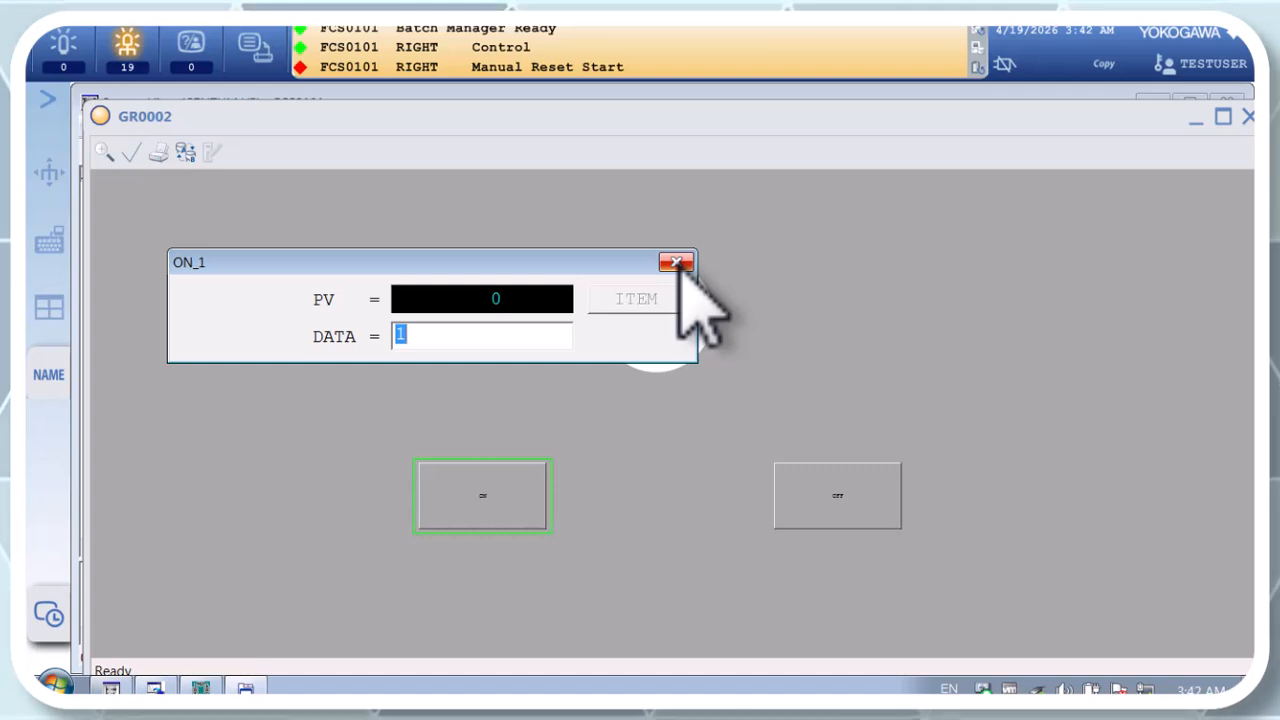
click(676, 263)
Step: Enter 1 for OFF_1 through the OFF button on GR0002 and close the data dialog
click(805, 495)
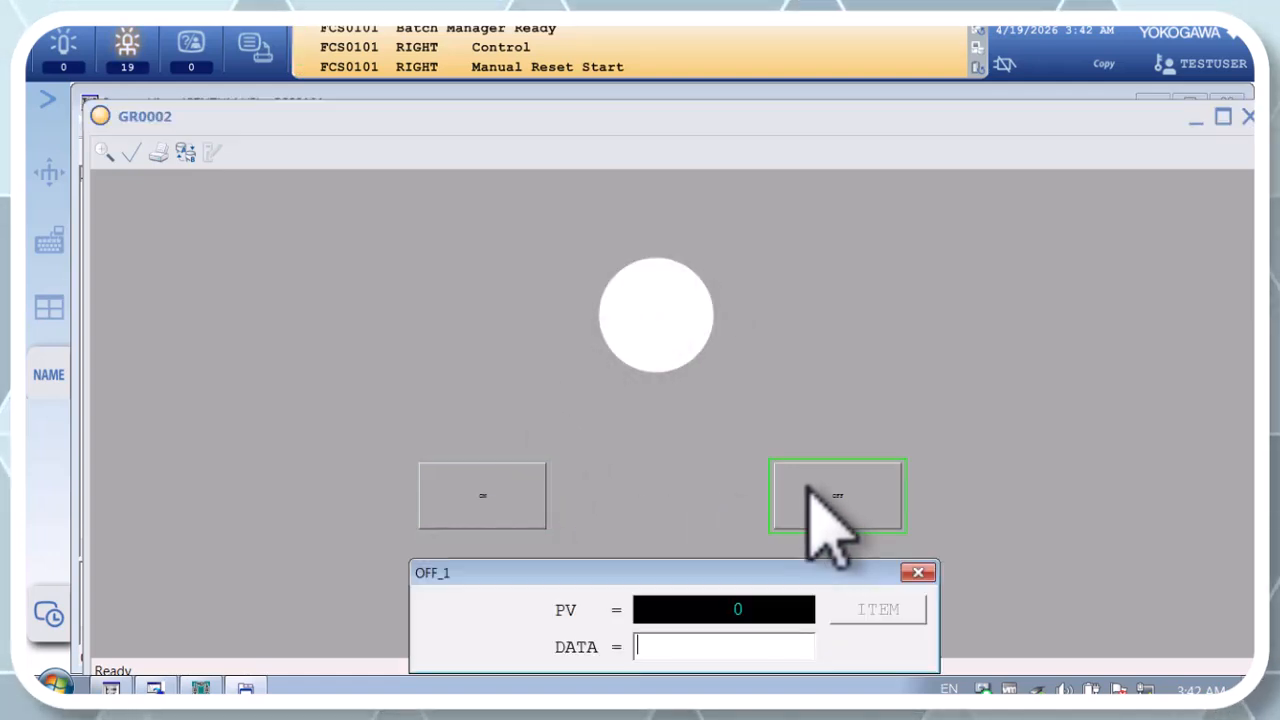
drag(766, 576, 683, 291)
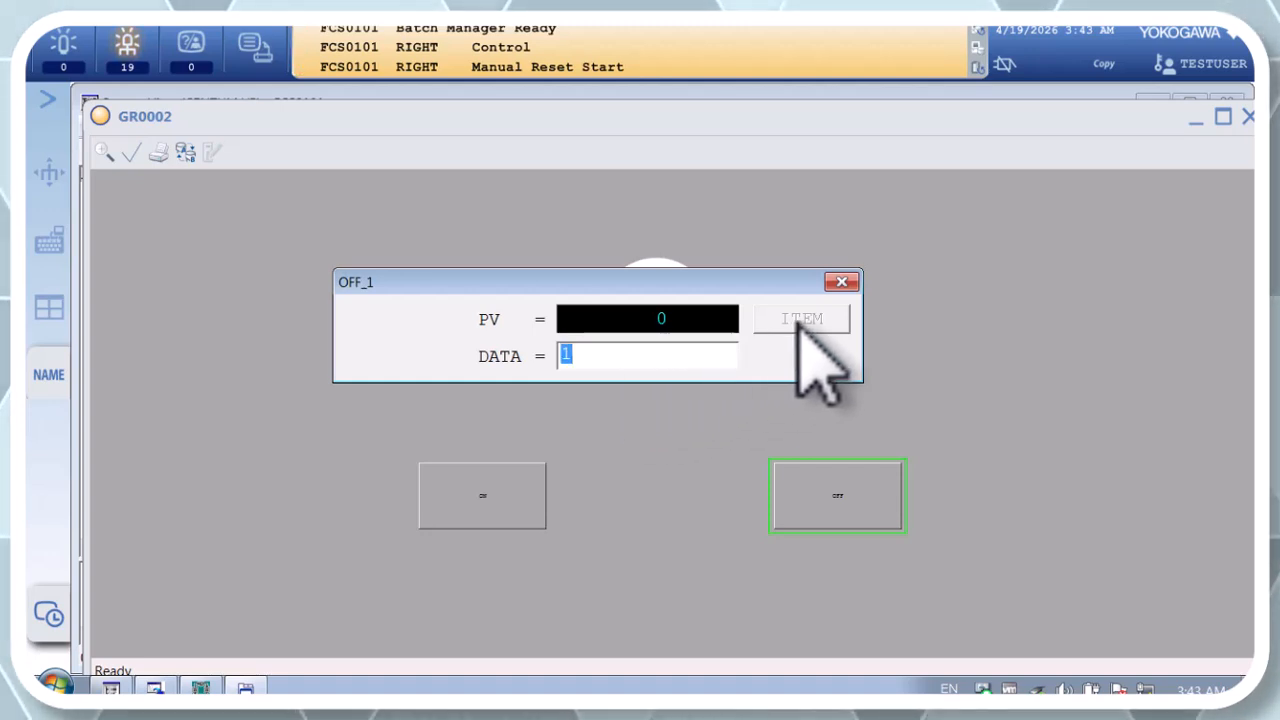
click(840, 284)
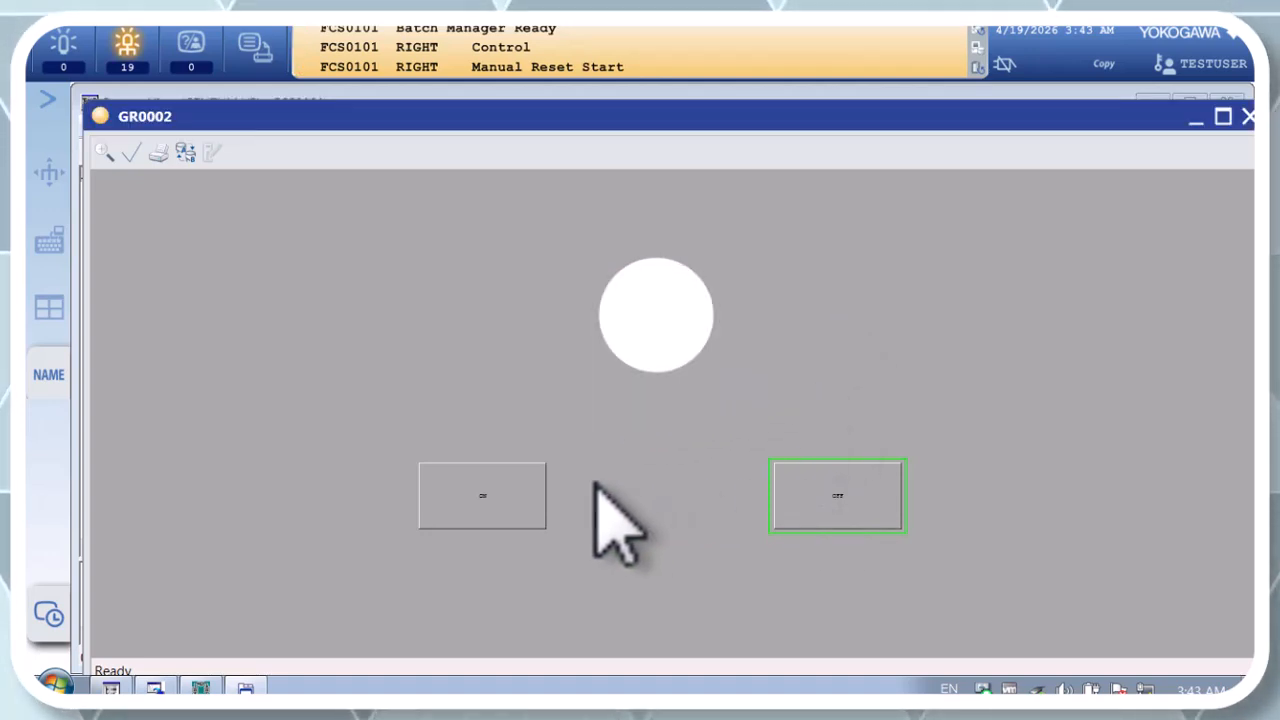
Step: Send the value 1 to ON_1 again through the ON button on GR0002, and close the data dialog
click(514, 492)
drag(555, 568, 360, 229)
click(717, 234)
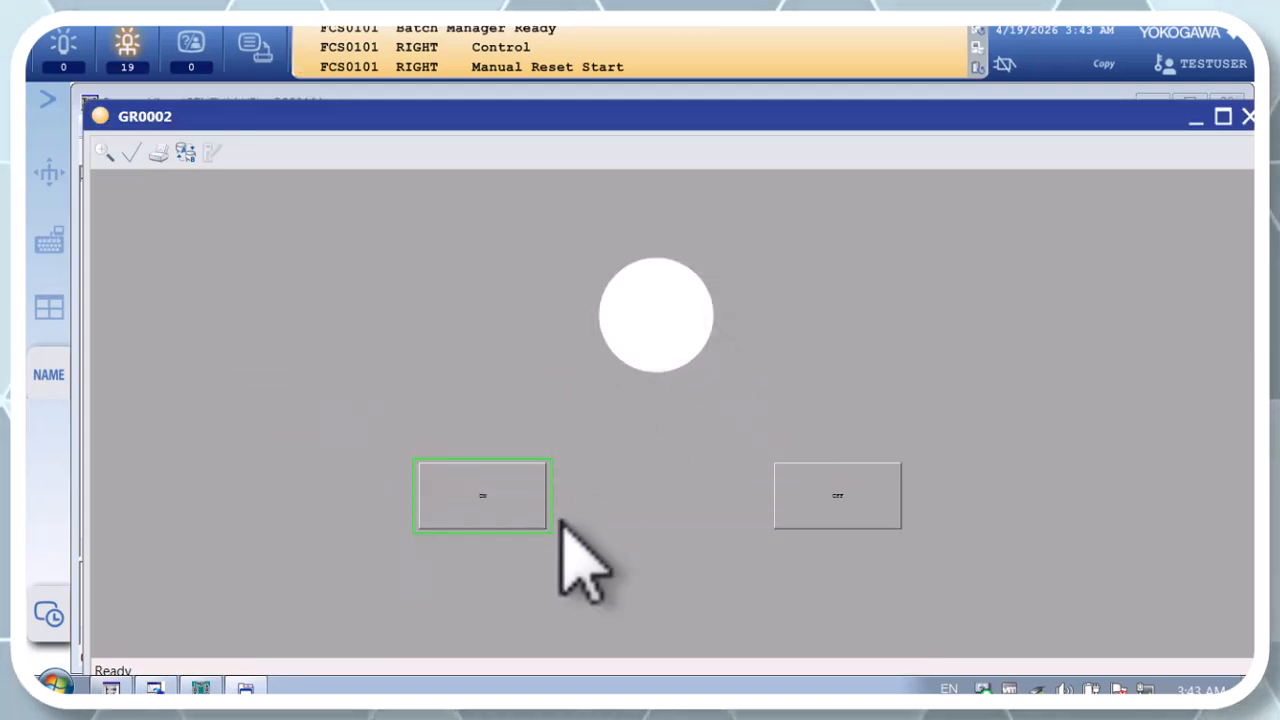
click(501, 491)
click(501, 491)
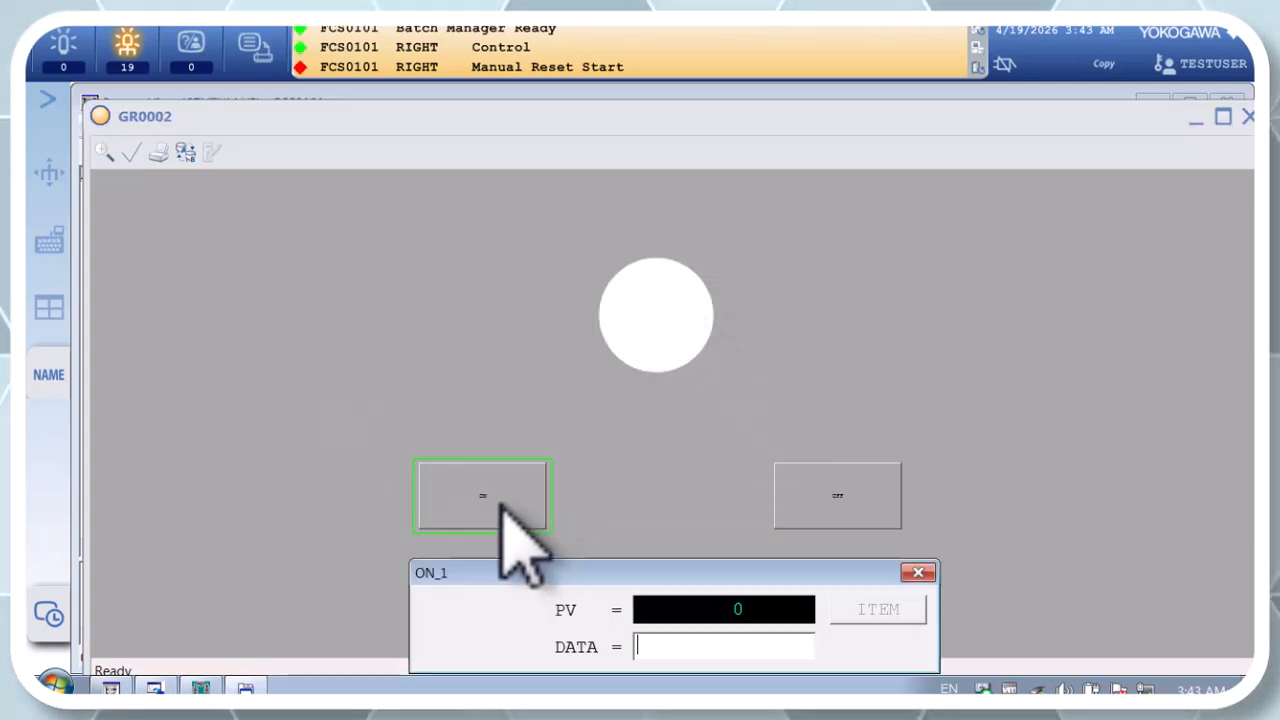
click(500, 505)
click(500, 510)
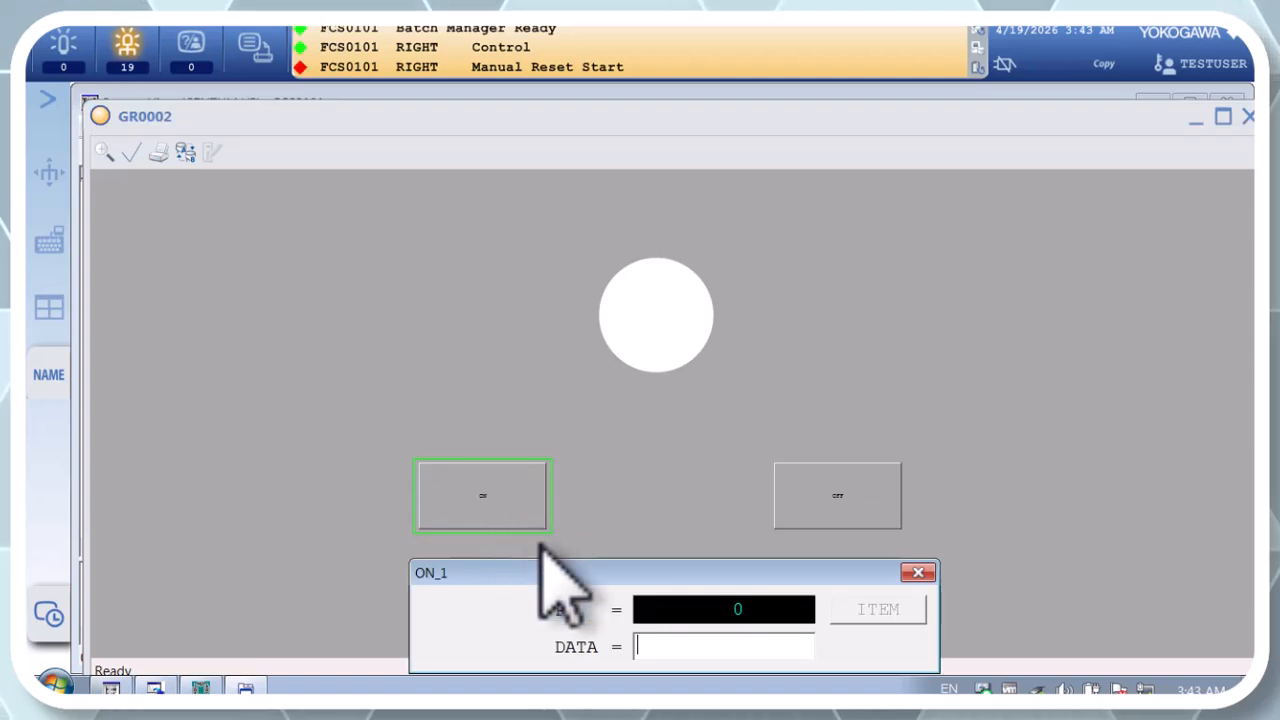
drag(528, 575, 294, 241)
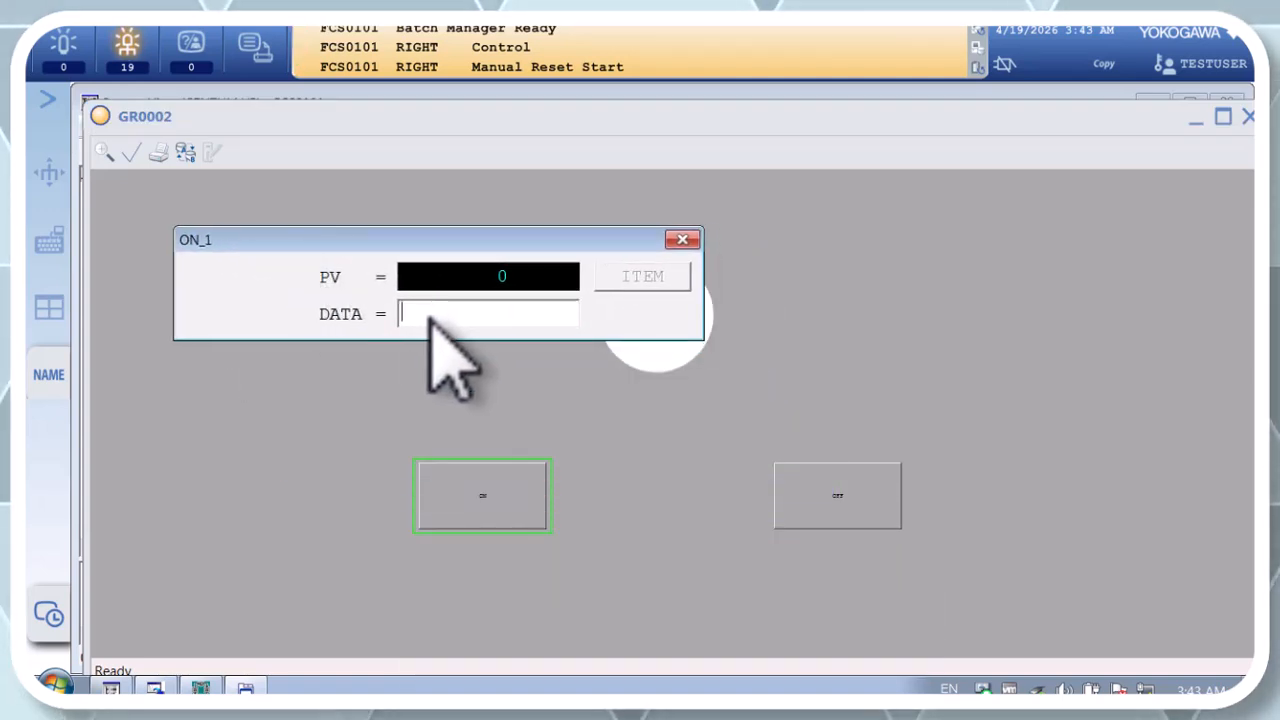
text(1)
key(Return)
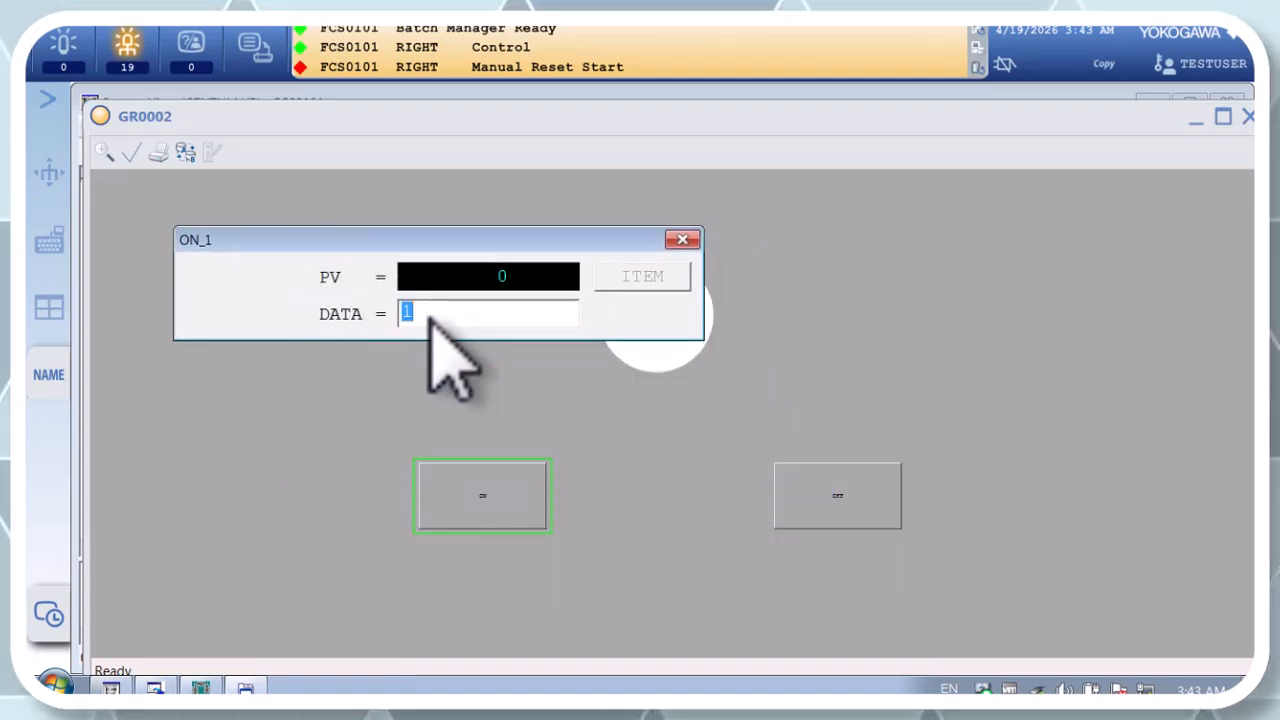
key(Return)
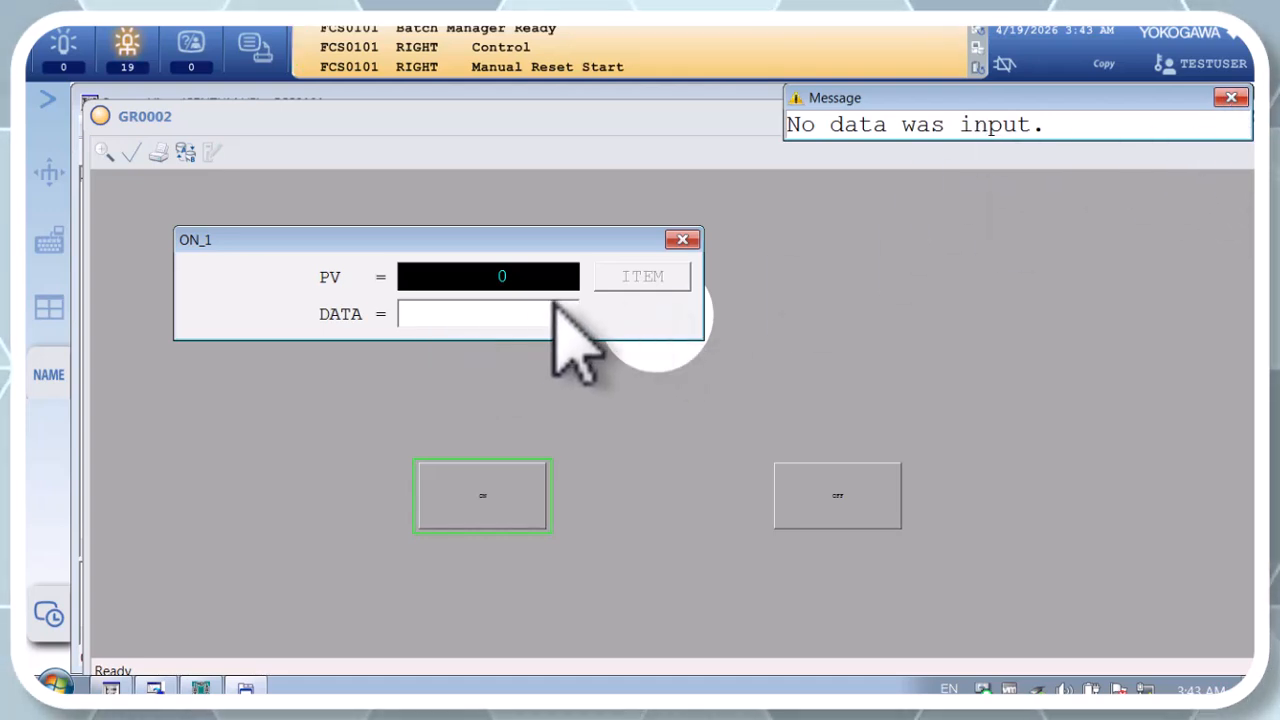
text(1)
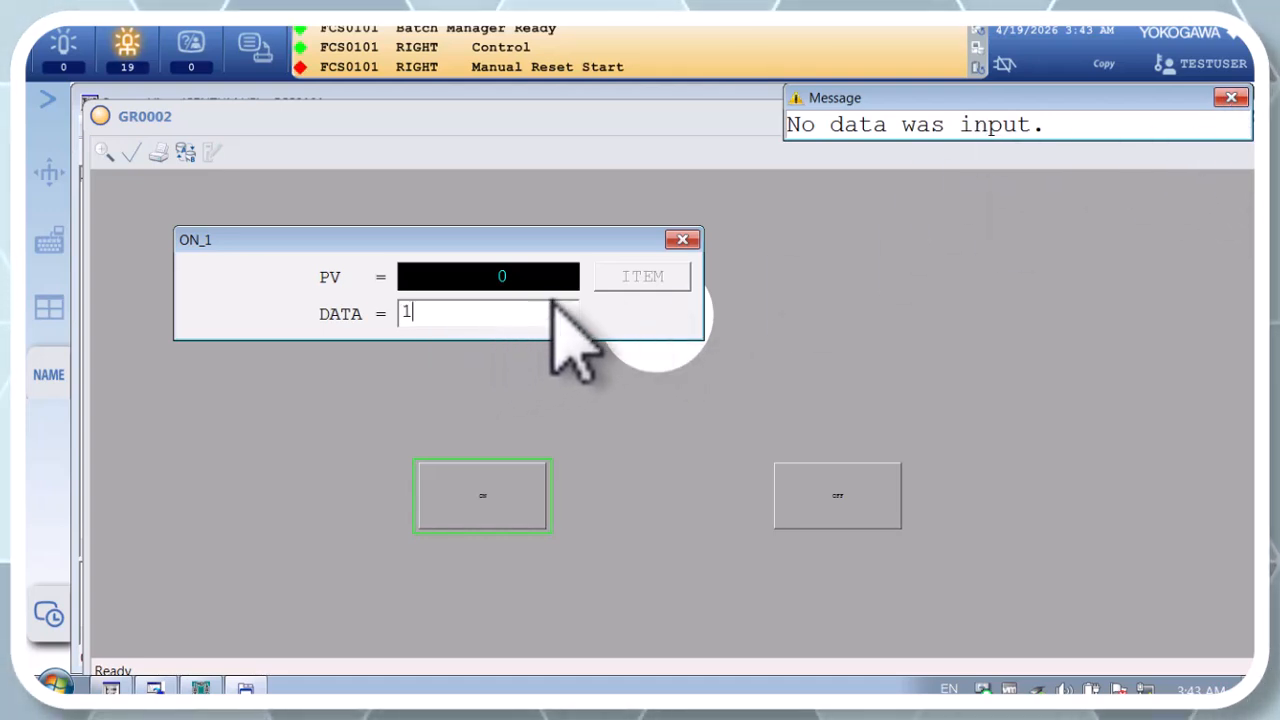
key(Return)
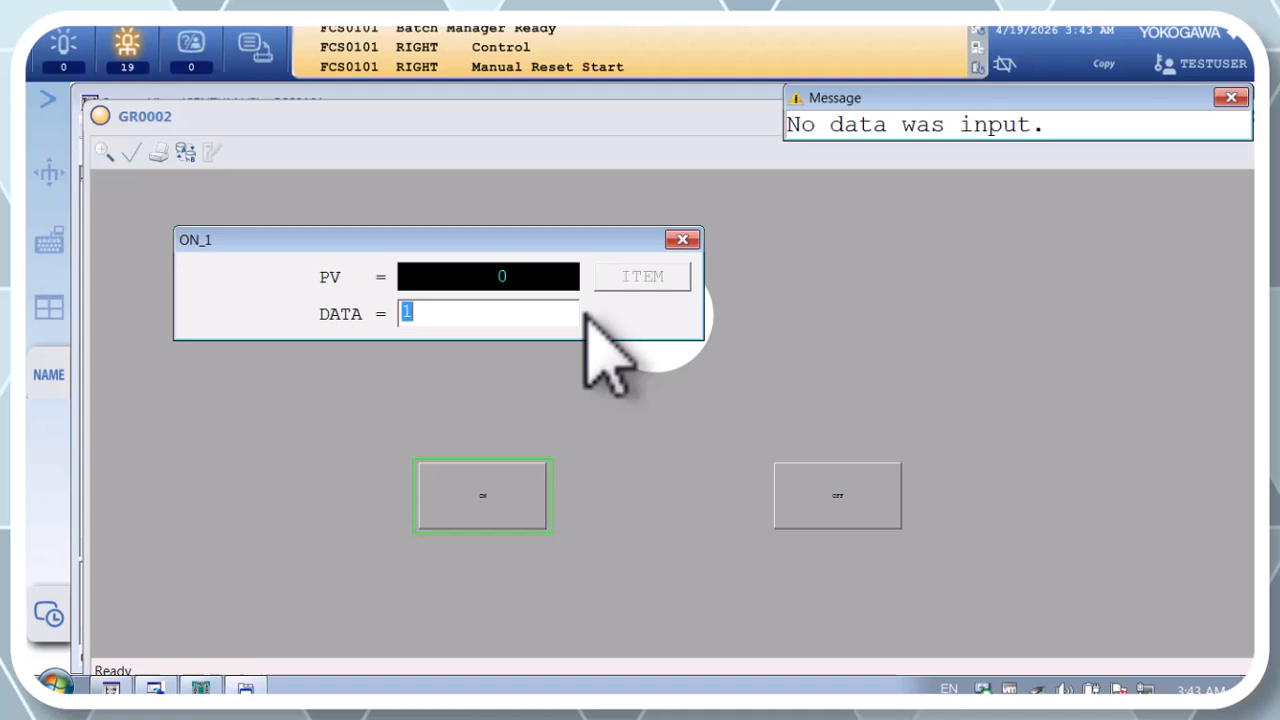
click(683, 241)
click(523, 478)
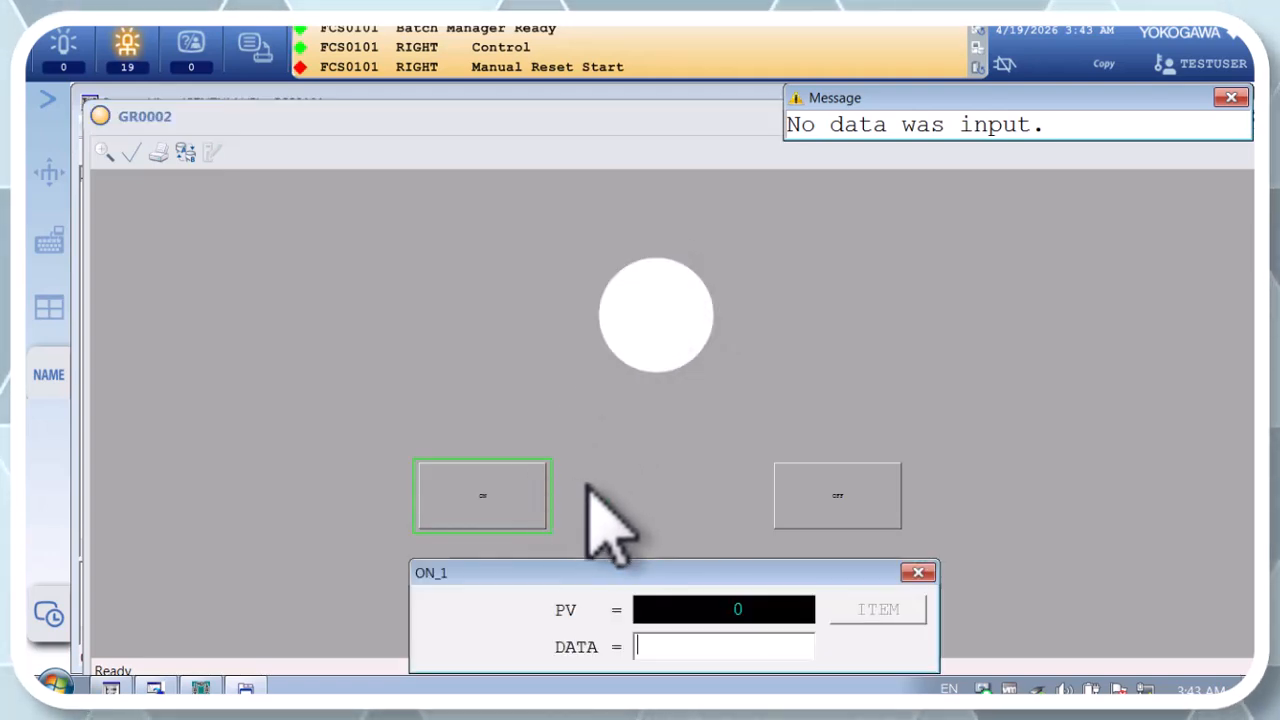
drag(563, 510, 328, 283)
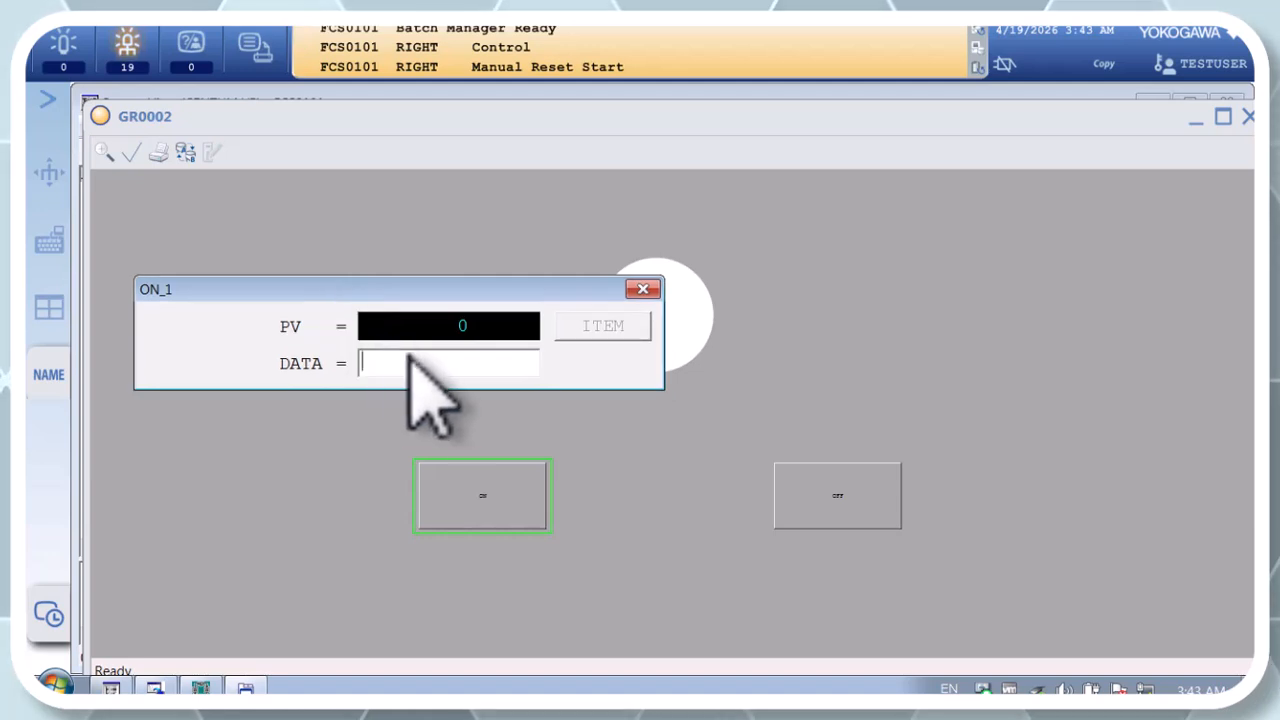
click(643, 290)
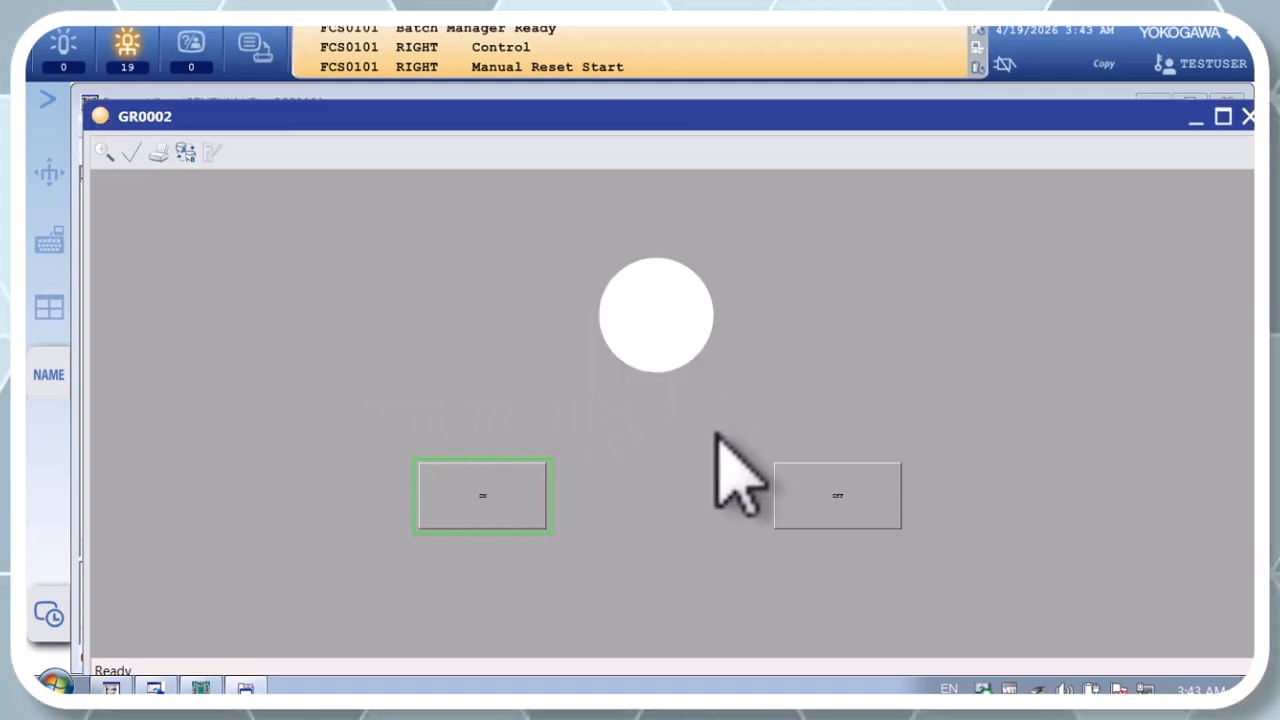
Step: Try to send the value 1 to OFF_1 again through the OFF button on GR0002
click(820, 503)
drag(657, 574, 400, 288)
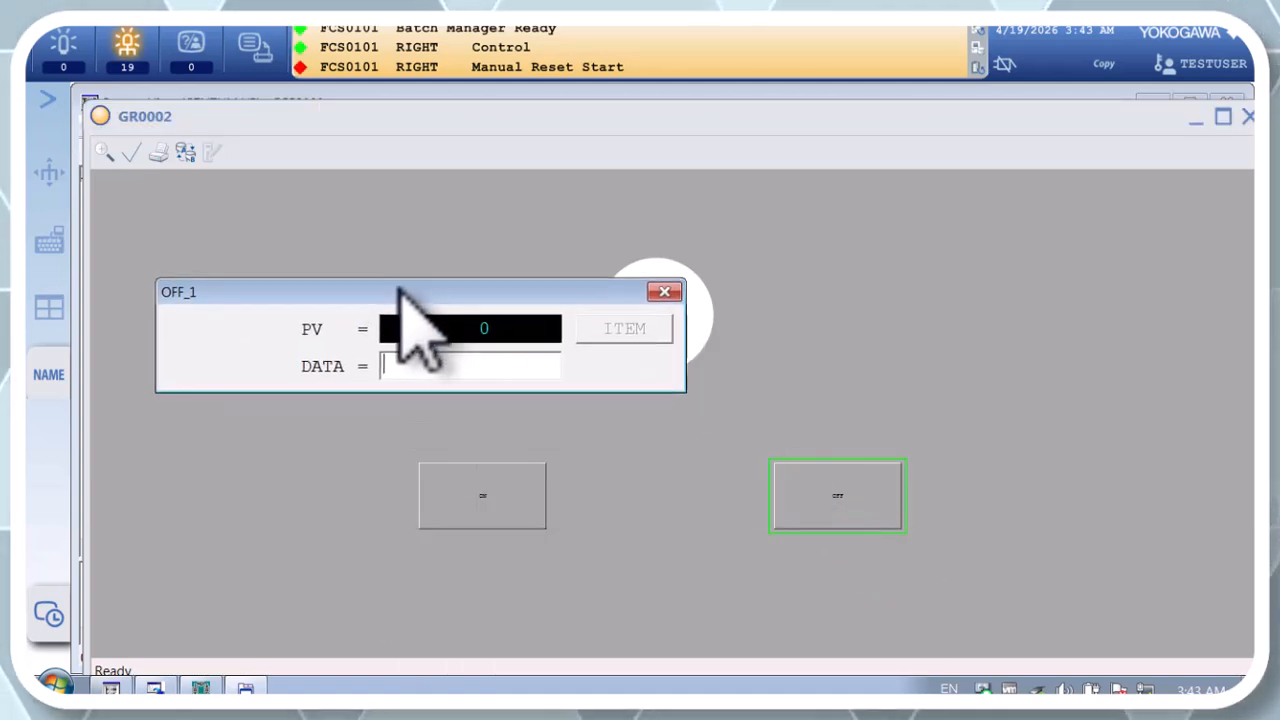
text(1)
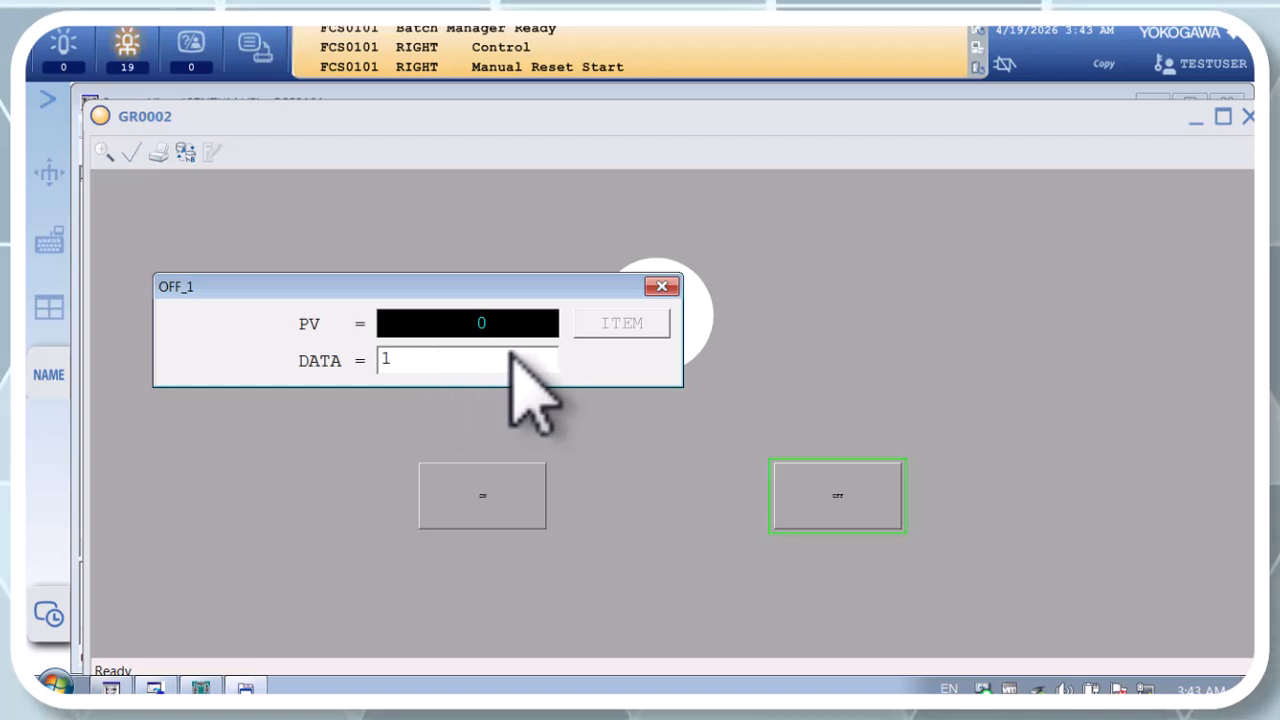
key(BackSpace)
key(Return)
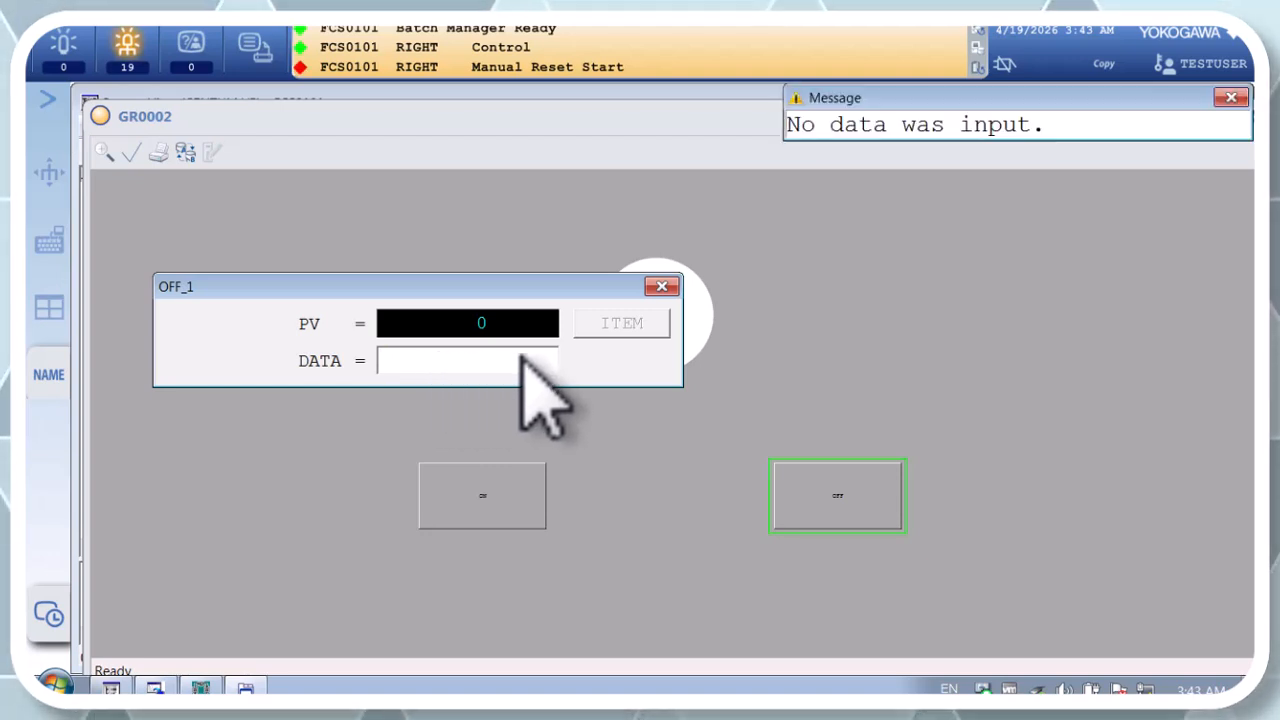
click(660, 287)
click(490, 485)
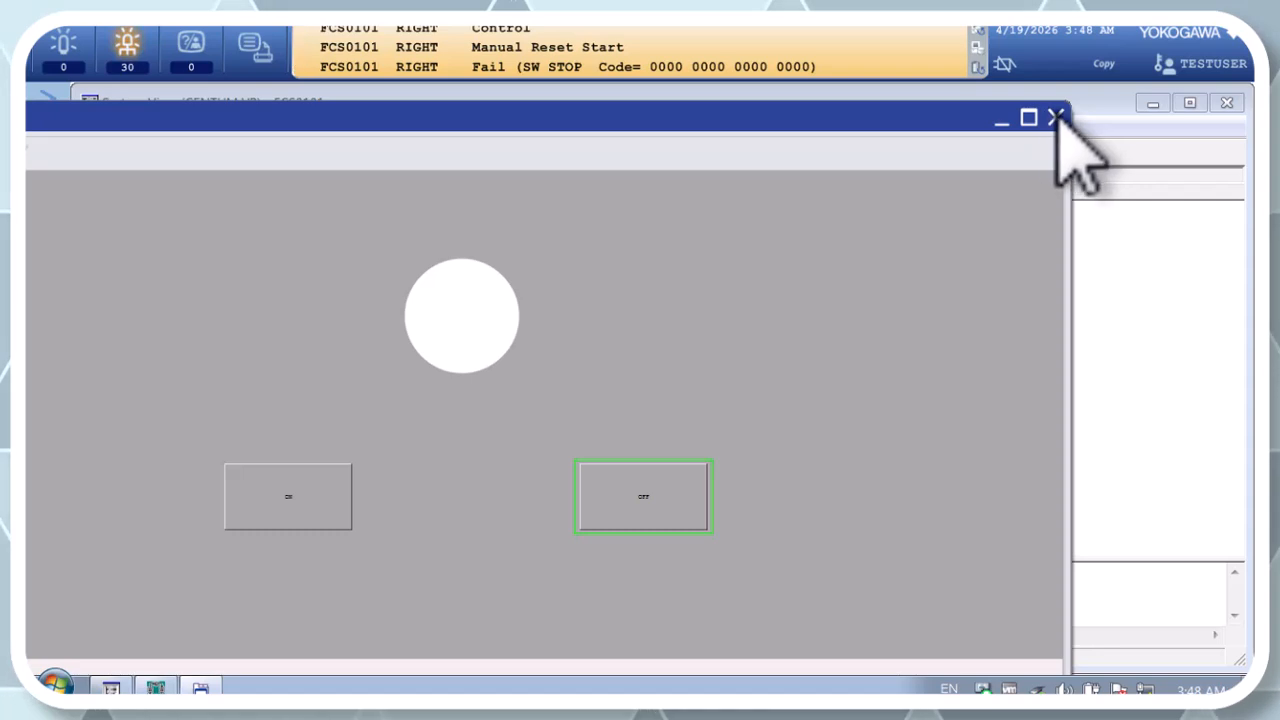
Step: Close GR0002 and stop the running FCS0101 test function
click(1056, 118)
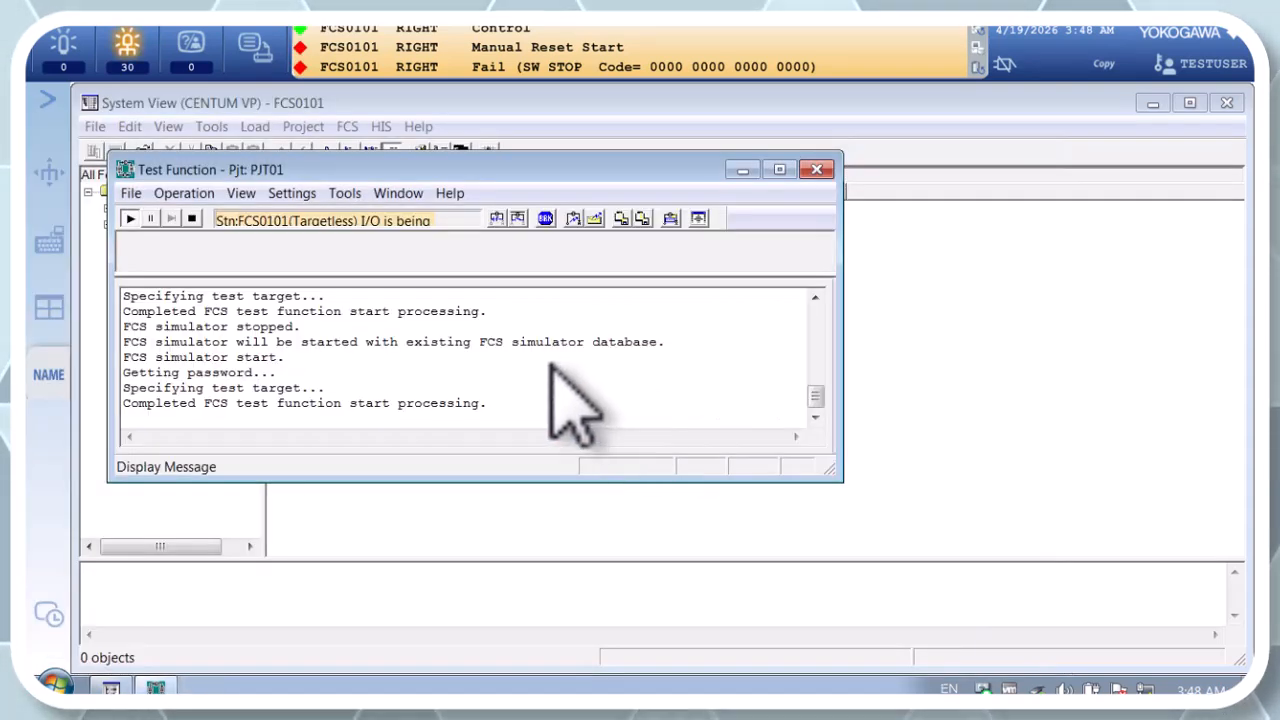
click(193, 218)
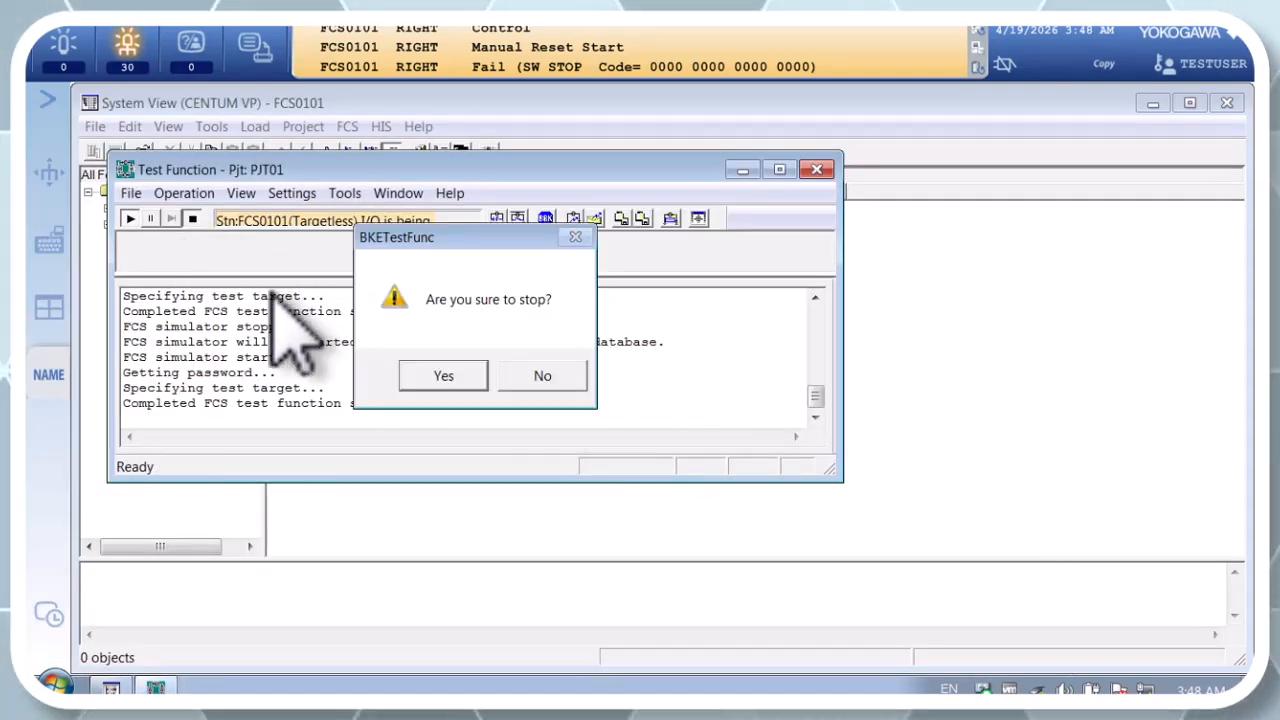
click(412, 372)
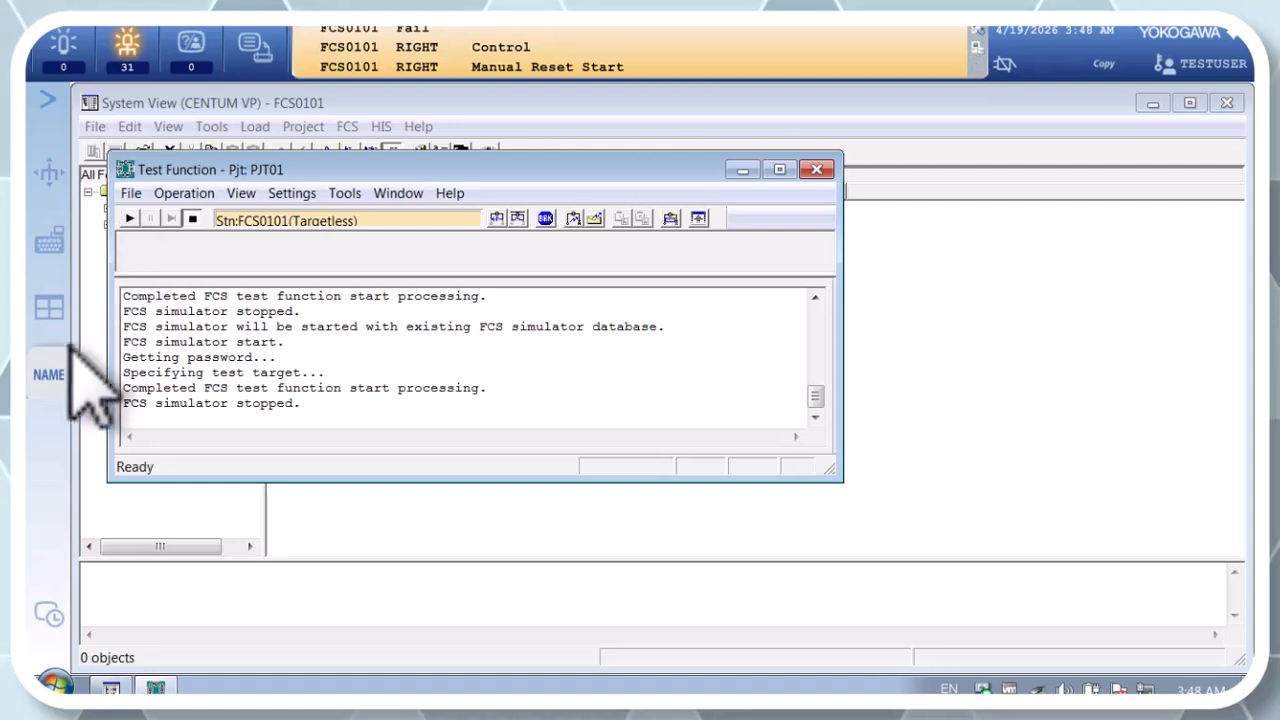
Step: Call up graphic window GR0002 again by name
click(50, 370)
click(382, 226)
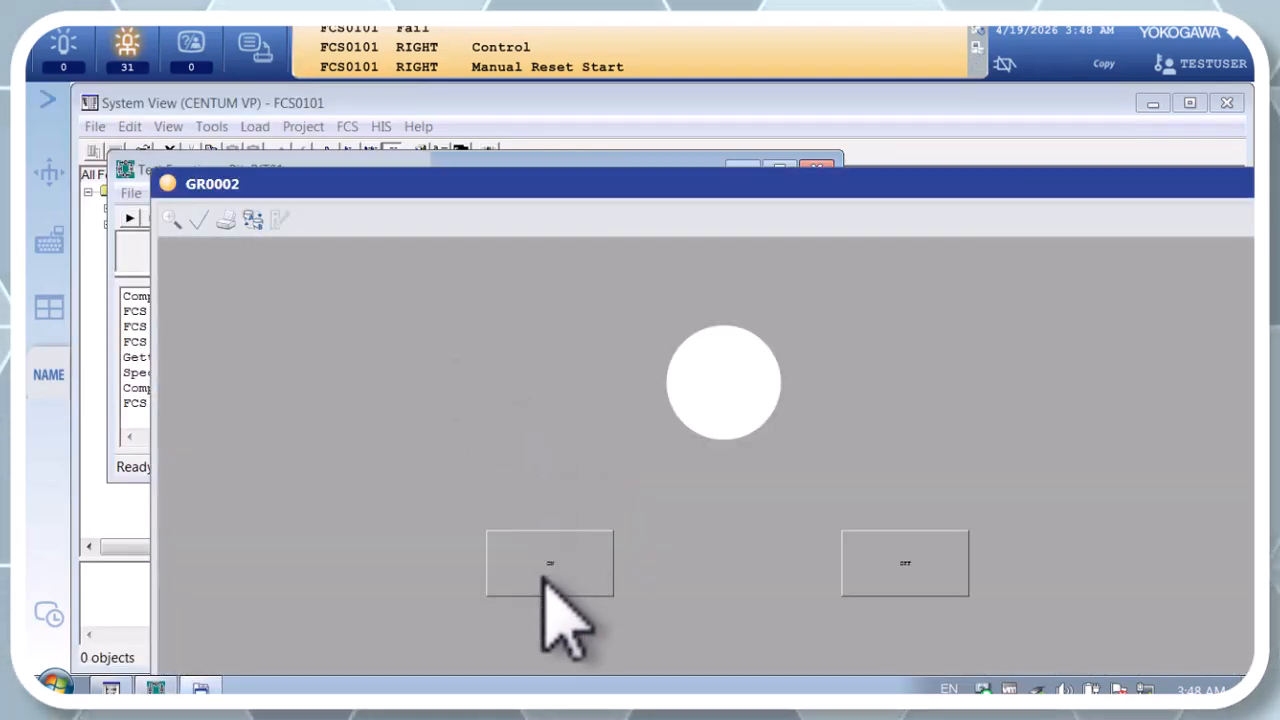
click(545, 578)
drag(626, 577, 446, 367)
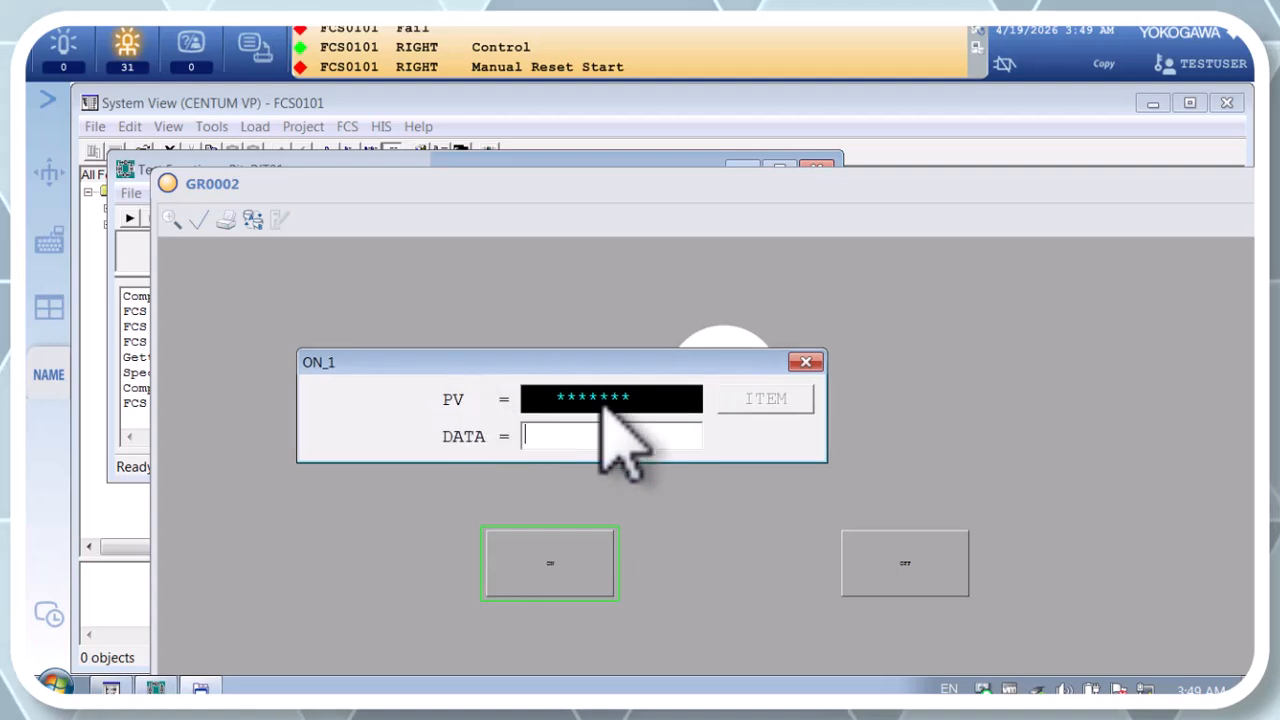
click(806, 362)
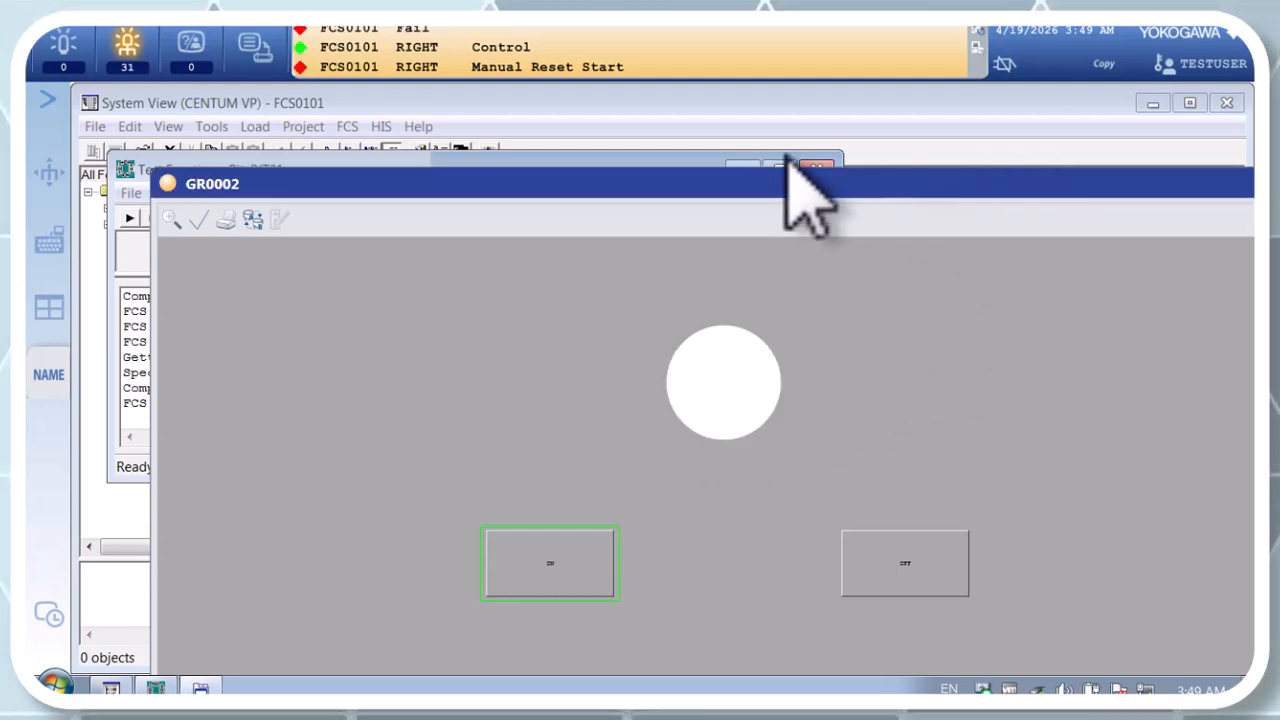
click(546, 162)
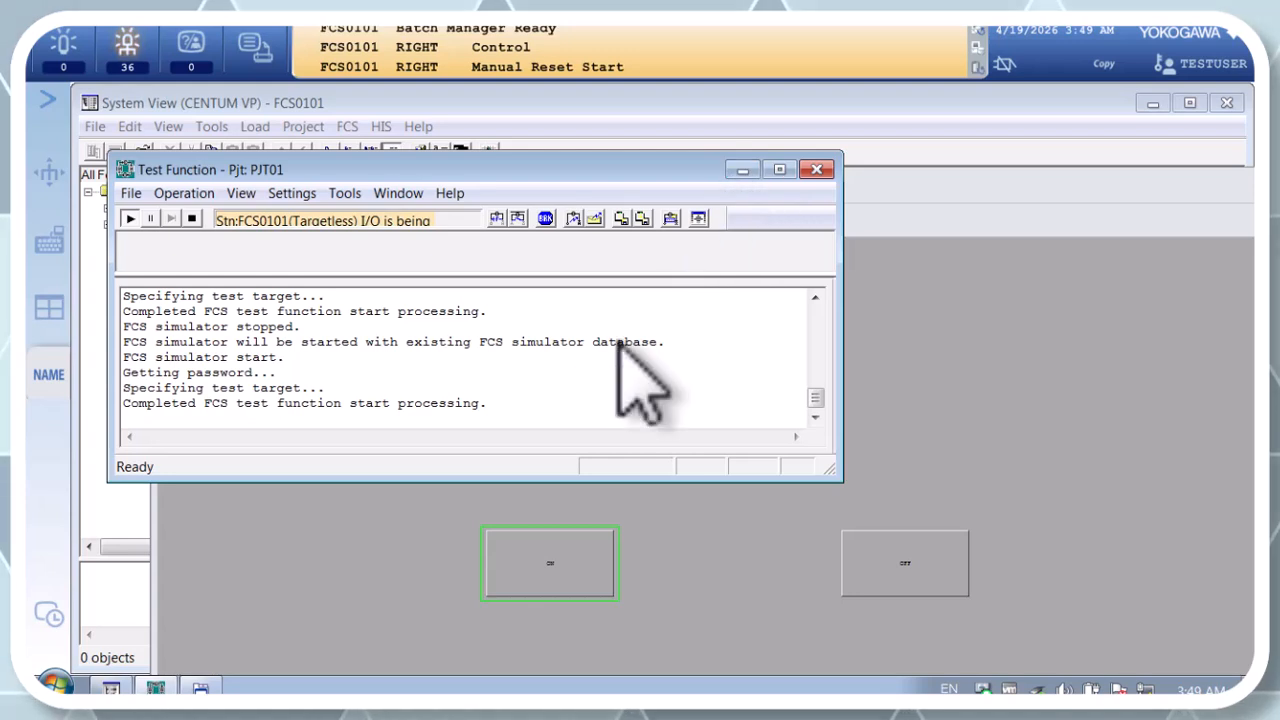
Step: Send the value 1 and then 0 to ON_1 through the ON button on GR0002, and close the data dialog
click(548, 535)
click(543, 552)
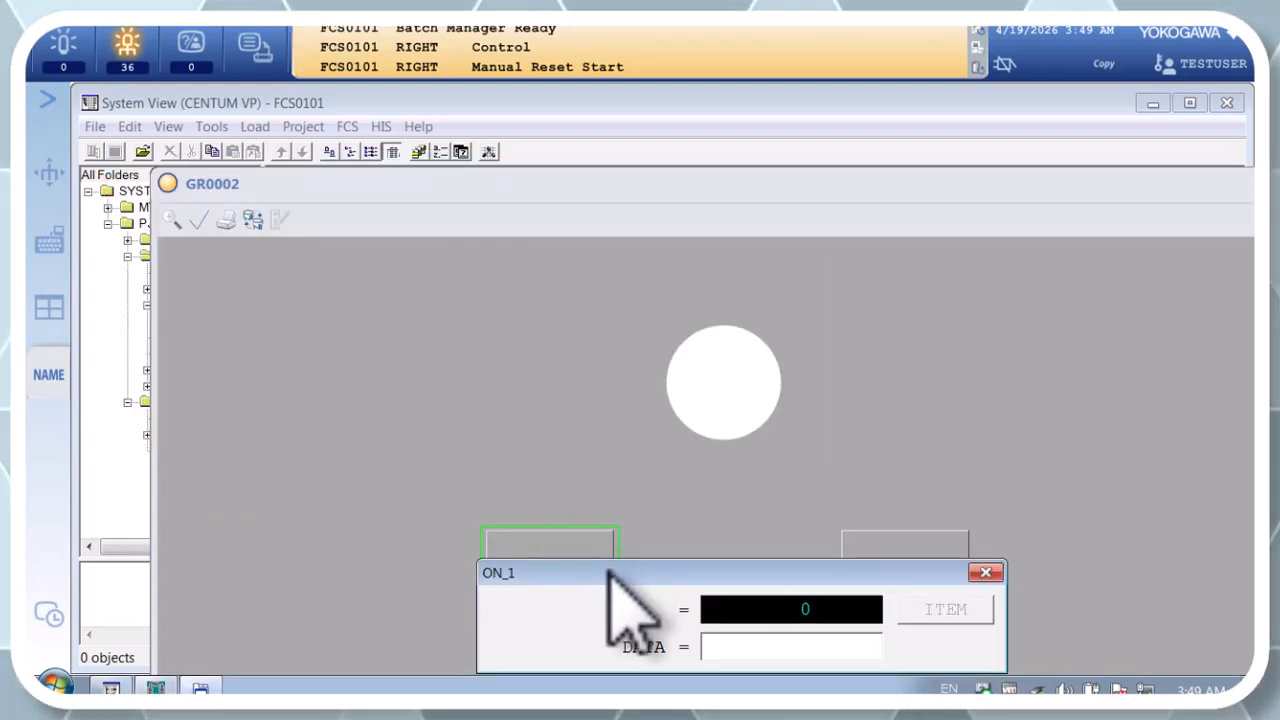
drag(607, 573, 352, 279)
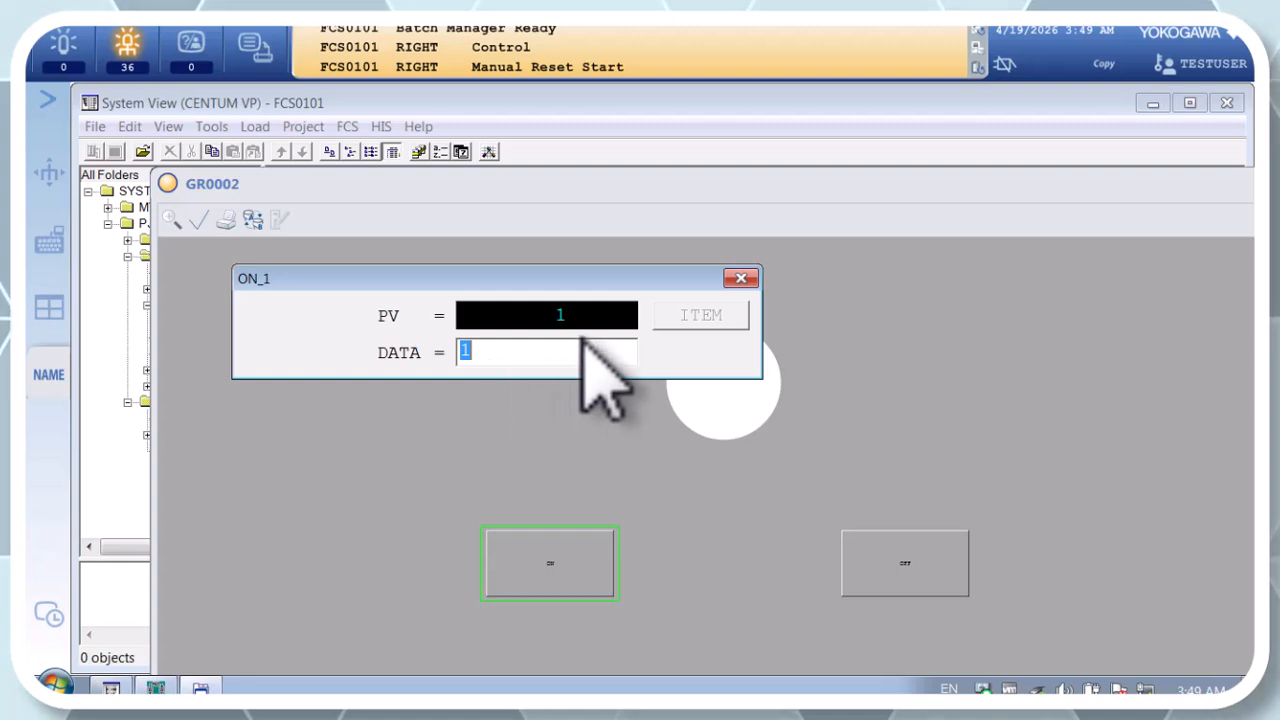
drag(640, 276, 458, 238)
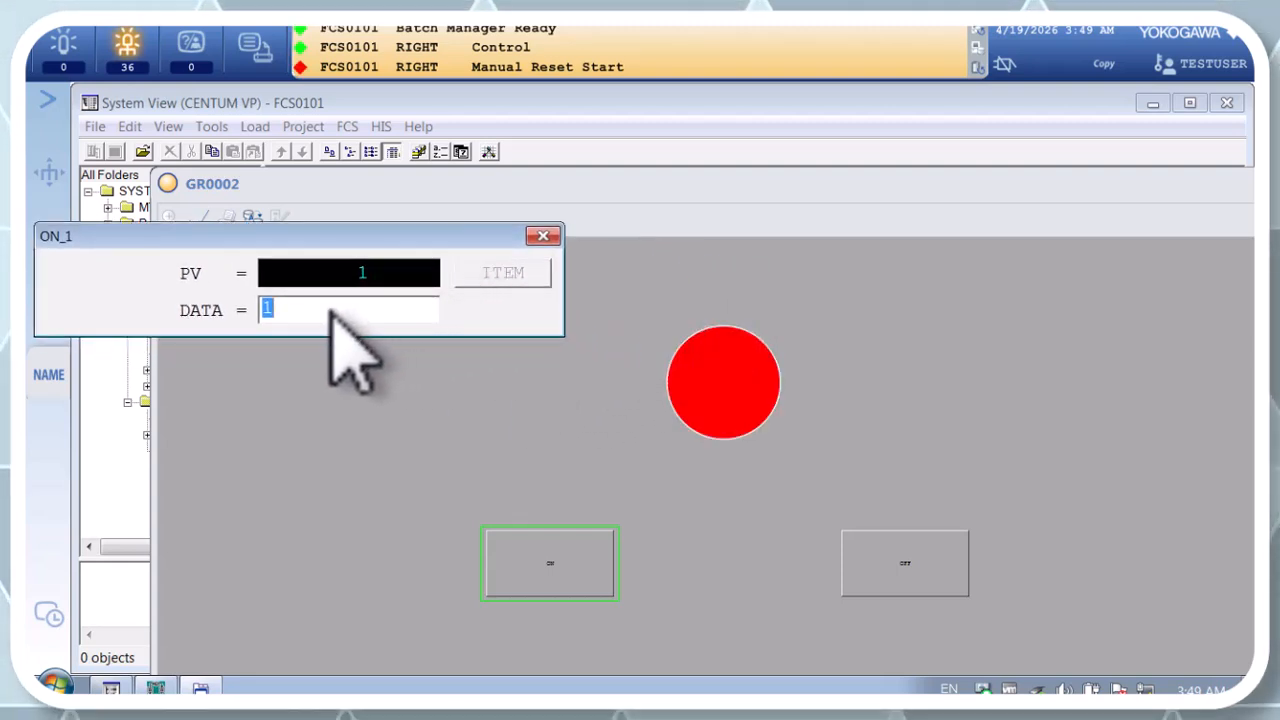
key(Return)
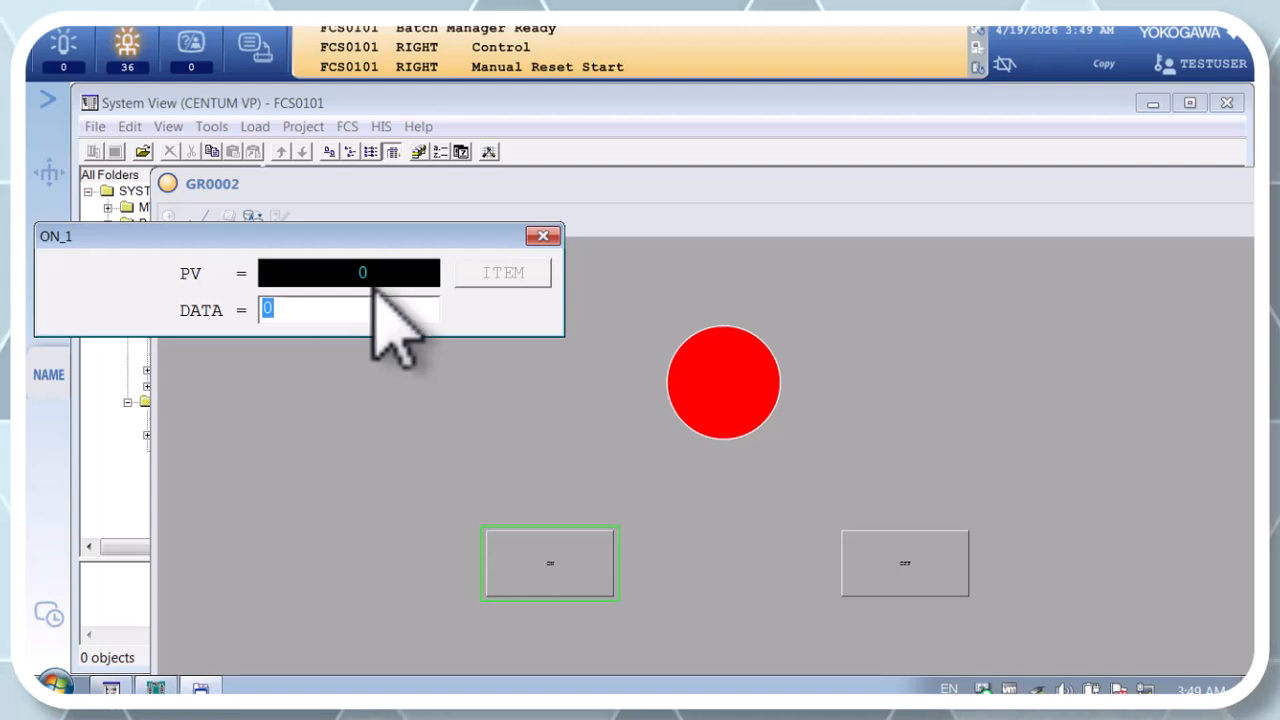
click(543, 237)
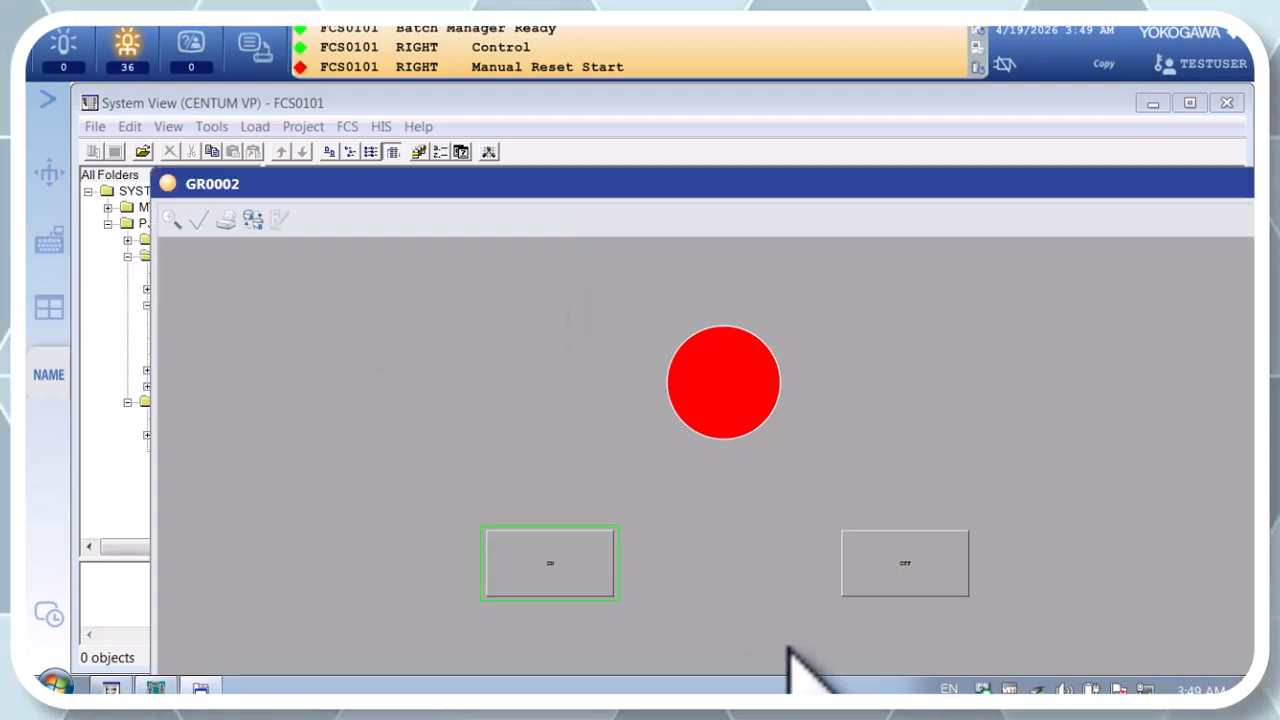
Step: Send the value 1 to OFF_1 through the OFF button on GR0002, and close the data dialog
click(915, 558)
drag(808, 575, 413, 240)
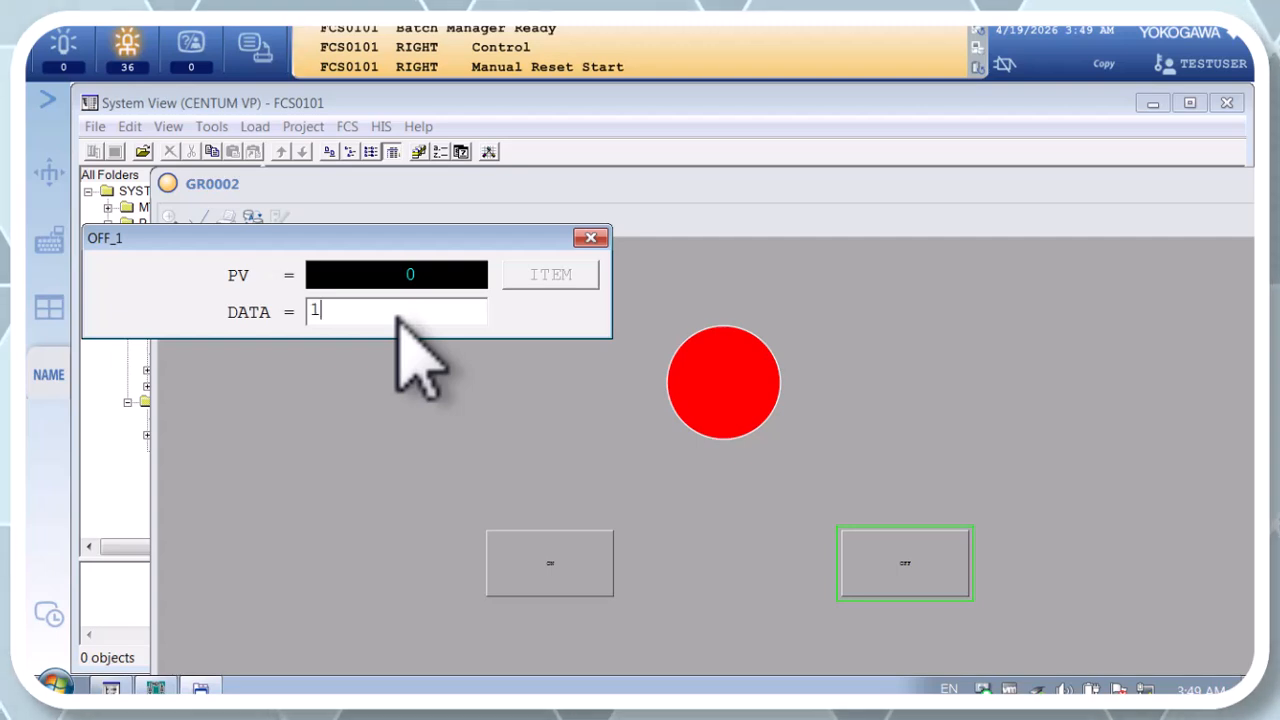
key(Return)
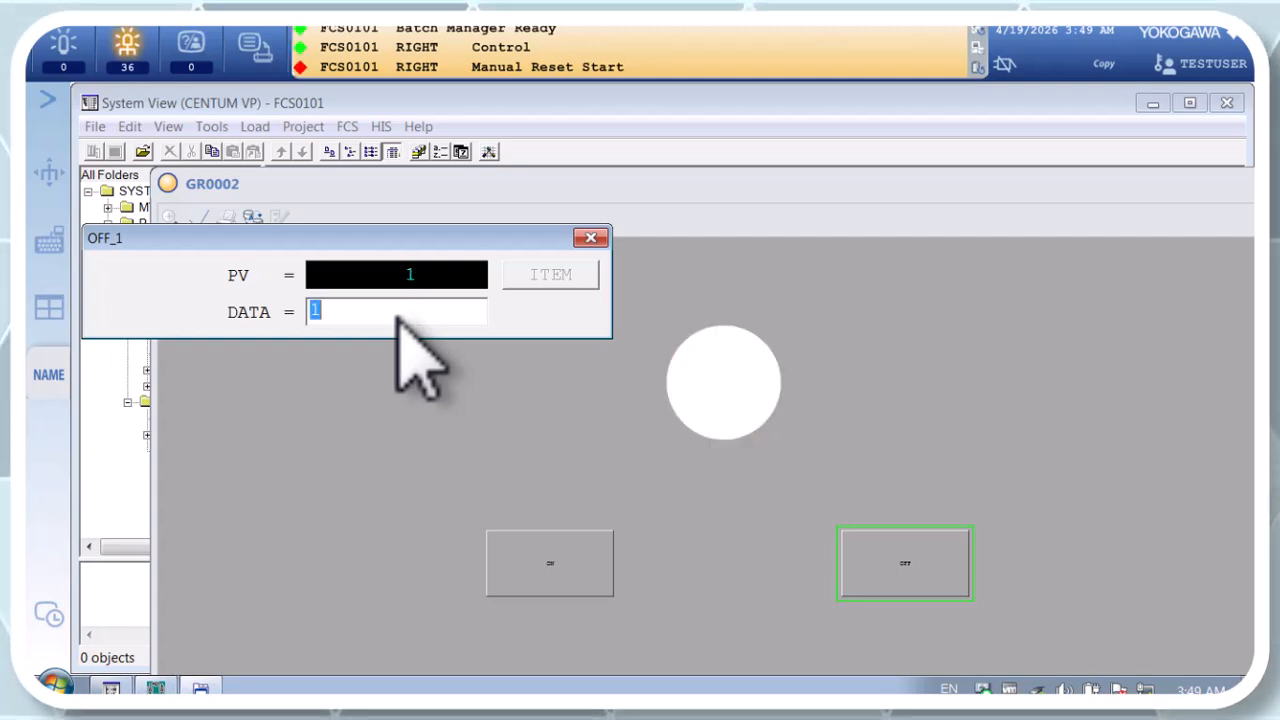
click(590, 238)
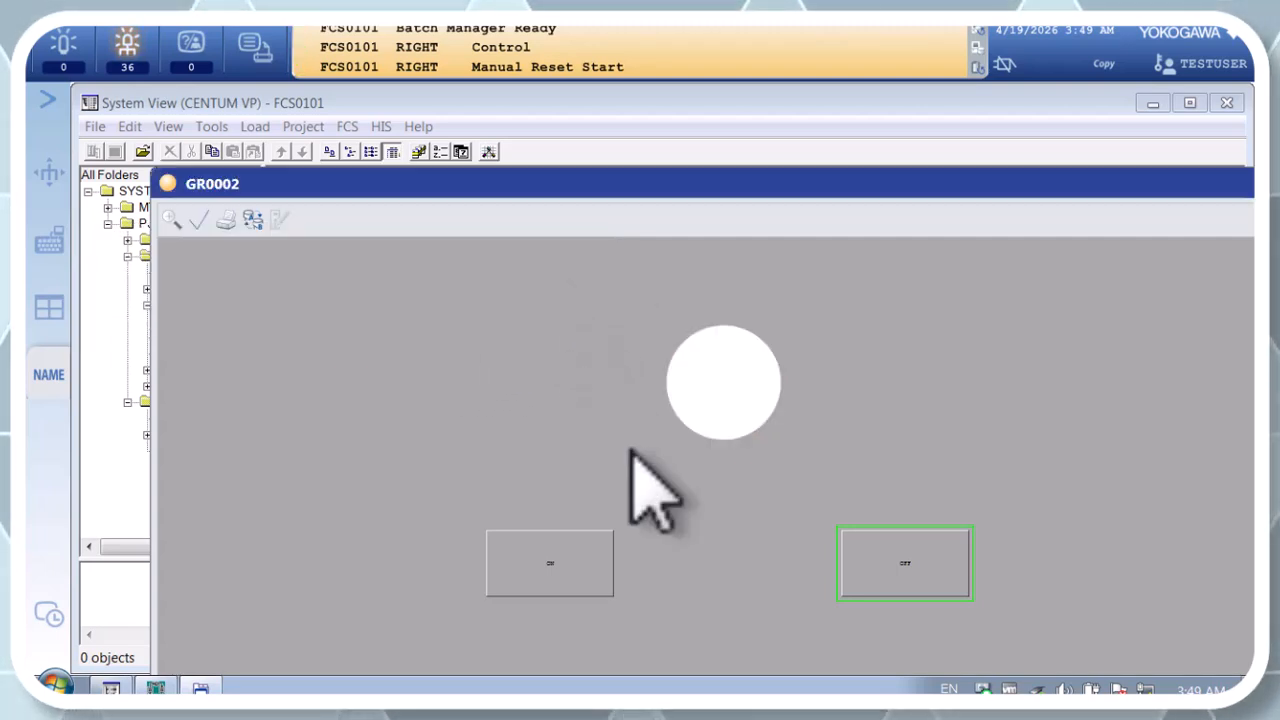
Step: Reset OFF_1 to 0 through the OFF button on GR0002, and close the data dialog
click(925, 562)
drag(828, 574, 511, 318)
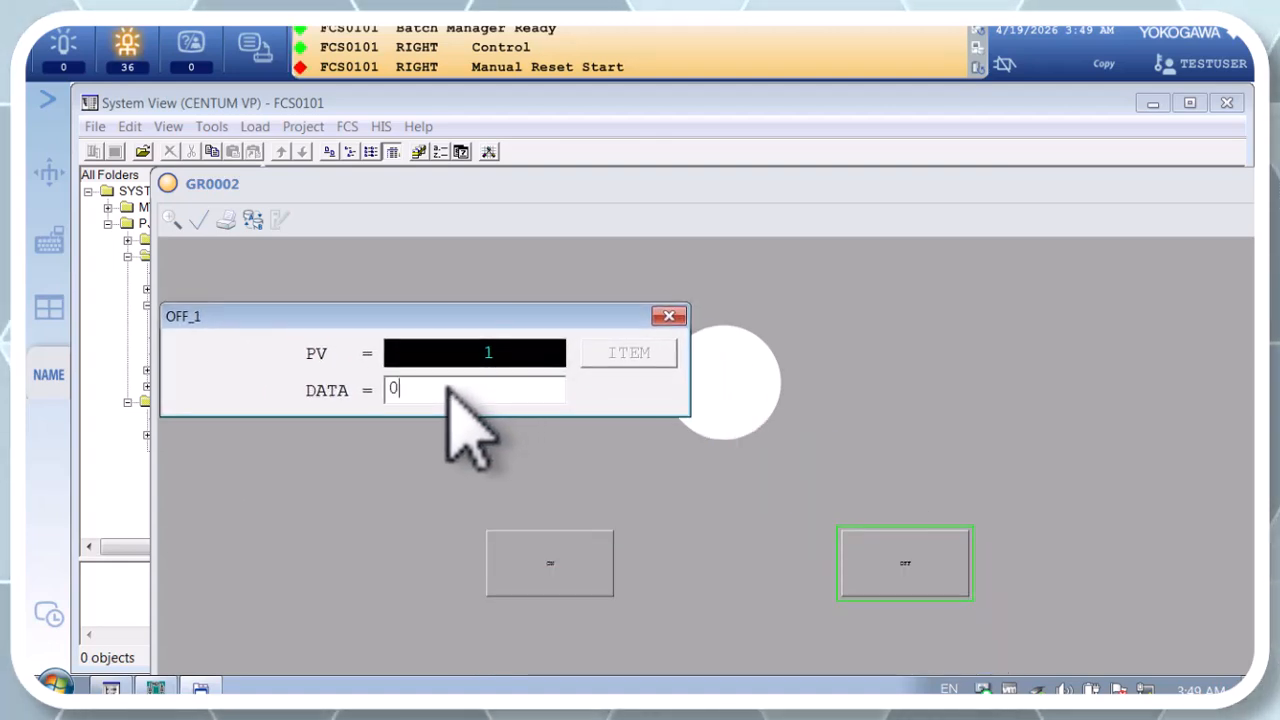
click(669, 316)
Step: Send the value 1 to ON_1 again through the ON button on GR0002, and close the data dialog
click(550, 562)
drag(578, 568, 362, 307)
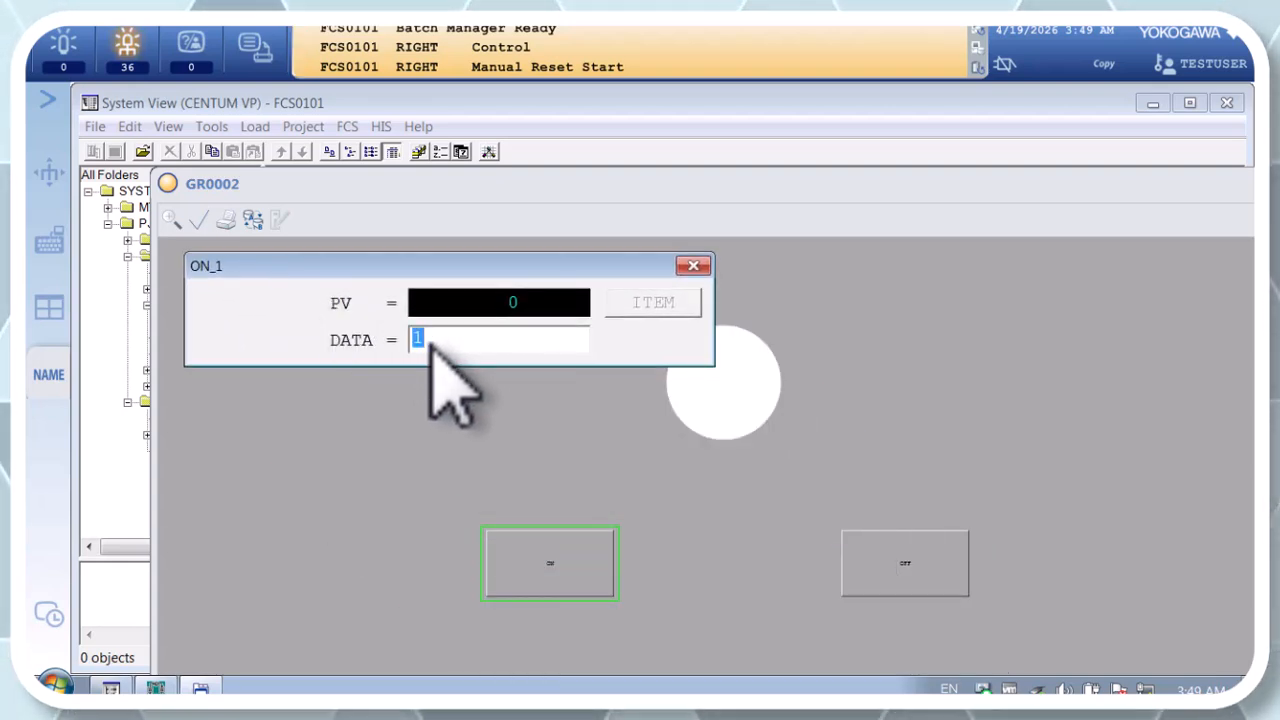
key(Return)
click(693, 265)
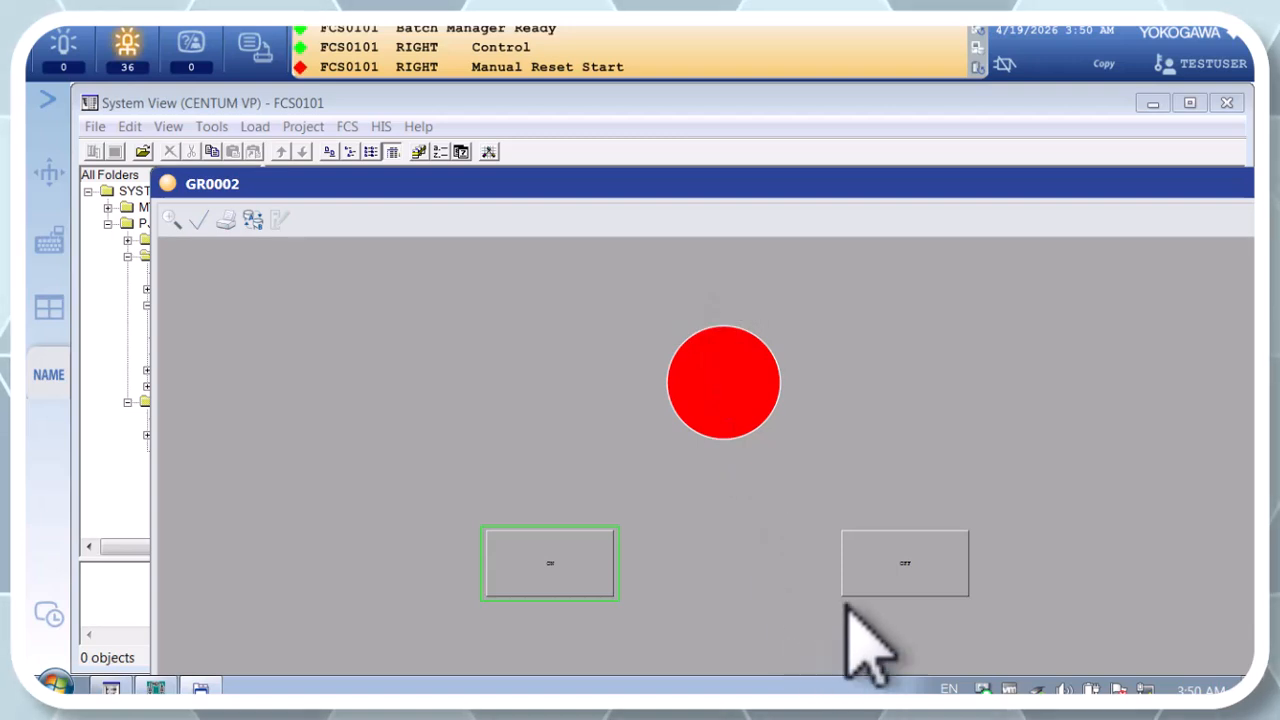
Step: Send the value 1 to OFF_1 again through the OFF button on GR0002, and close the data dialog
click(897, 561)
drag(848, 572, 473, 311)
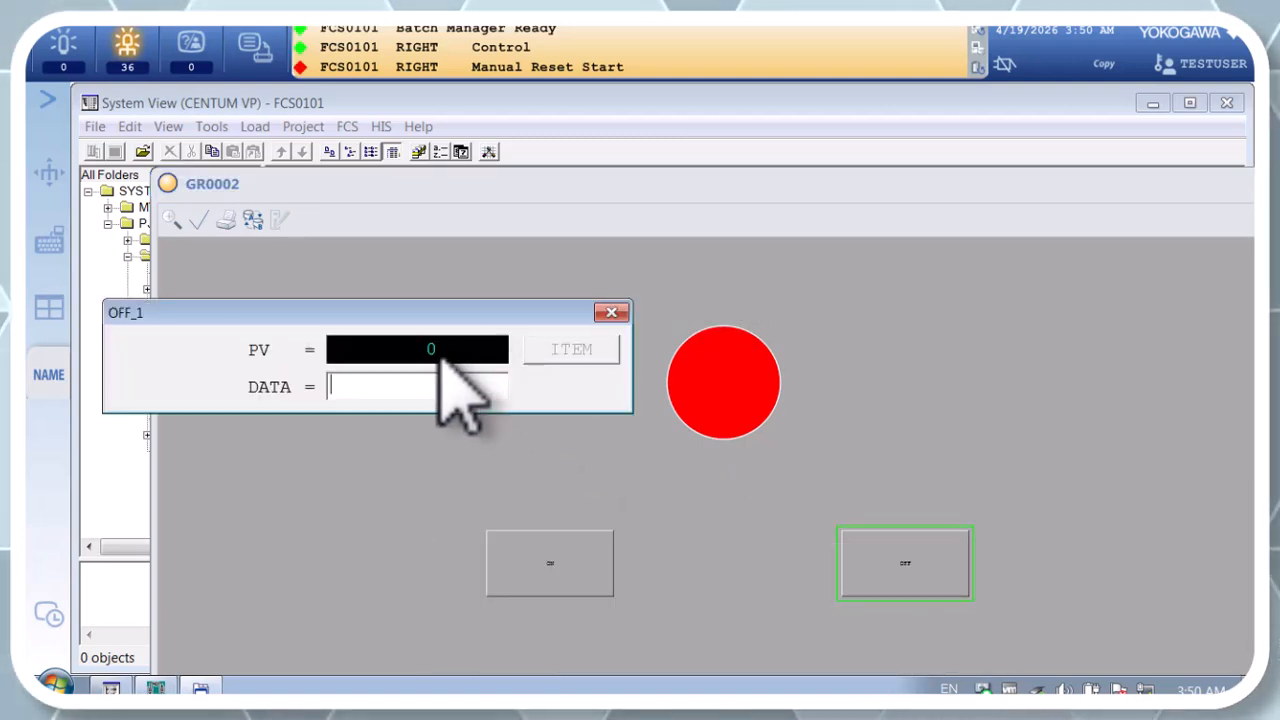
double_click(390, 393)
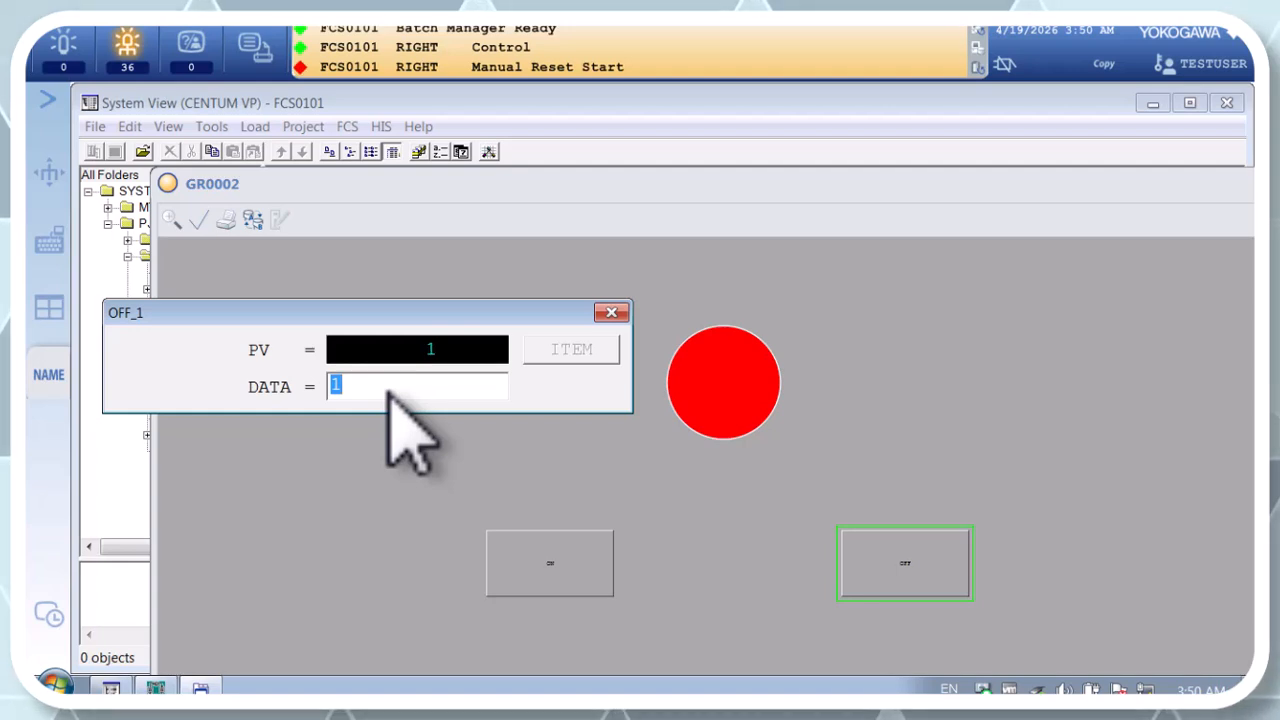
click(611, 312)
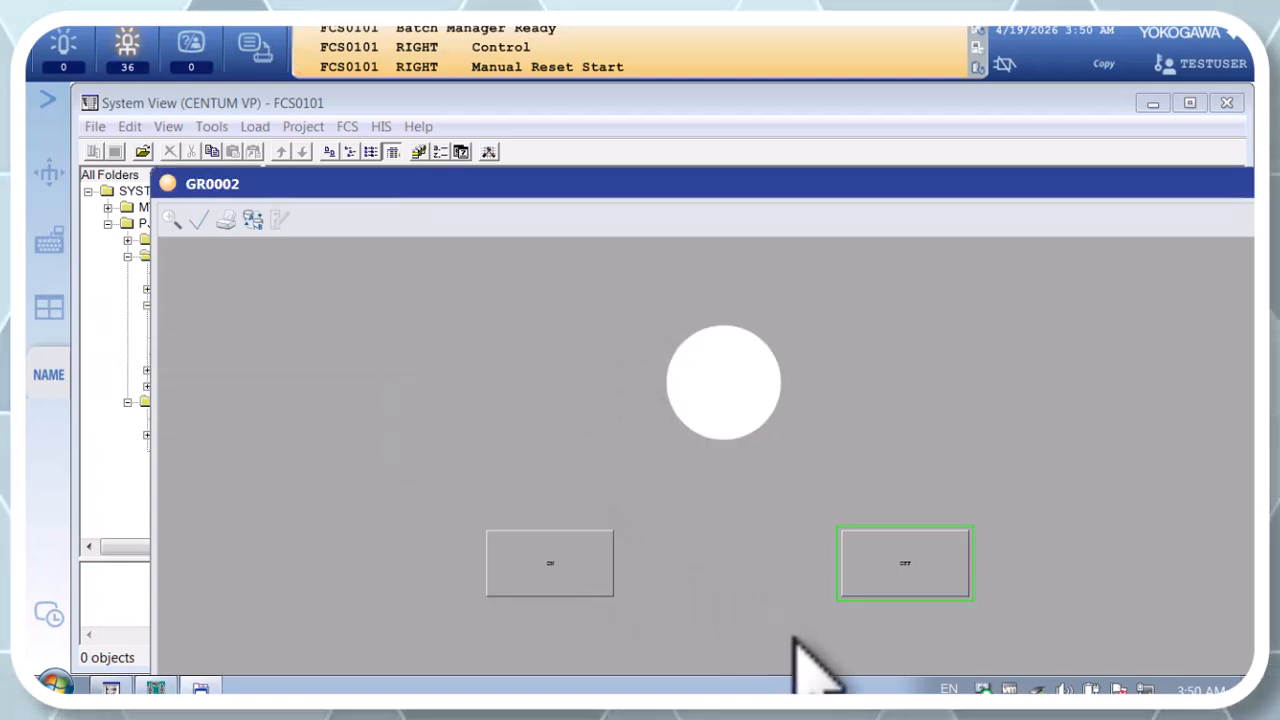